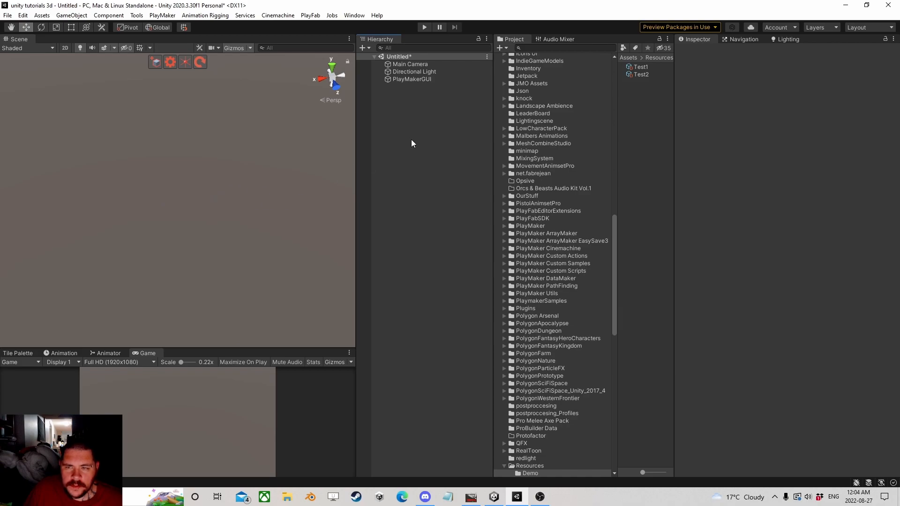
Add a 3D cube to the scene and move it to about X -2.09, Y 2.57, Z 17.9.
drag(233, 349, 264, 278)
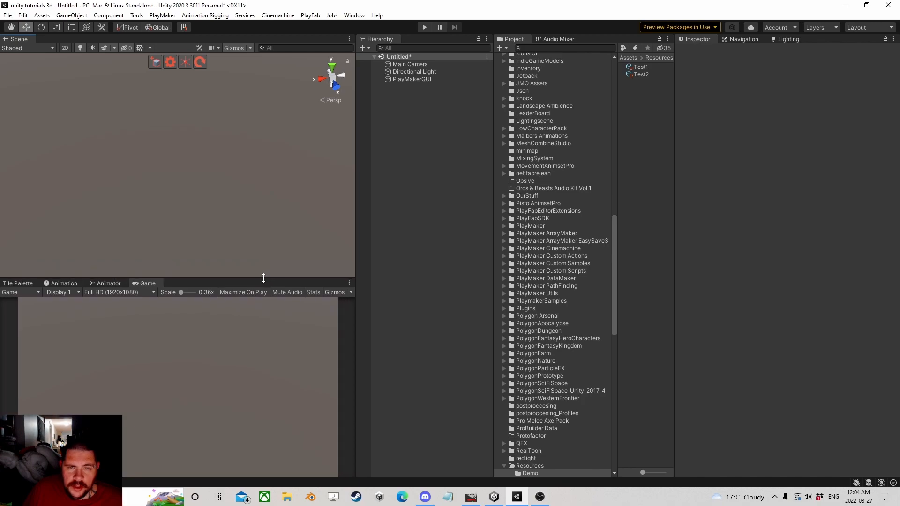
right_click(385, 114)
mouse_move(420, 246)
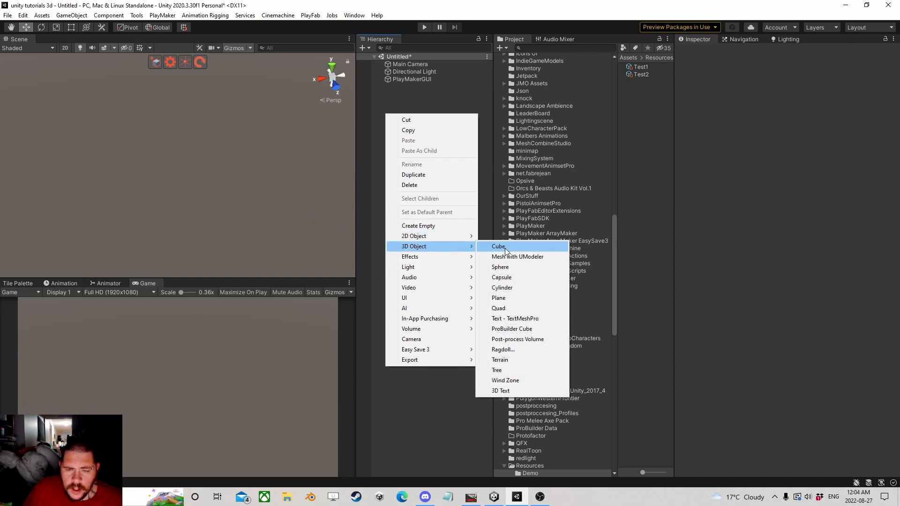
click(509, 246)
drag(178, 172, 287, 176)
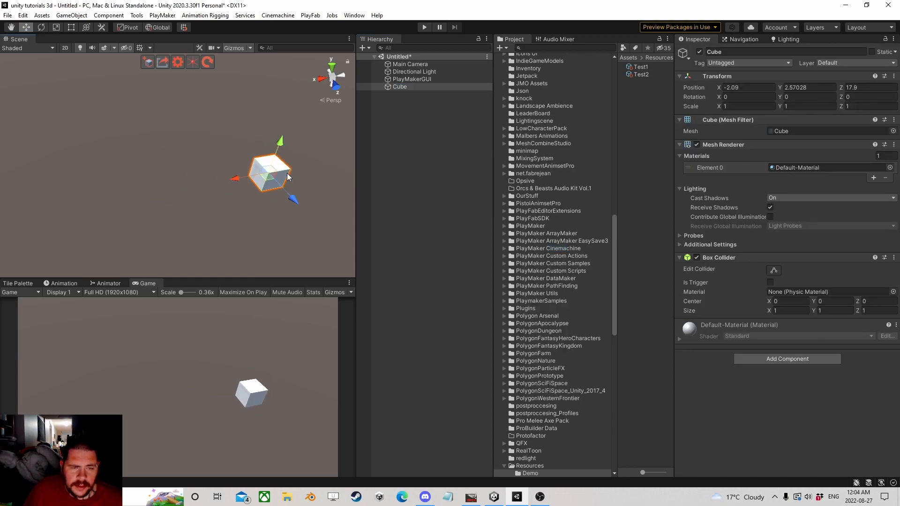
Add a UI canvas to the scene and create a slider as its child.
right_click(390, 104)
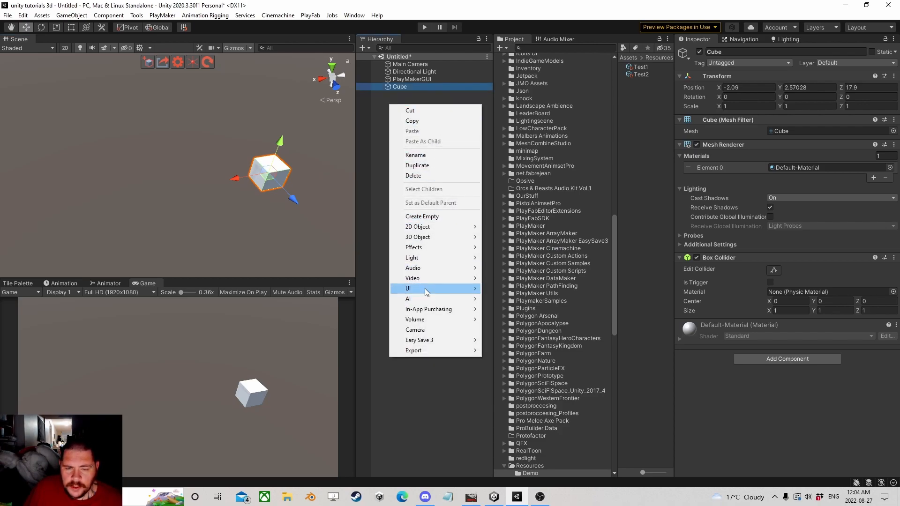
mouse_move(424, 289)
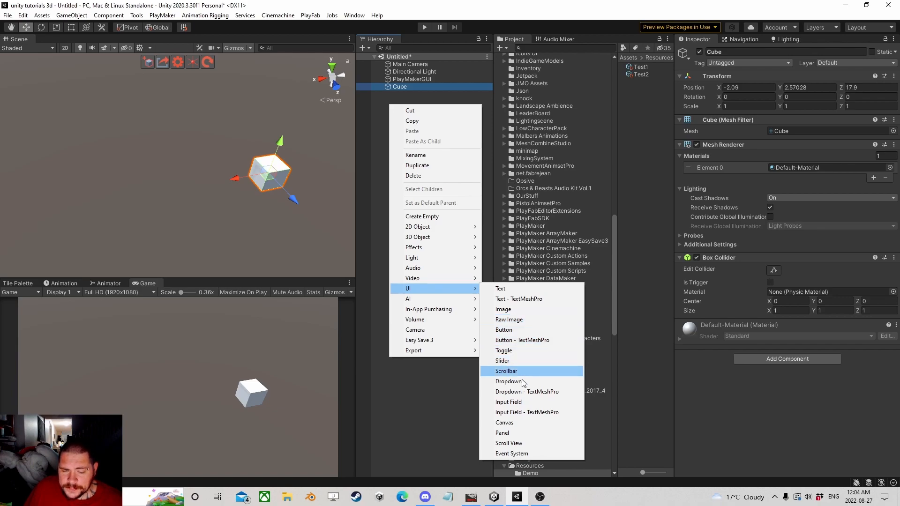
click(521, 423)
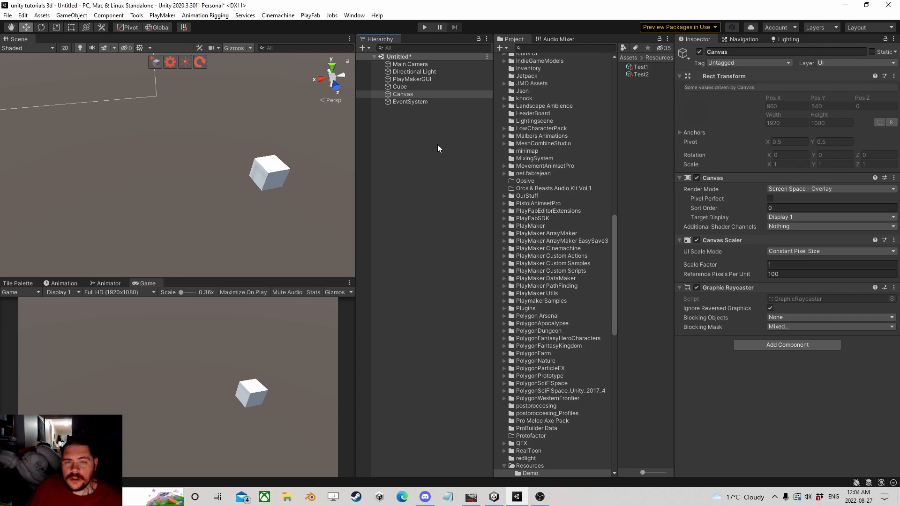
click(411, 96)
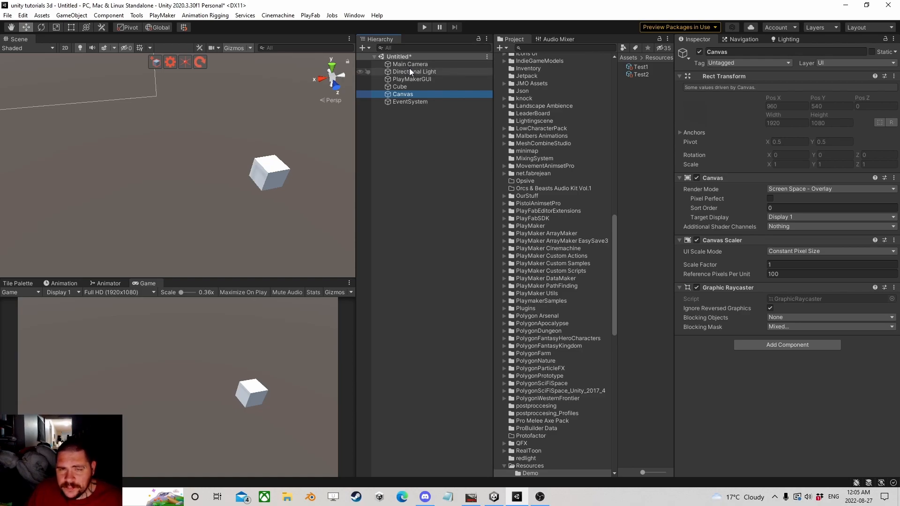
right_click(402, 92)
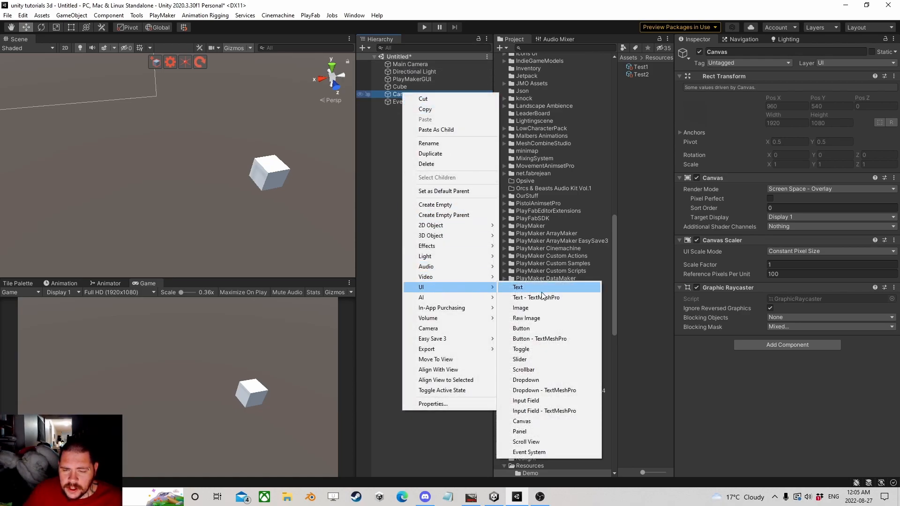
click(539, 359)
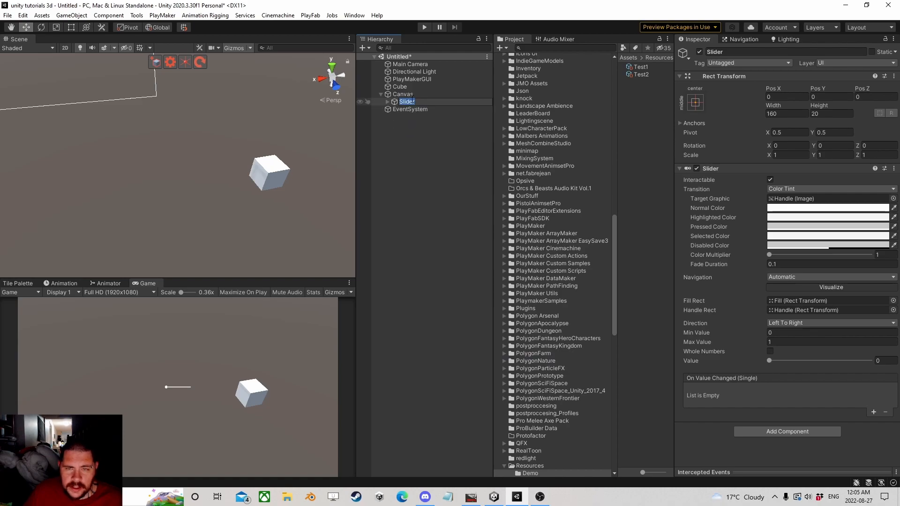
Add a UI image and a standard UI text object as children of the canvas.
right_click(404, 94)
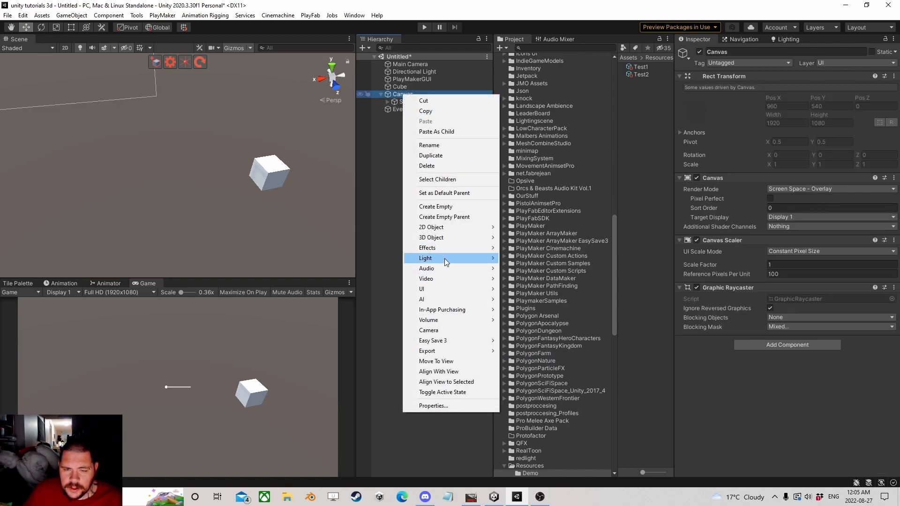
mouse_move(438, 290)
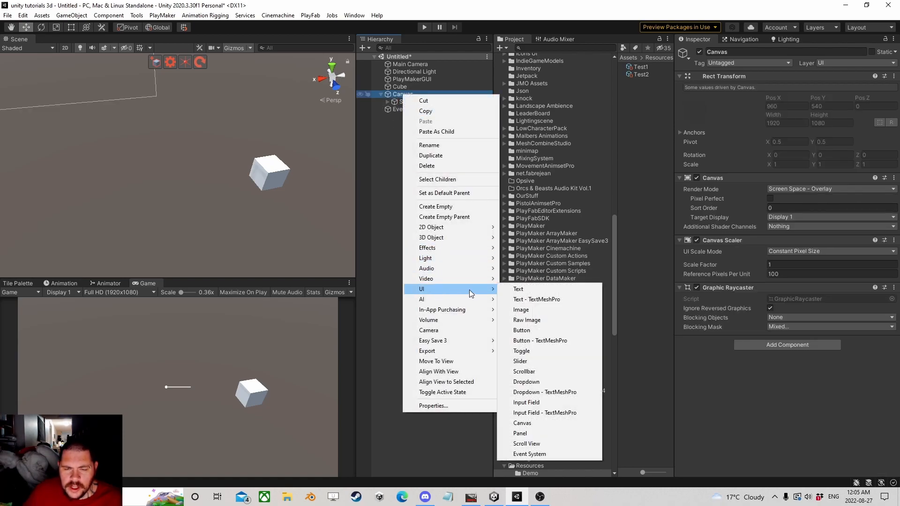
click(532, 308)
right_click(403, 94)
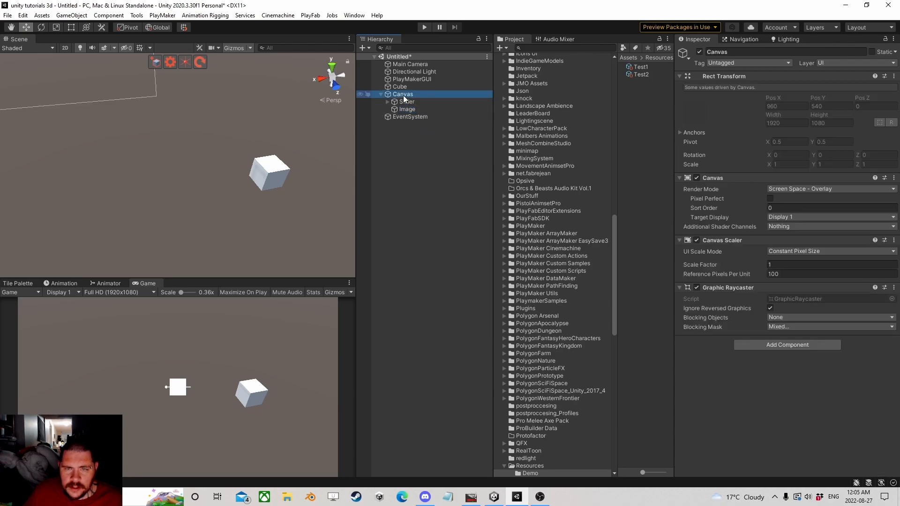
mouse_move(446, 291)
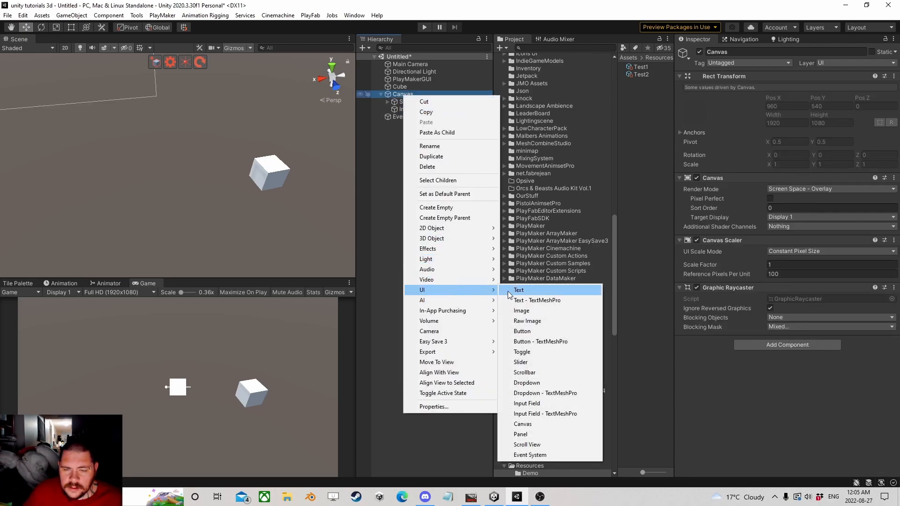
click(532, 291)
click(413, 144)
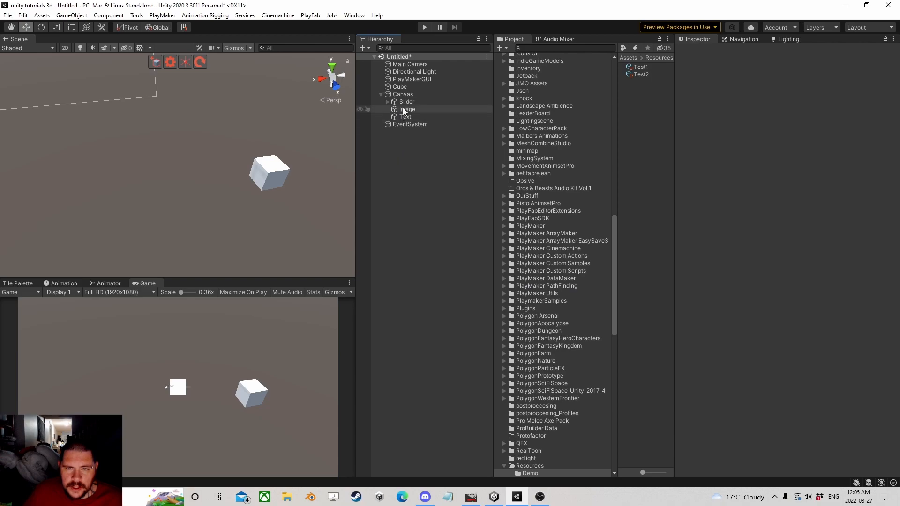
Show the scene in 2D and set the canvas's UI Scale Mode to Scale With Screen Size.
click(63, 46)
click(422, 95)
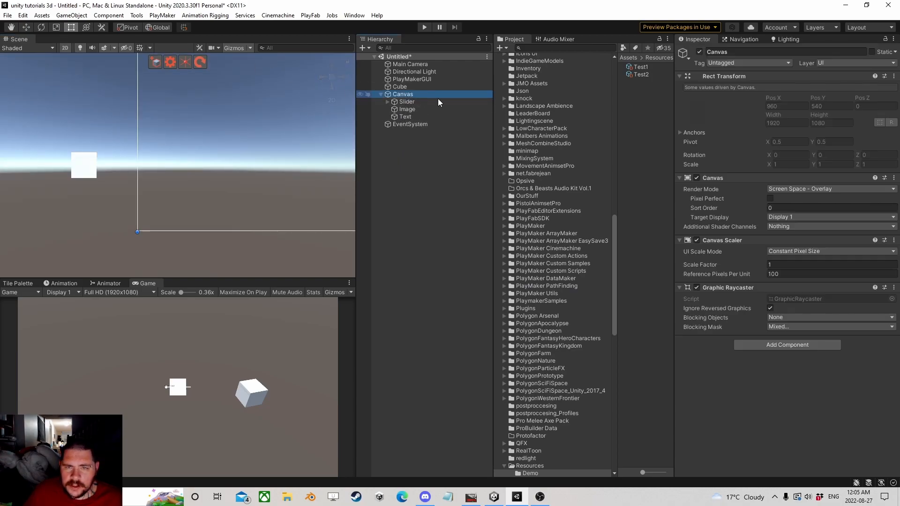
click(800, 251)
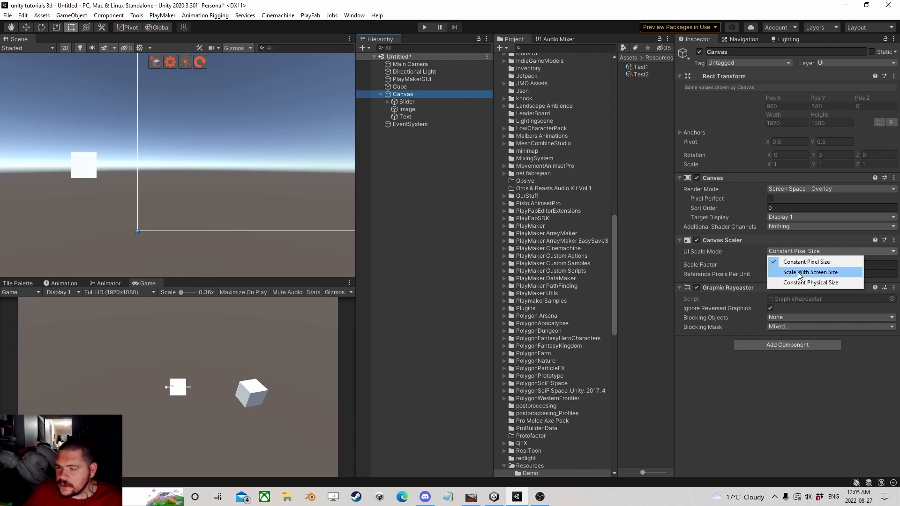
click(799, 266)
Enlarge the Game view by reducing the height of the Scene view, keeping the Full HD (1920x1080) resolution.
click(103, 293)
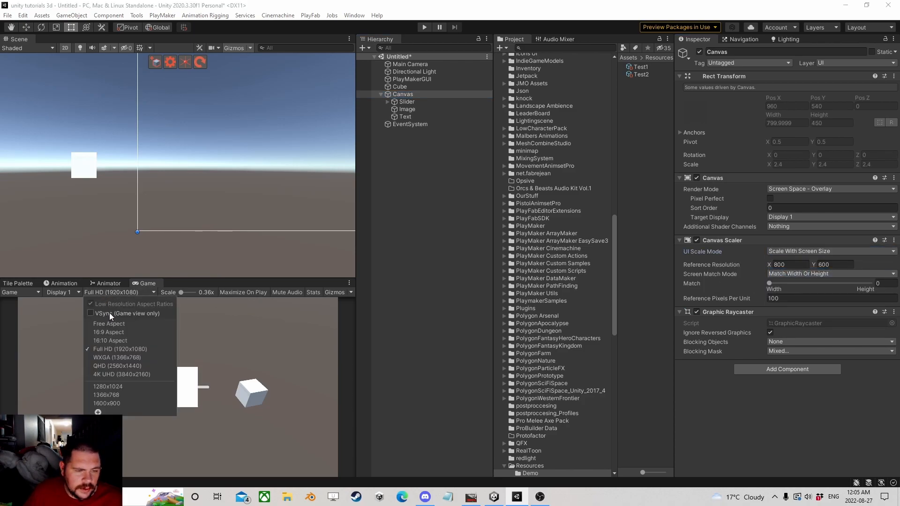
click(112, 292)
click(392, 274)
drag(302, 280, 277, 228)
Move the slider into the canvas's upper right corner, at about X 306, Y 198.
click(407, 102)
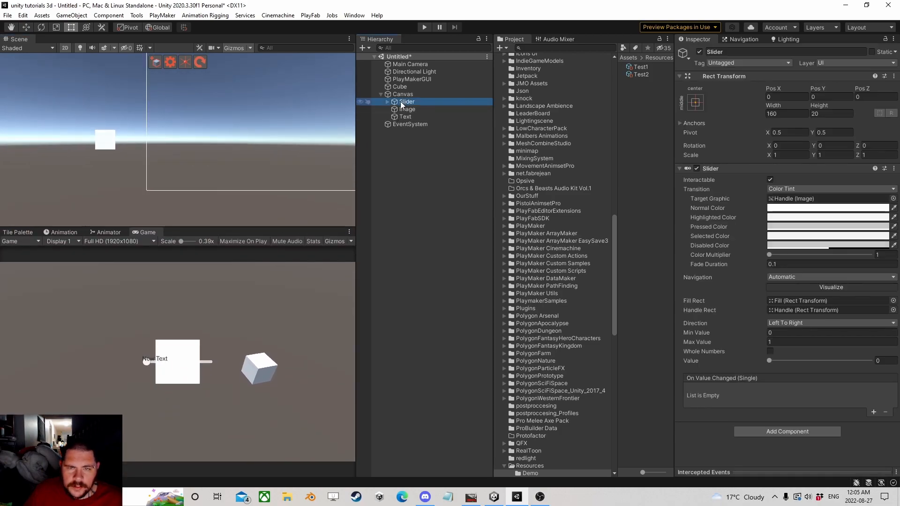
double_click(407, 101)
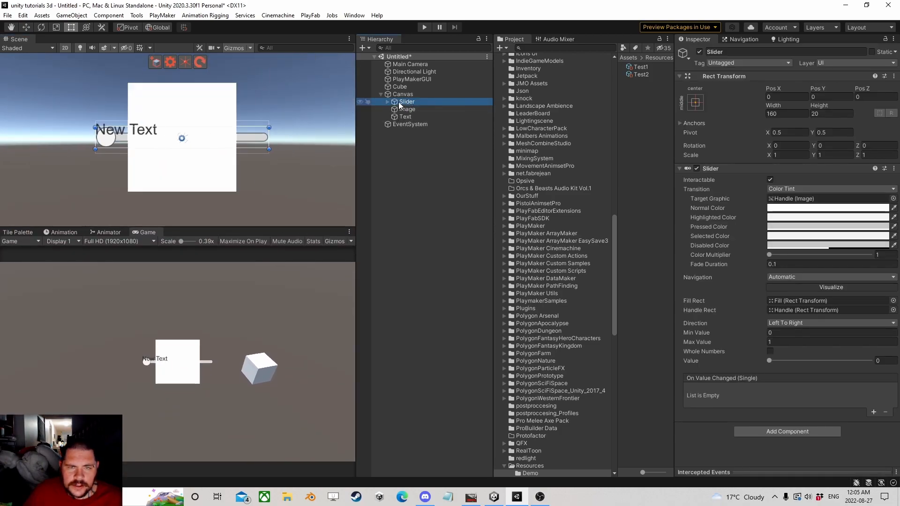
scroll(230, 127, down, 3)
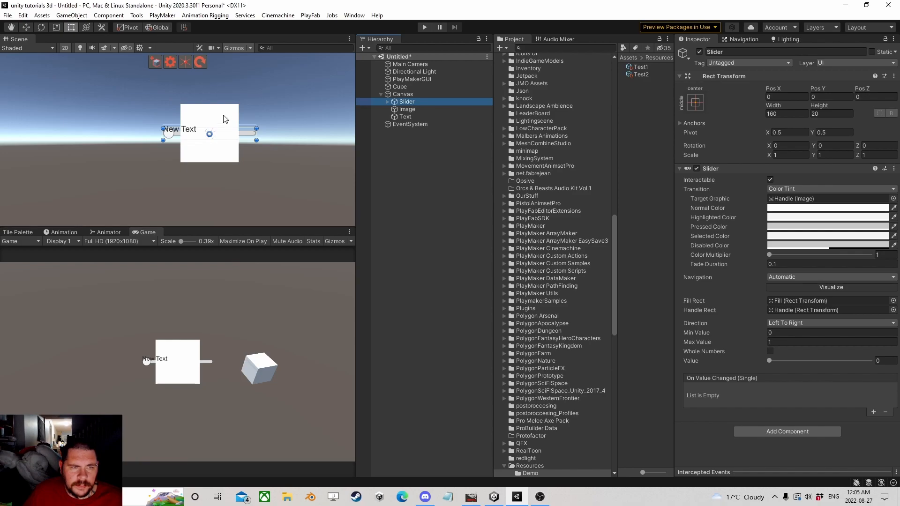
click(26, 28)
scroll(125, 110, down, 4)
drag(197, 148, 299, 83)
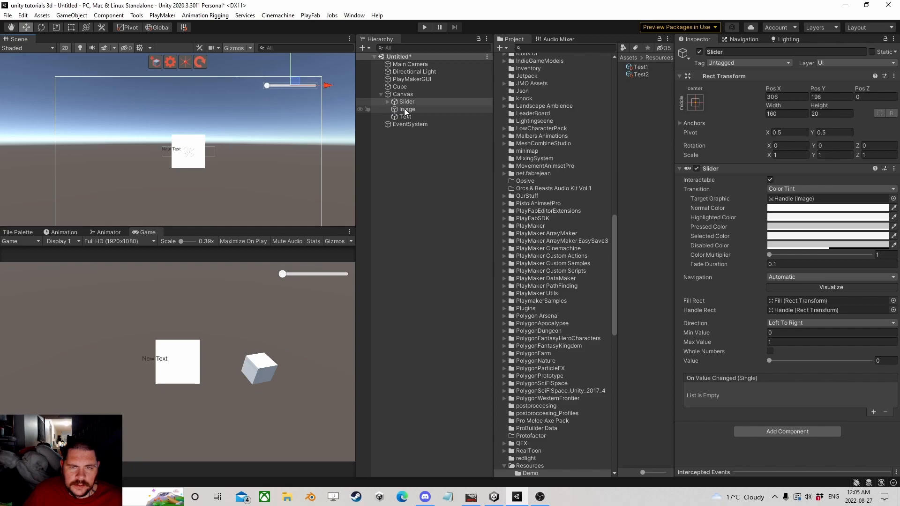
Move the image under the slider to about X 333, Y 127, and the text under the image to about X 309, Y 44.
click(406, 111)
drag(190, 151, 304, 110)
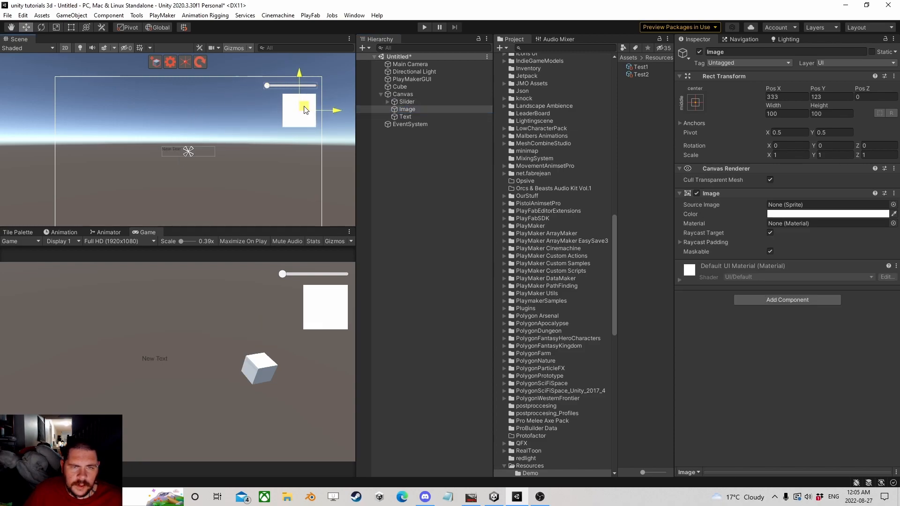
click(404, 116)
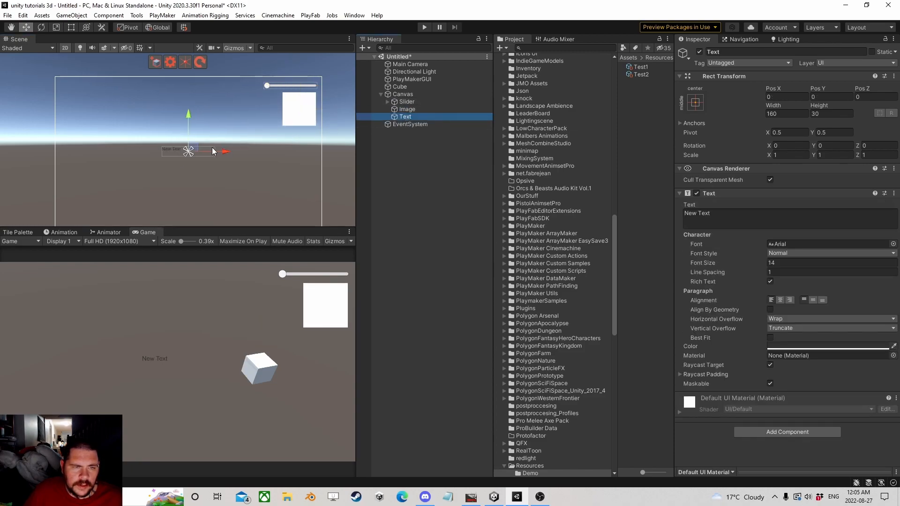
drag(190, 149, 293, 136)
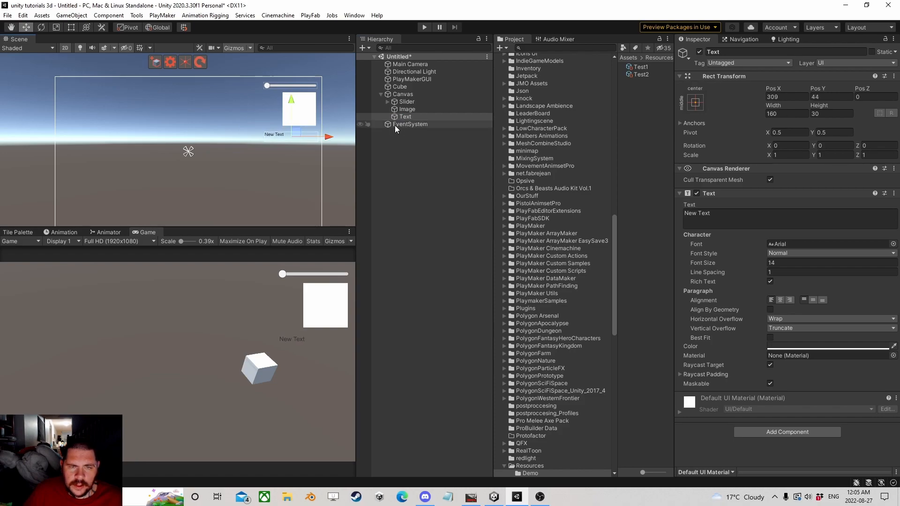
Resize the image with the Rect tool into a flat bar about 154 by 24 just under the slider.
click(403, 108)
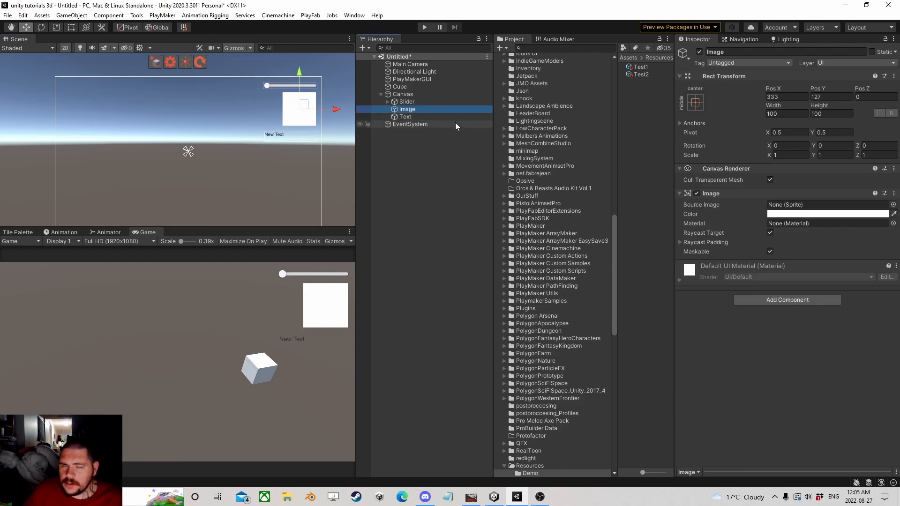
click(71, 28)
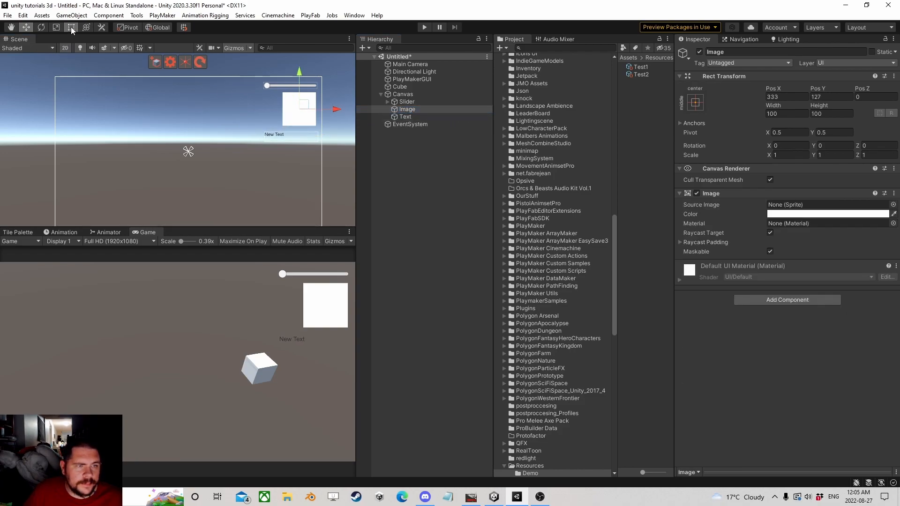
drag(284, 125, 266, 98)
Duplicate the bar-shaped image and move the copy straight down, just below the original.
click(416, 111)
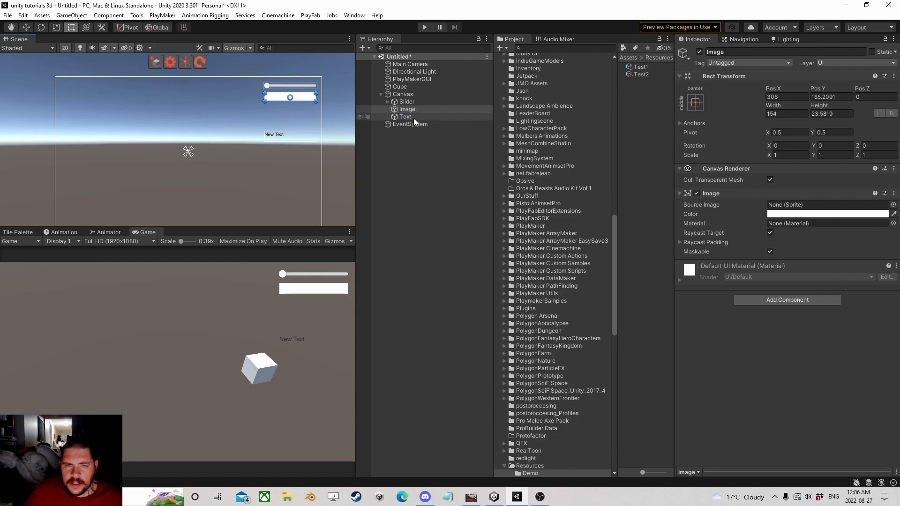
key(ctrl+d)
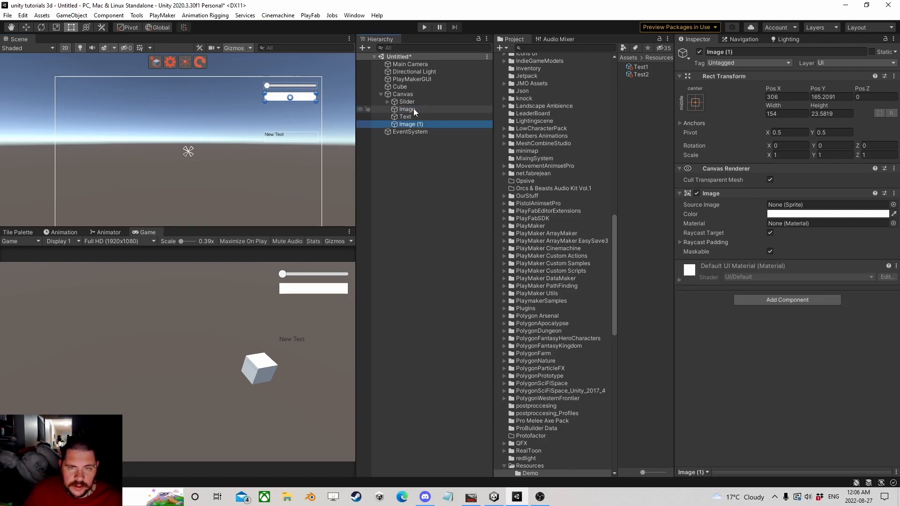
click(25, 27)
drag(292, 63, 291, 75)
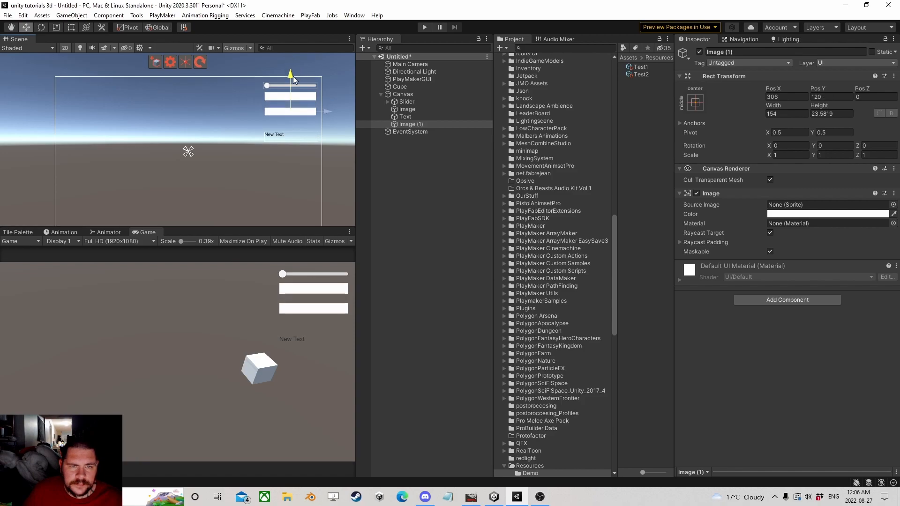
Try changing the original image's X scale about its centre pivot, and set the scale back to 1.
click(407, 108)
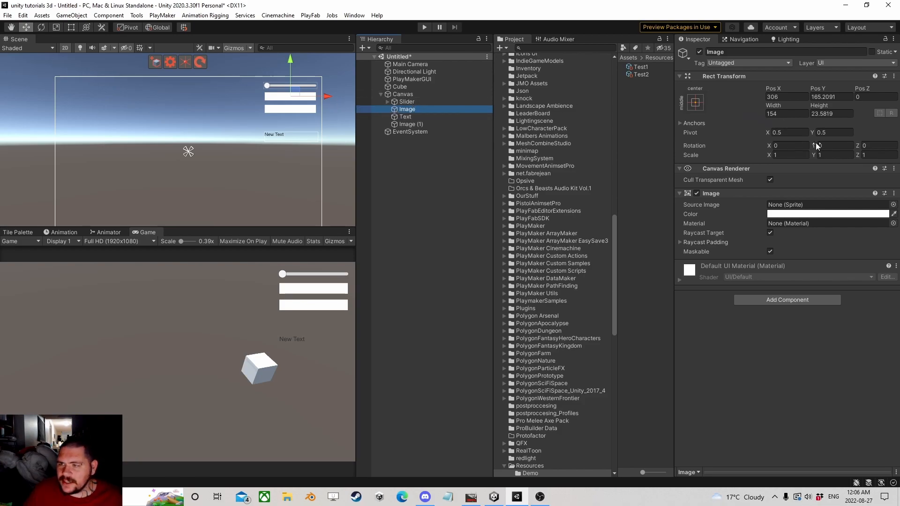
click(772, 155)
drag(771, 156, 761, 158)
text(1)
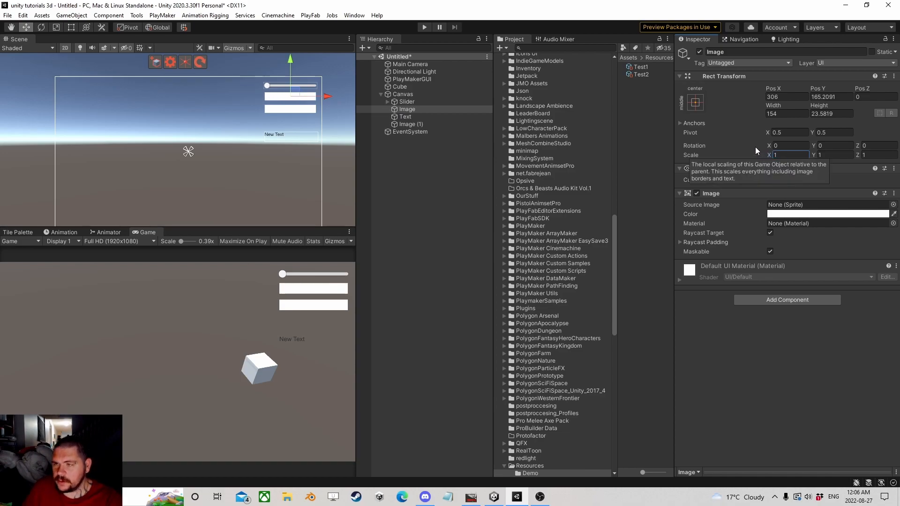
Set the original image's anchor and pivot to middle left, and test its X scaling before restoring the scale to 1.
click(697, 106)
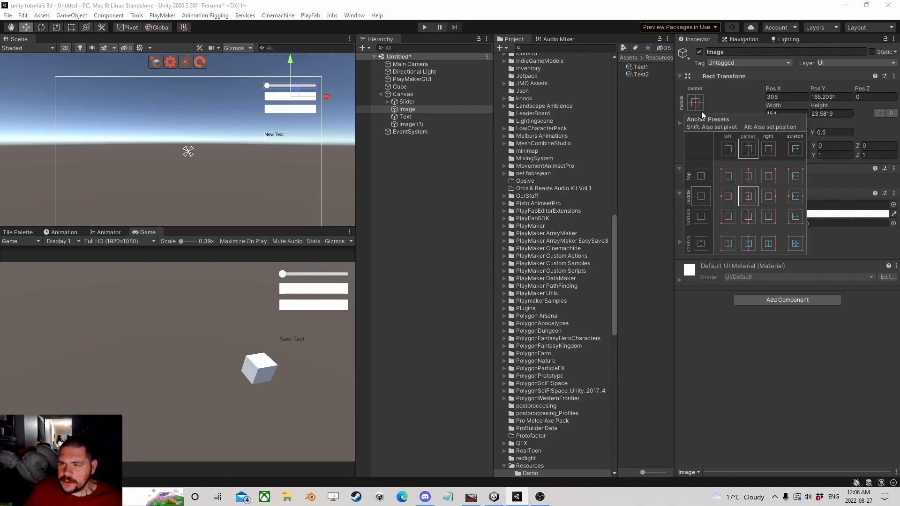
click(728, 197)
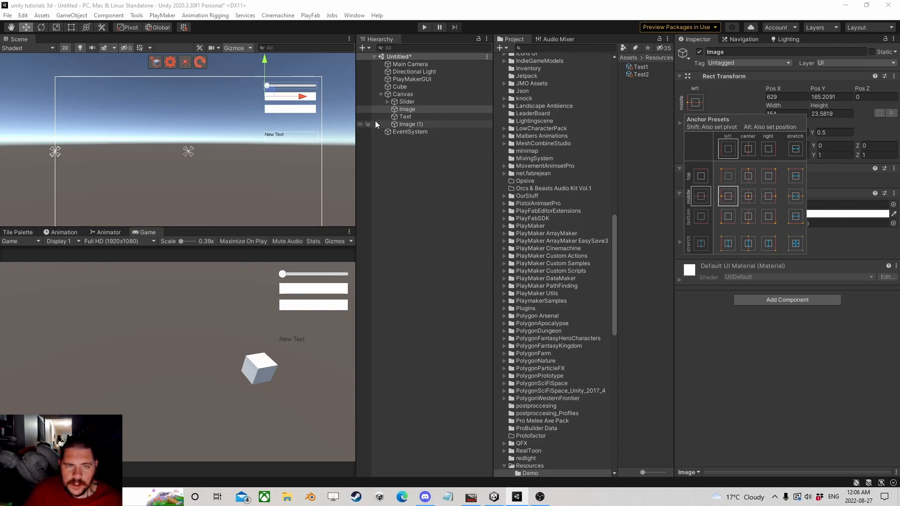
click(772, 322)
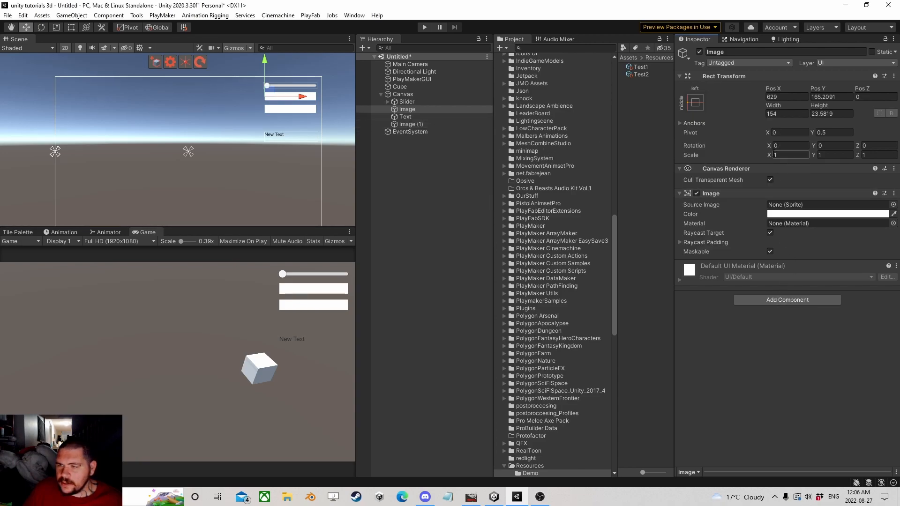
mouse_move(770, 155)
mouse_down()
mouse_move(757, 157)
mouse_move(778, 156)
mouse_move(754, 159)
mouse_up()
text(1)
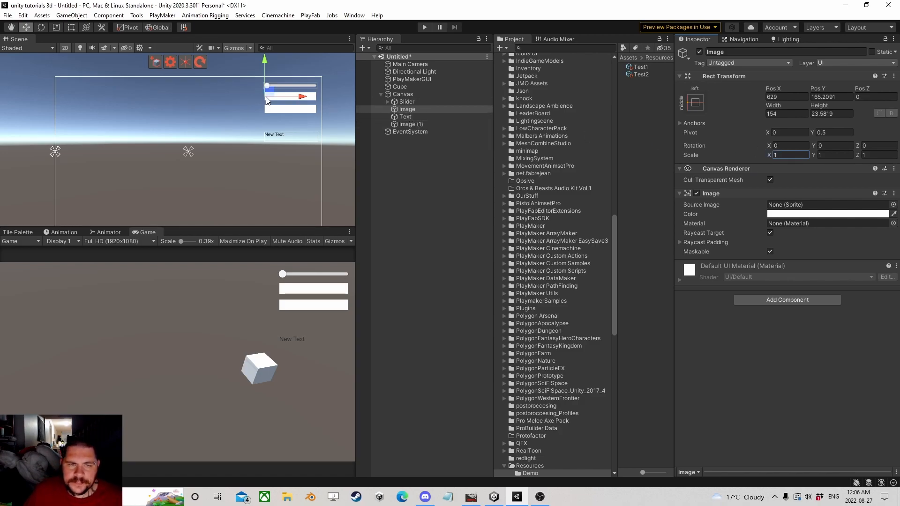
Flatten the upper image bar to a height of about 12 with the Rect tool and colour it red (FF0000).
scroll(266, 96, up, 2)
click(72, 28)
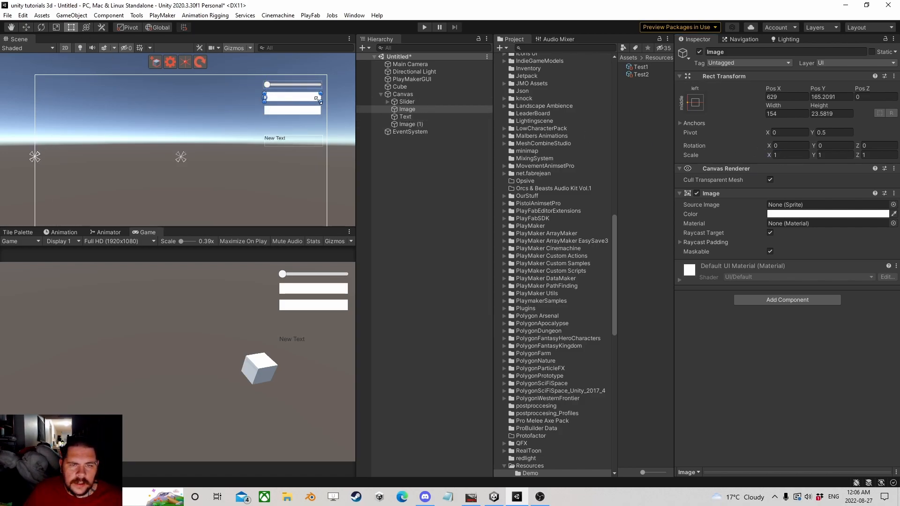
drag(323, 101, 323, 96)
click(798, 215)
drag(832, 273, 882, 253)
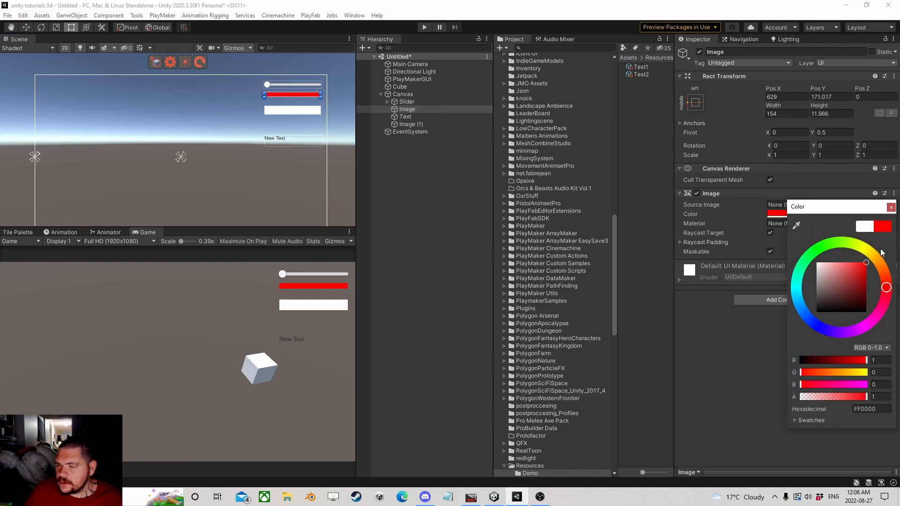
Format the Text object with font size 24, centred alignment and a white (FFFFFF) colour.
click(406, 118)
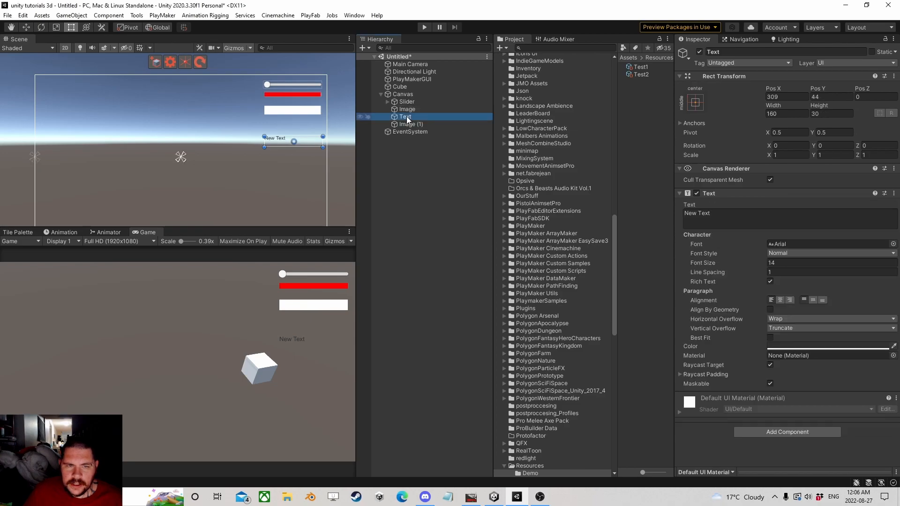
drag(737, 262, 745, 263)
click(780, 300)
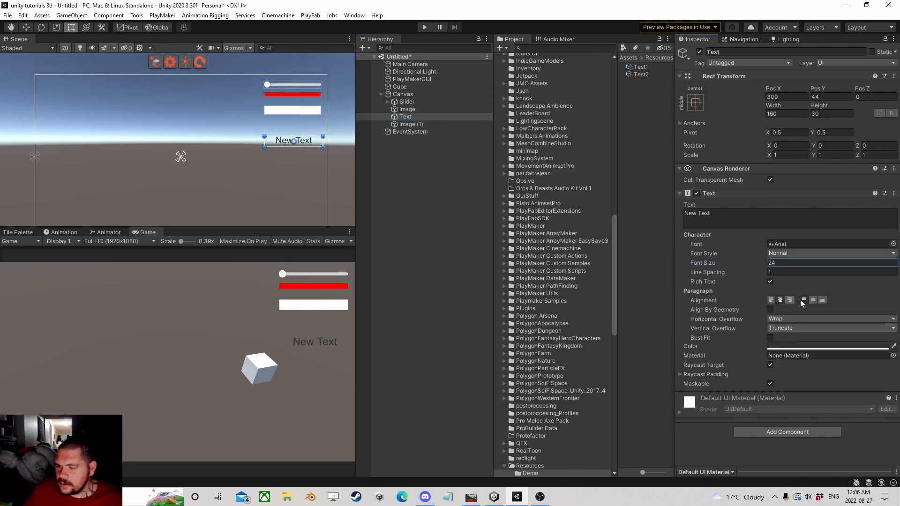
click(793, 348)
drag(825, 345, 817, 318)
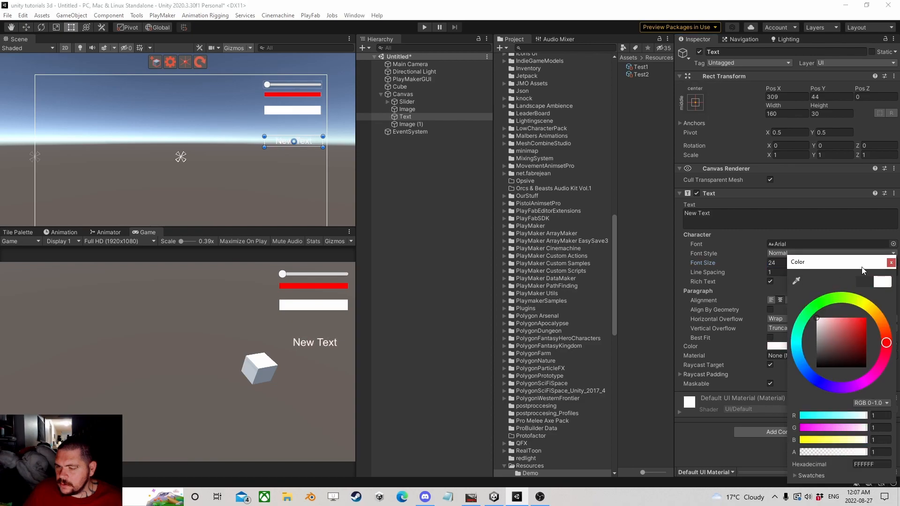
click(891, 262)
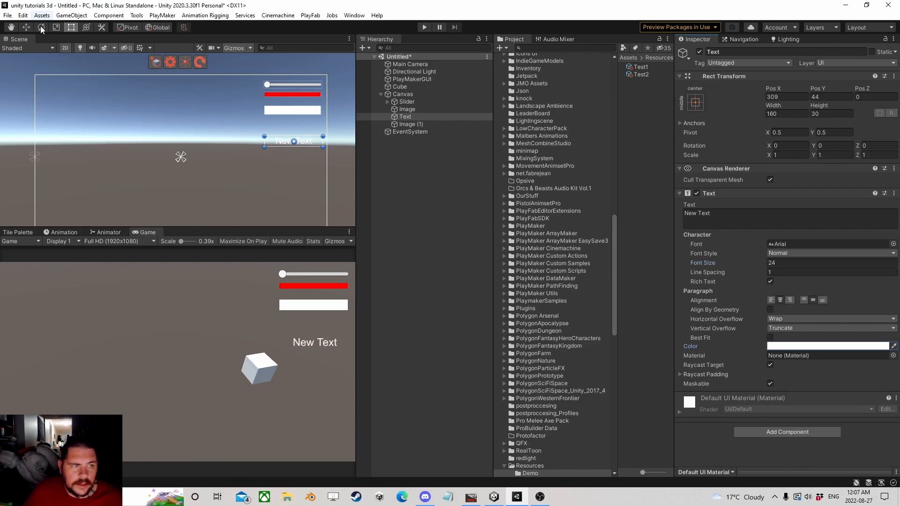
Move the text and Image (1) up to close the gaps beneath the red bar, placing Image (1) at about X 310, Y 138.
click(26, 27)
drag(295, 107, 296, 94)
click(416, 132)
click(411, 124)
drag(297, 108, 298, 105)
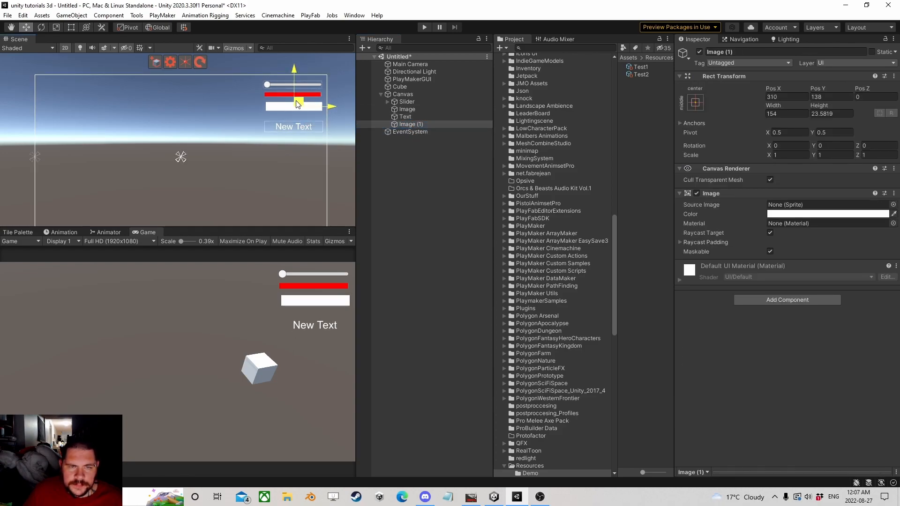
Assign the Square sprite as Image (1)'s source image.
click(893, 205)
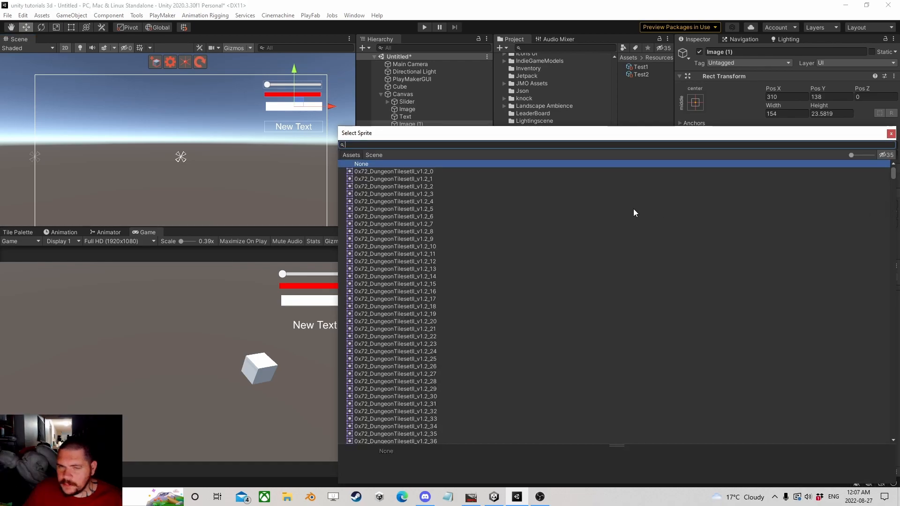
text(sq)
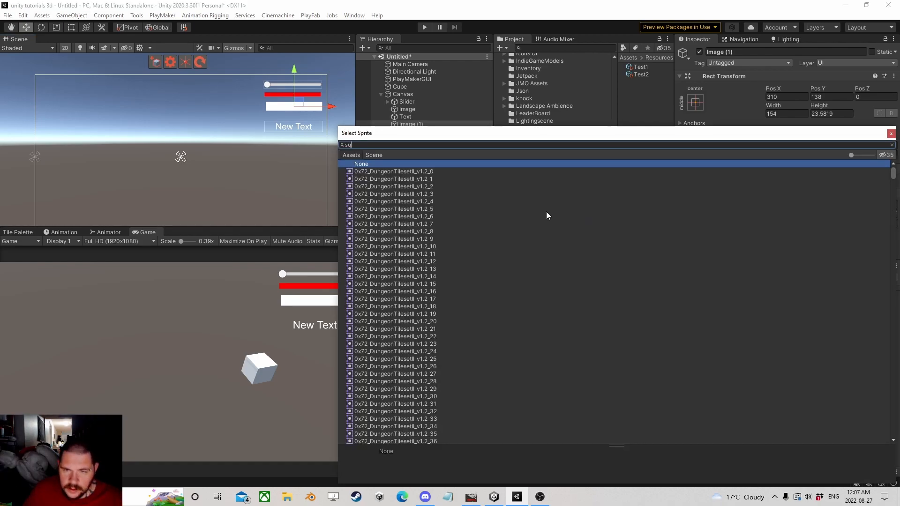
click(377, 173)
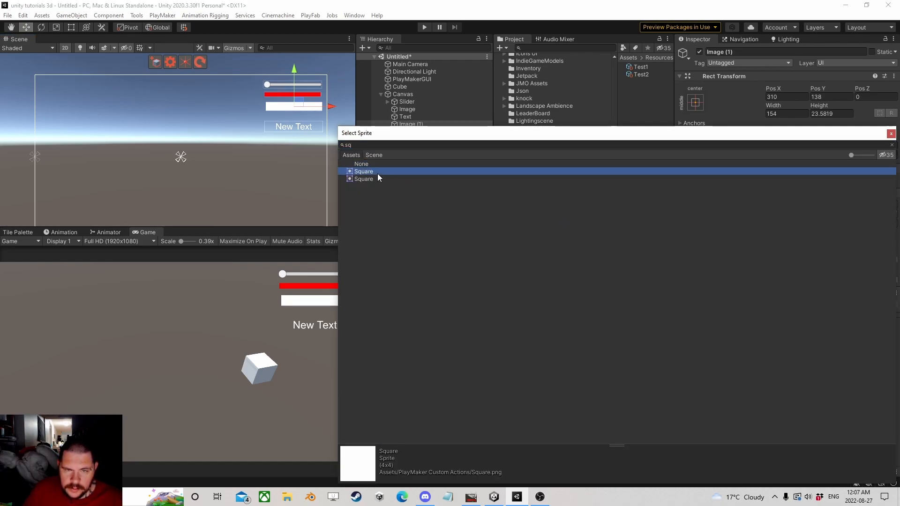
click(893, 136)
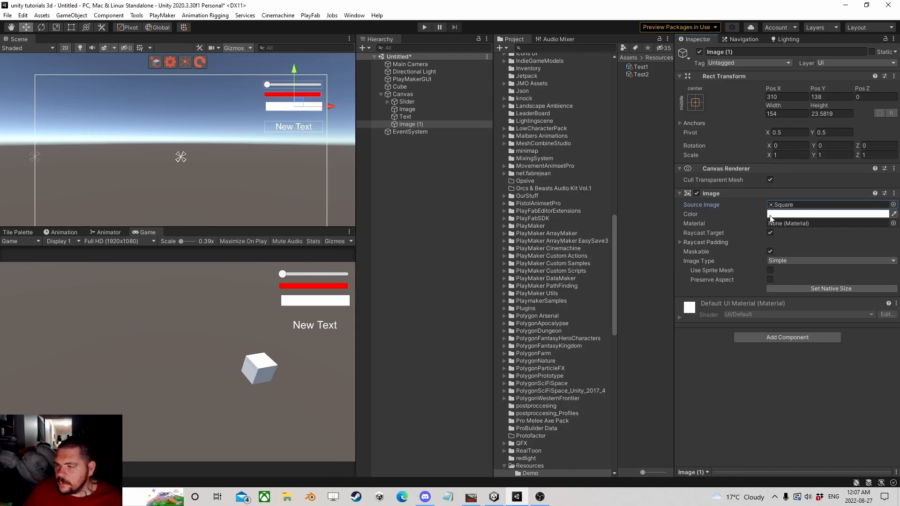
Set Image (1)'s image type to Filled with the Horizontal fill method, and test the fill amount.
click(796, 261)
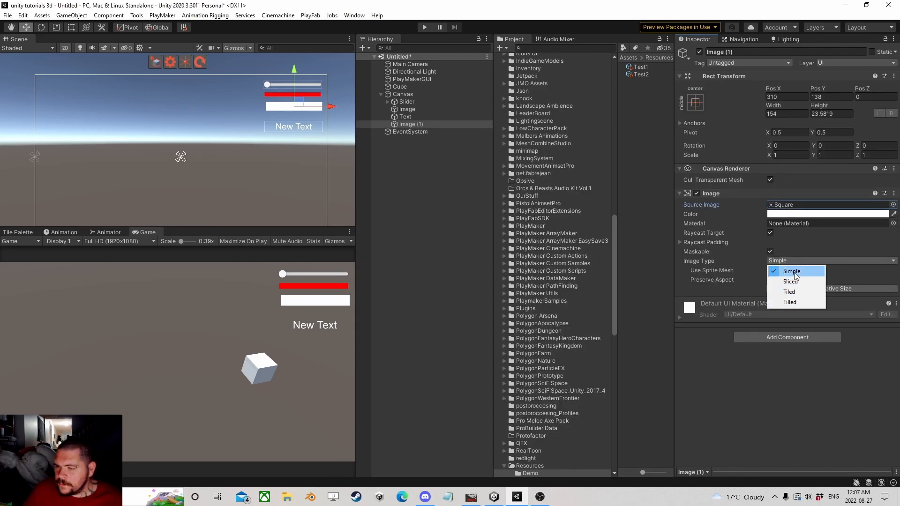
click(791, 302)
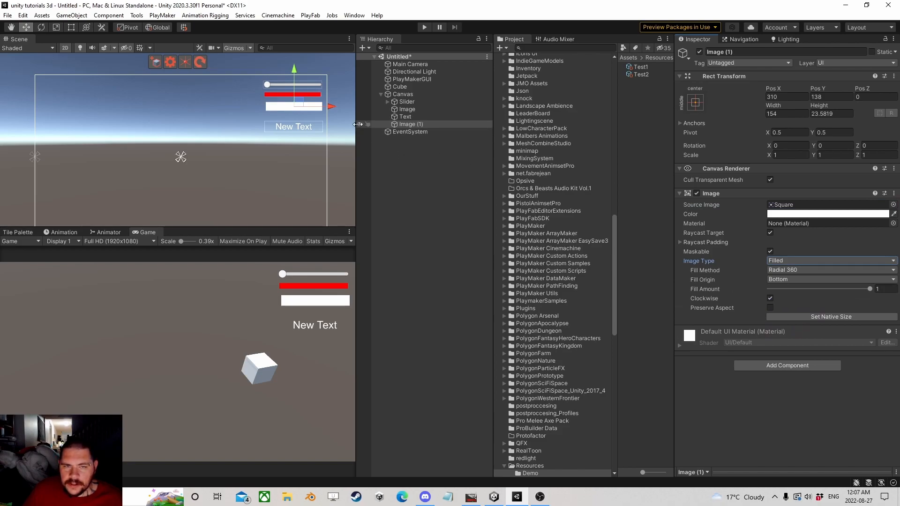
click(784, 270)
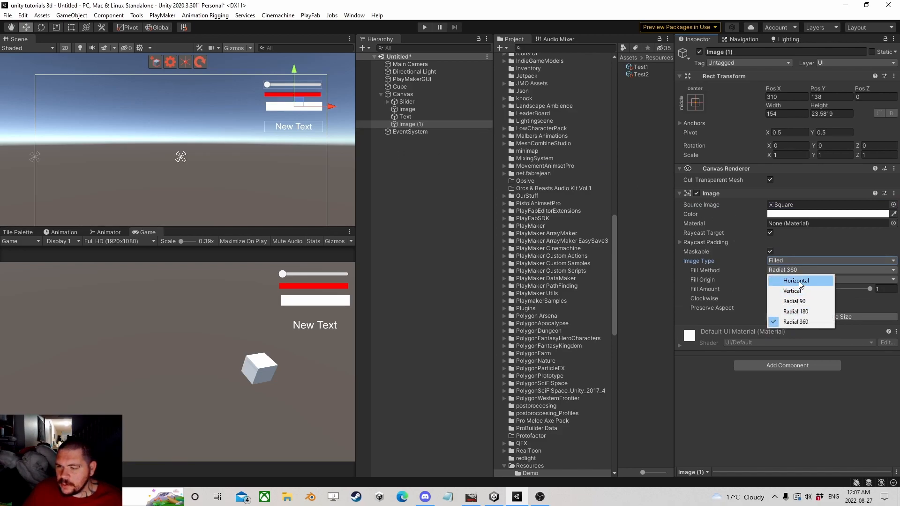
click(799, 281)
mouse_move(870, 289)
mouse_down()
mouse_move(772, 291)
mouse_move(870, 287)
mouse_up()
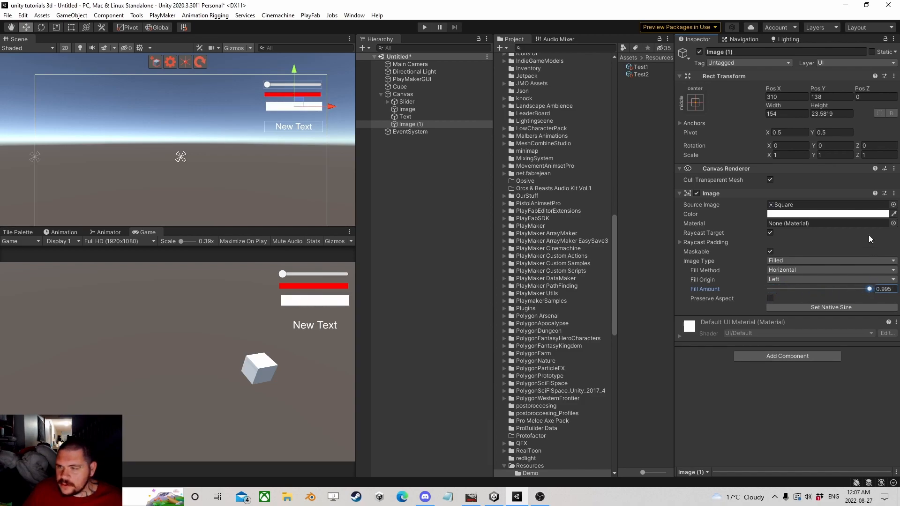
Replace Image (1)'s source image with the round green sun icon sprite named 10, enlarging the sprite previews to find it.
click(893, 204)
drag(874, 156, 867, 155)
scroll(671, 285, down, 5)
scroll(666, 288, down, 5)
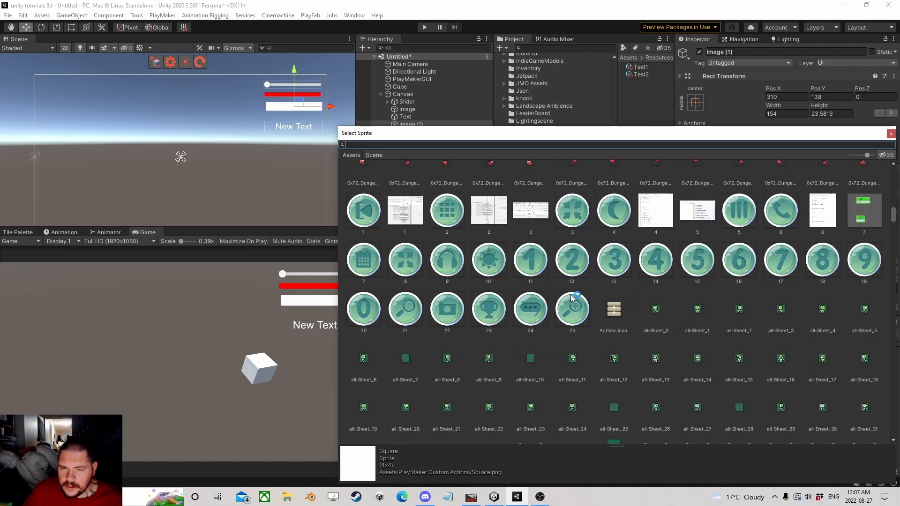
click(488, 260)
click(891, 134)
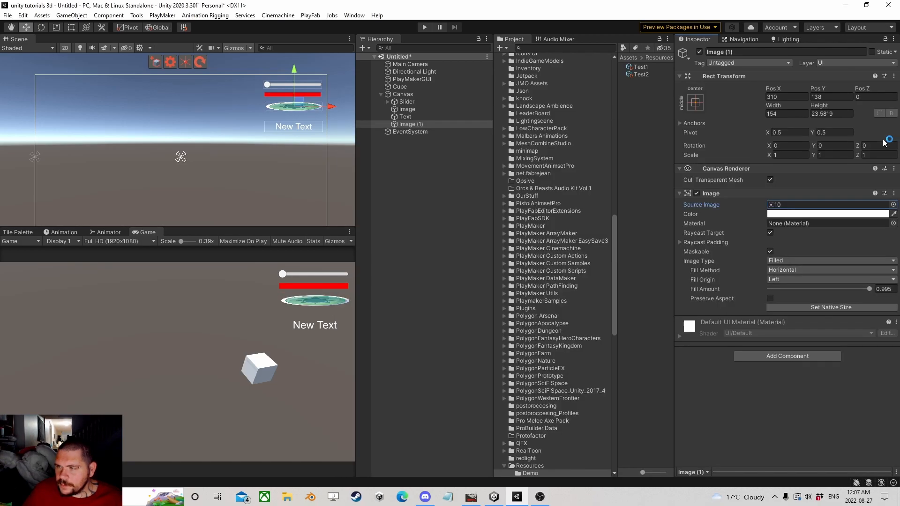
Apply the native size to Image (1), resize it to 50 by 50, and move it to about X 353, Y 134.
click(800, 308)
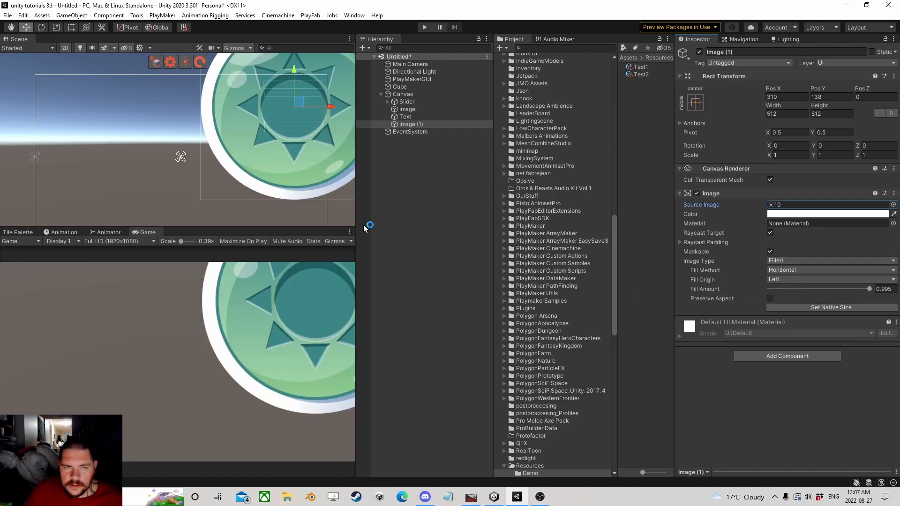
click(776, 114)
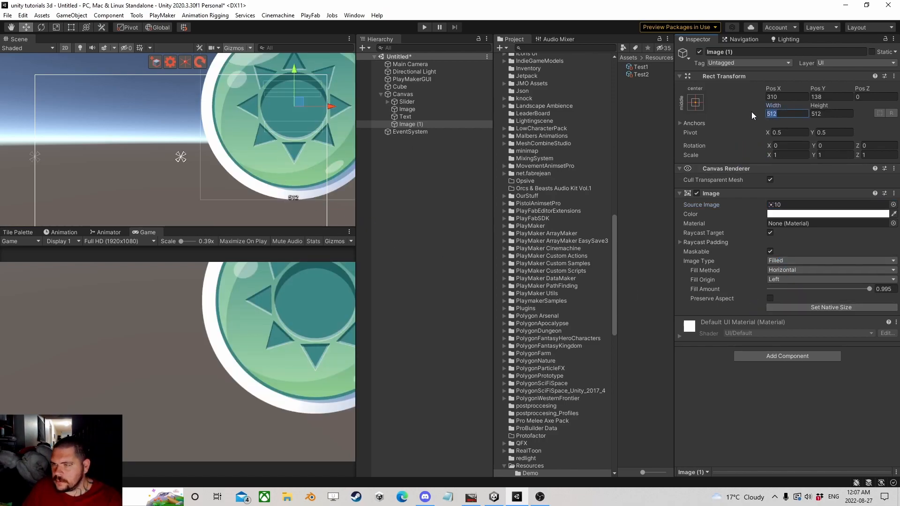
text(50)
click(820, 114)
text(50)
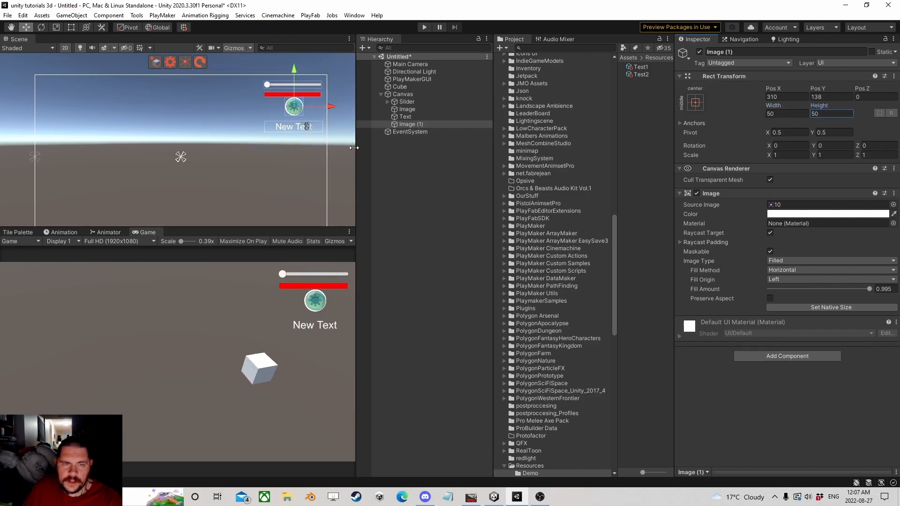
drag(298, 103, 313, 108)
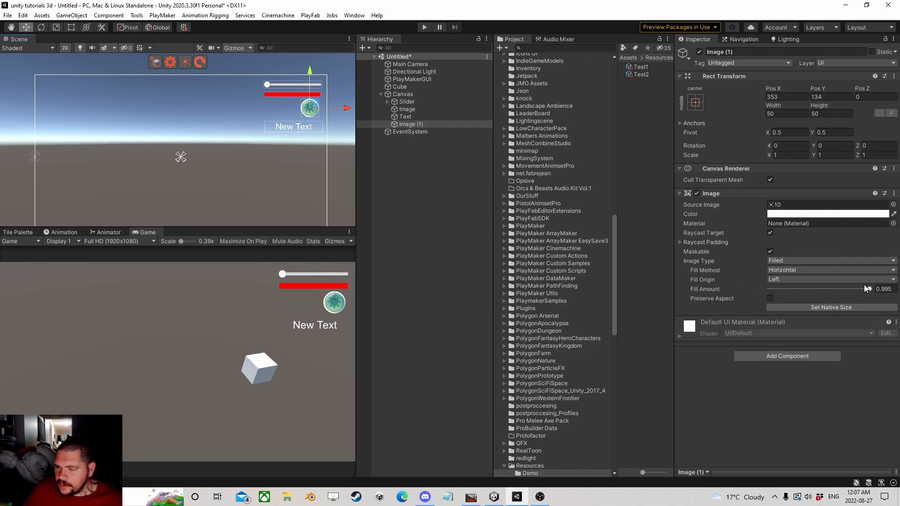
Set Image (1)'s fill amount to 1, switch the fill method to Radial 360, and test the radial fill before restoring it to full.
mouse_move(868, 287)
mouse_down()
mouse_move(783, 291)
mouse_move(874, 289)
mouse_up()
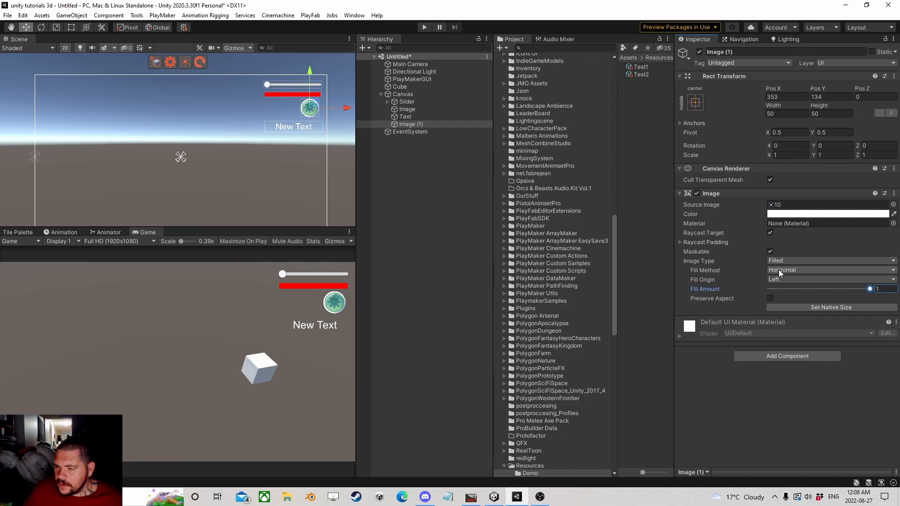
click(778, 271)
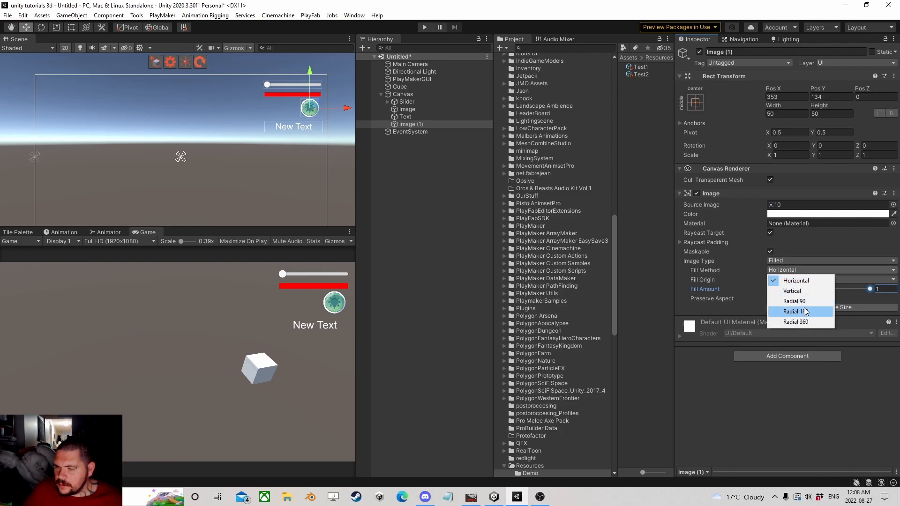
click(795, 322)
mouse_move(870, 289)
mouse_down()
mouse_move(767, 291)
mouse_move(873, 286)
mouse_up()
click(428, 149)
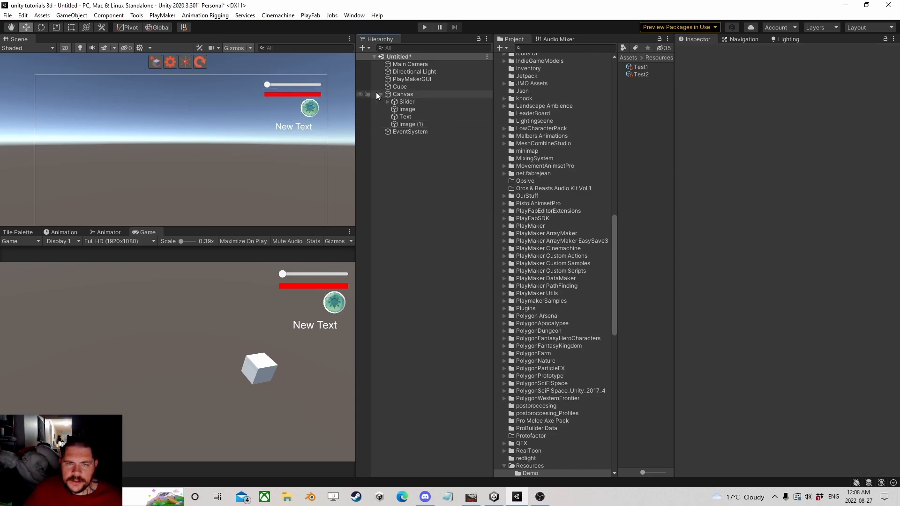
Collapse the Canvas hierarchy and create an empty game object named player at the scene root.
click(380, 94)
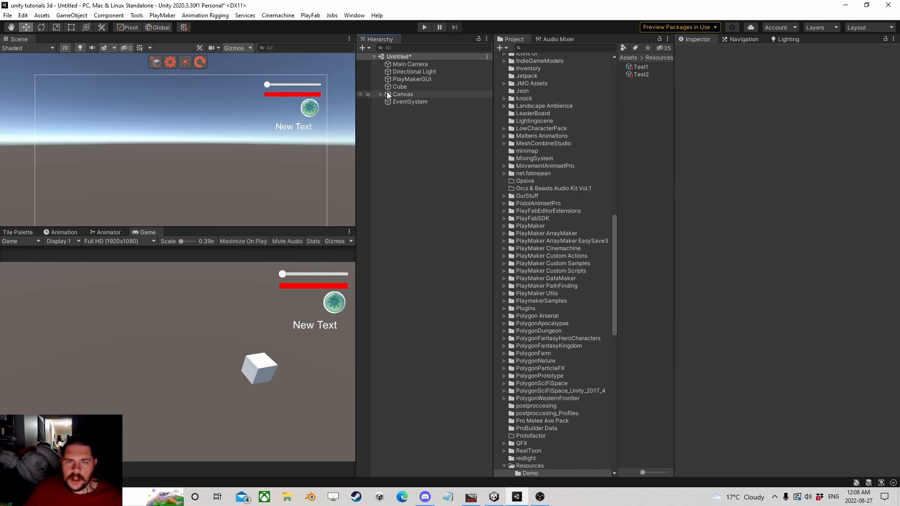
right_click(395, 125)
click(428, 237)
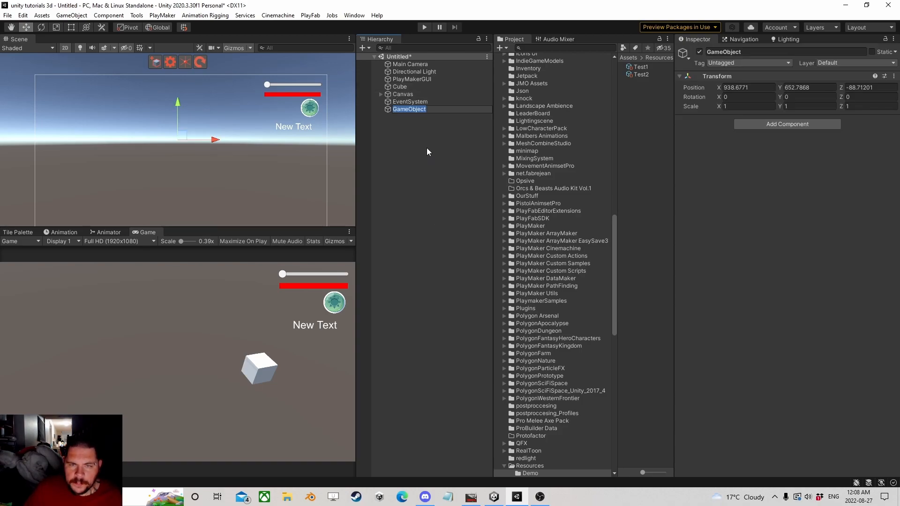
text(player)
key(Return)
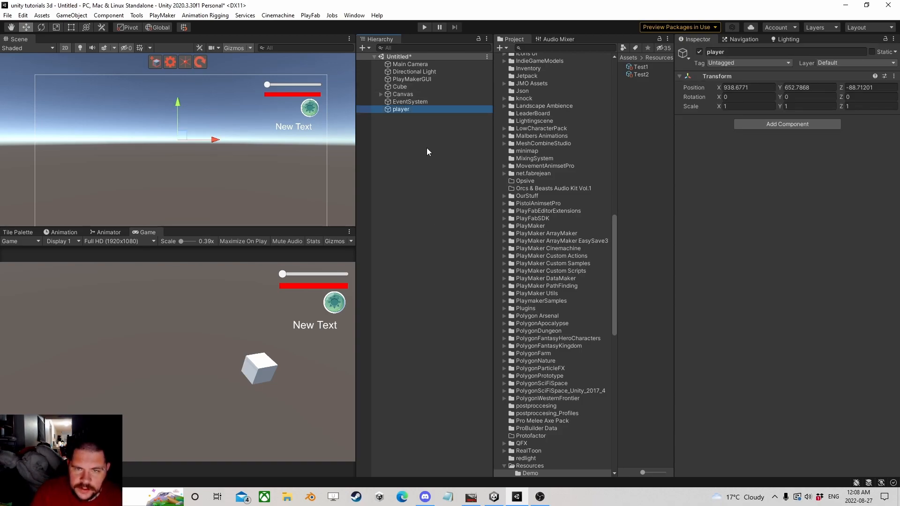
Add a PlayMakerFSM component to the player object and name the FSM Hunger.
click(787, 124)
text(playmaker)
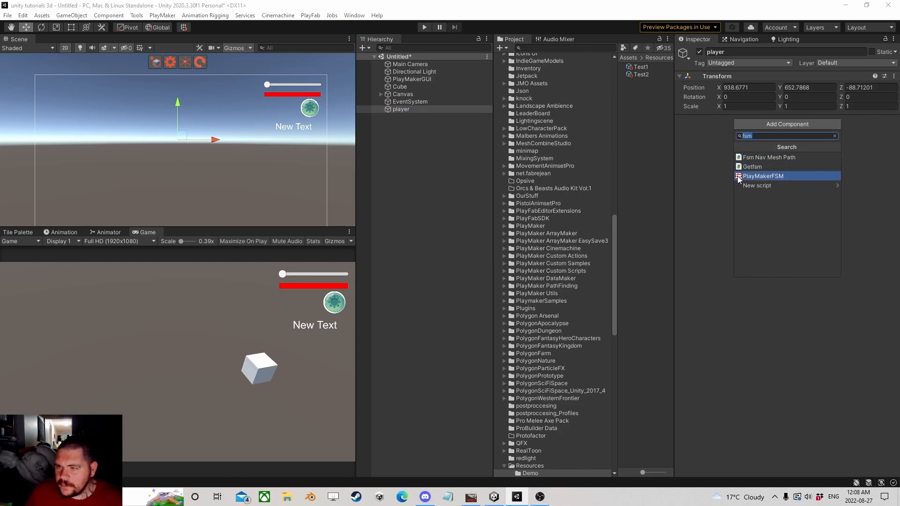
click(746, 178)
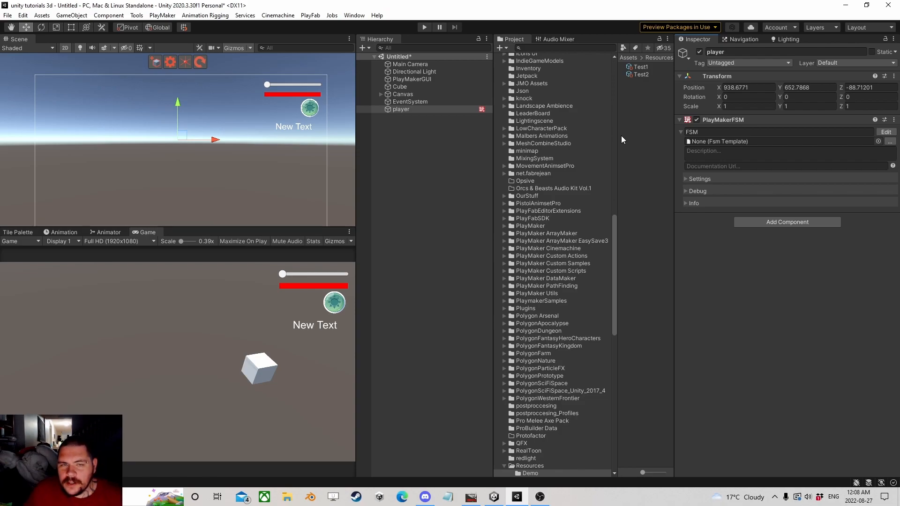
click(710, 131)
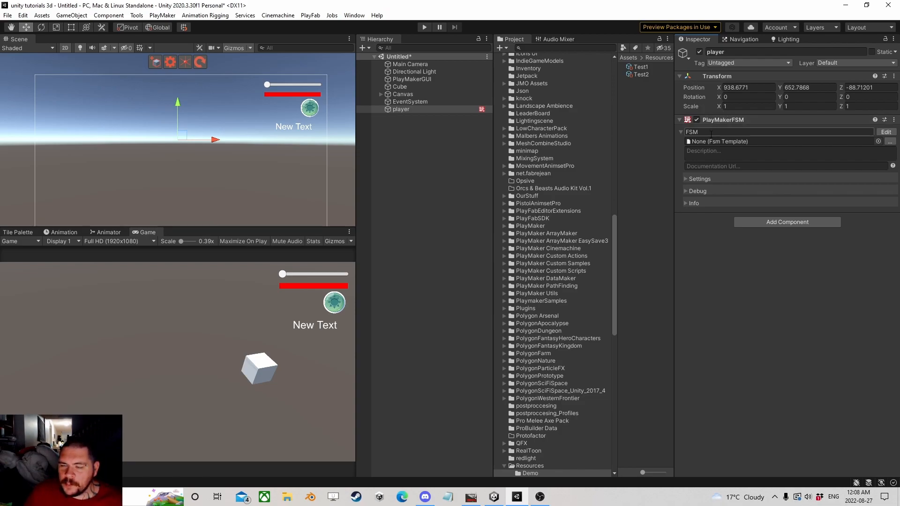
text(Hunger)
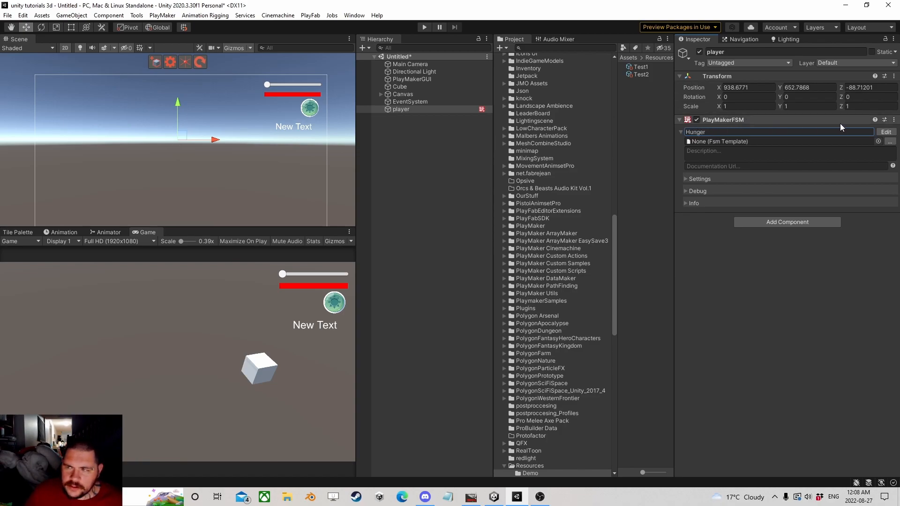
Open the Hunger FSM in the PlayMaker editor, widen its graph area and select and reposition State 1.
click(886, 132)
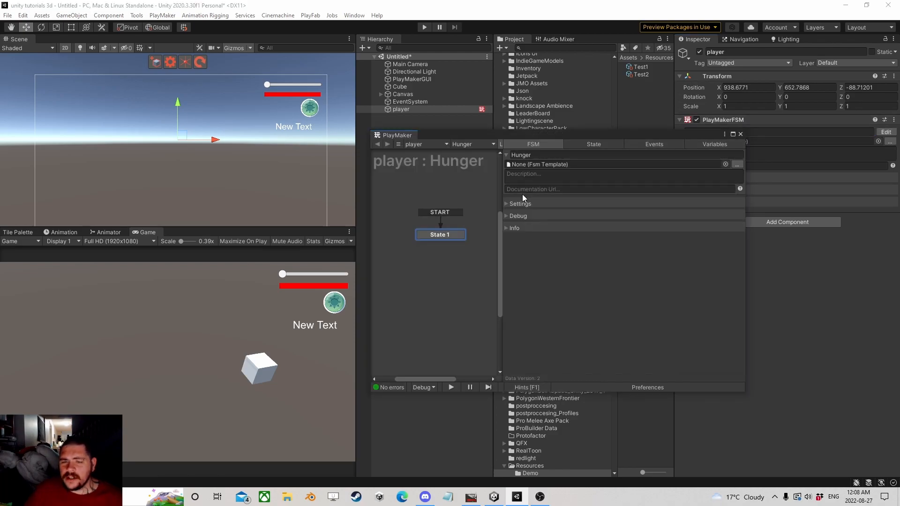
drag(501, 247, 576, 244)
click(500, 235)
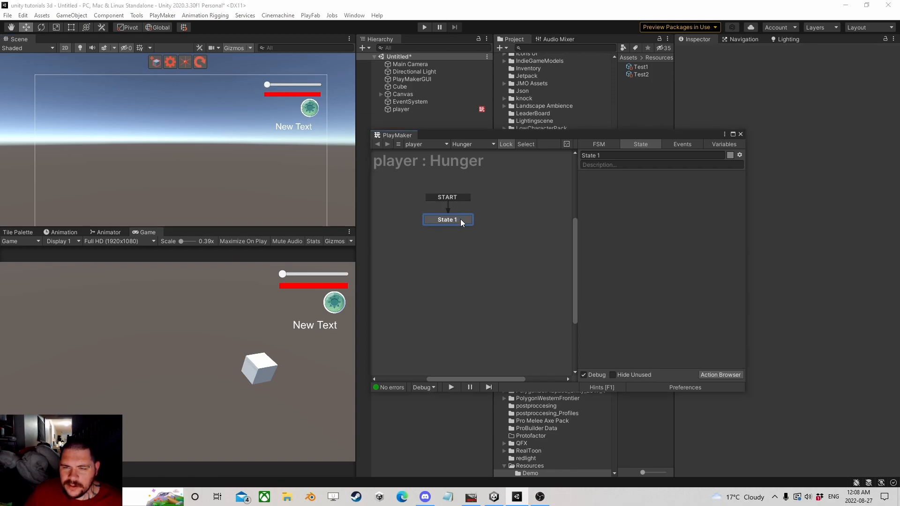
drag(457, 219, 432, 206)
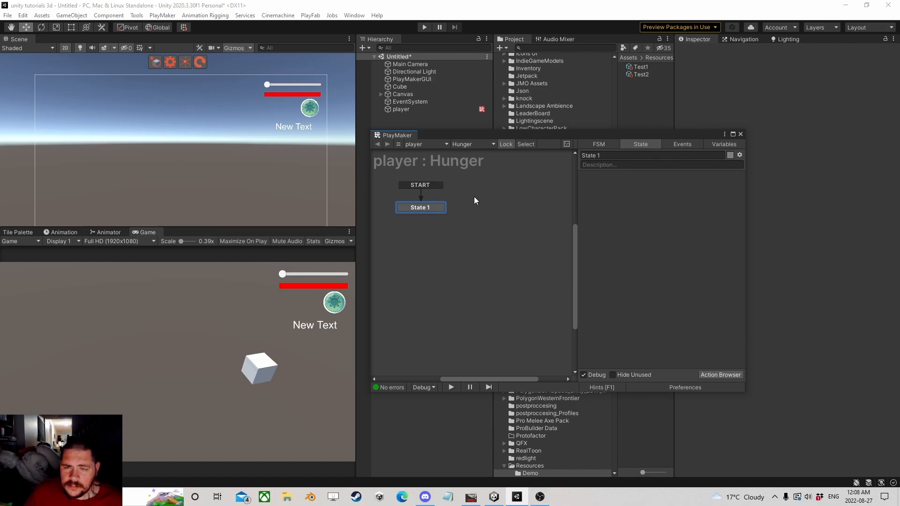
Create a float variable named CurrentValue in the Hunger FSM, moving the editor window clear of the Inspector.
click(718, 145)
drag(701, 137, 357, 102)
click(302, 333)
text(CurrentValue)
key(Return)
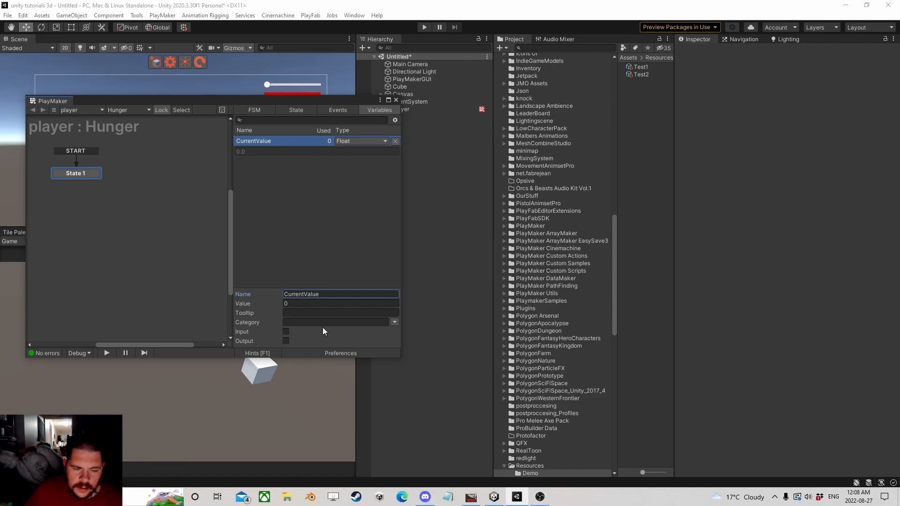
Mark CurrentValue as an input and add a float variable named MaxValue that is also marked as an input.
click(286, 332)
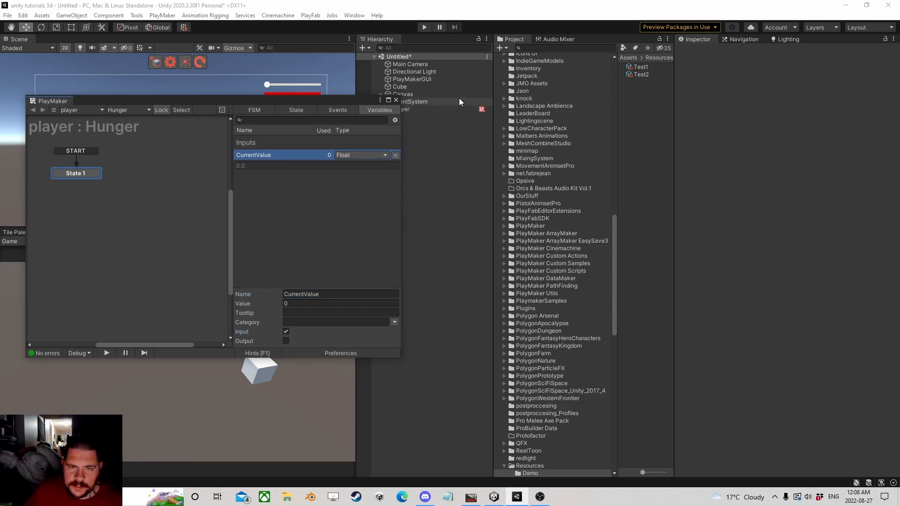
click(299, 239)
text(MaxVal)
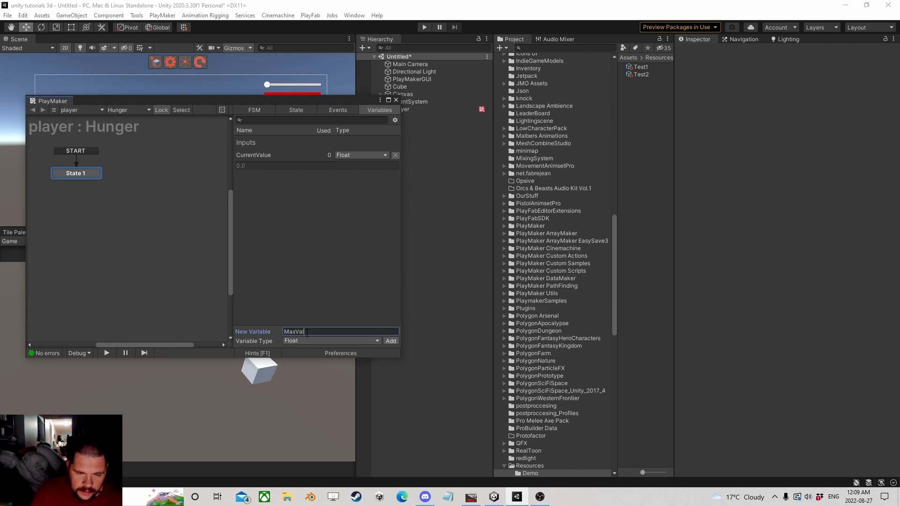
text(ue)
key(Return)
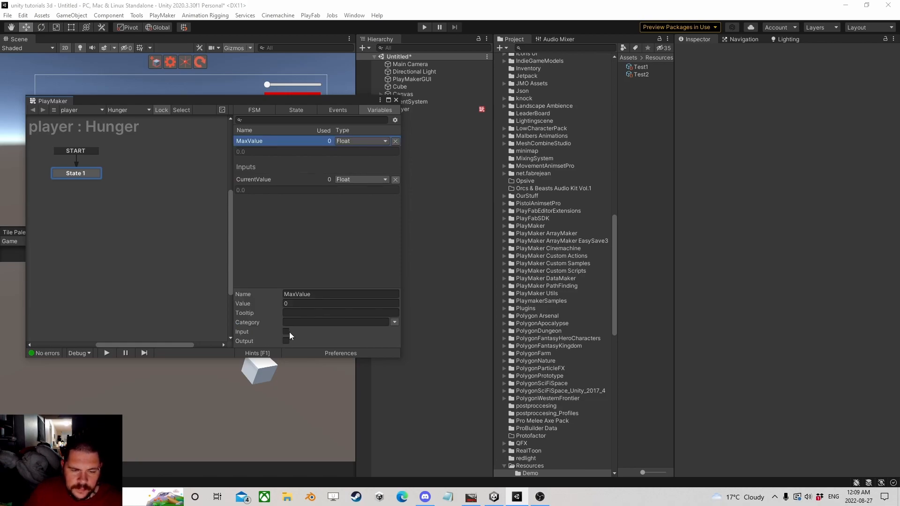
click(286, 332)
click(272, 250)
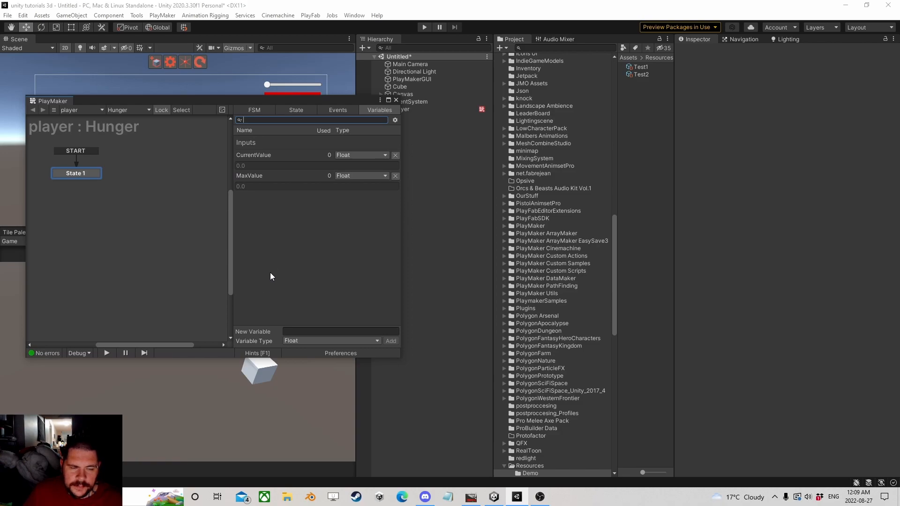
Add a float variable named DegradeValue to the Hunger FSM and mark it as an input.
click(304, 331)
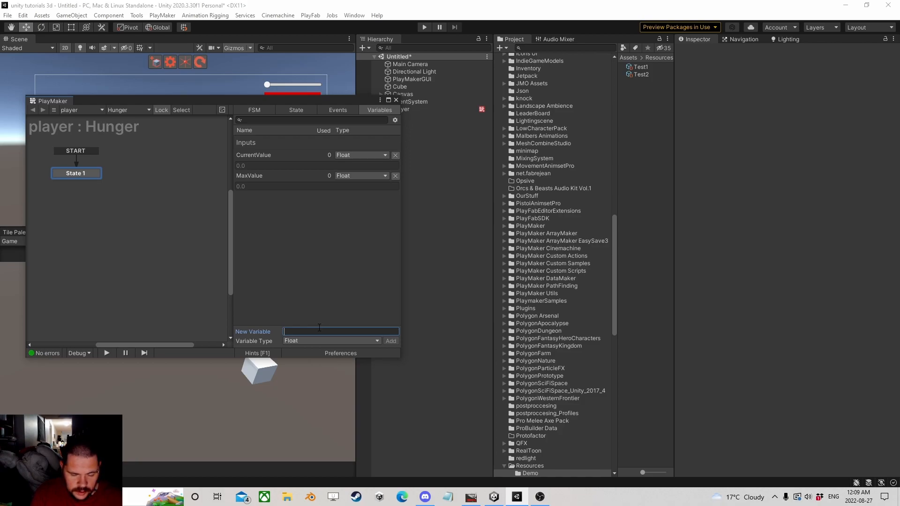
text(DegradeValue)
key(Return)
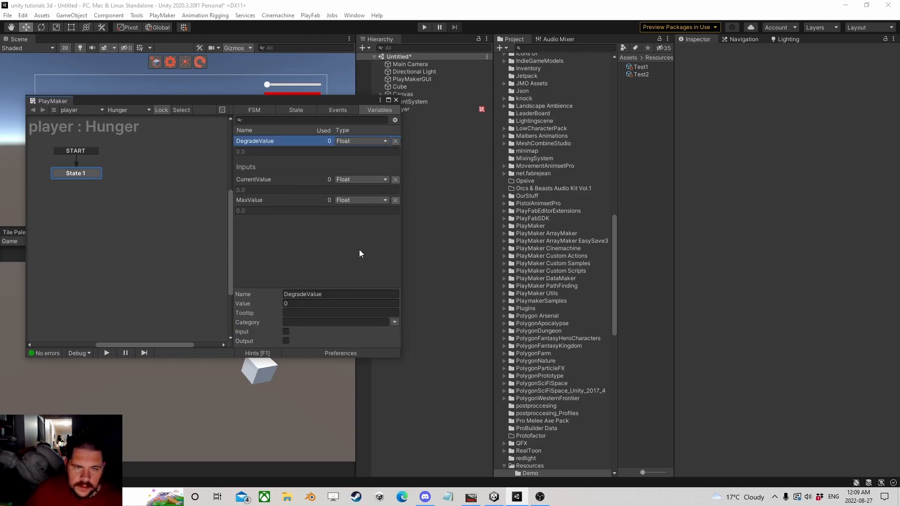
click(286, 332)
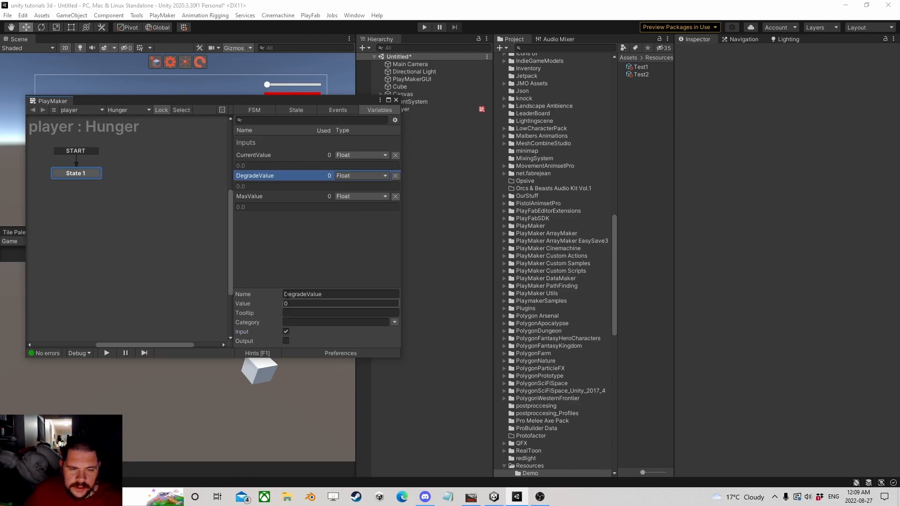
click(277, 243)
Add a float variable named ChangedValue to the Hunger FSM and mark it as an input.
click(308, 330)
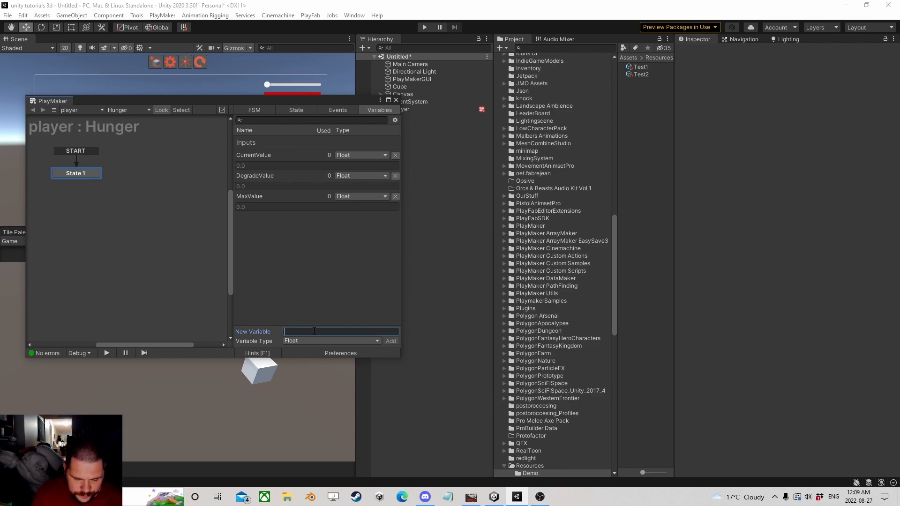
text(ChangedValue)
key(Return)
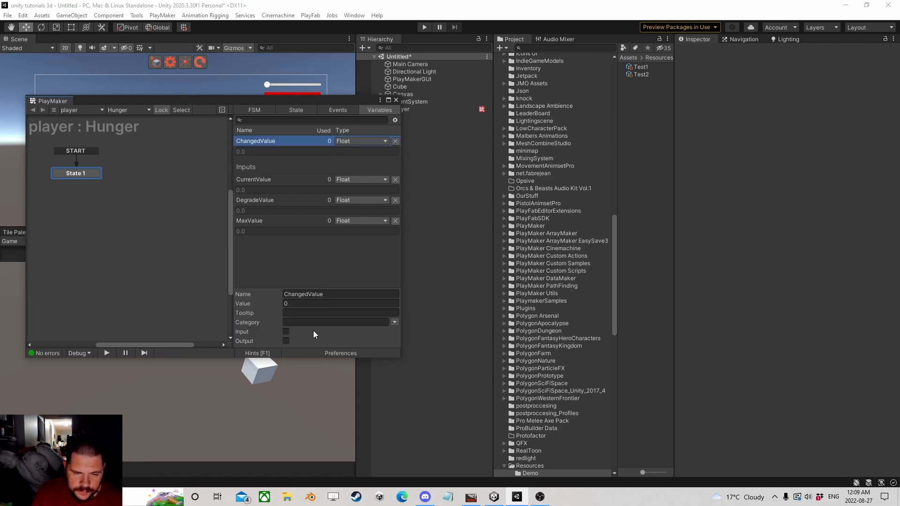
click(286, 332)
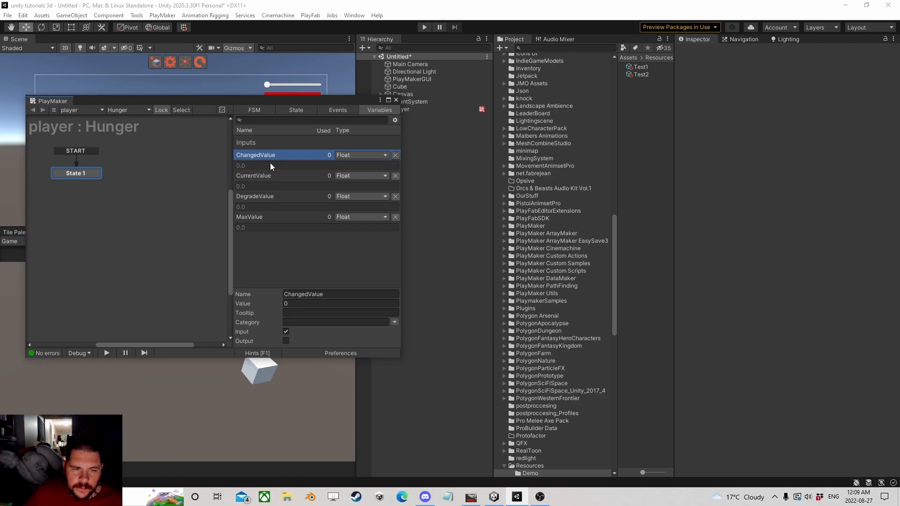
Move the PlayMaker editor clear of the Hierarchy and add a second state named Start Math beside State 1.
drag(338, 103, 612, 171)
drag(360, 245, 339, 242)
right_click(389, 237)
click(404, 239)
drag(410, 237, 401, 238)
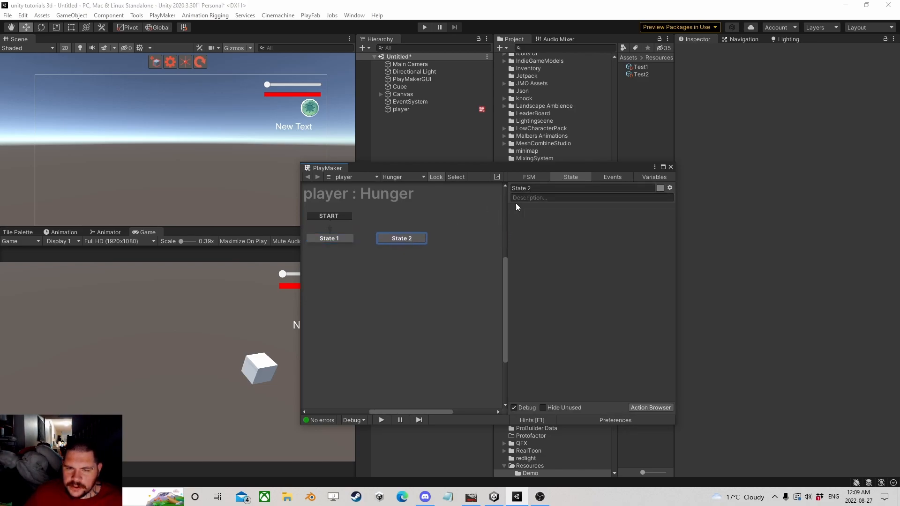
text(S)
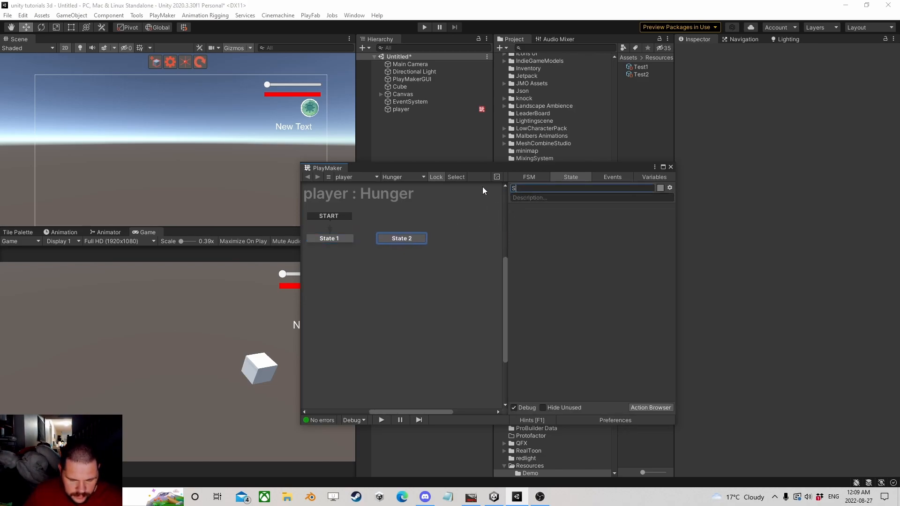
text(t)
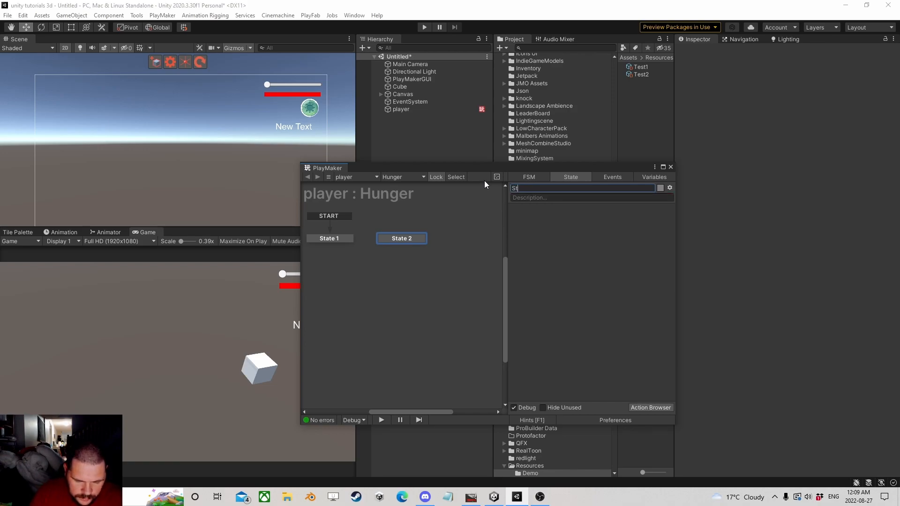
text(art Math)
key(Return)
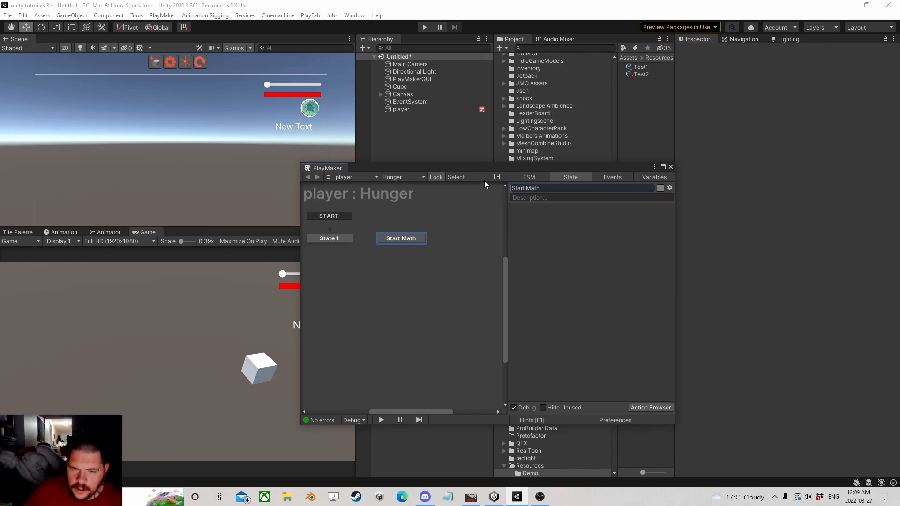
Set the Start Math state's color to blue.
click(392, 241)
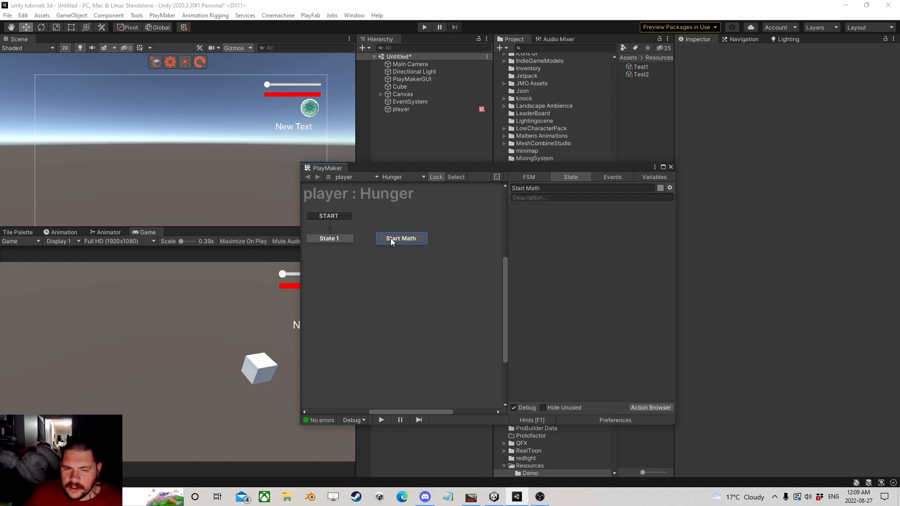
right_click(391, 240)
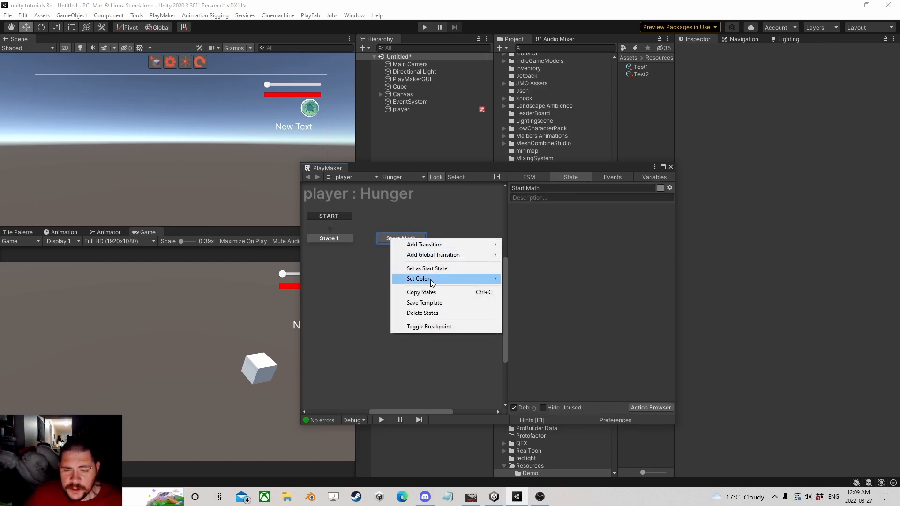
mouse_move(450, 279)
click(521, 289)
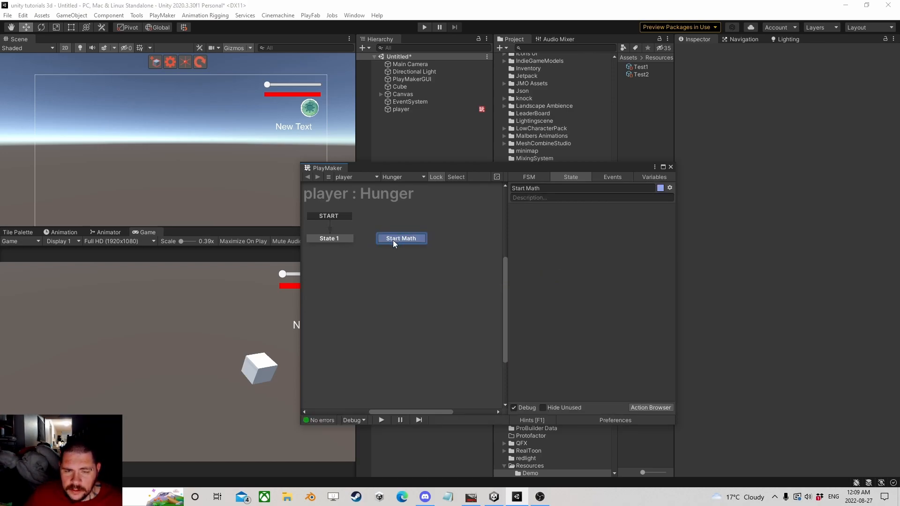
Create an event named Tick and add it as a global transition to Start Math, nudging the state closer to State 1.
click(608, 177)
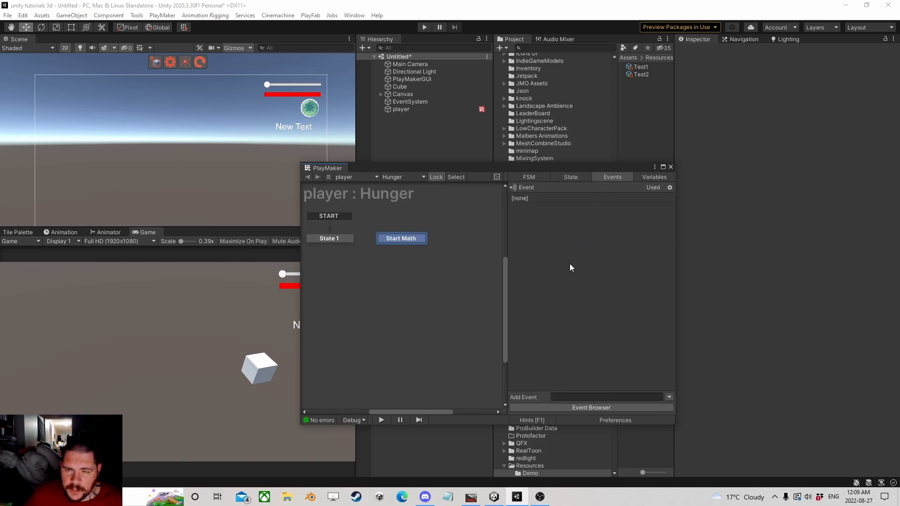
text(Tick)
key(Return)
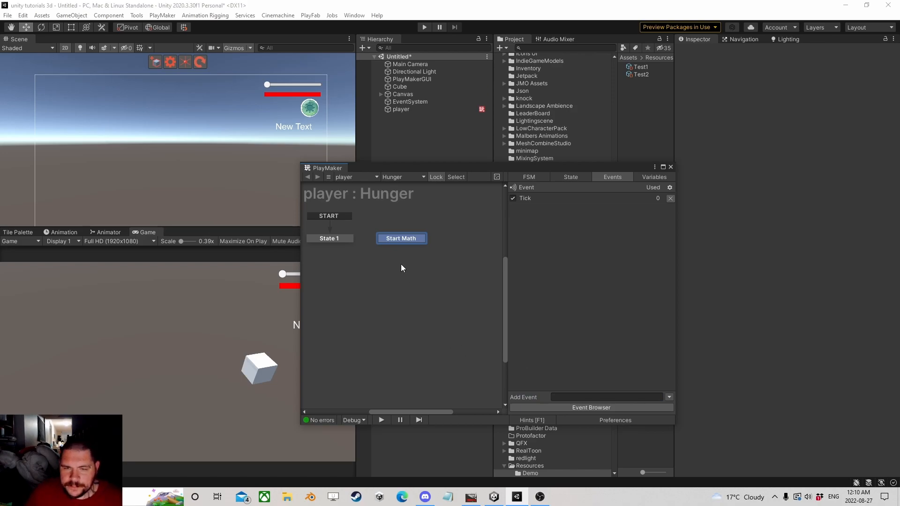
right_click(397, 240)
mouse_move(434, 257)
click(529, 256)
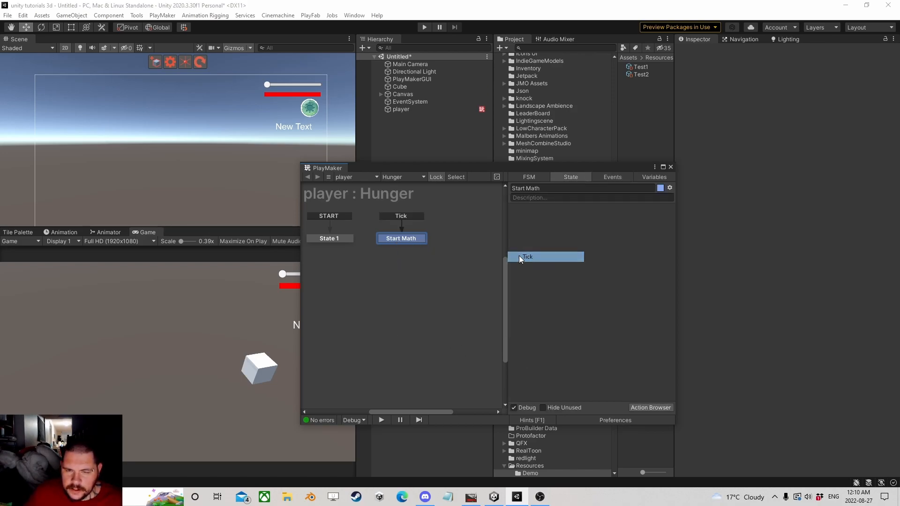
drag(402, 236, 395, 237)
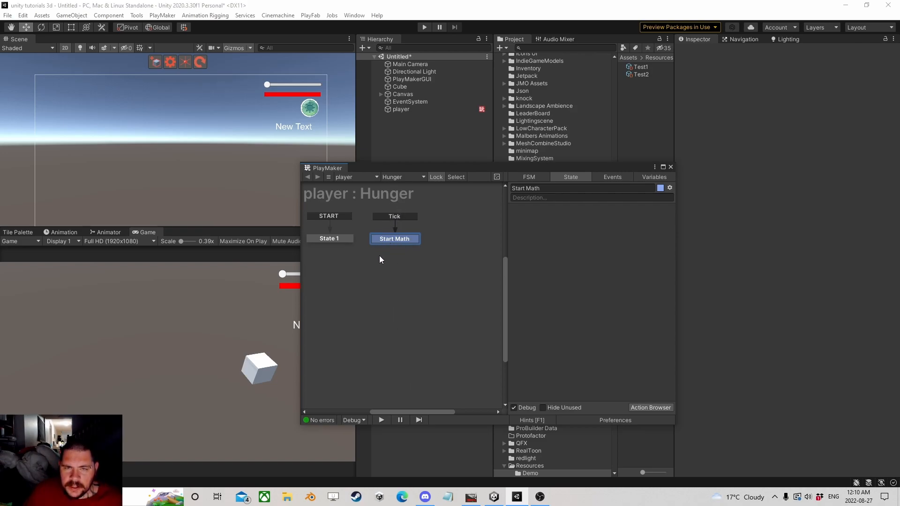
Set the player's Hunger FSM inputs MaxValue and CurrentValue to 75 each.
click(652, 178)
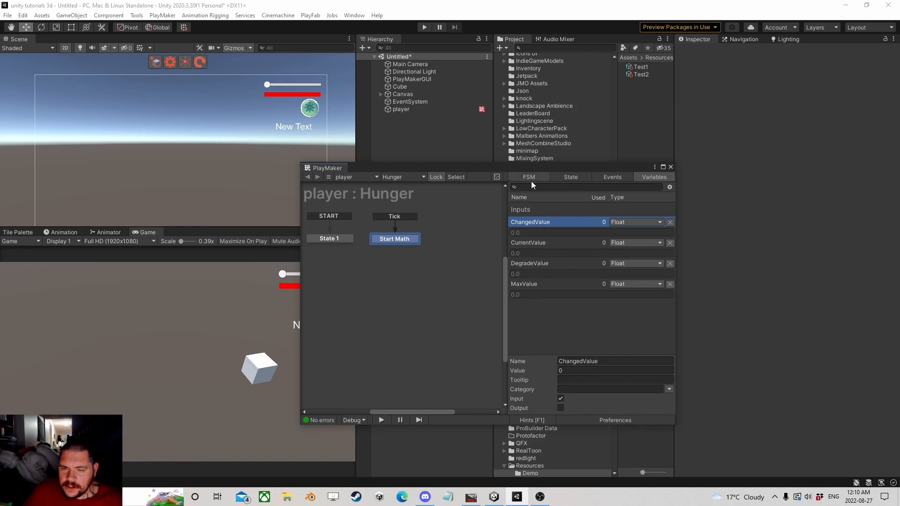
click(422, 110)
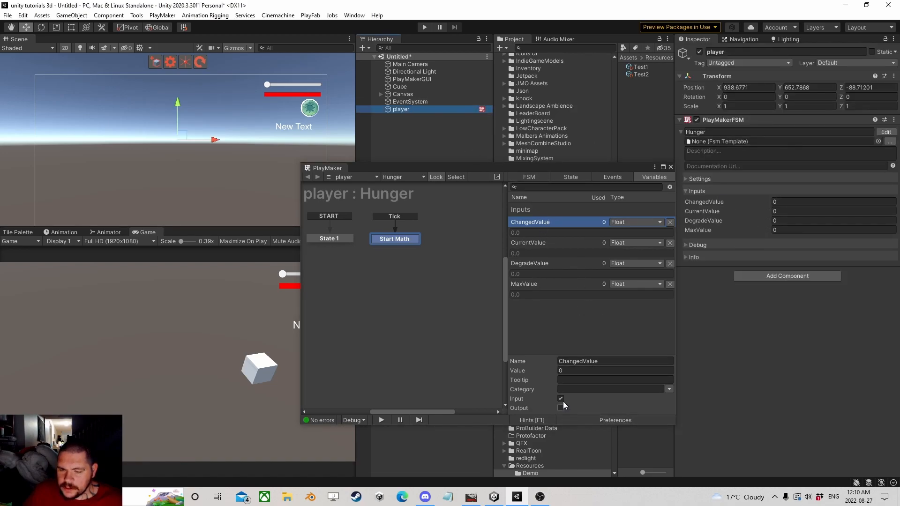
click(788, 231)
text(75)
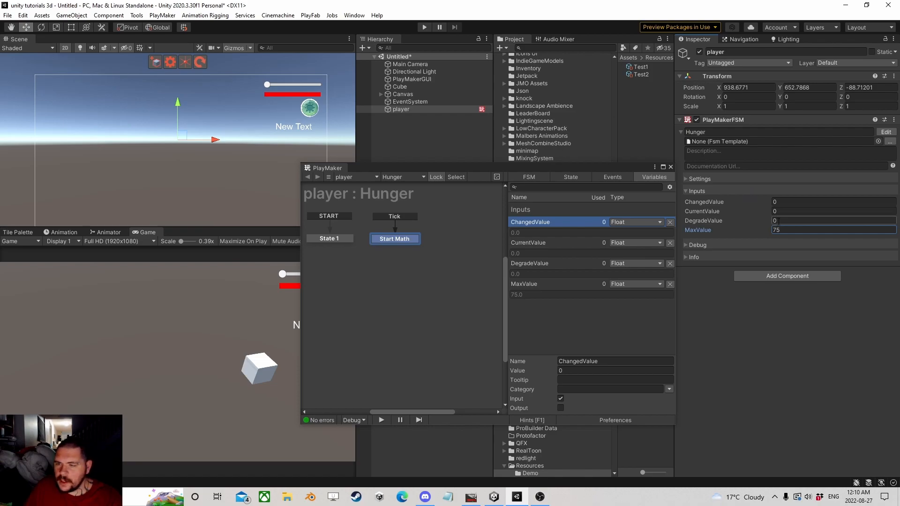
click(752, 212)
text(75)
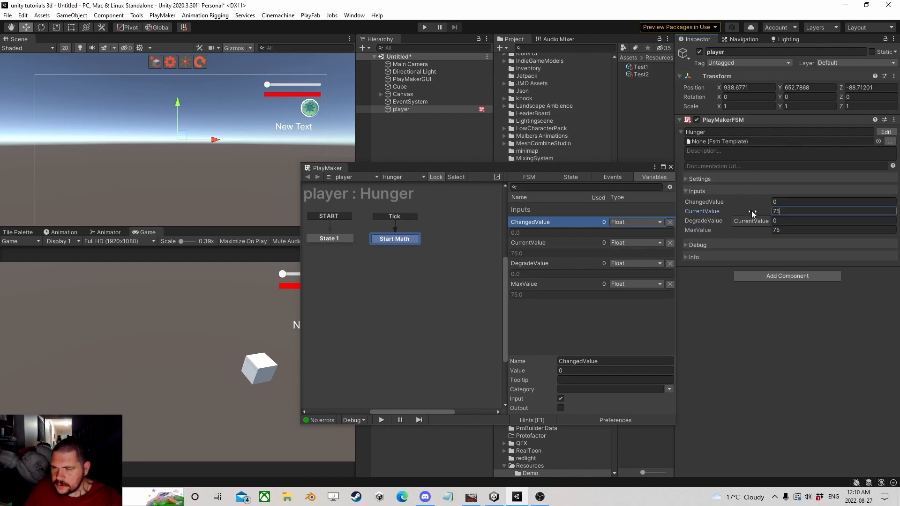
Add a Set Float Value action to State 1 and close the action browser.
click(325, 240)
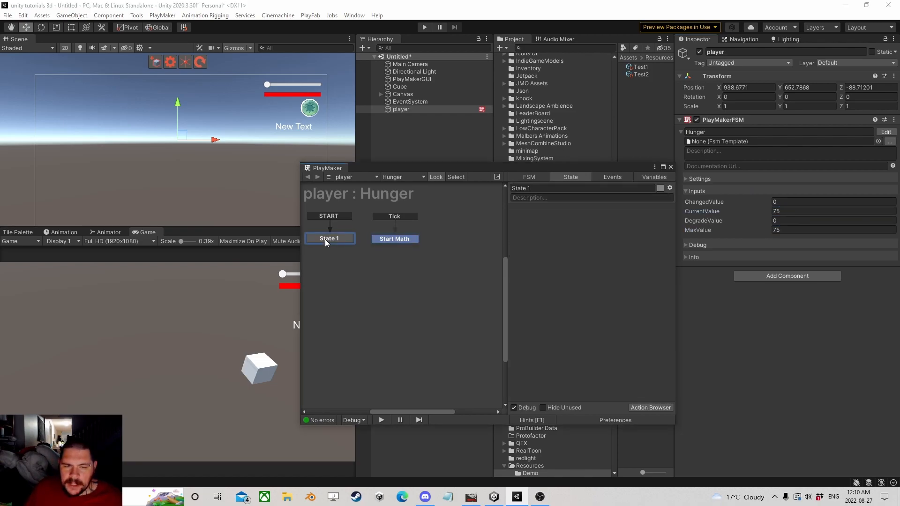
click(643, 406)
text(set float va)
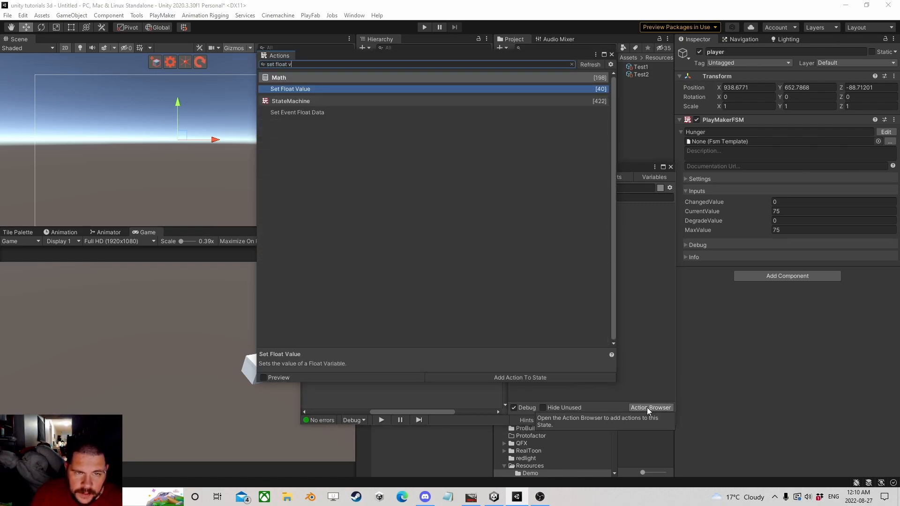
click(612, 54)
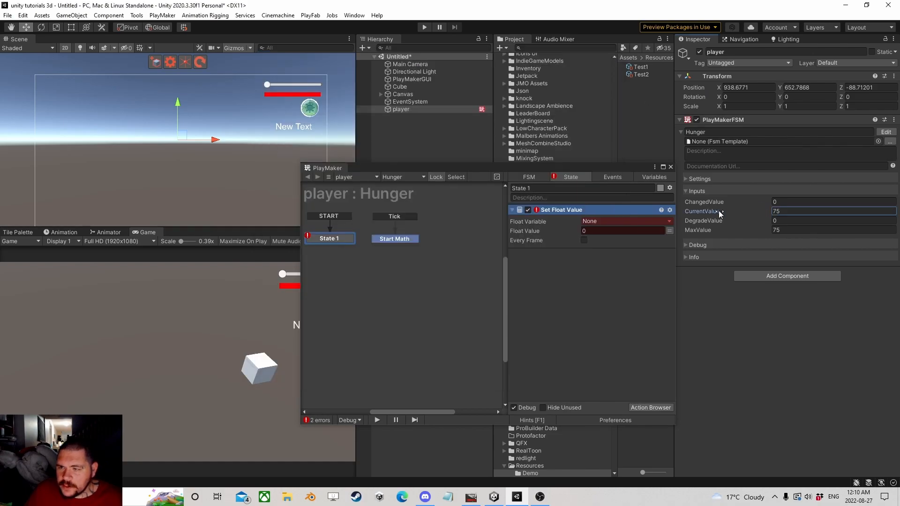
Configure Set Float Value to assign MaxValue to CurrentValue, and set the player's CurrentValue input to 0.
click(593, 221)
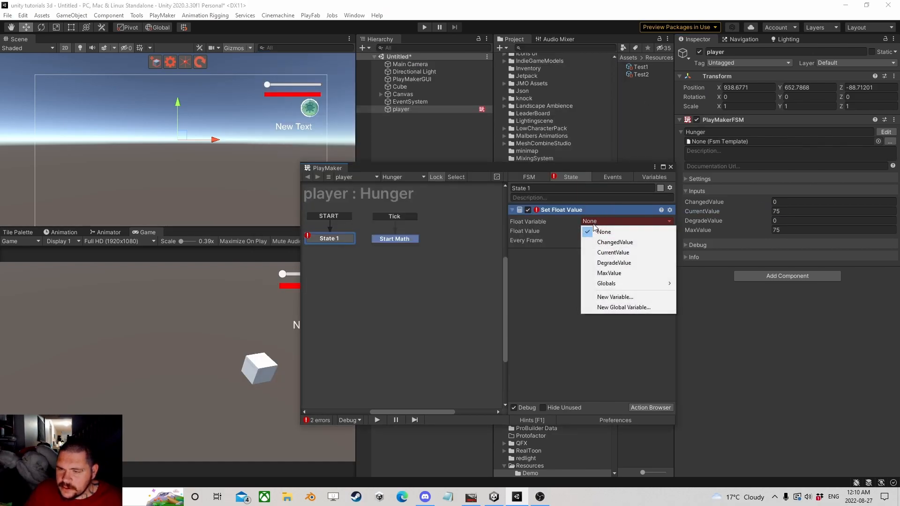
click(616, 253)
click(670, 240)
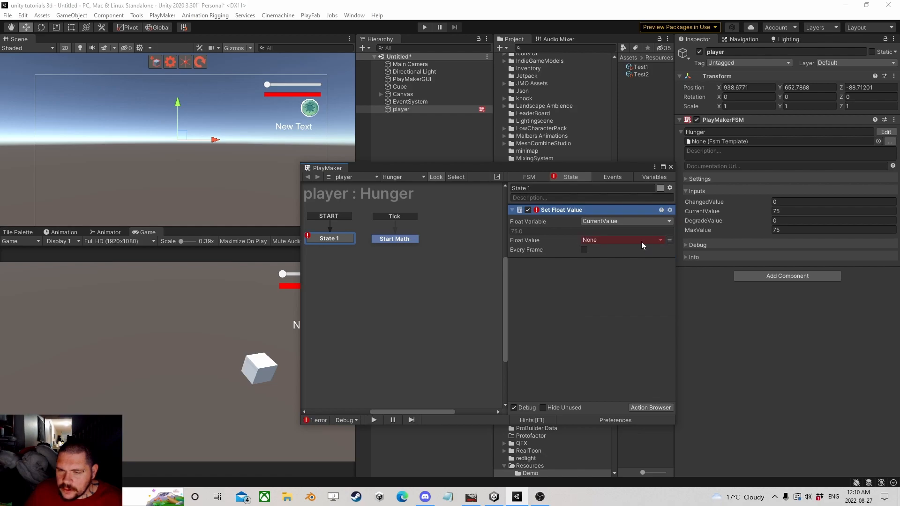
click(647, 241)
click(618, 292)
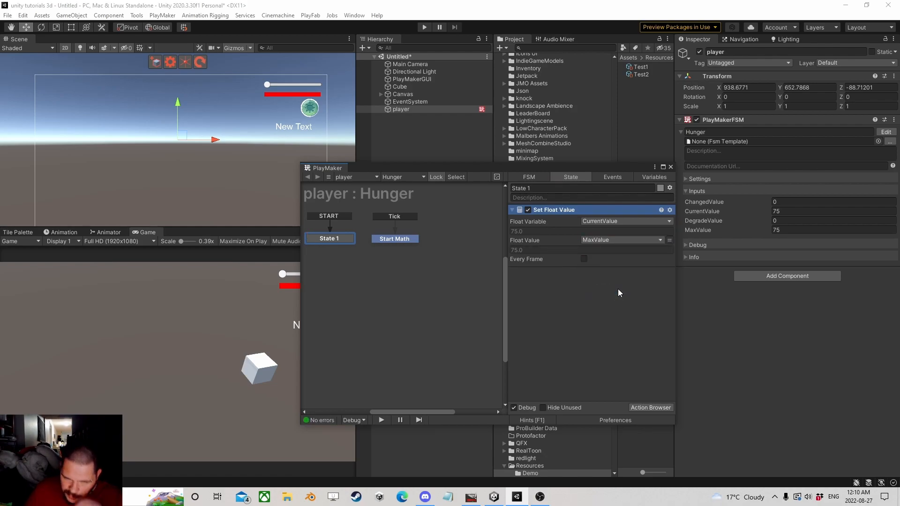
click(786, 212)
text(0)
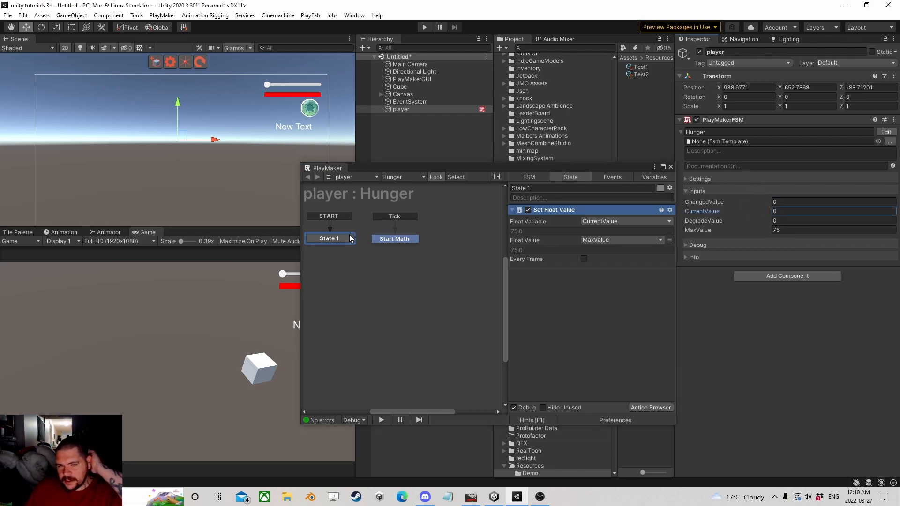
Add a Float Operator action to the Start Math state and close the action browser.
click(403, 240)
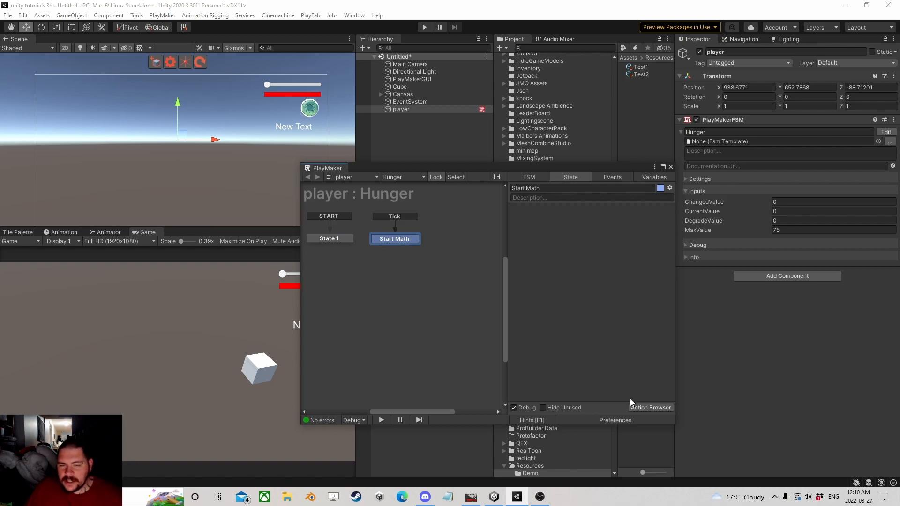
click(648, 407)
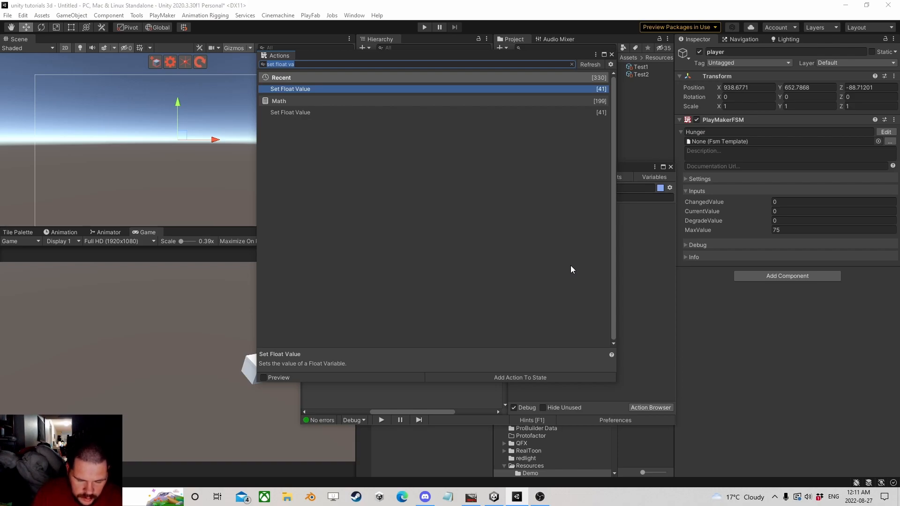
text(float op)
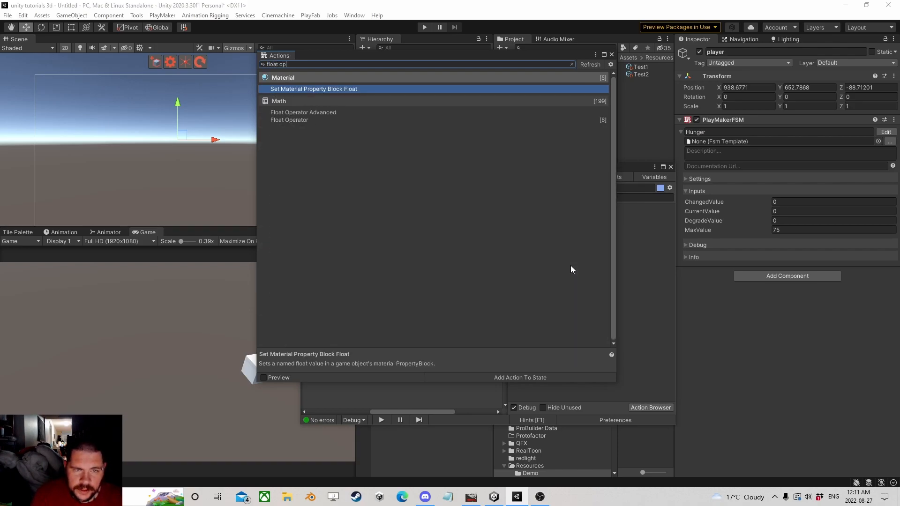
key(Down)
key(Down)
key(Return)
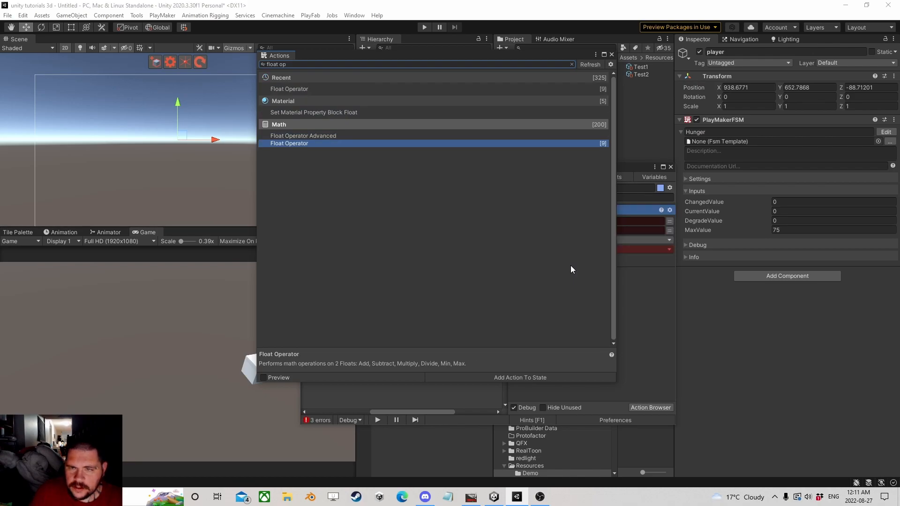
click(611, 55)
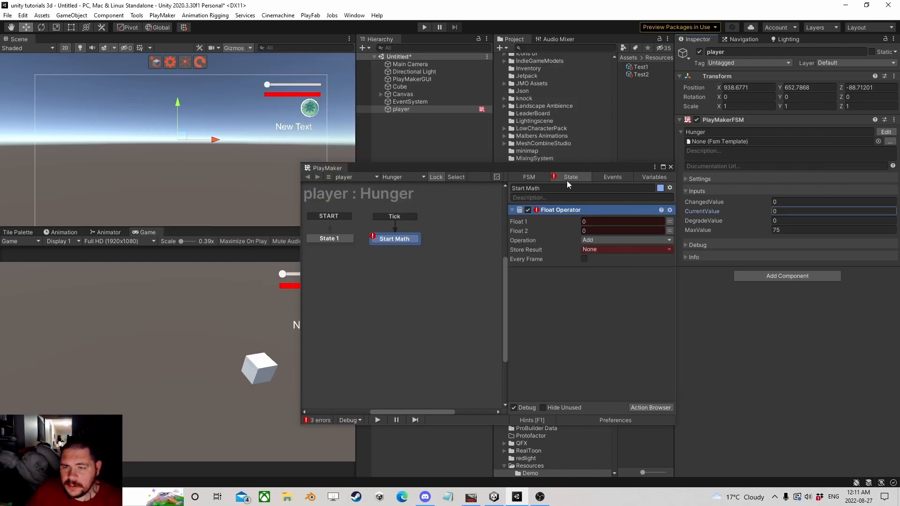
Configure Start Math's Float Operator to subtract DegradeValue from CurrentValue and store the result in CurrentValue.
click(669, 221)
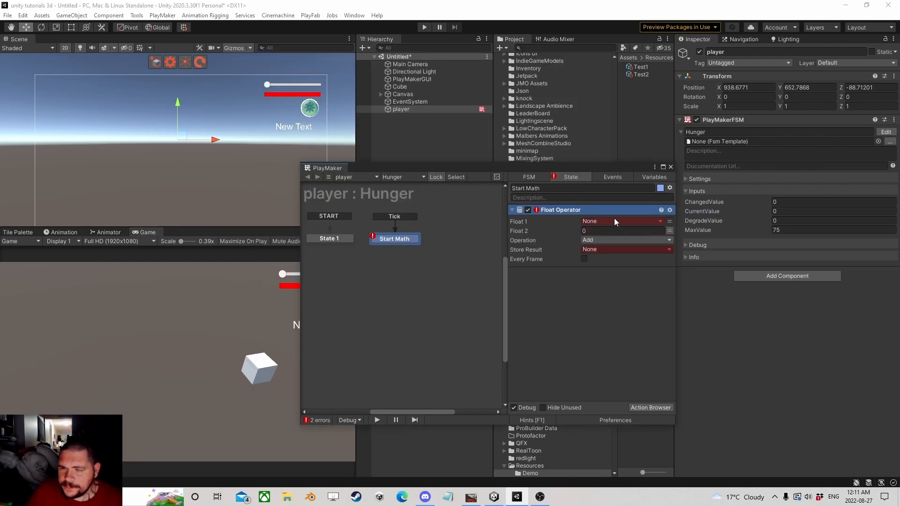
click(594, 223)
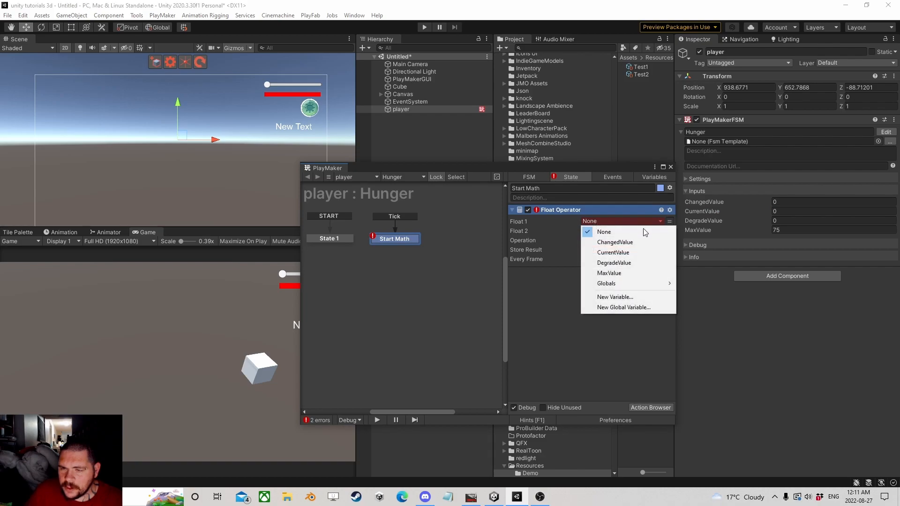
click(618, 252)
click(670, 240)
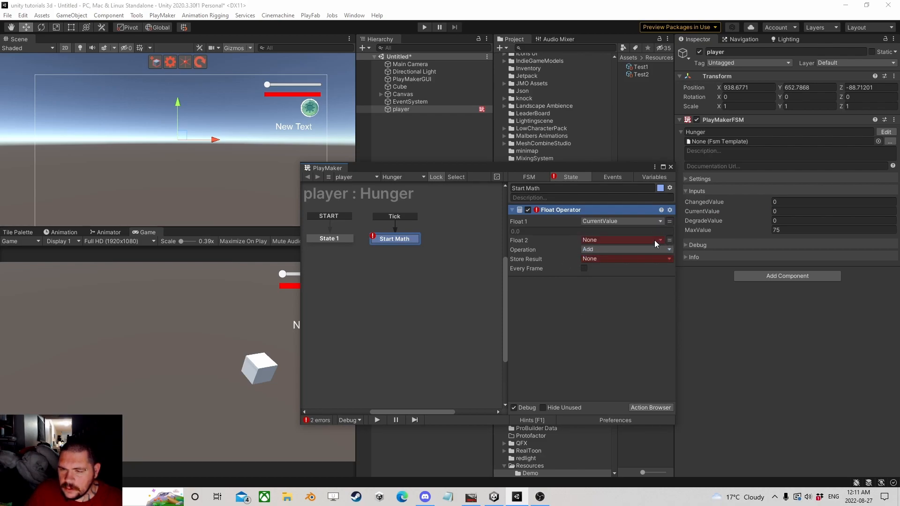
click(624, 241)
click(615, 282)
click(601, 258)
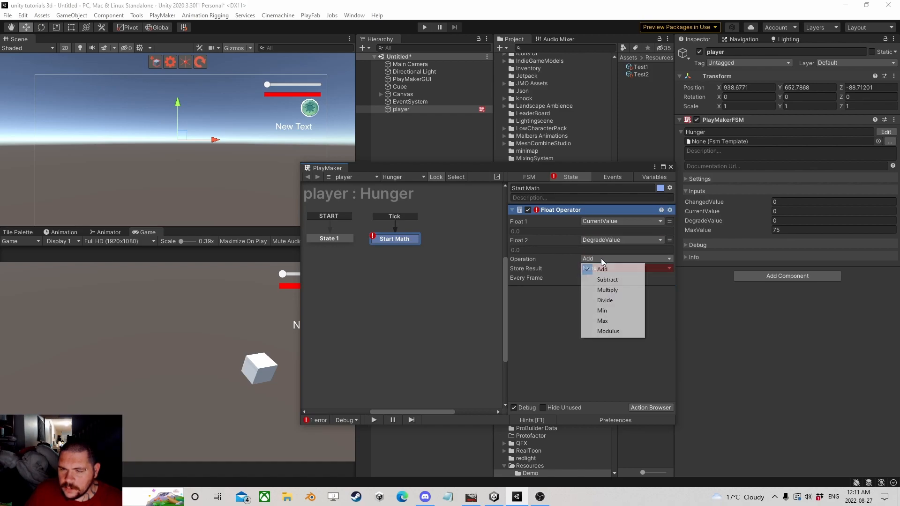
click(625, 280)
click(592, 268)
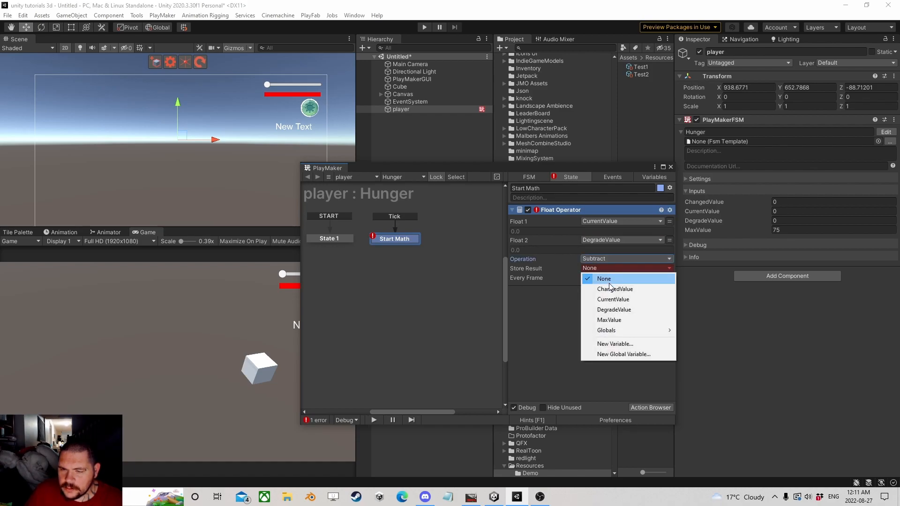
click(608, 300)
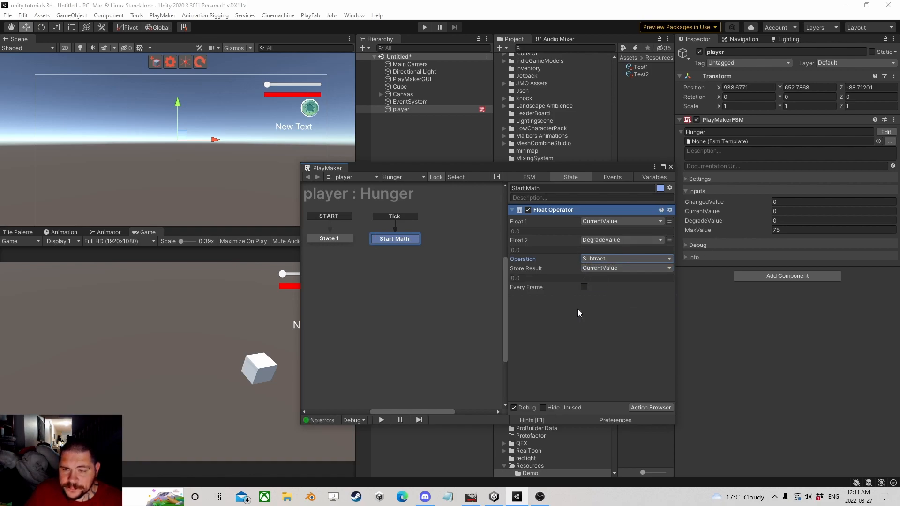
right_click(561, 212)
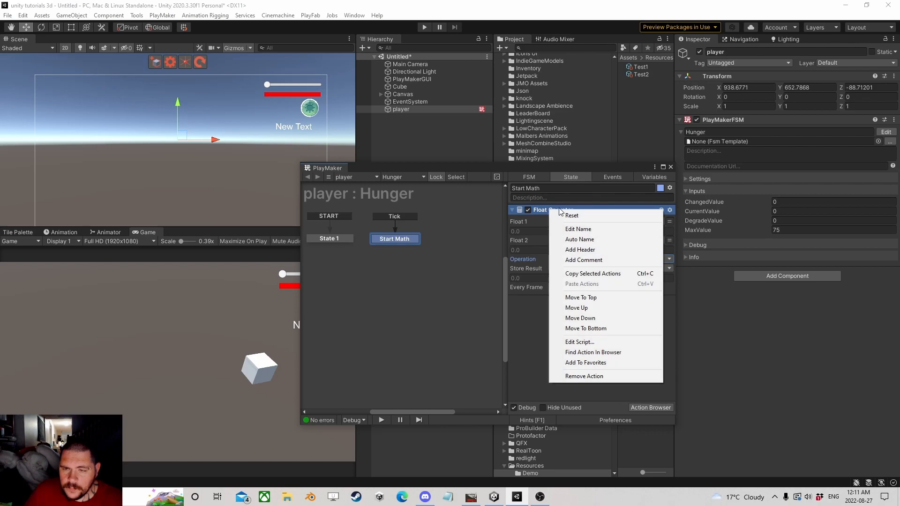
click(593, 273)
right_click(538, 306)
click(515, 306)
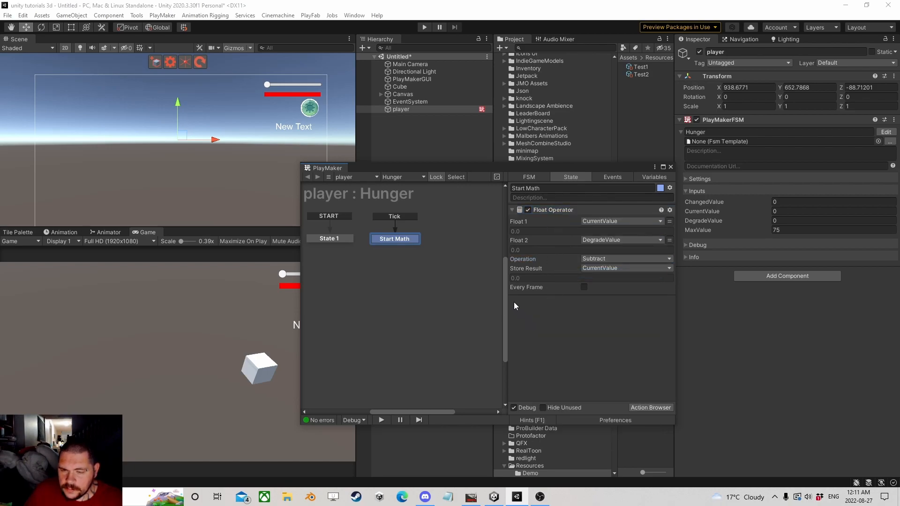
Add a FINISHED transition from Start Math to a new state below it and name that state Add ChangedValue.
ctrl+click(390, 239)
ctrl+drag(391, 247, 396, 268)
click(395, 239)
click(401, 240)
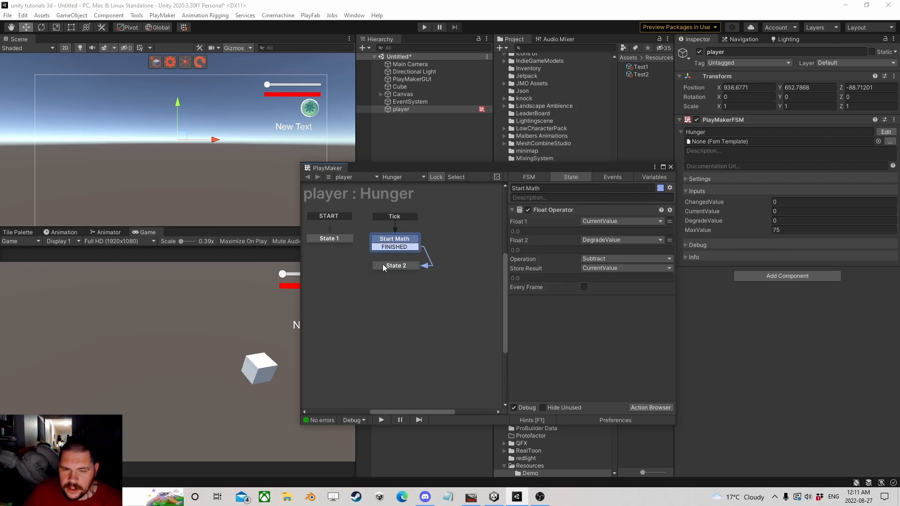
double_click(384, 266)
text(Add ChangedValue)
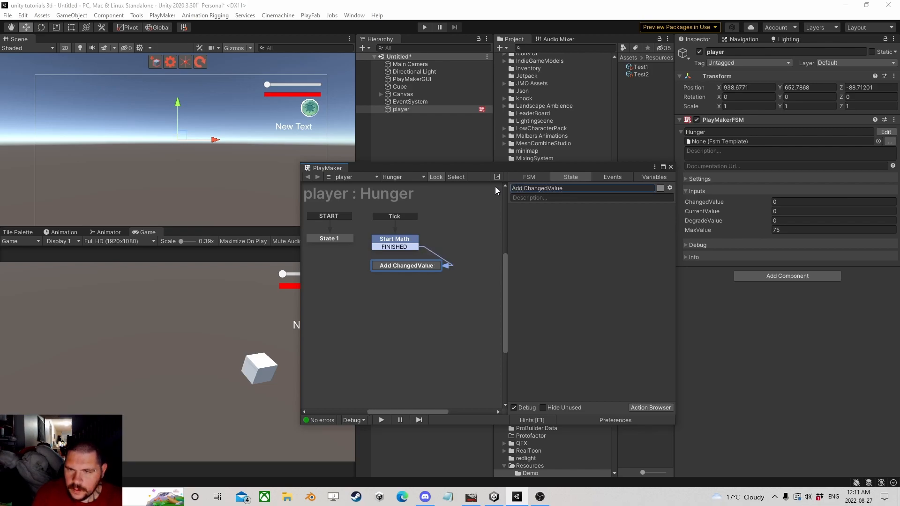
Nudge Add ChangedValue closer to Start Math and give it a Float Operator action.
drag(413, 269, 405, 267)
click(642, 408)
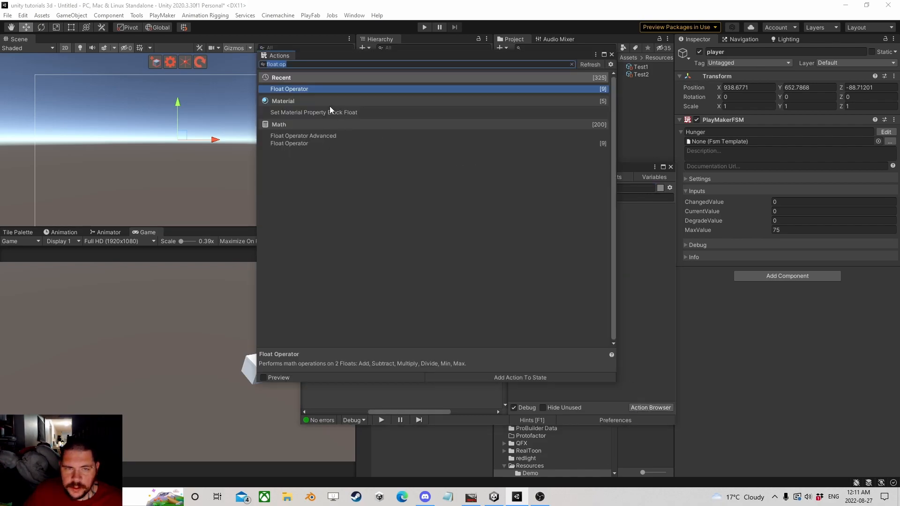
double_click(299, 89)
click(611, 55)
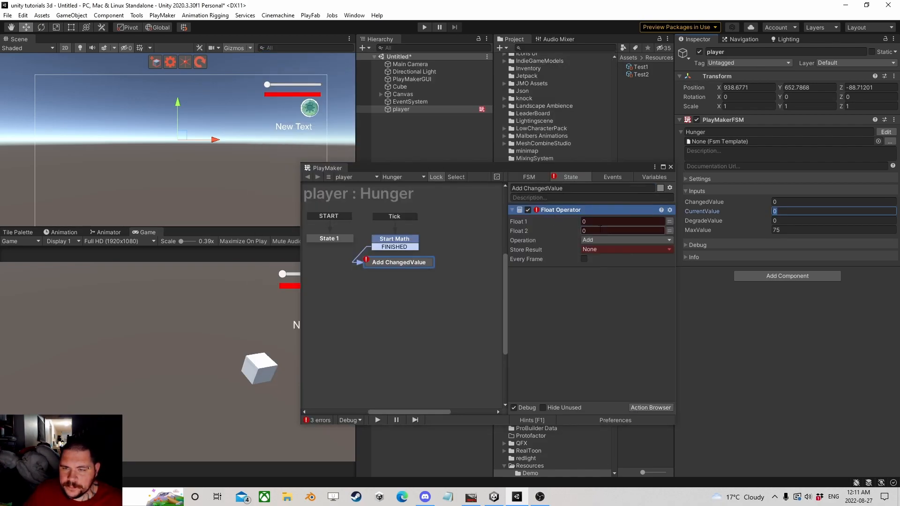
Configure Add ChangedValue's Float Operator to add ChangedValue to CurrentValue and store the result in CurrentValue.
click(669, 222)
click(634, 221)
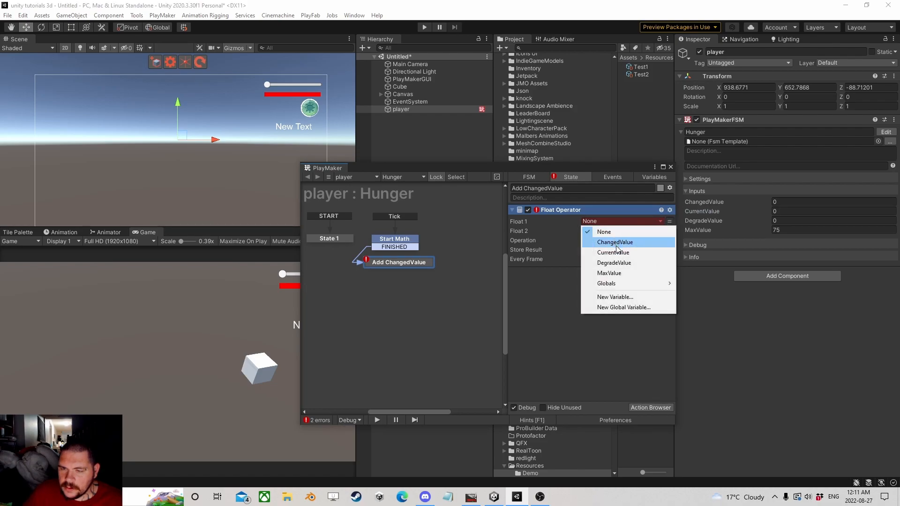
click(613, 253)
click(670, 240)
click(617, 240)
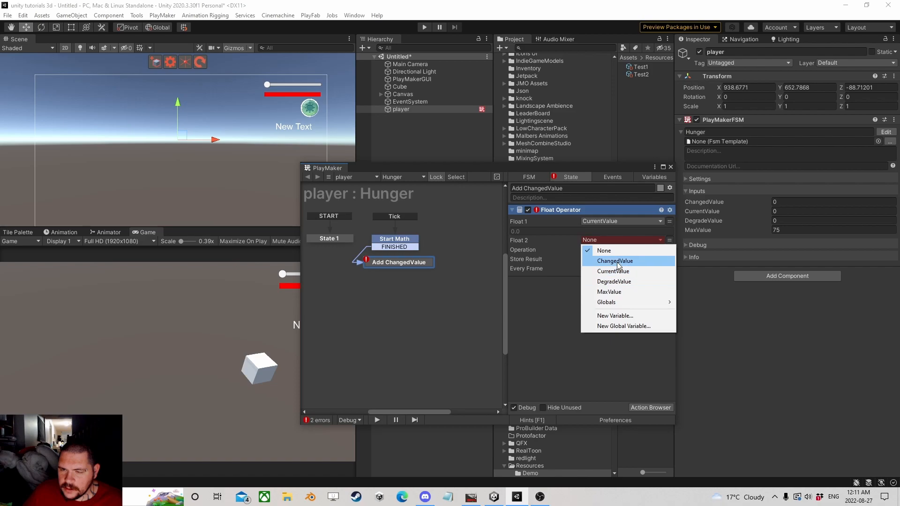
click(612, 260)
click(611, 269)
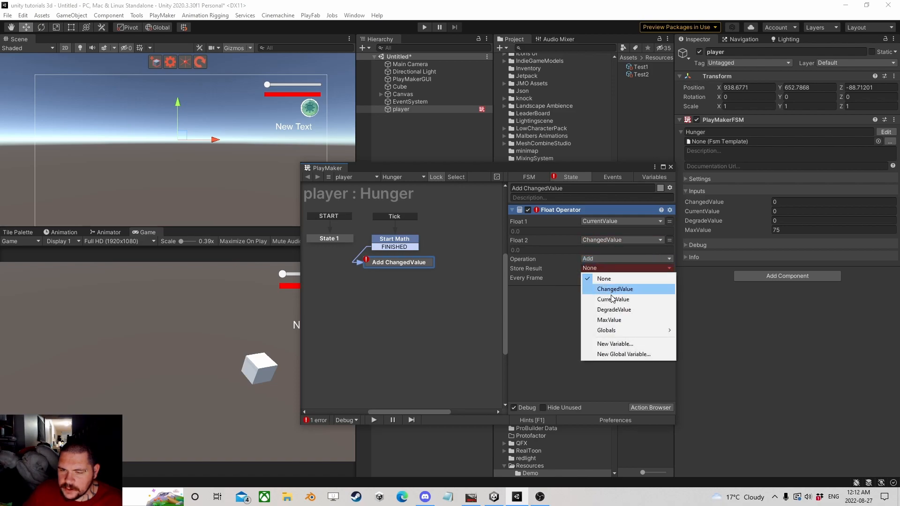
click(610, 299)
Add a FINISHED transition to the Add ChangedValue state and align the state beneath Start Math.
drag(401, 264, 406, 261)
ctrl+click(406, 262)
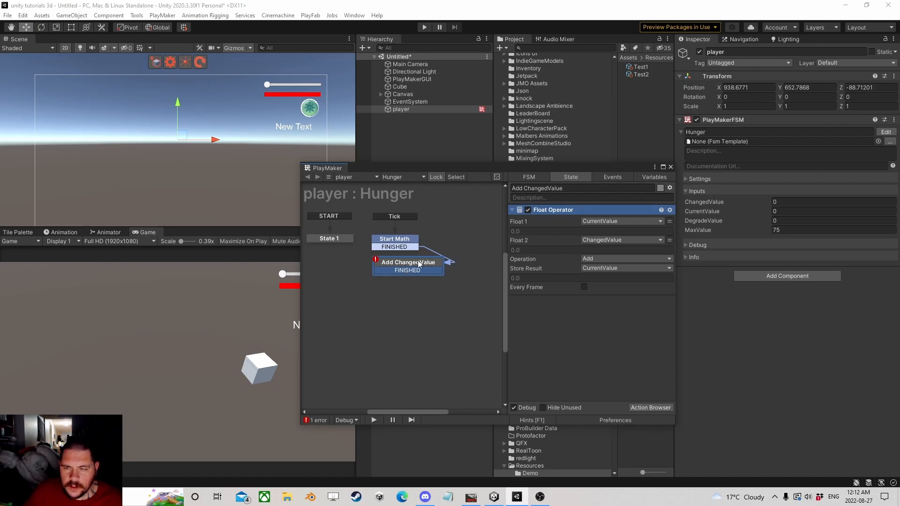
click(416, 263)
drag(417, 264, 420, 264)
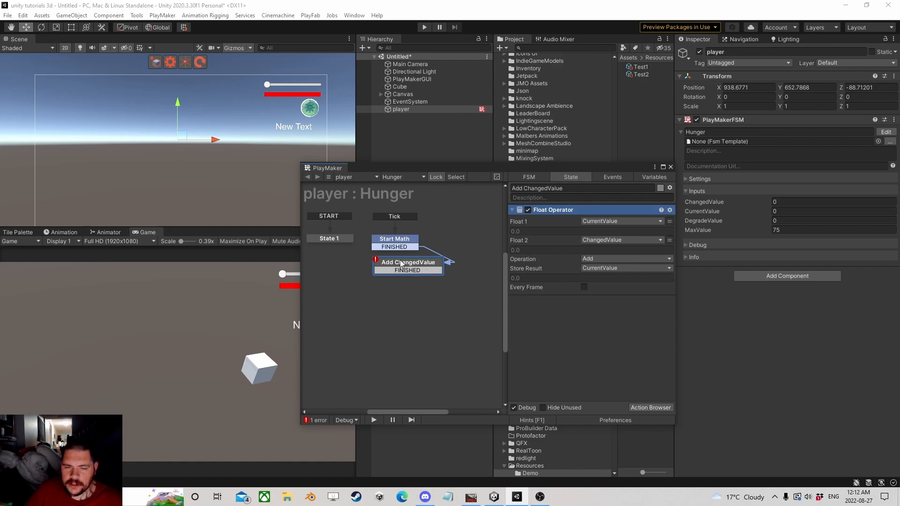
drag(400, 263, 400, 261)
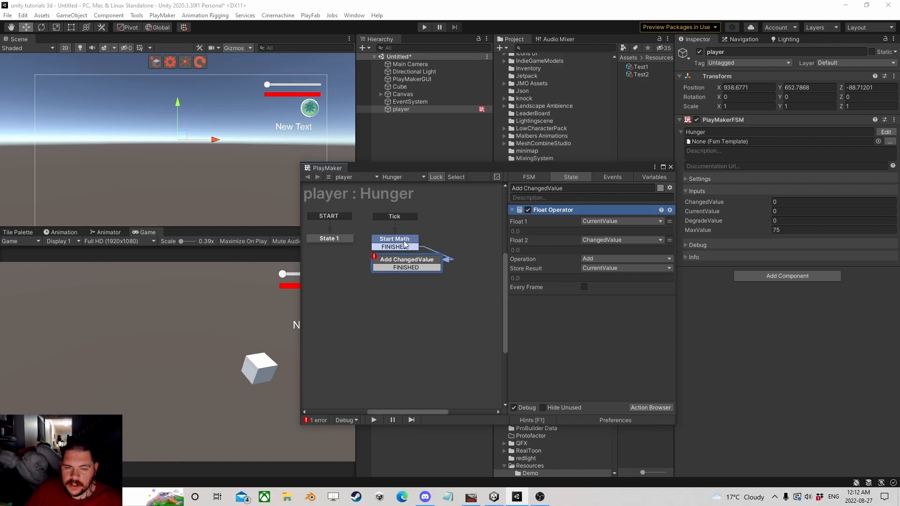
Review the Start Math state's action and set the player's DegradeValue input to 5.
click(404, 240)
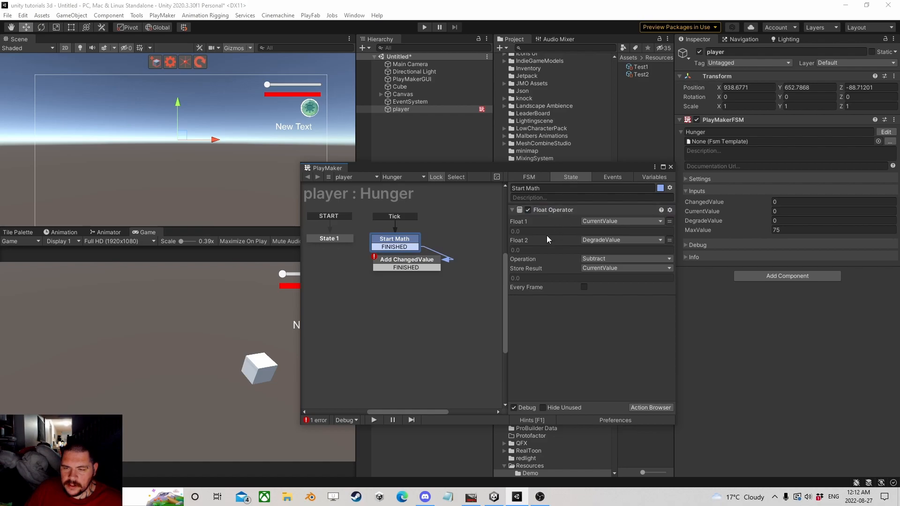
click(789, 221)
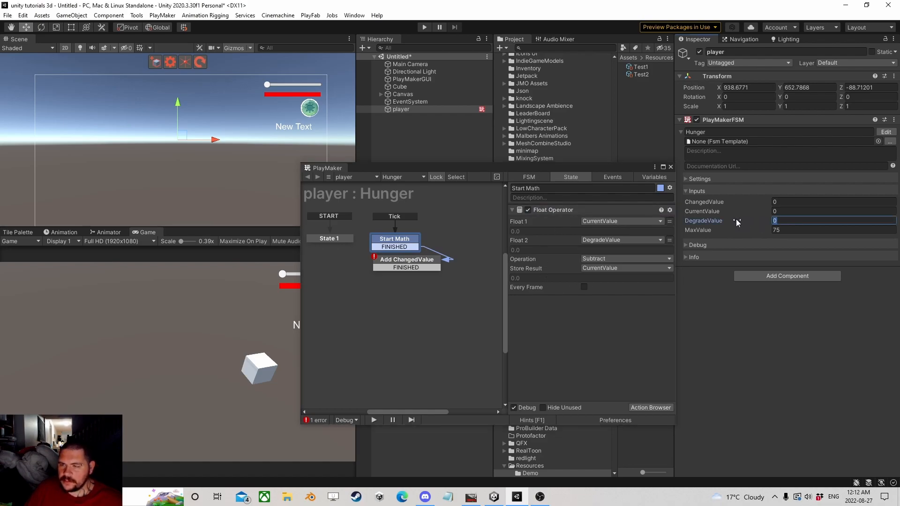
text(5)
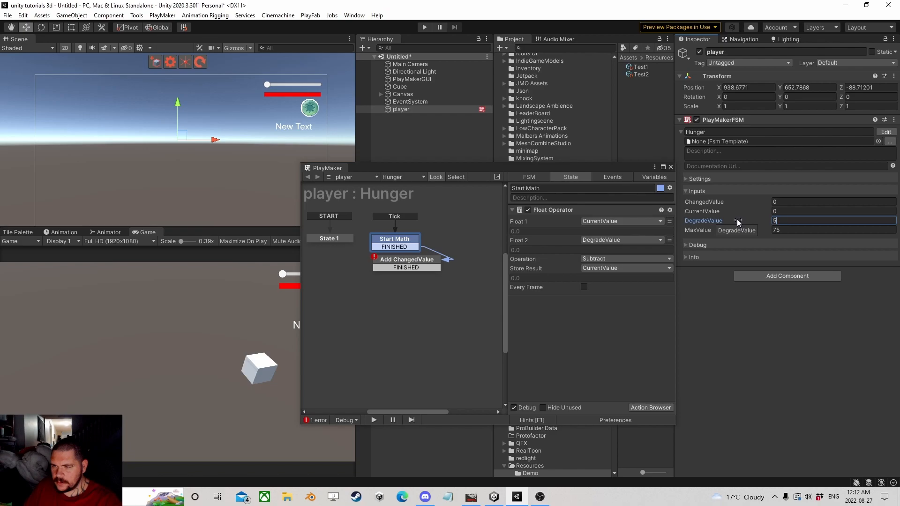
Connect Add ChangedValue's FINISHED transition to a new state below it.
click(377, 263)
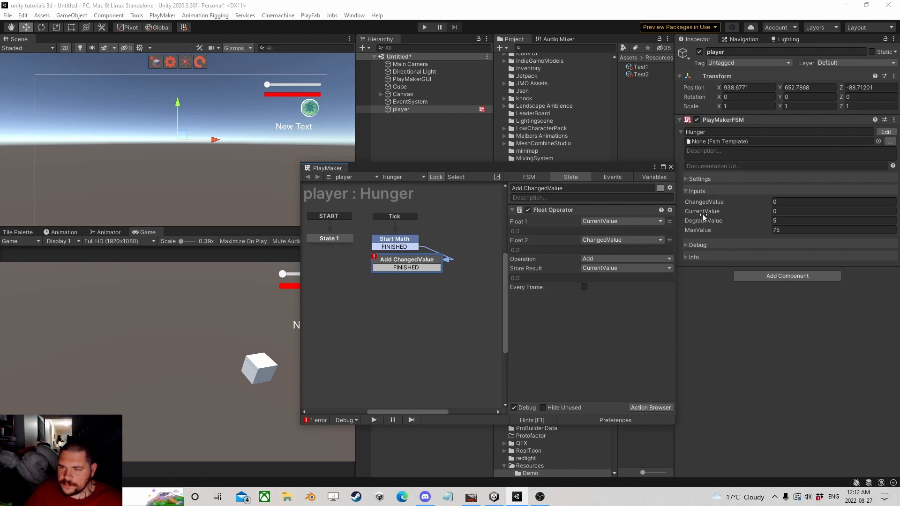
drag(400, 271, 396, 287)
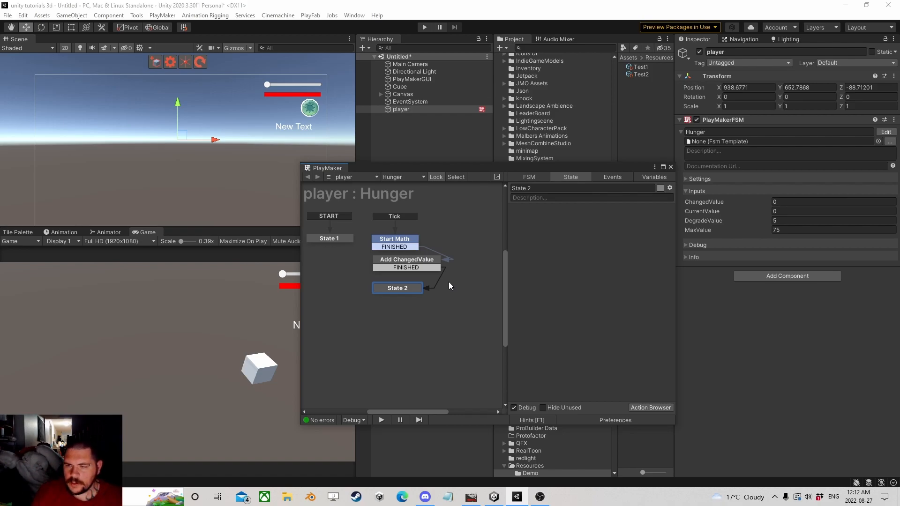
key(y)
key(t)
key(f)
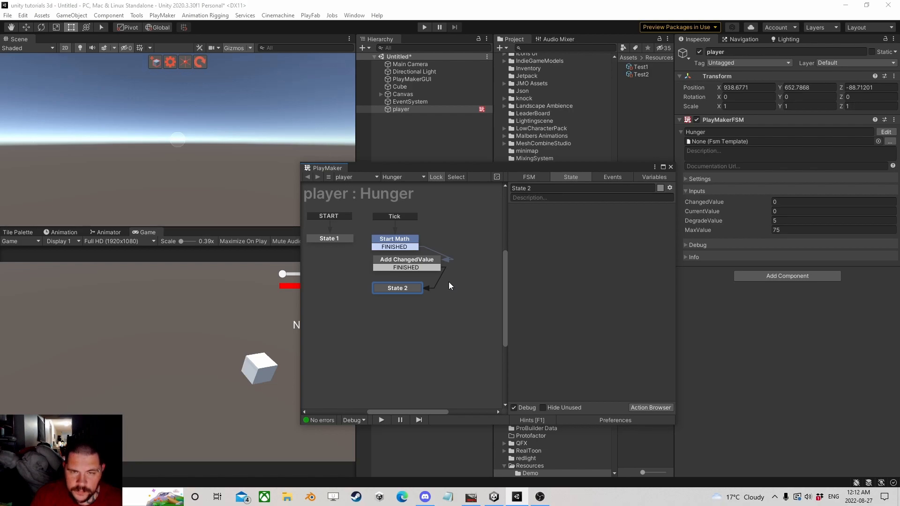
Add a Set Float Value action to State 2 and choose ChangedValue as its float variable.
click(652, 407)
text(set)
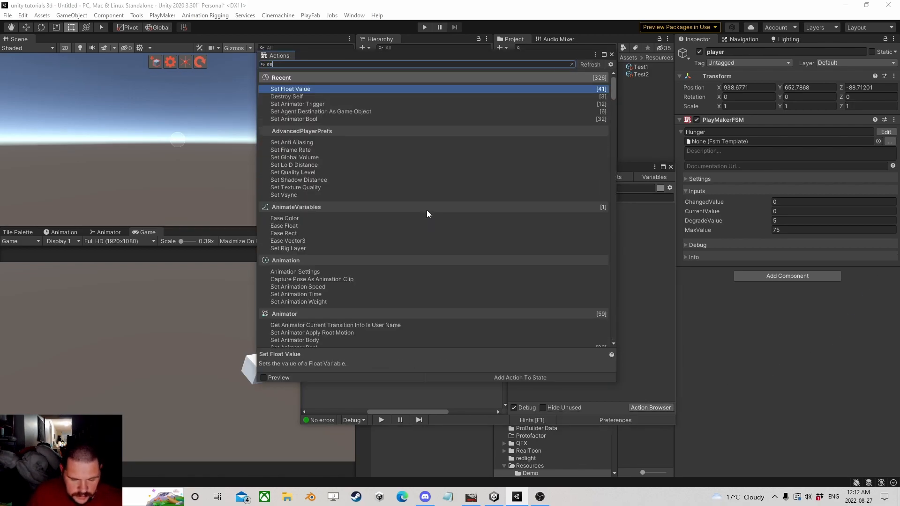
double_click(318, 89)
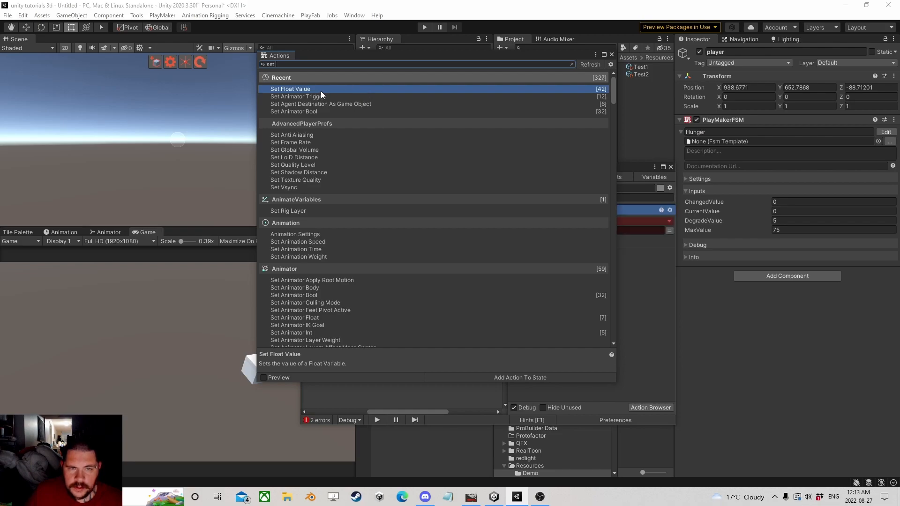
click(612, 56)
click(603, 221)
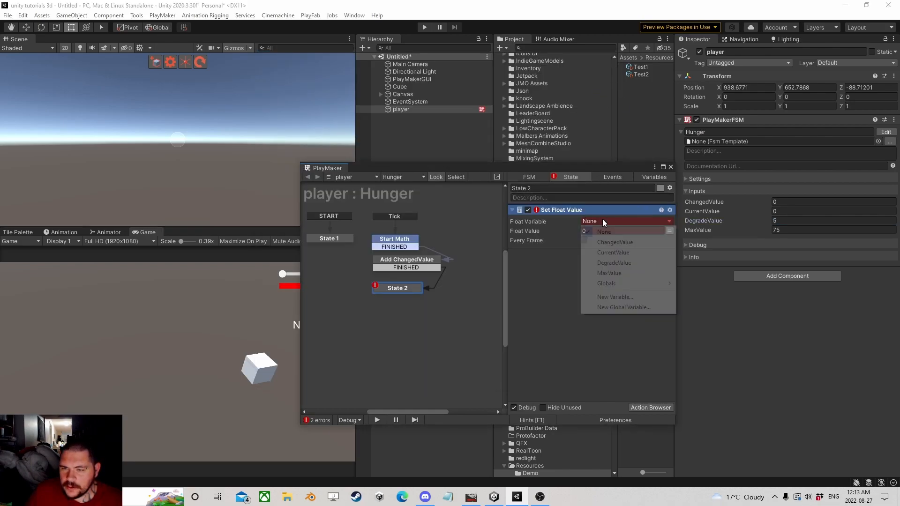
click(620, 242)
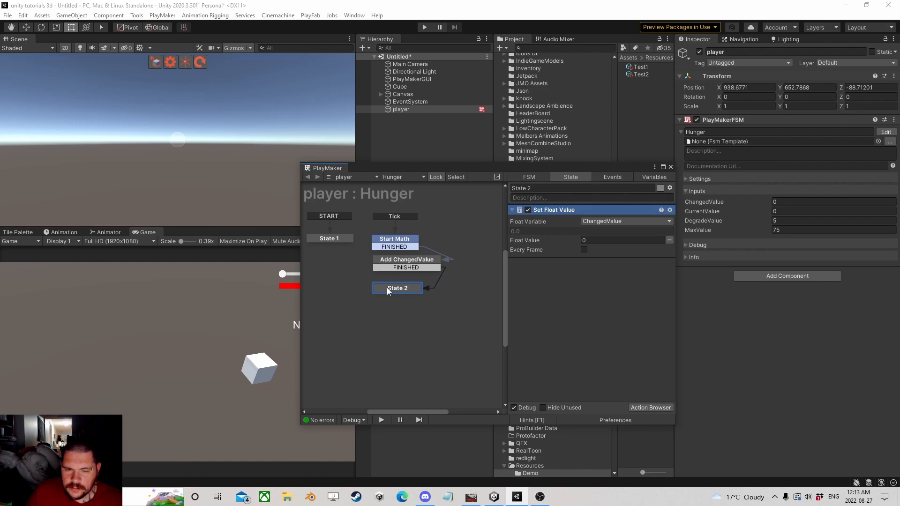
Move State 2 closer beneath Add ChangedValue and add a FINISHED transition from it to a new state below.
drag(384, 285, 400, 283)
click(401, 263)
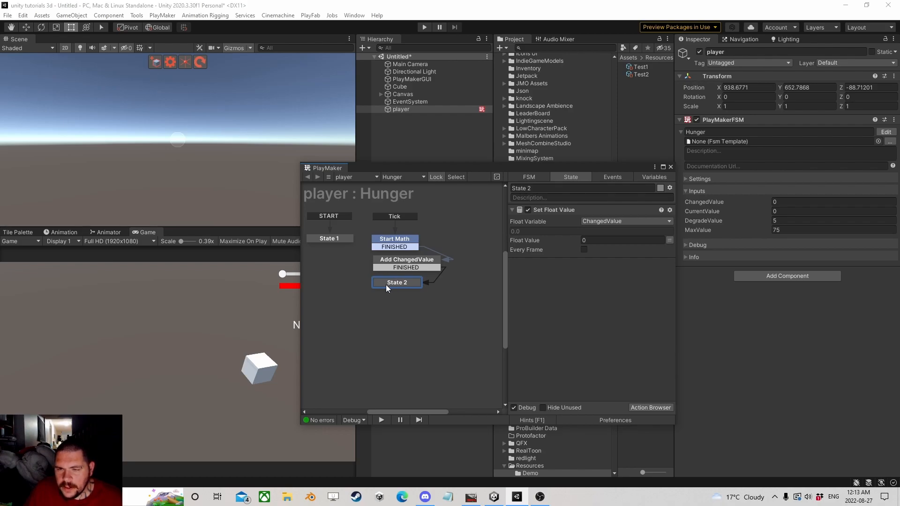
ctrl+click(403, 283)
ctrl+drag(399, 289, 380, 316)
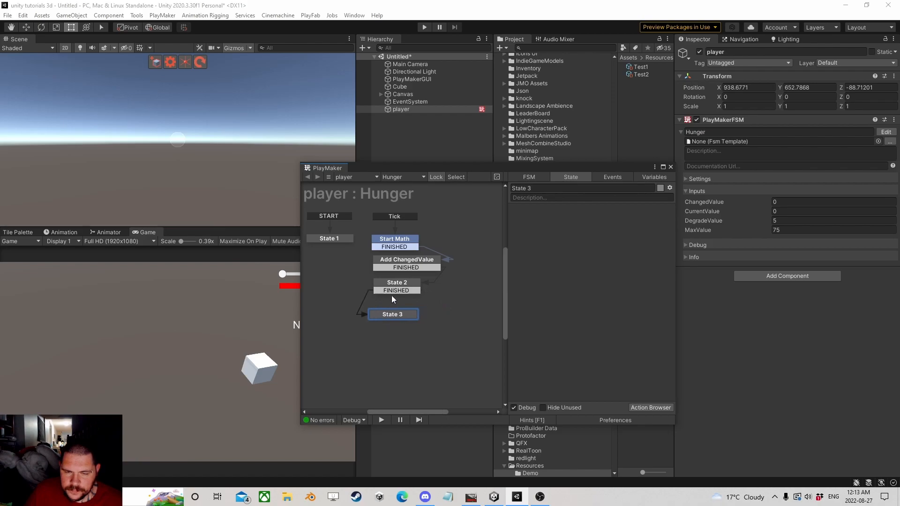
Rename State 2 as Default and move State 3 closer beneath it.
click(398, 283)
text(Default)
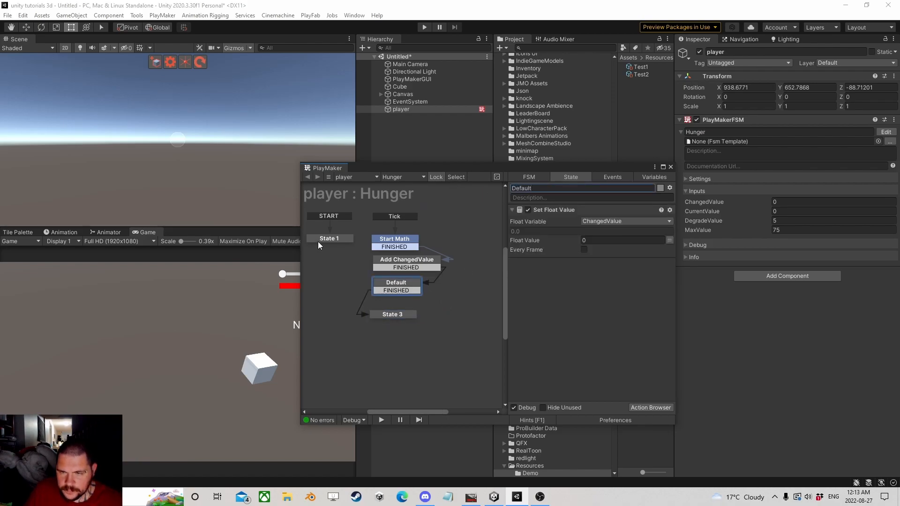
drag(387, 316, 391, 310)
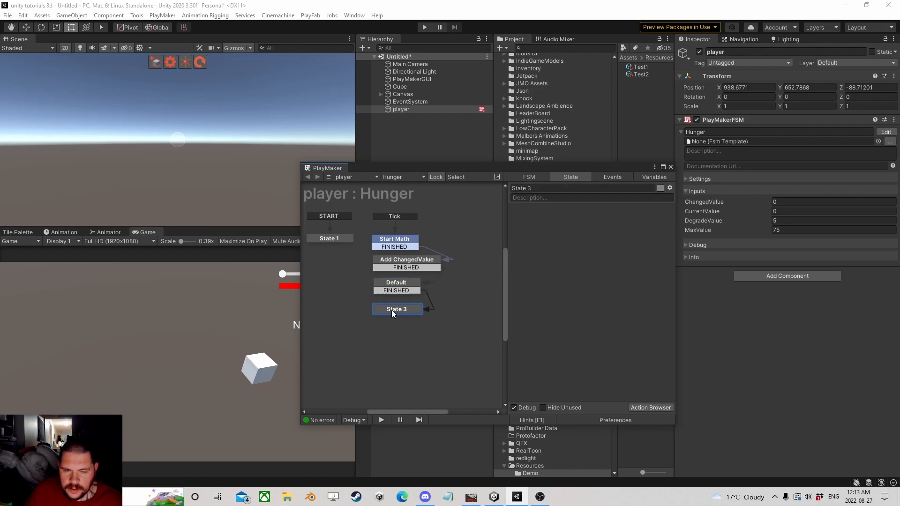
Add a Float Operator action to State 3.
click(643, 409)
text(float)
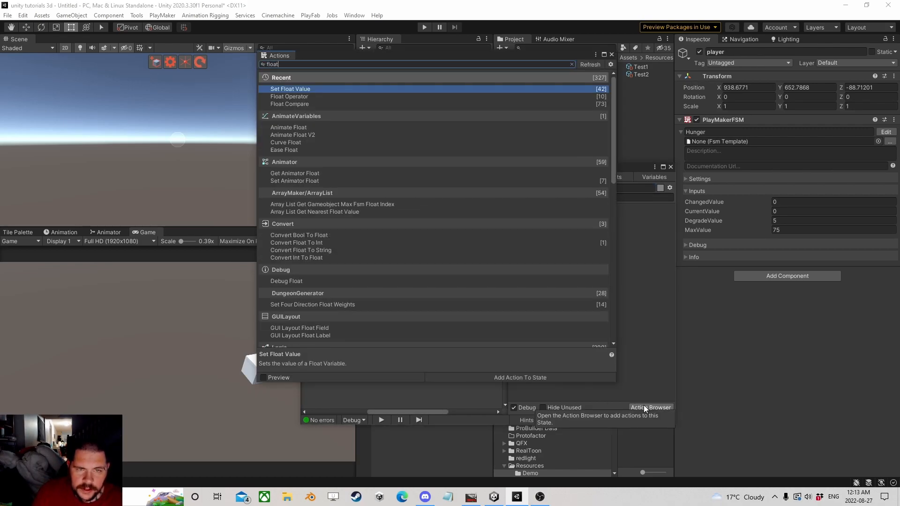
key(Down)
key(Return)
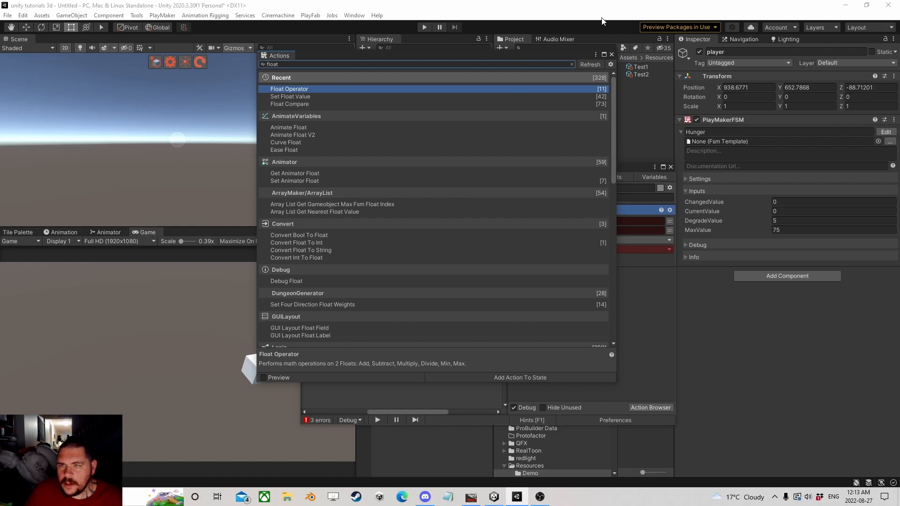
click(612, 54)
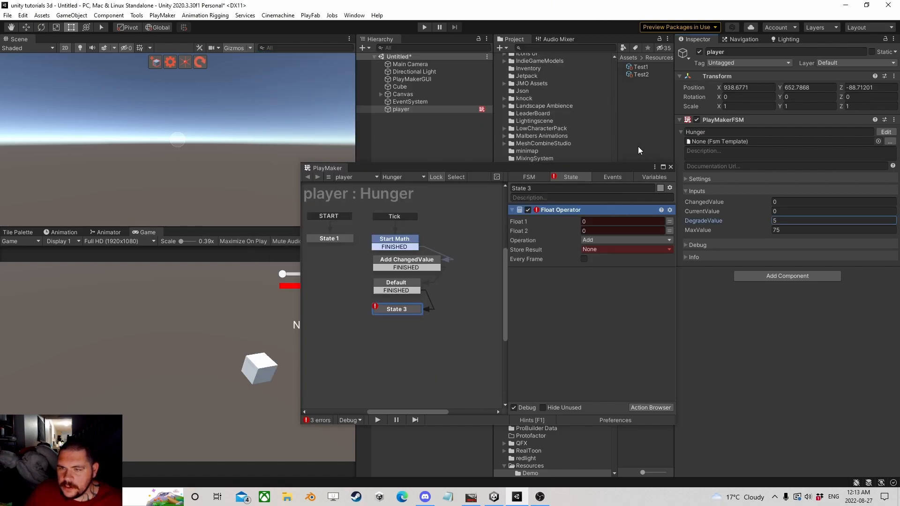
Configure State 3's Float Operator with CurrentValue as Float 1, MaxValue as Float 2 and Divide as the operation.
click(669, 221)
click(614, 222)
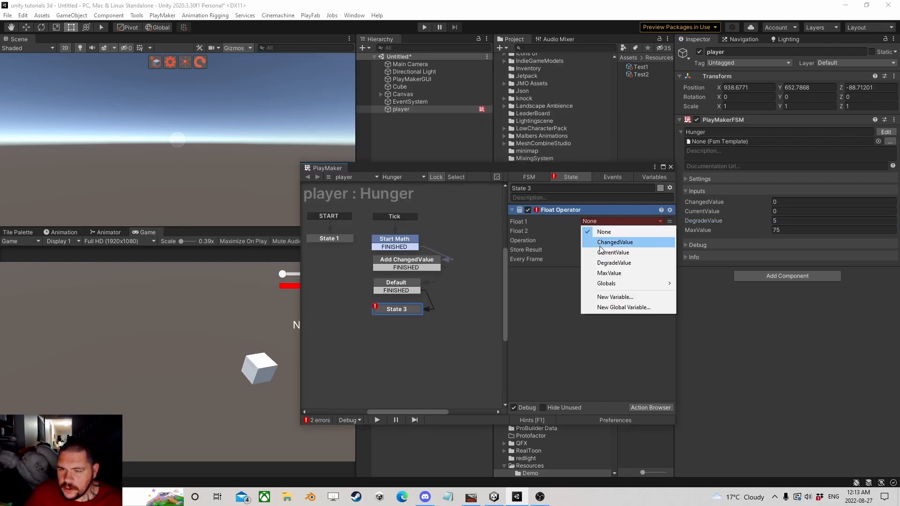
click(631, 244)
click(670, 240)
click(636, 240)
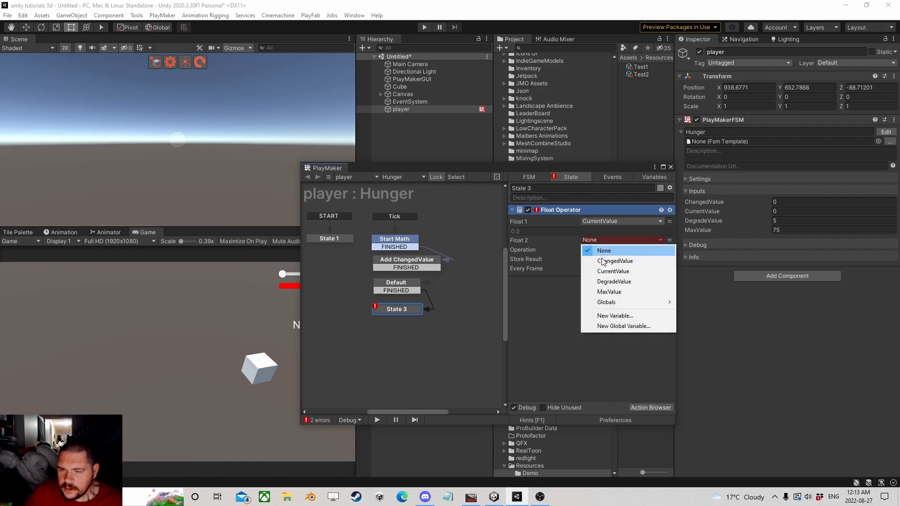
click(610, 291)
click(638, 259)
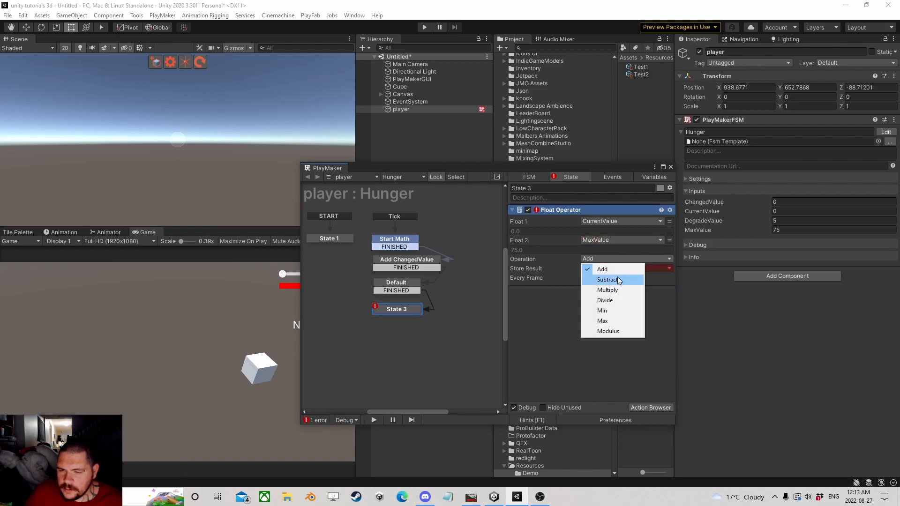
click(611, 300)
Store the Float Operator's result in a new variable named Normalized and move State 3 slightly closer to Default.
click(595, 269)
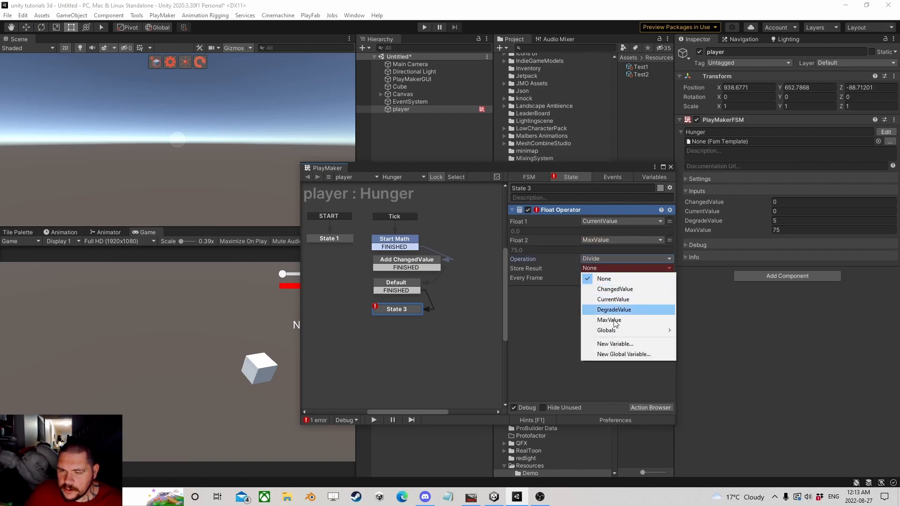
click(615, 344)
text(Perc)
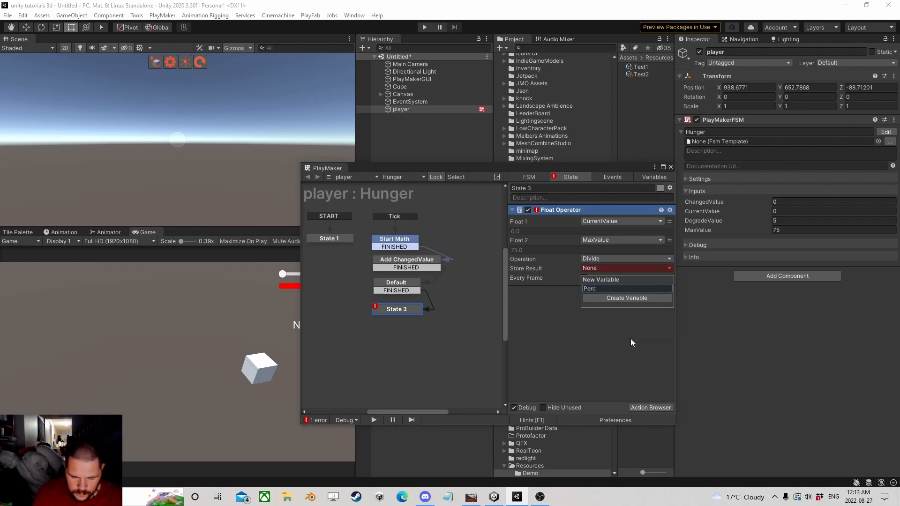
key(BackSpace)
key(BackSpace)
key(BackSpace)
text(Normalized)
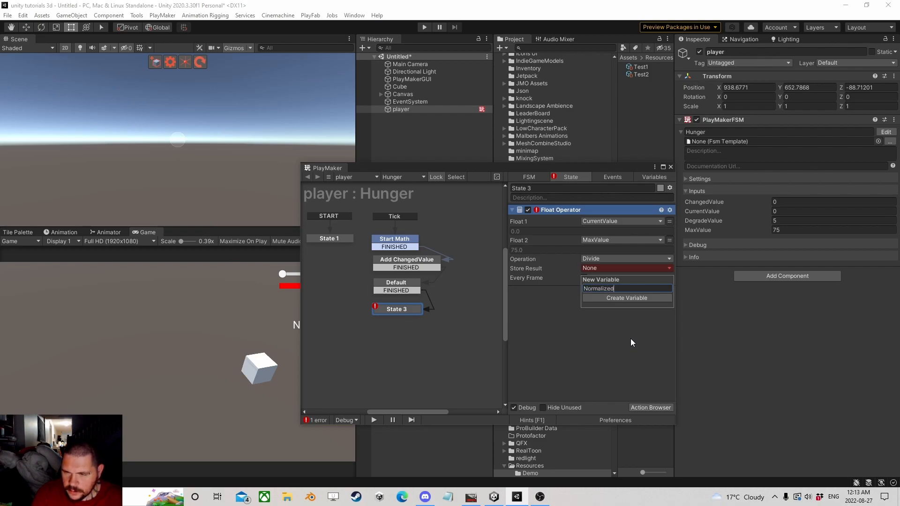
key(Return)
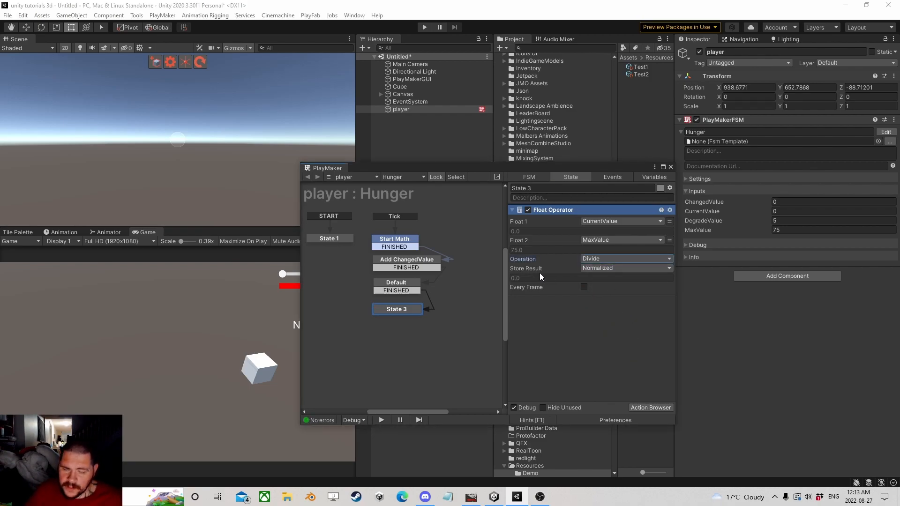
drag(395, 308, 395, 304)
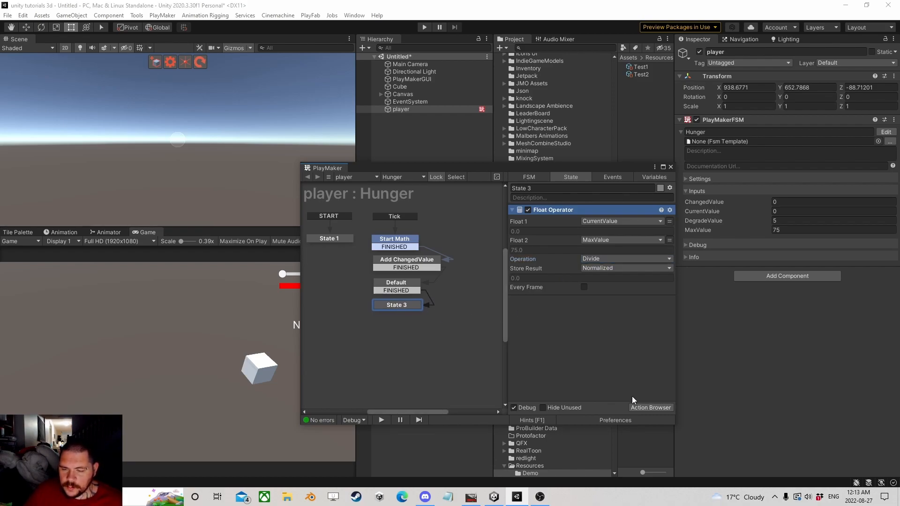
Add a UI Slider Set Value action to State 3 below the Float Operator.
click(645, 407)
text(set)
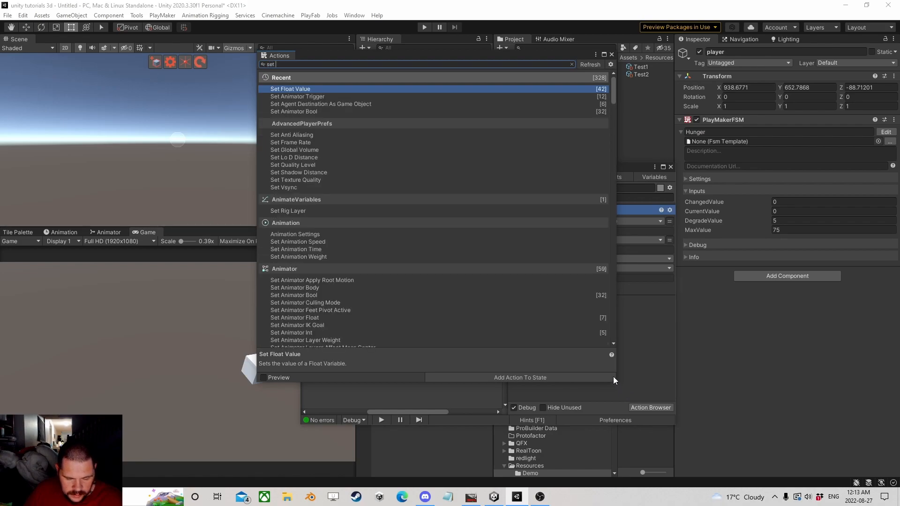
text( va)
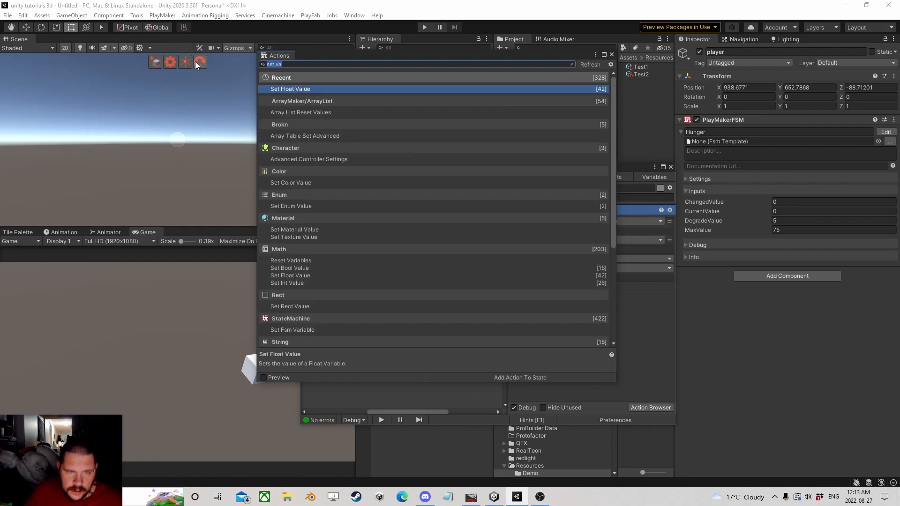
text(set slider)
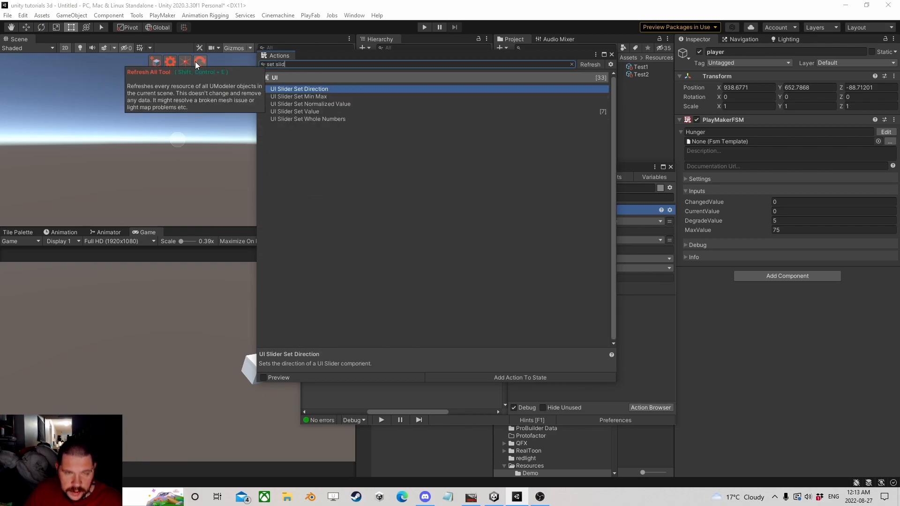
double_click(311, 111)
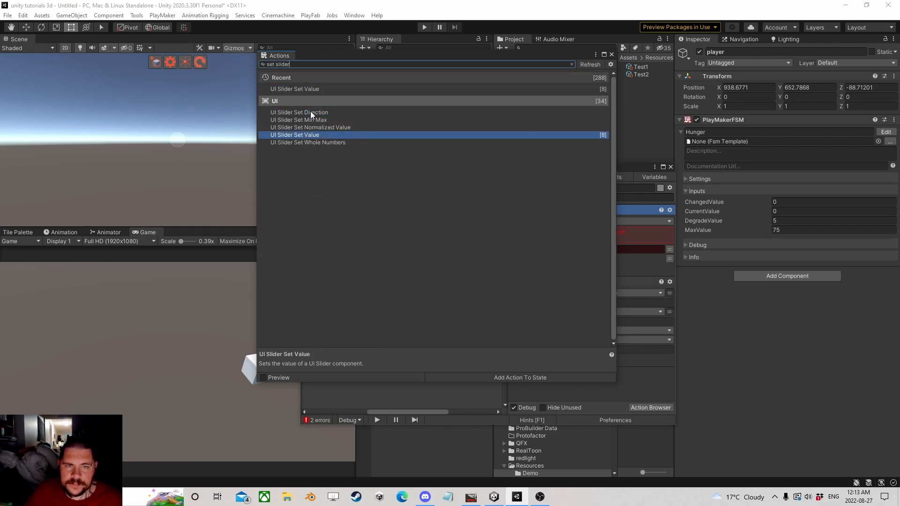
click(612, 55)
right_click(568, 211)
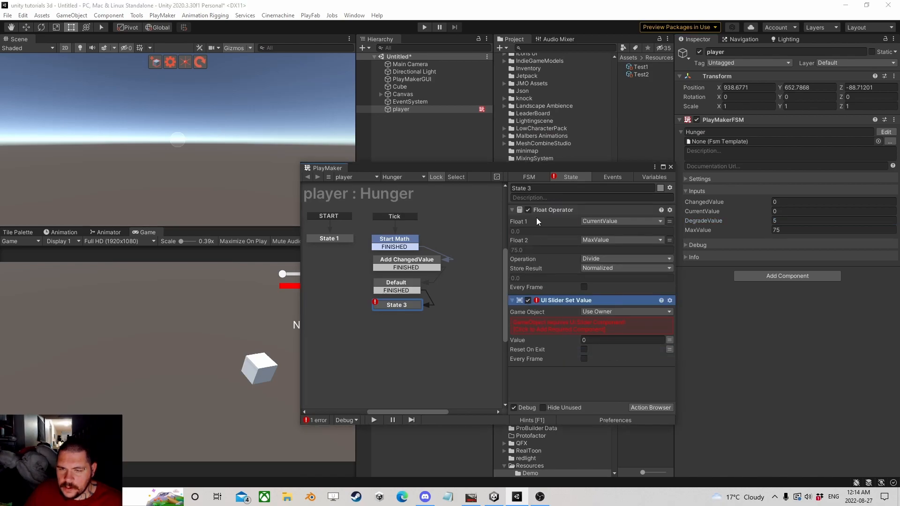
Add a FINISHED transition from State 3 to a new state below it, with the PlayMaker window moved clear of the Hierarchy.
drag(572, 165, 236, 104)
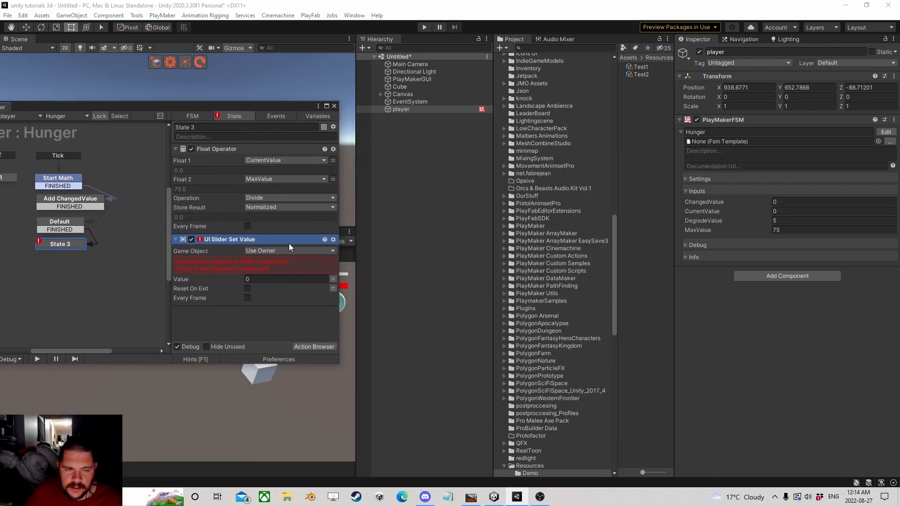
ctrl+click(63, 244)
drag(65, 252, 72, 271)
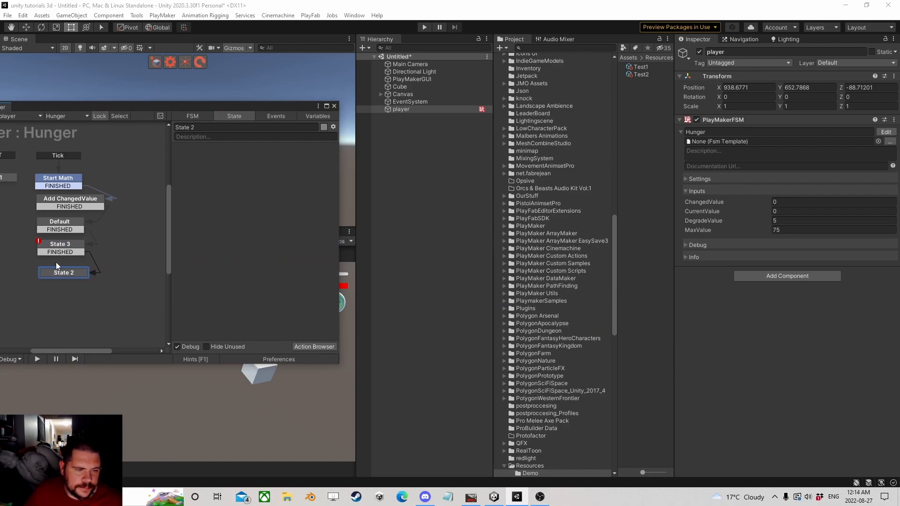
Rename State 3 as Normalize and transfer its UI Slider Set Value action to State 2 below.
click(61, 244)
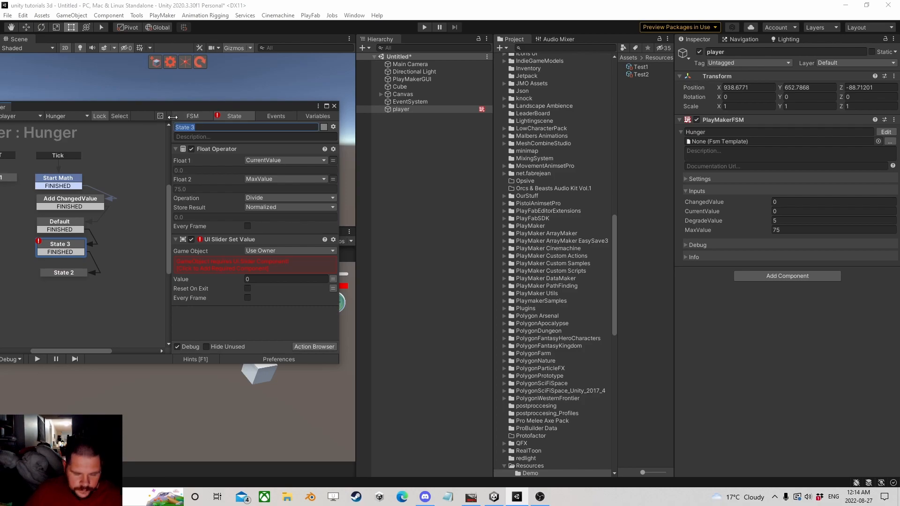
text(Normalize)
key(Return)
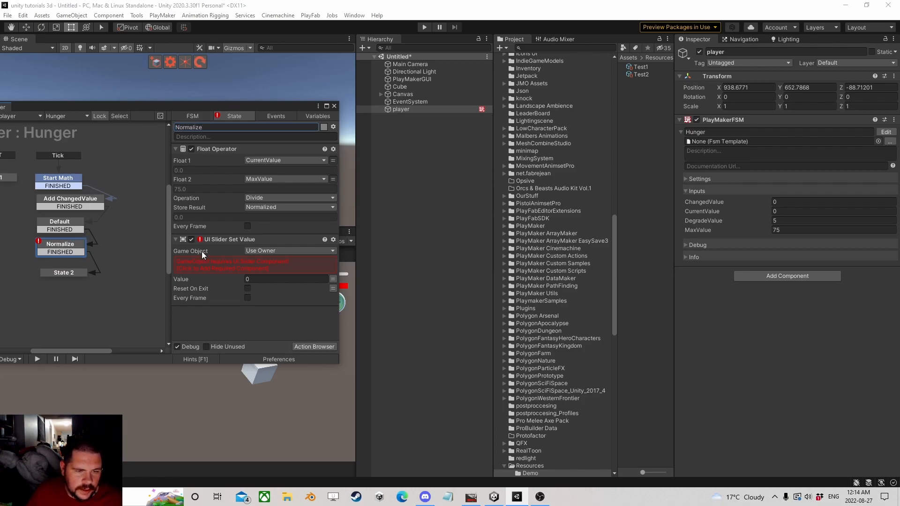
drag(221, 238, 66, 272)
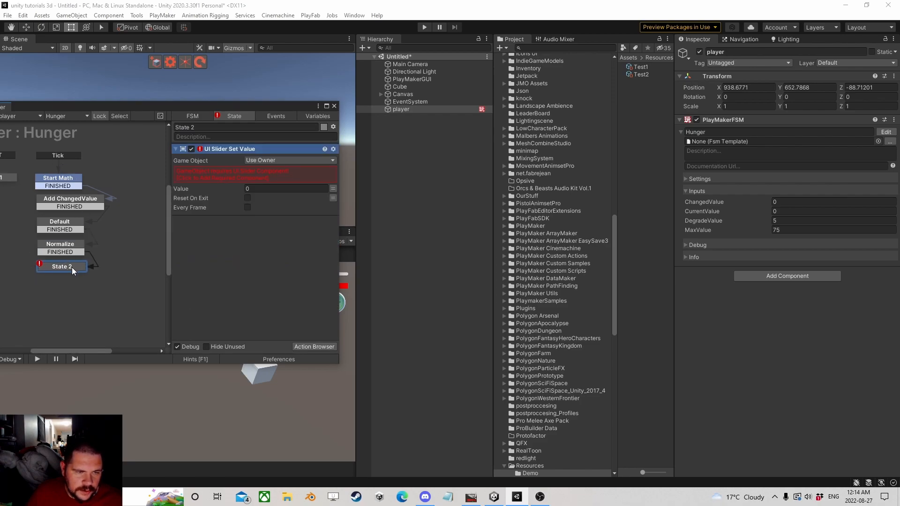
Target the Canvas's Slider in State 2's UI Slider Set Value action and use the Normalized variable as its value.
click(287, 160)
click(276, 181)
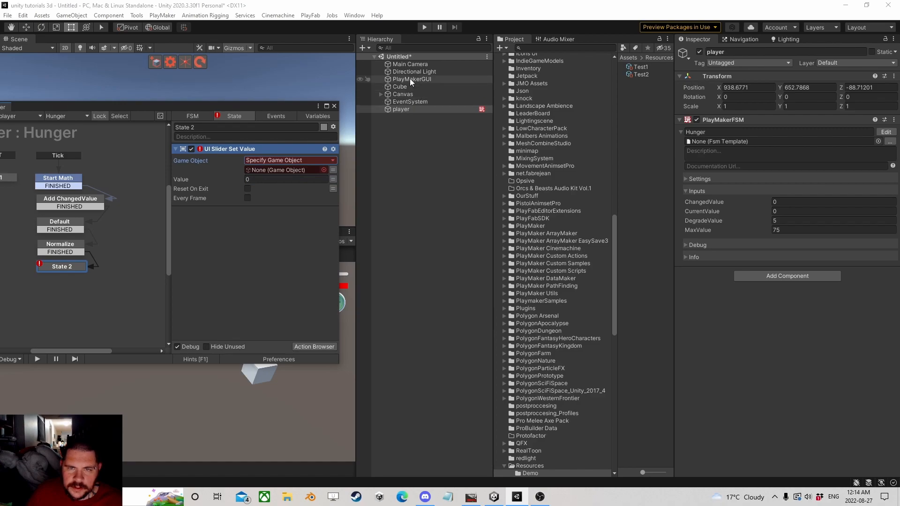
click(381, 94)
click(381, 95)
drag(407, 102, 283, 170)
click(334, 181)
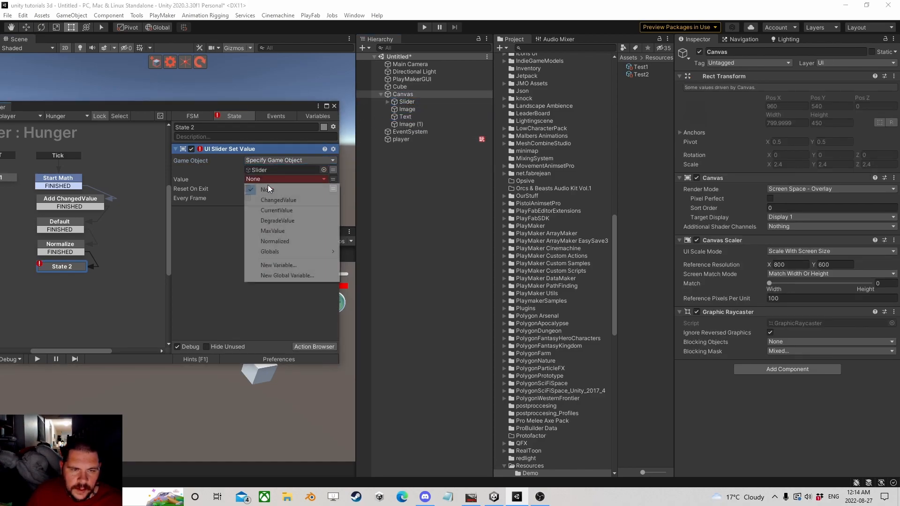
click(291, 241)
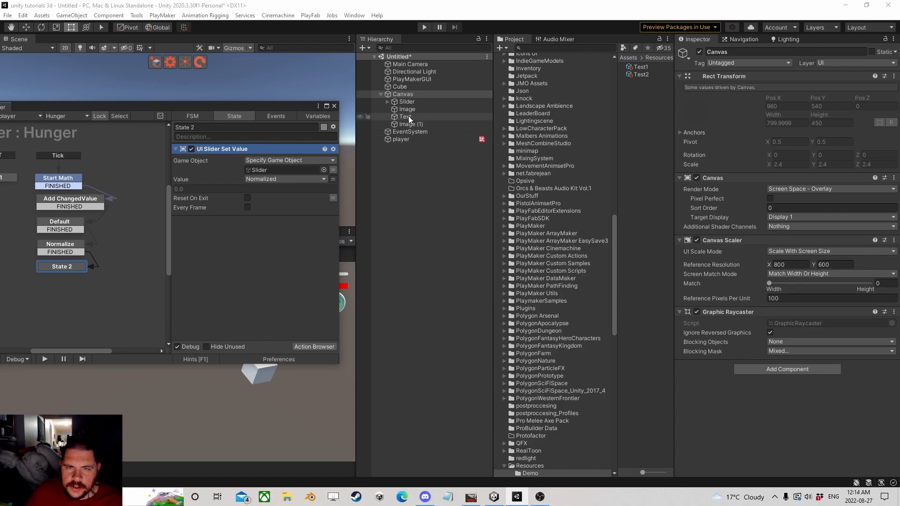
Set the Canvas Slider's value to 1 and check its Max Value alongside the Hunger FSM's variables.
click(407, 102)
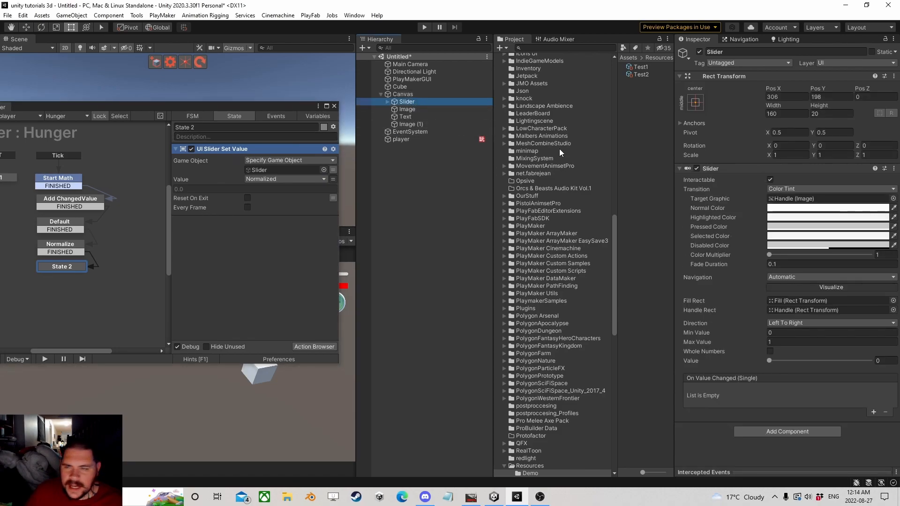
drag(770, 360, 751, 369)
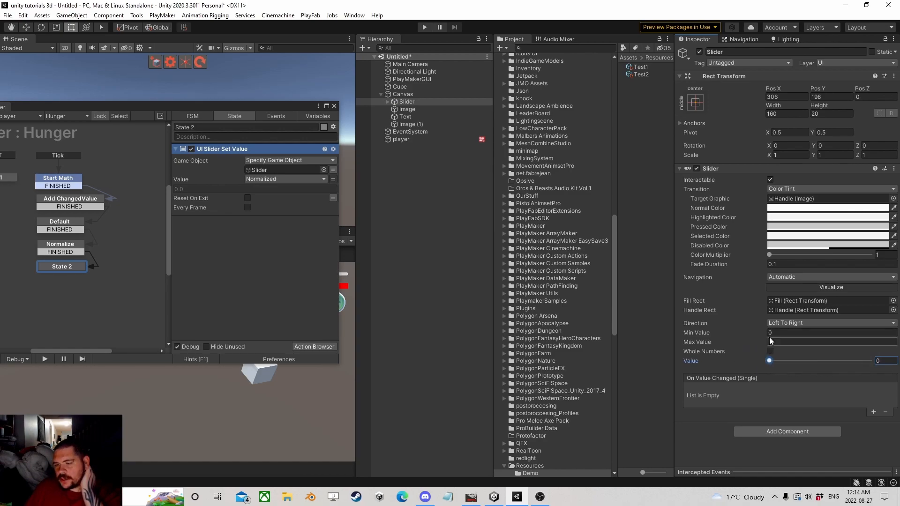
drag(769, 361, 872, 362)
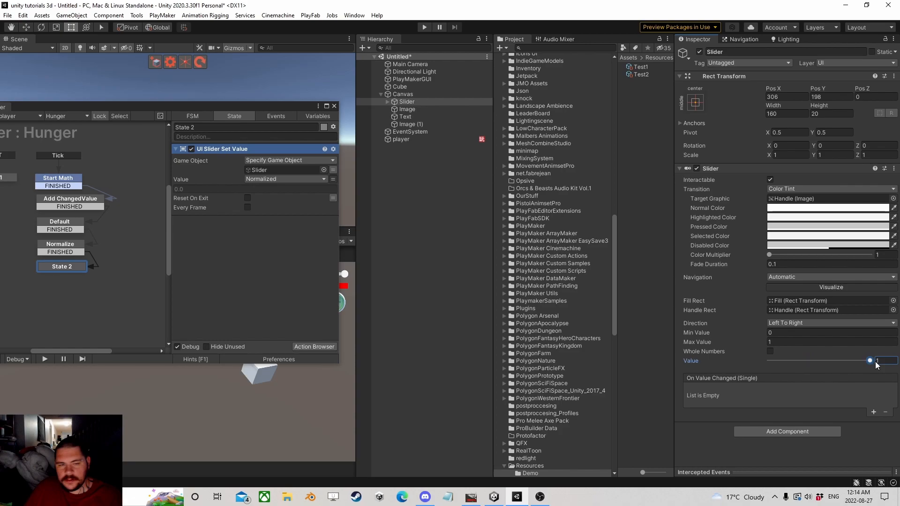
click(318, 116)
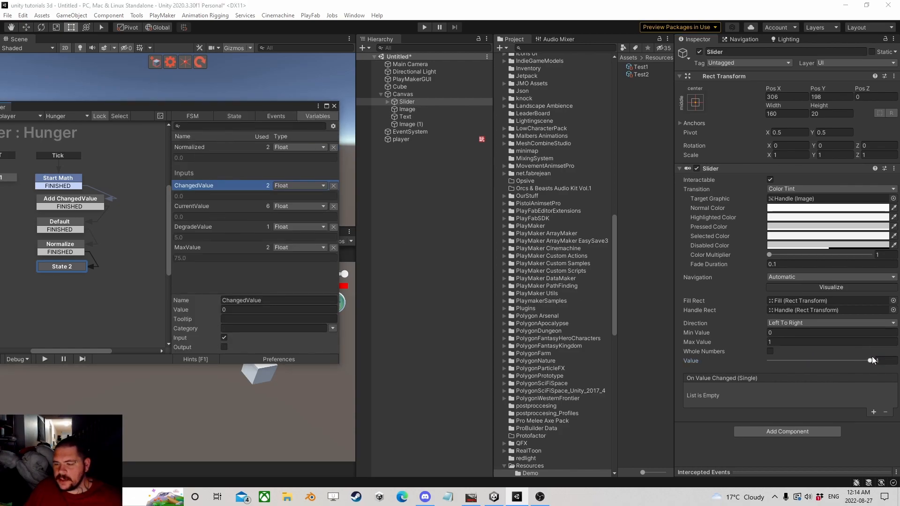
mouse_move(870, 361)
mouse_down()
mouse_move(787, 365)
mouse_move(877, 361)
mouse_up()
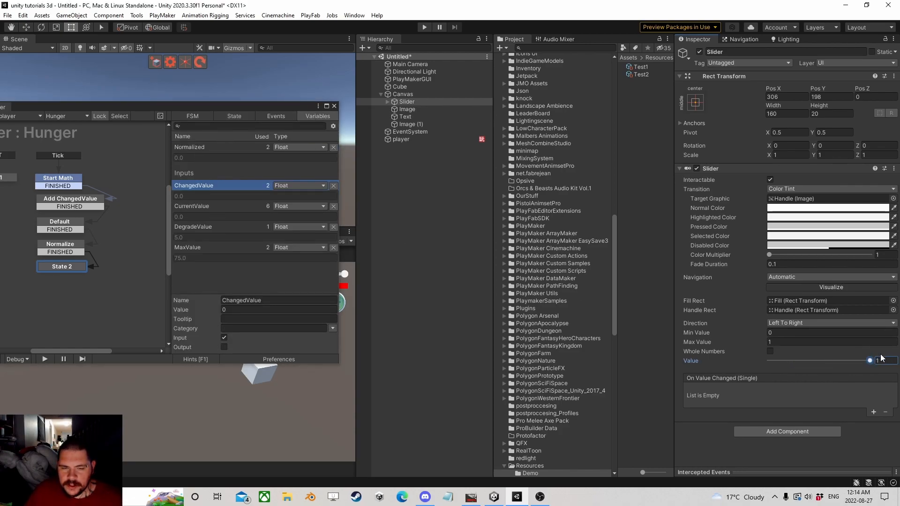
drag(270, 106, 460, 169)
click(773, 343)
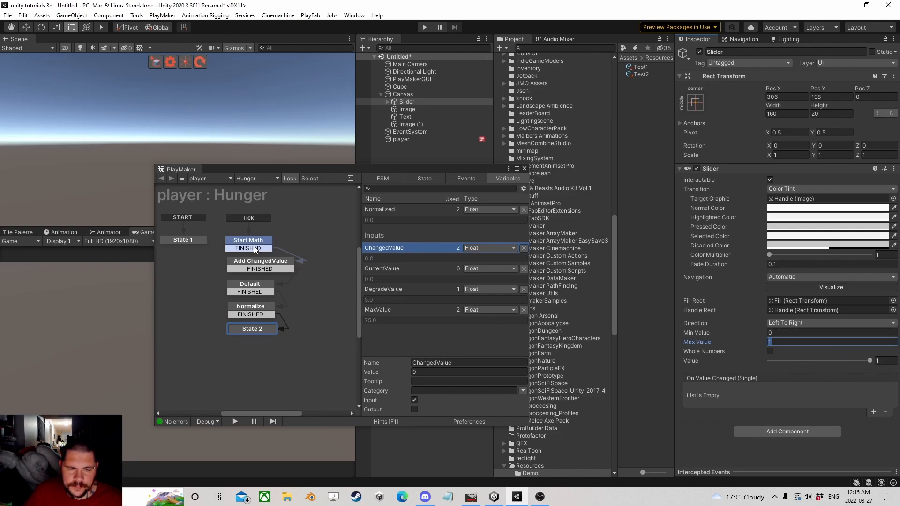
Add a Wait action to State 2 below its UI Slider Set Value action.
click(257, 330)
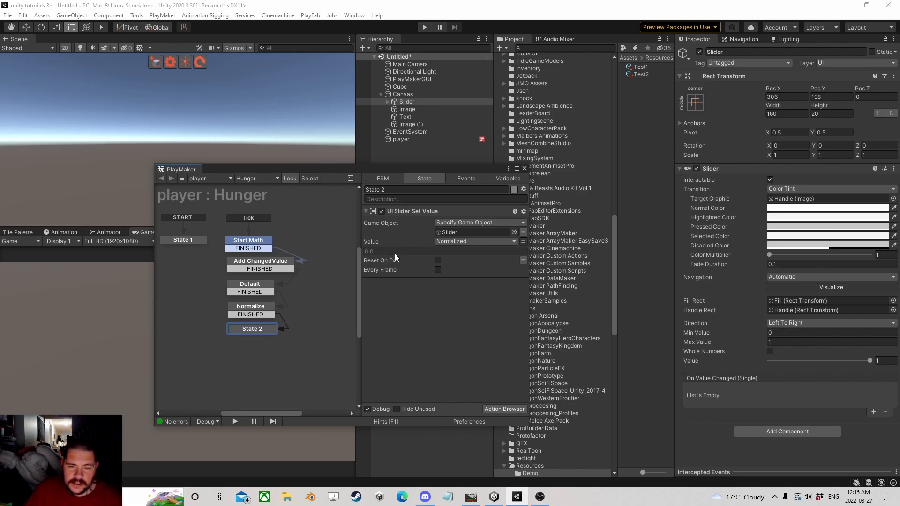
drag(351, 168, 340, 119)
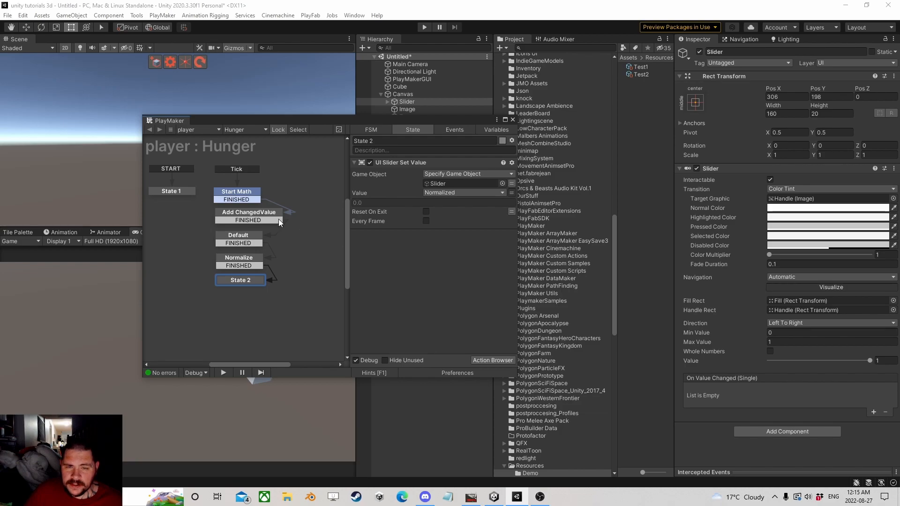
click(488, 359)
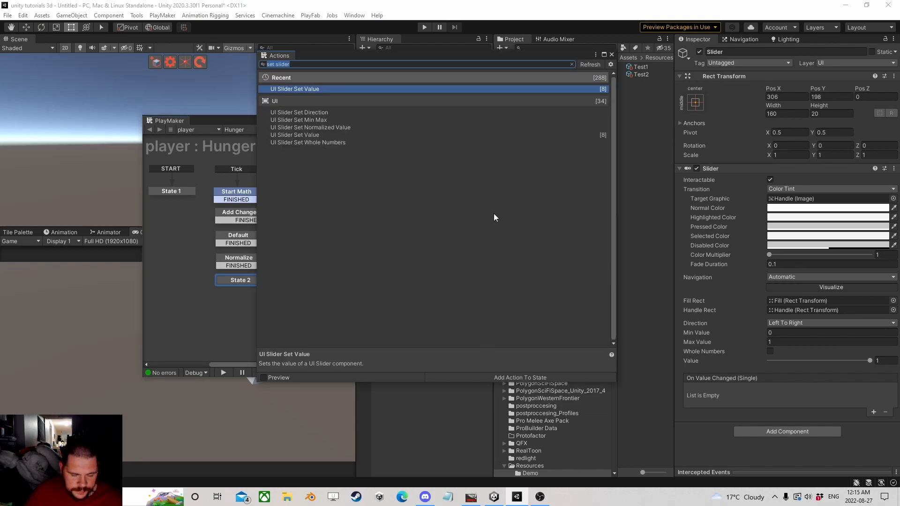
text(wait)
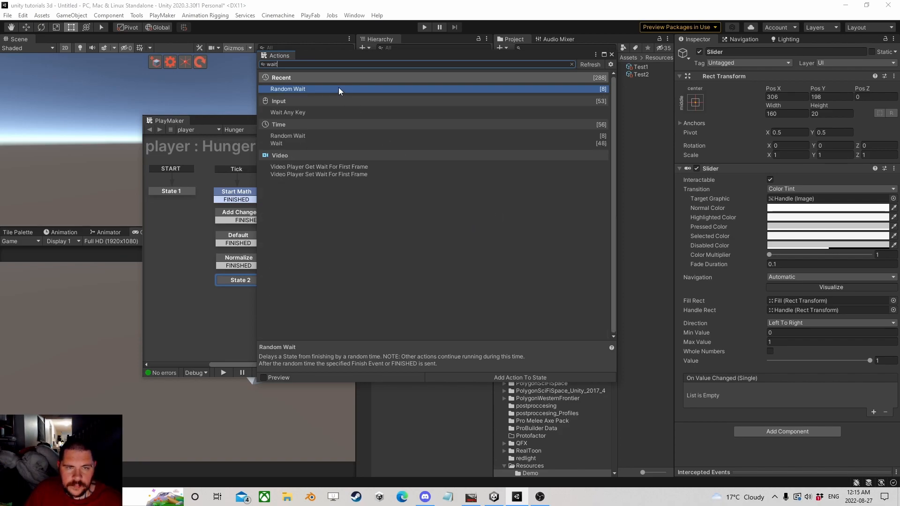
double_click(291, 142)
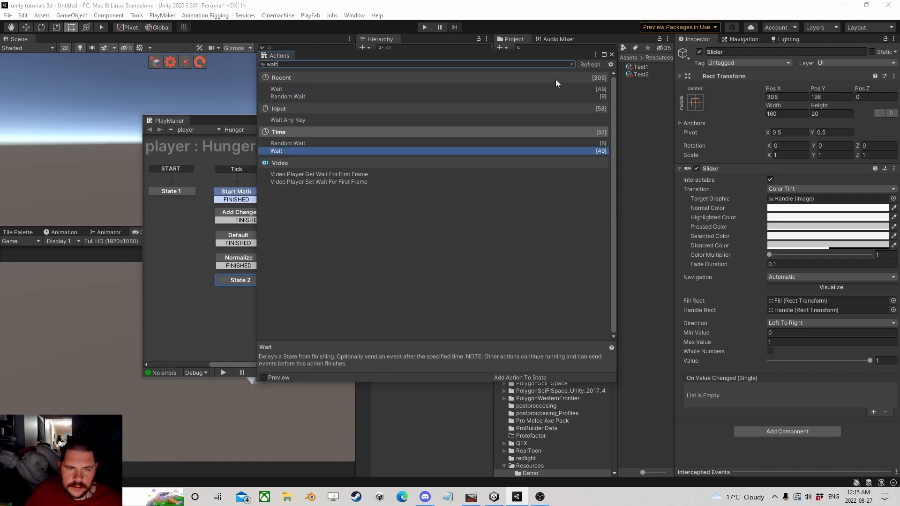
click(612, 55)
Set State 2's Wait action to a time of 0.1 with Tick as its finish event.
click(432, 246)
text(0.1)
click(454, 256)
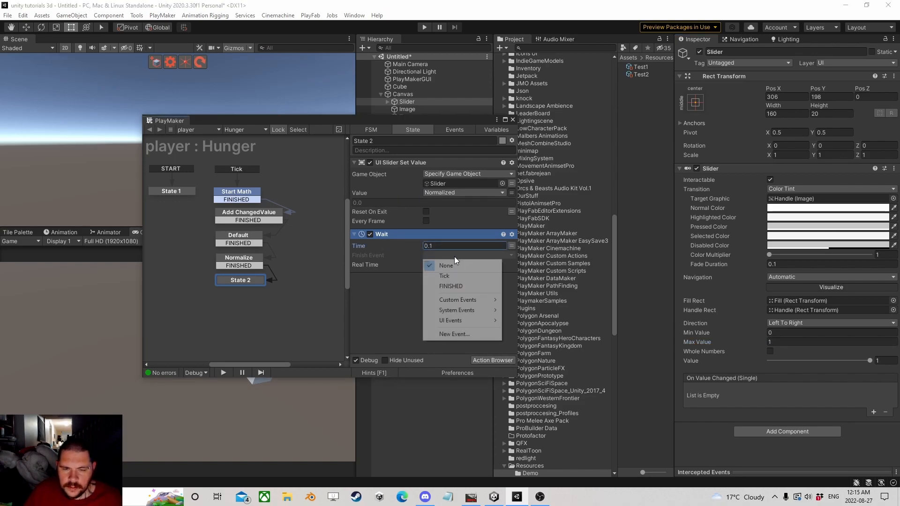
click(458, 285)
click(433, 253)
click(449, 275)
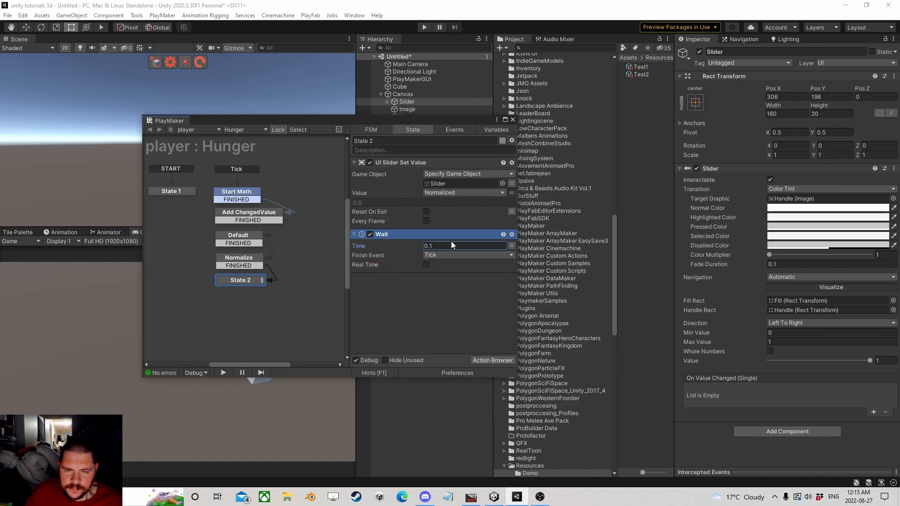
Rename State 2 of the Hunger FSM as UpdateUI.
drag(247, 280, 247, 279)
click(370, 141)
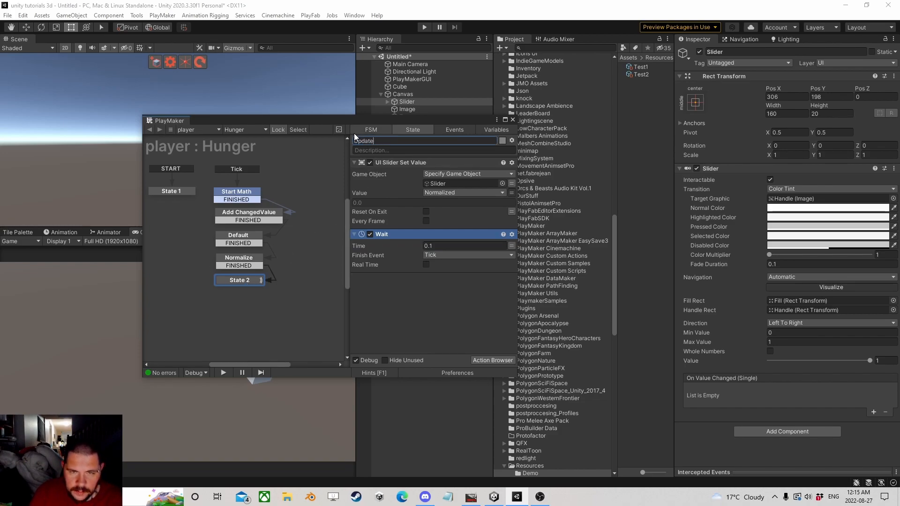
text(UpdateUI)
key(Return)
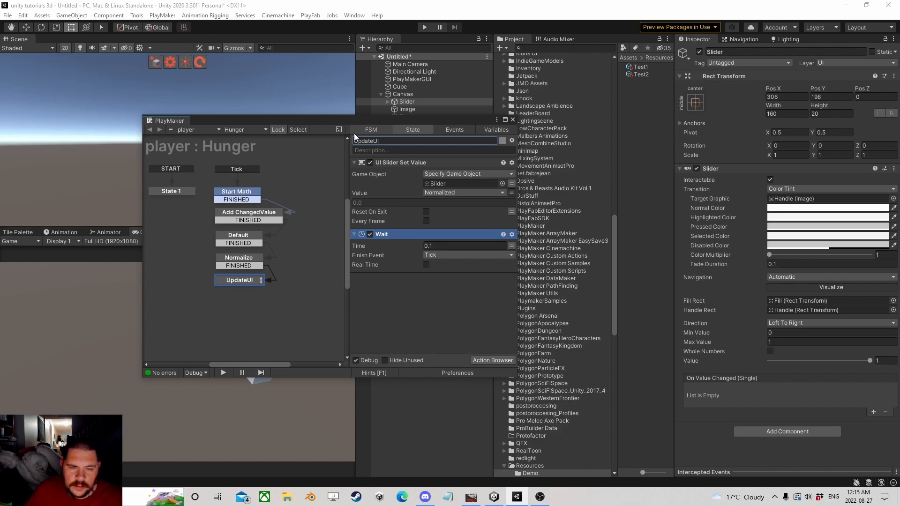
Add a Next Frame Event action to State 1 that sends the Tick event.
click(175, 190)
click(493, 360)
text(next fra)
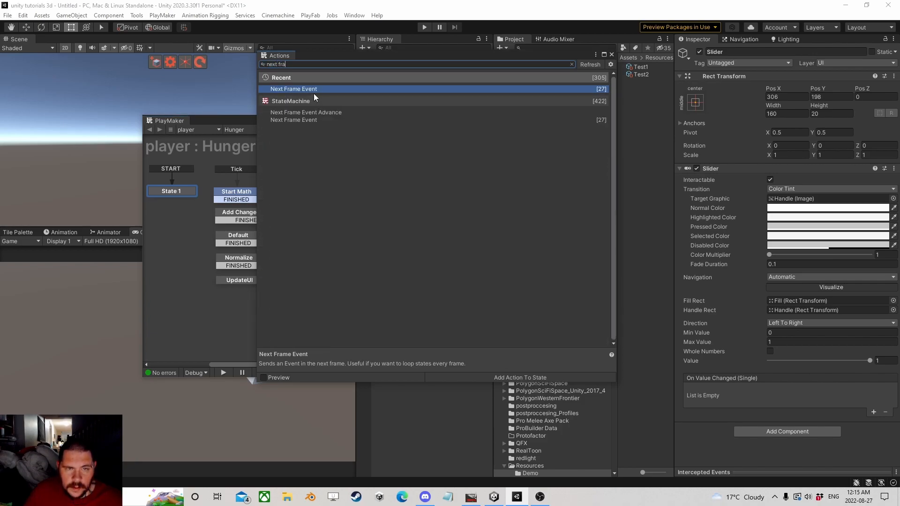
double_click(314, 90)
click(611, 54)
click(448, 235)
click(465, 256)
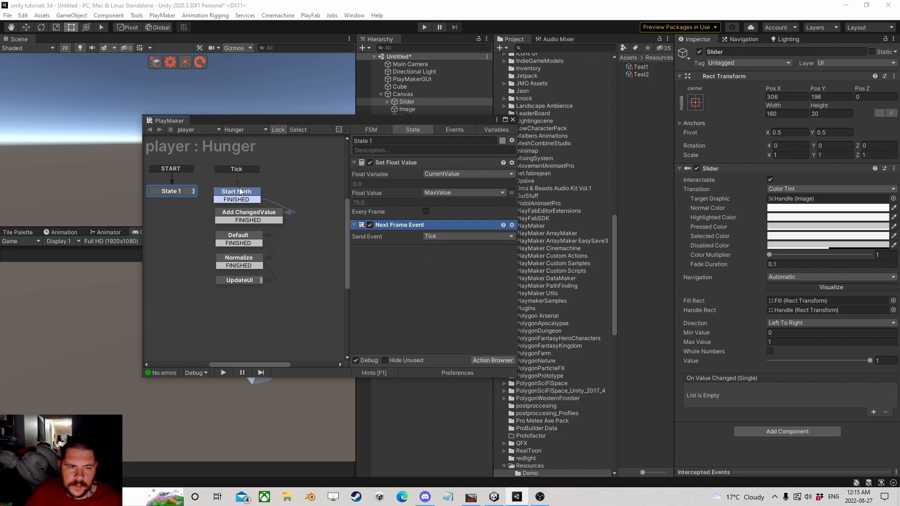
Play the scene to test how the hunger slider drains, and stop it again.
drag(300, 120, 598, 109)
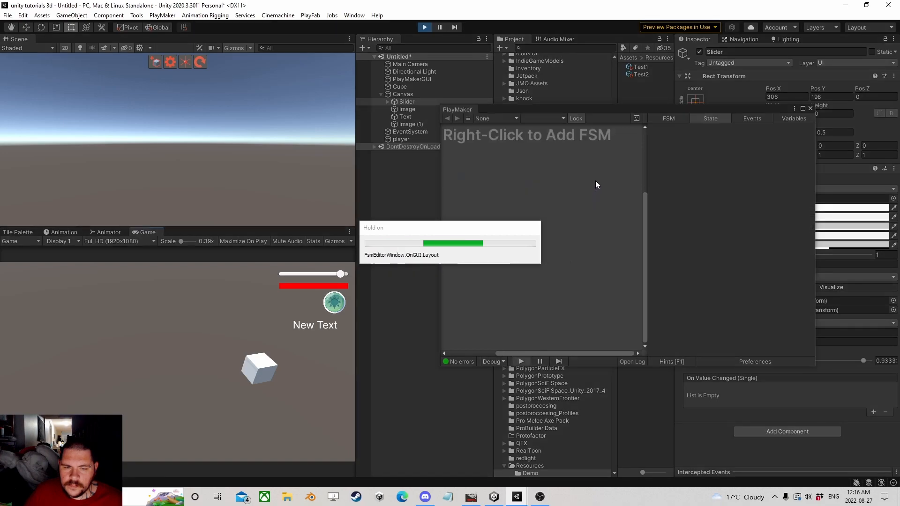
drag(320, 274, 287, 276)
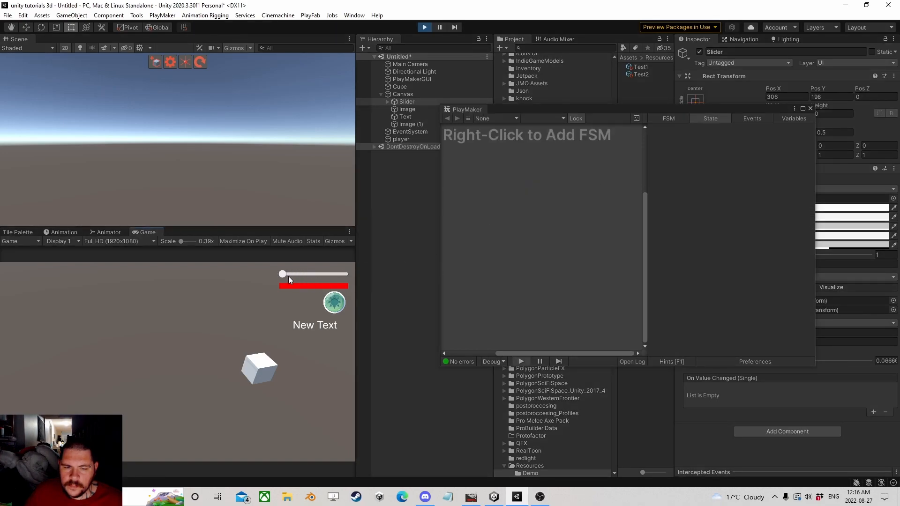
click(424, 27)
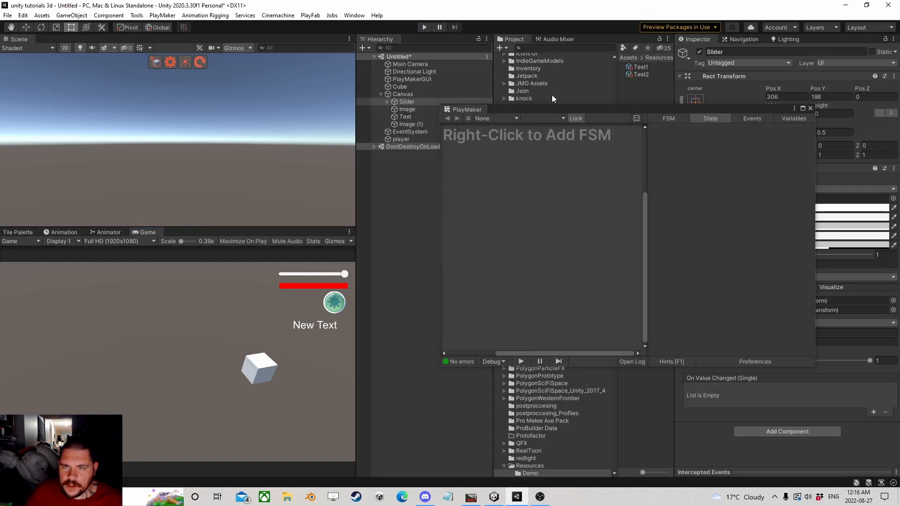
Reopen the player's Hunger FSM and delete the Wait action from the UpdateUI state.
drag(562, 109, 294, 160)
click(412, 103)
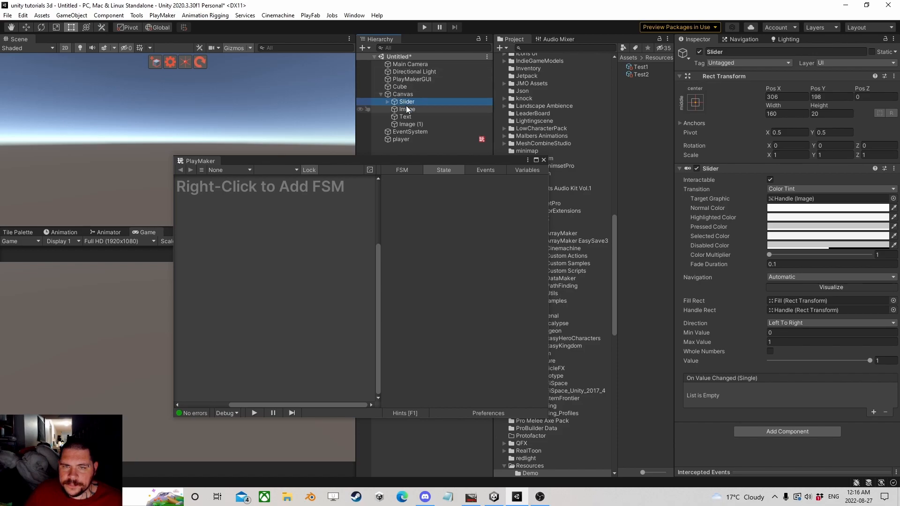
click(406, 139)
click(885, 133)
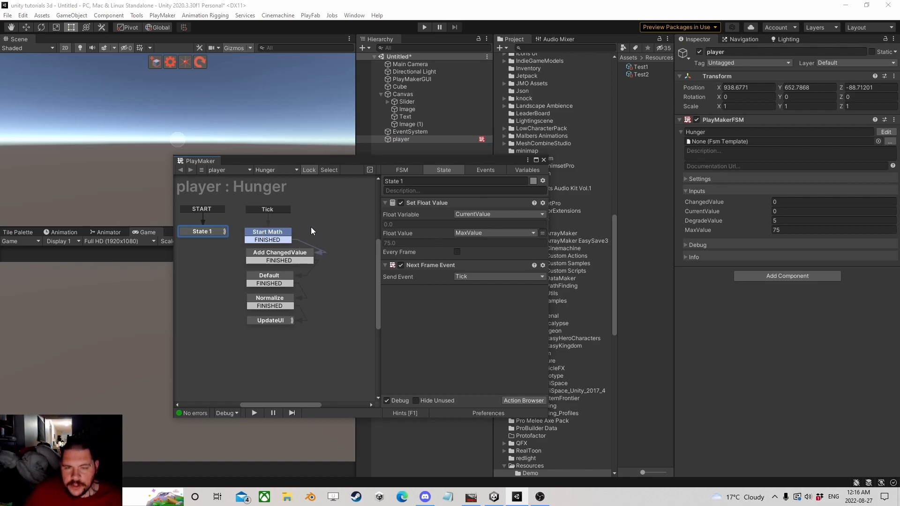
click(266, 320)
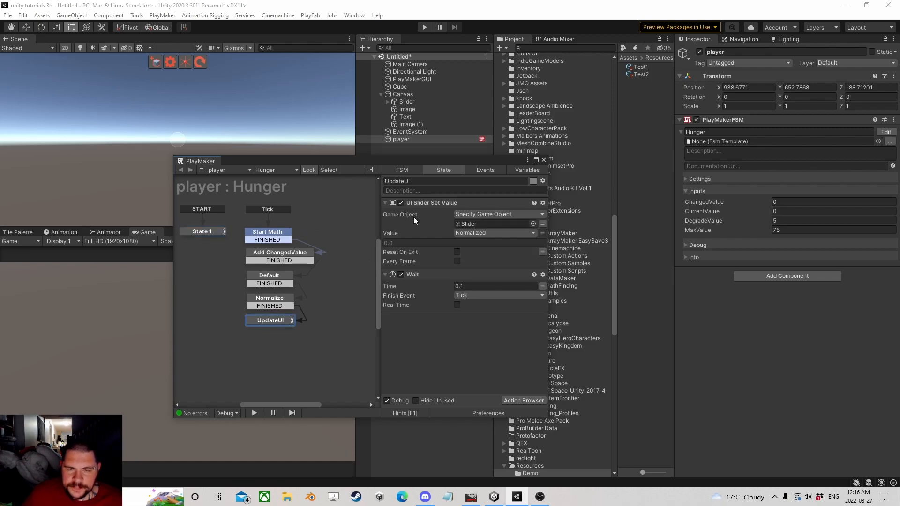
click(420, 275)
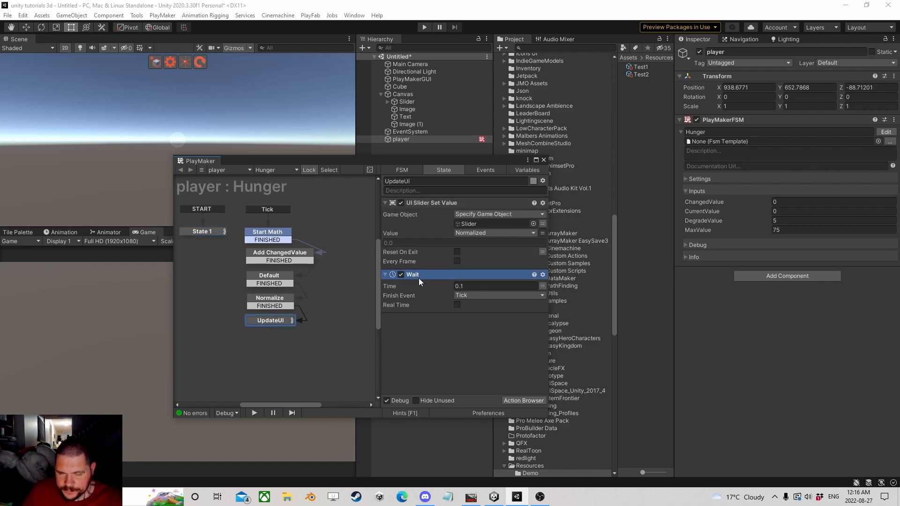
key(Delete)
Add a Next Frame Event action sending Tick to UpdateUI and place it below UI Slider Set Value.
click(524, 401)
text(n)
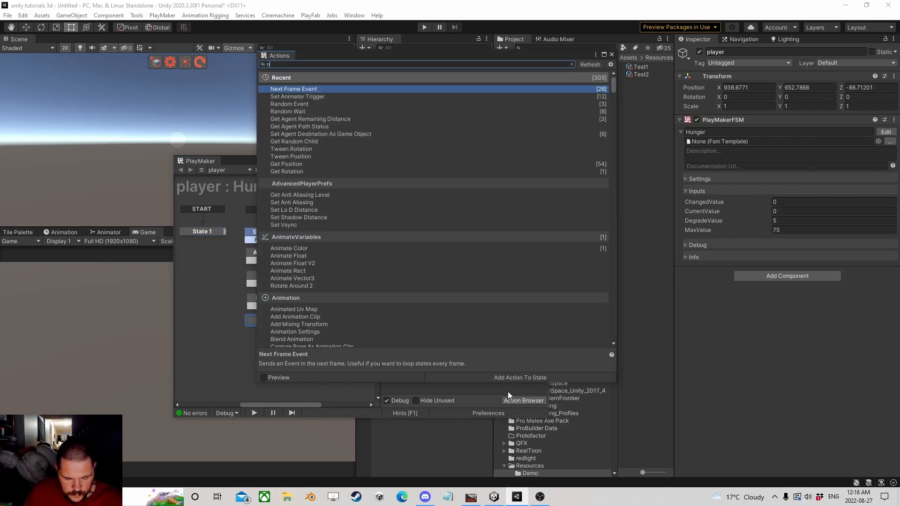
text(ext fra)
double_click(323, 89)
click(612, 55)
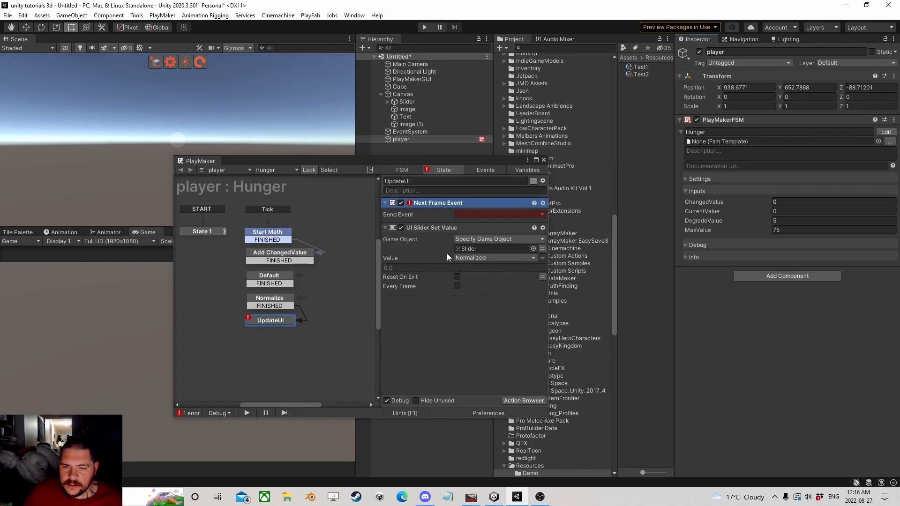
click(498, 215)
click(481, 245)
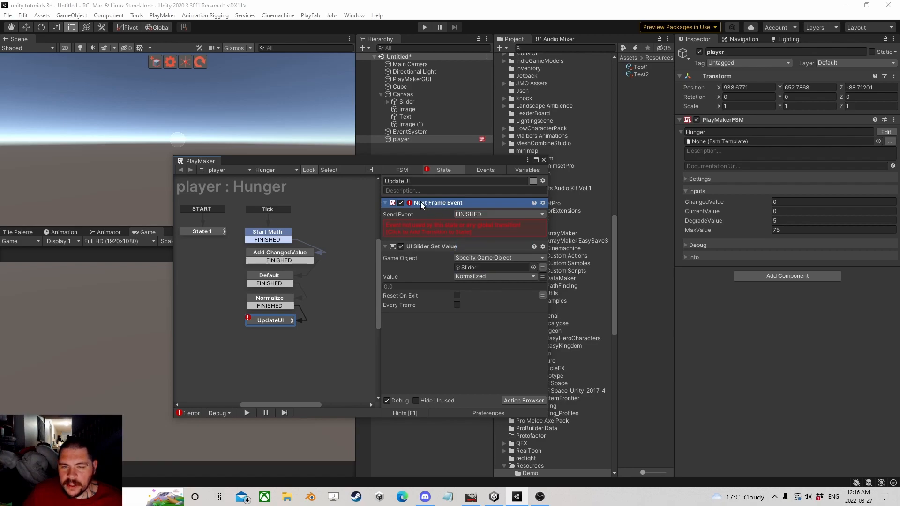
click(455, 214)
click(488, 232)
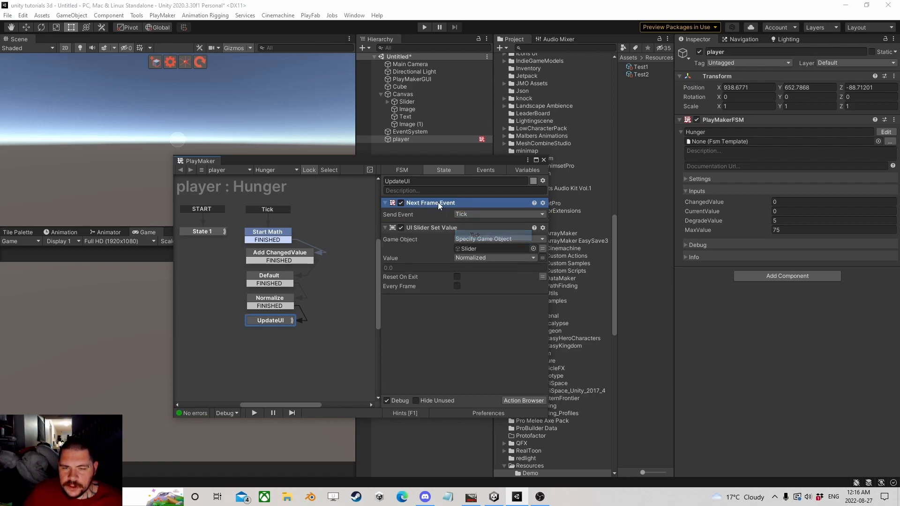
drag(477, 222, 428, 297)
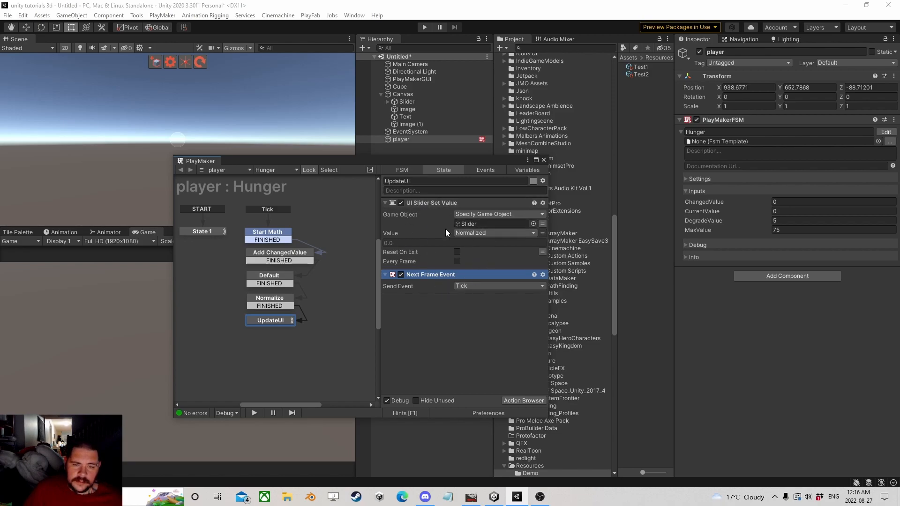
Add a Get Time Info action to the Start Math state and place it above the Float Operator.
click(265, 254)
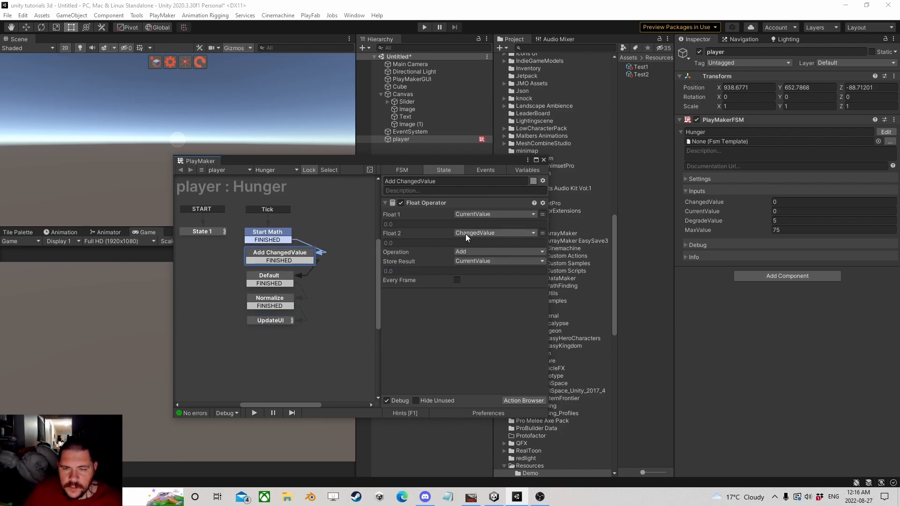
click(277, 234)
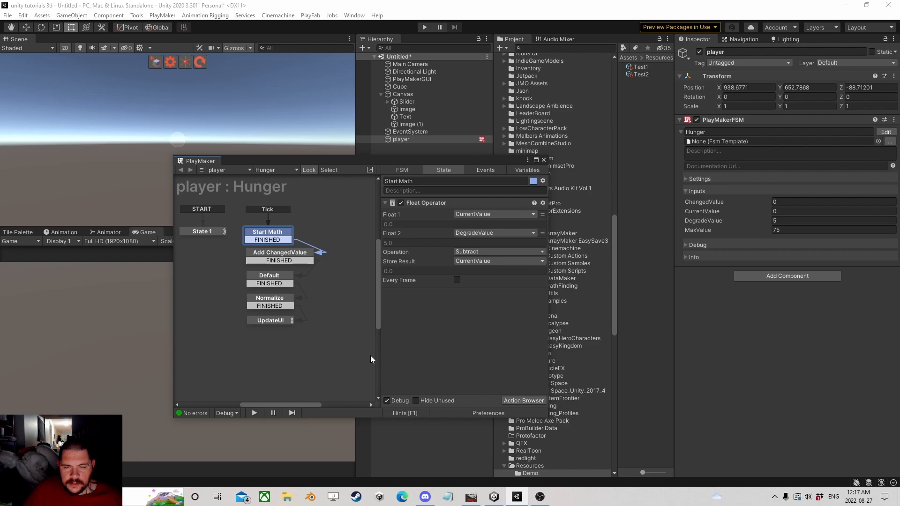
click(513, 401)
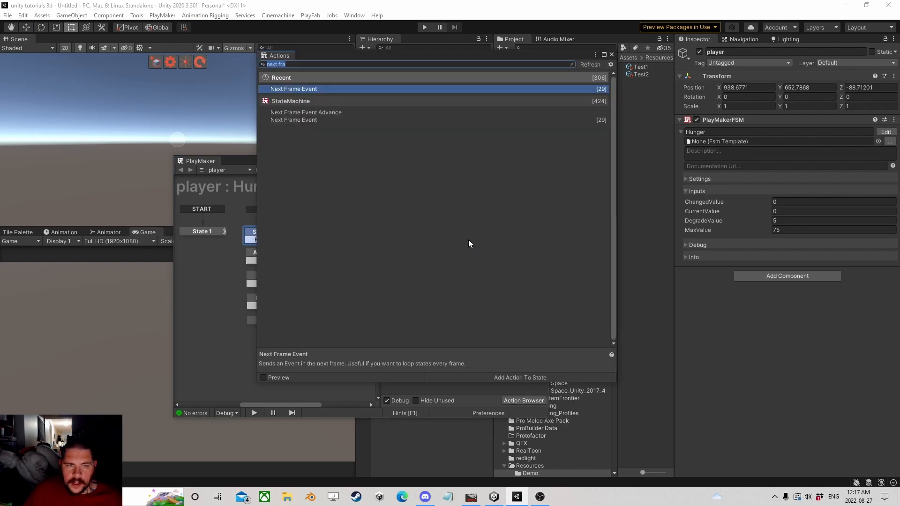
text(time)
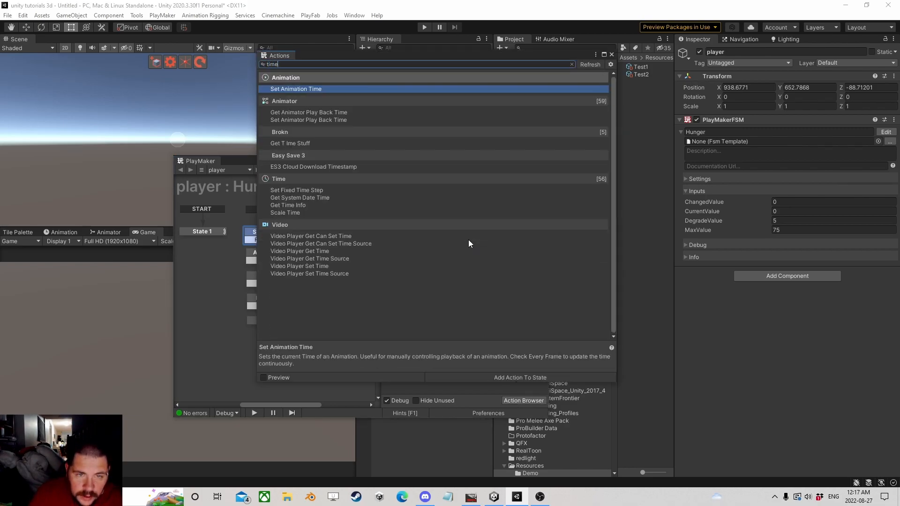
text( in)
key(Return)
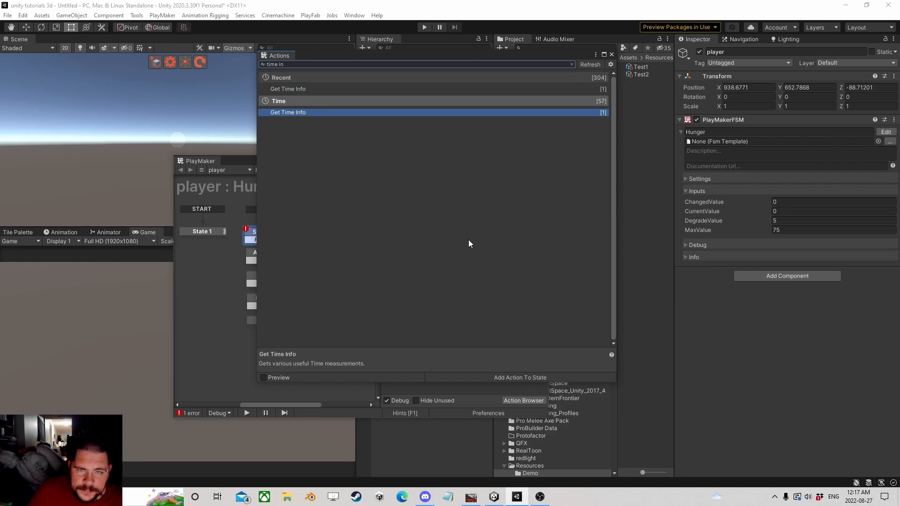
click(611, 54)
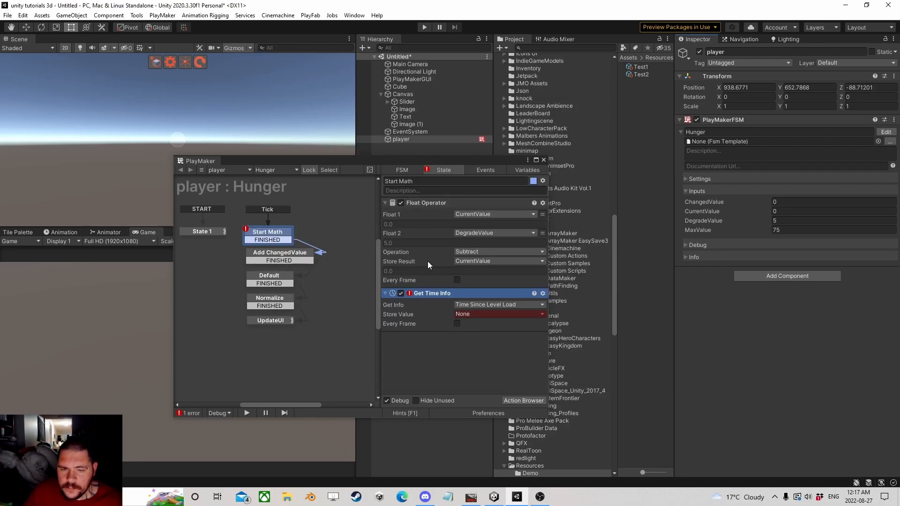
drag(429, 229, 428, 206)
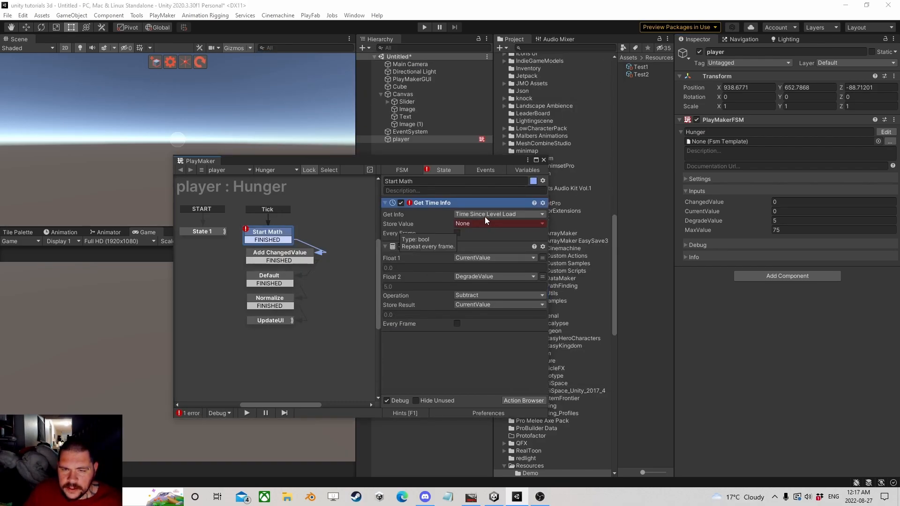
Set Get Time Info to Delta Time and store its value in a new variable named TDT.
click(485, 214)
click(483, 225)
click(474, 225)
click(484, 310)
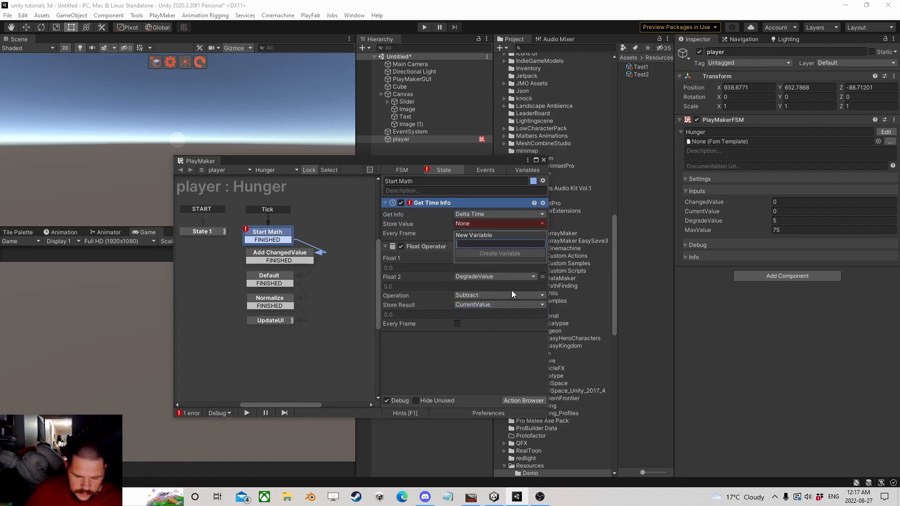
text(TDT)
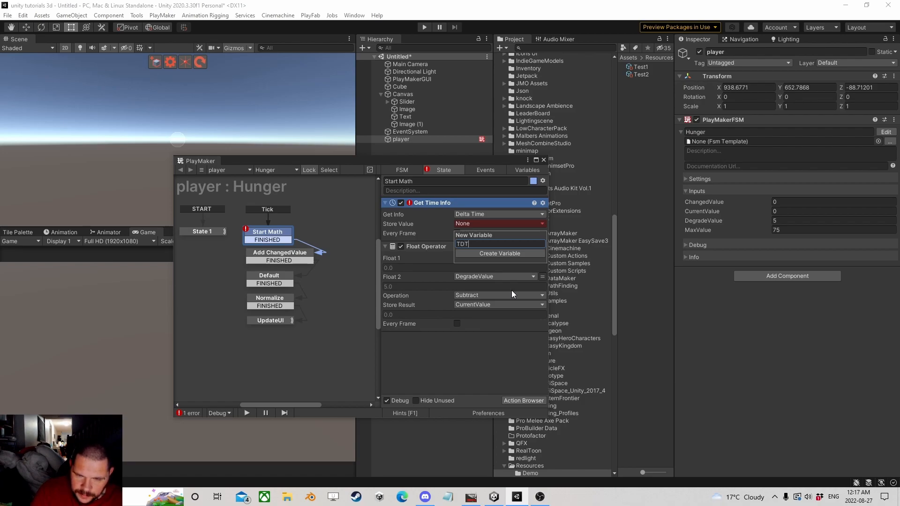
key(Return)
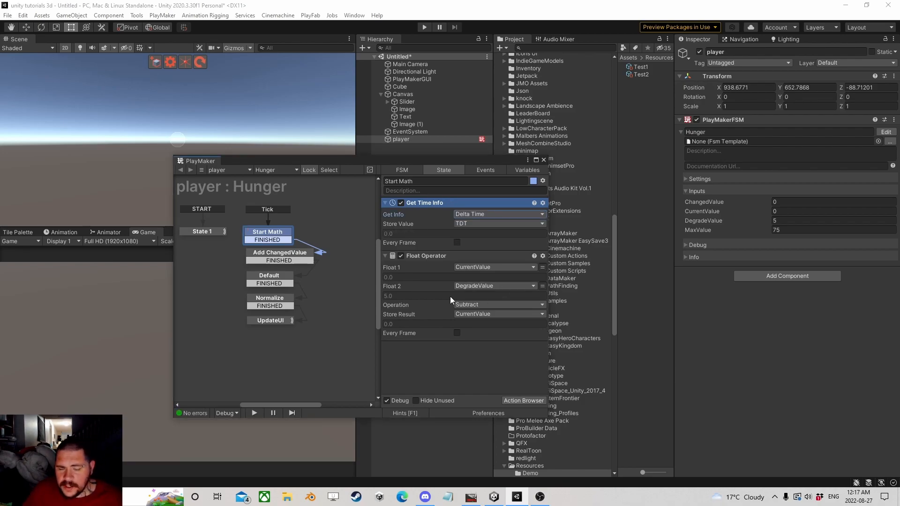
Add a Float Operator action to the Start Math state and place it between Get Time Info and the existing Float Operator.
click(524, 400)
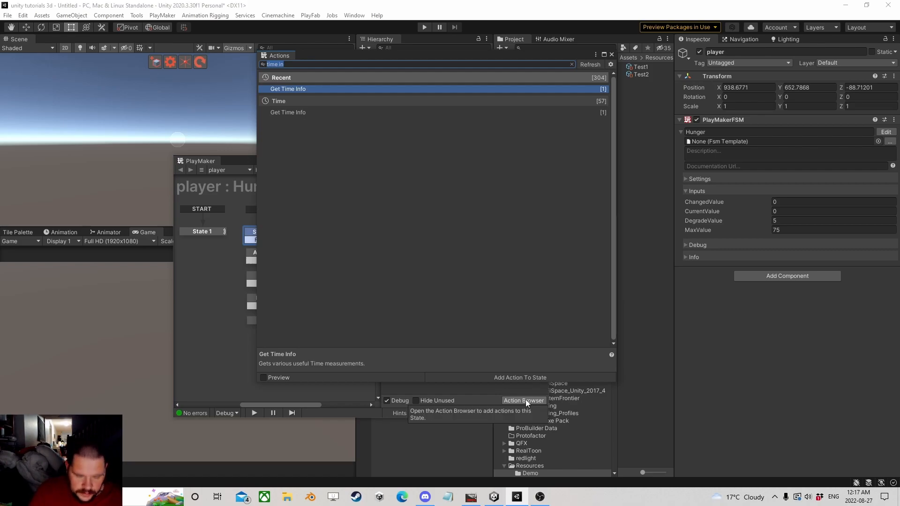
text(float op)
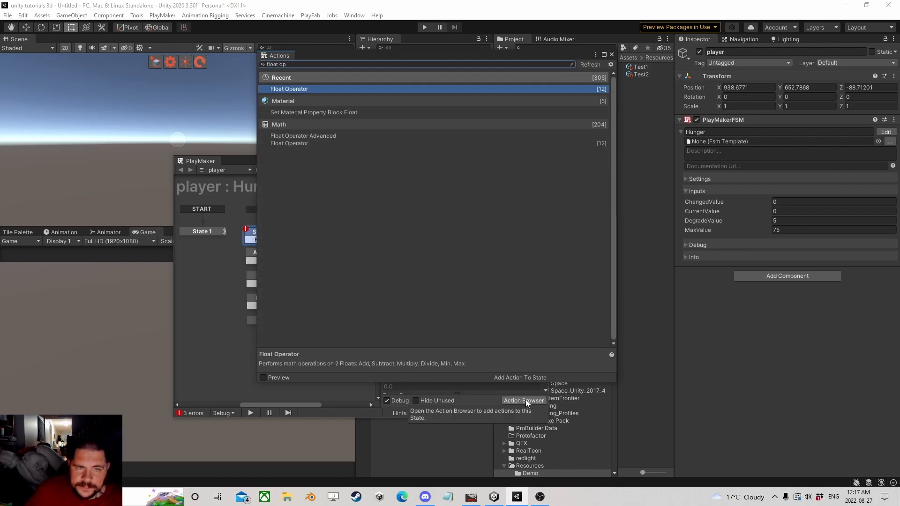
click(611, 55)
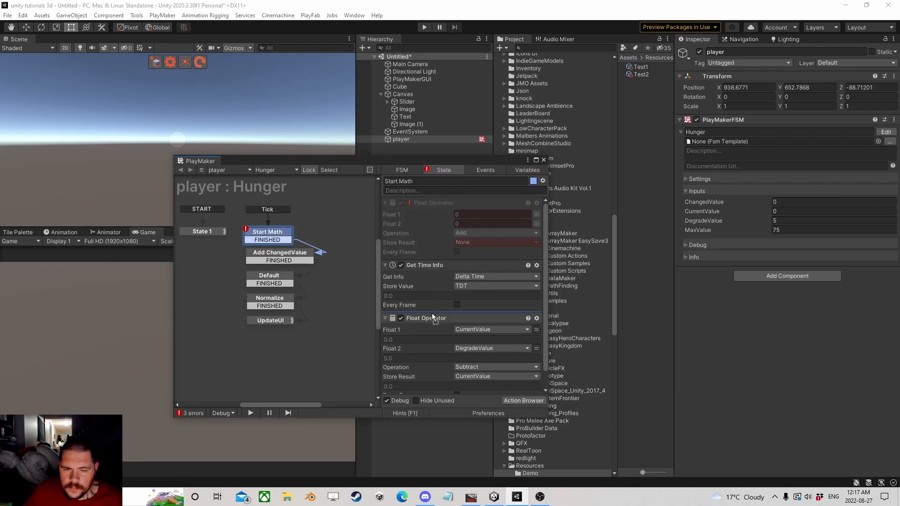
drag(431, 313, 429, 314)
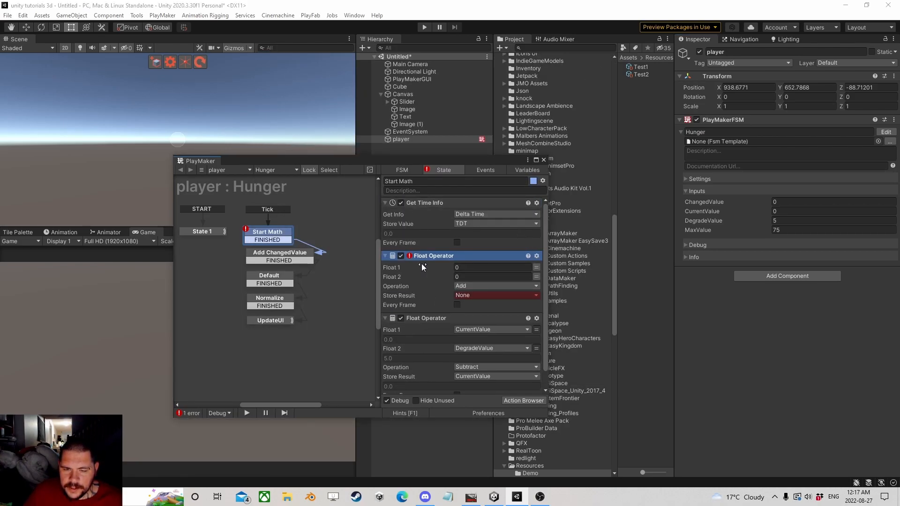
Set the new Float Operator to multiply the DegradeValue variable by the TDT variable.
click(536, 267)
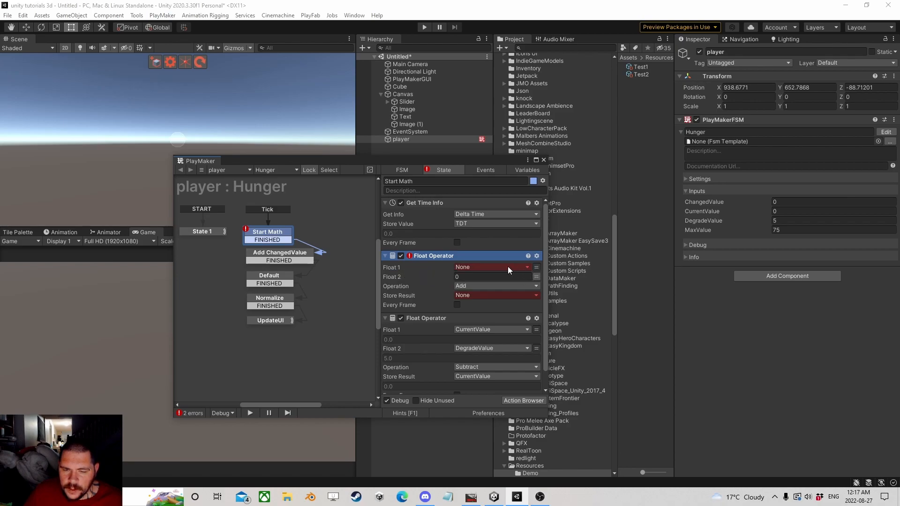
click(511, 267)
click(488, 308)
click(535, 285)
click(503, 287)
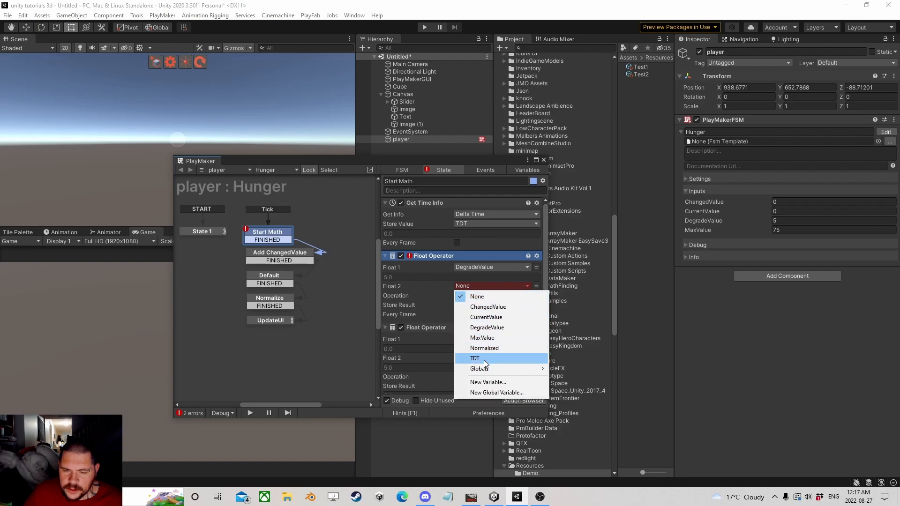
click(483, 358)
click(468, 305)
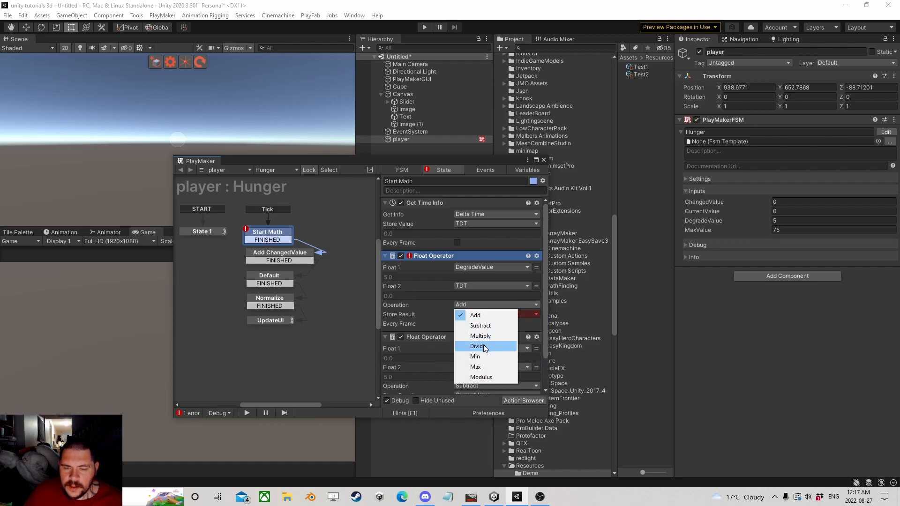
click(483, 336)
Store the multiplication result in a new variable named SubtractValue.
click(466, 314)
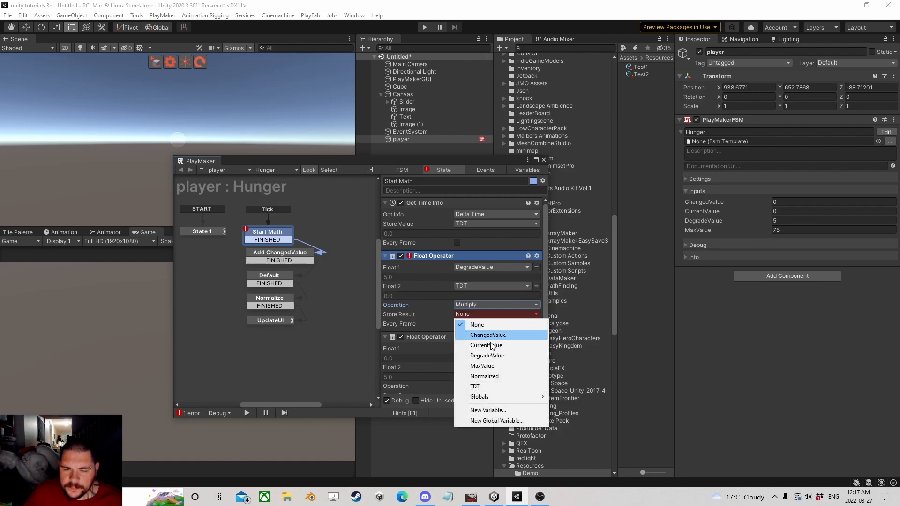
click(486, 407)
text(S)
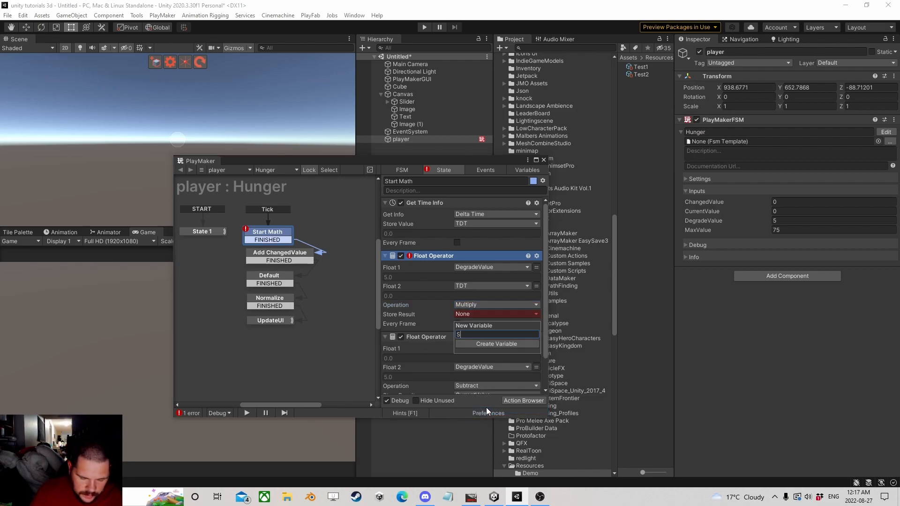
text(ubtractValue)
key(Return)
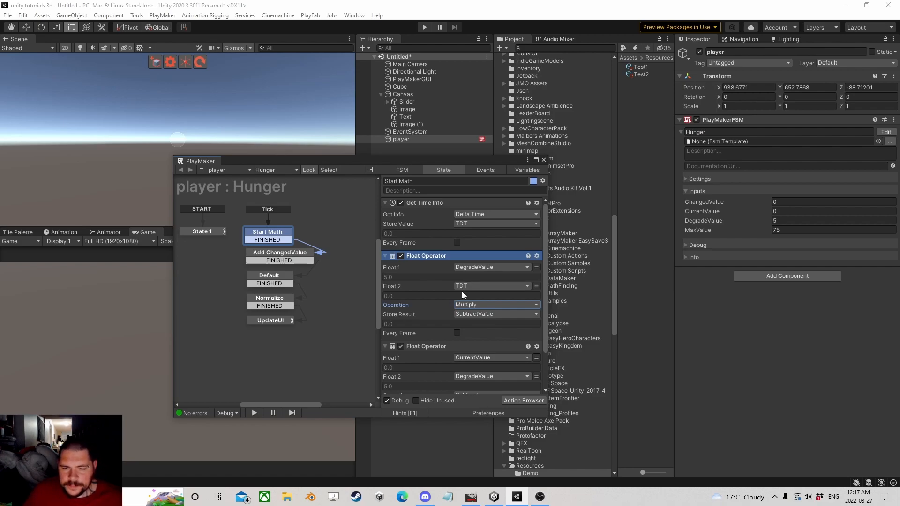
Change Float 2 of the subtracting Float Operator in Start Math to SubtractValue.
scroll(444, 330, down, 3)
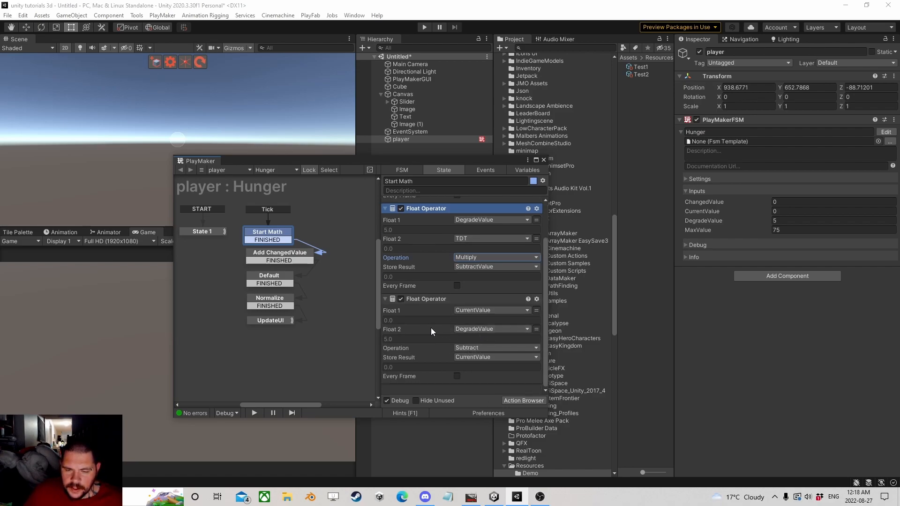
click(476, 330)
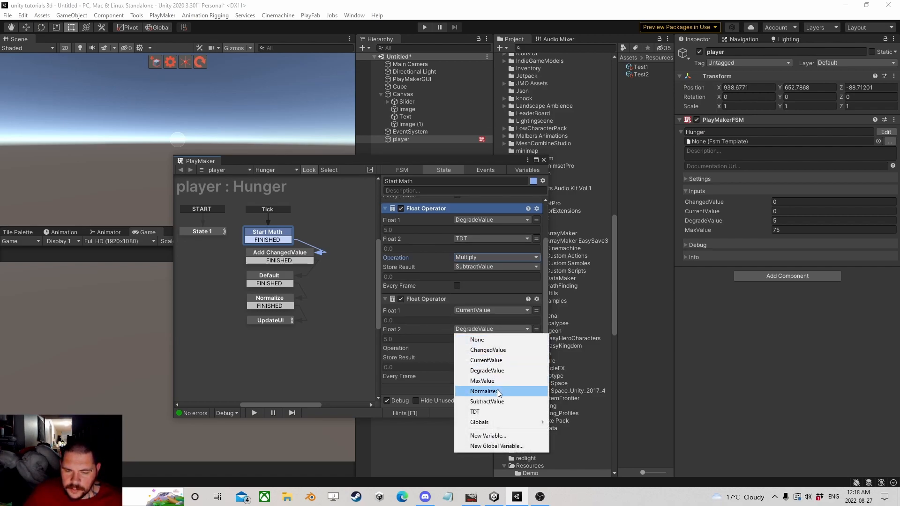
click(498, 402)
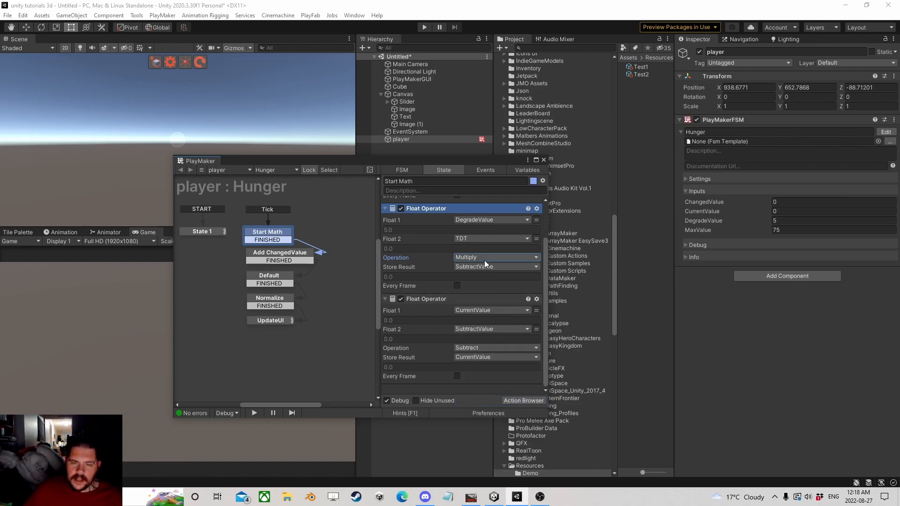
Review the delta-time action chain in Start Math and the Next Frame Event in the UpdateUI state.
scroll(485, 260, up, 3)
click(435, 203)
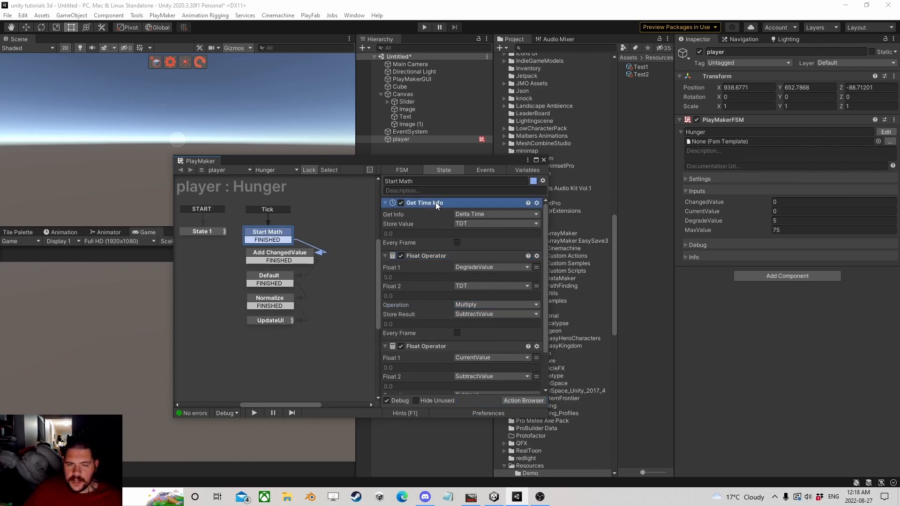
click(425, 256)
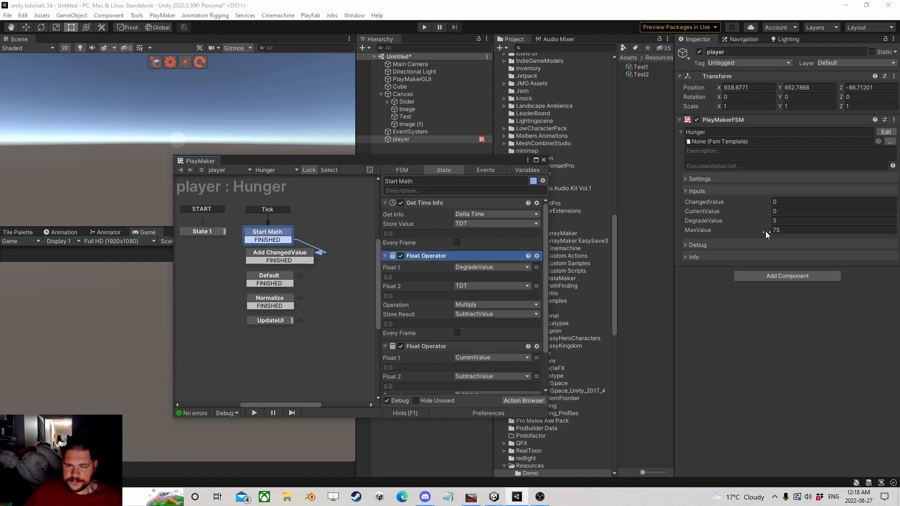
scroll(457, 306, down, 3)
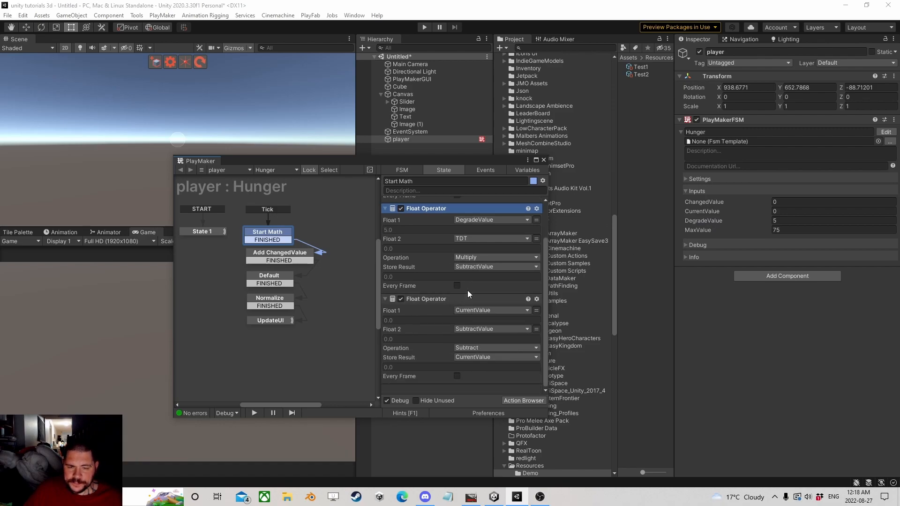
click(264, 319)
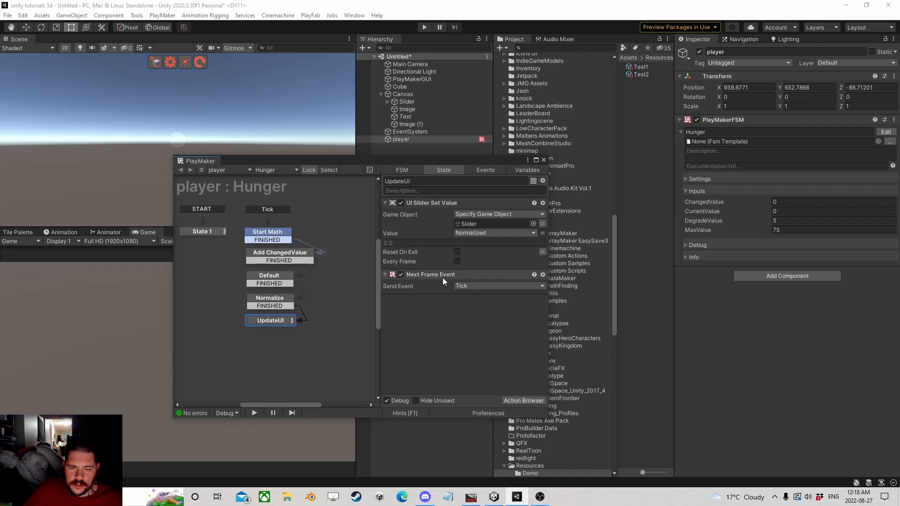
Playtest the hunger drain on the slider, raising DegradeValue to 15.99 while running, and close the FSM editor after stopping.
click(424, 28)
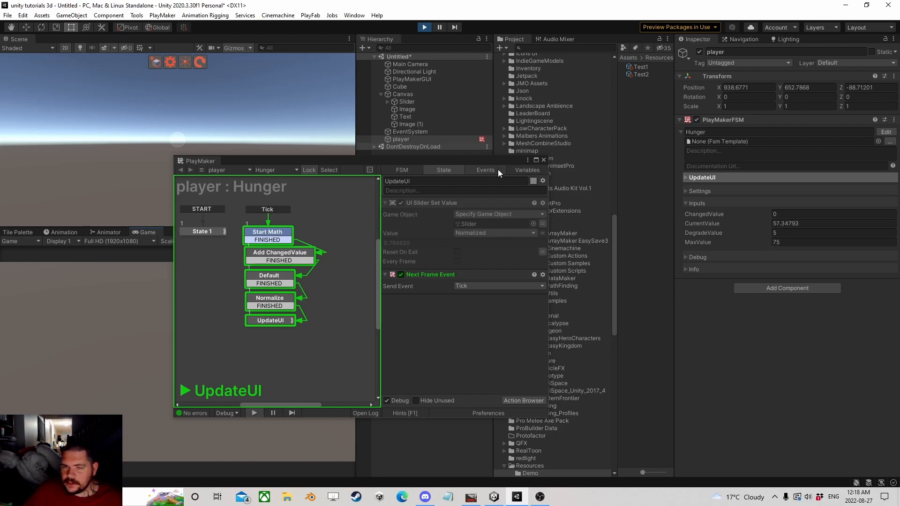
drag(480, 162, 637, 269)
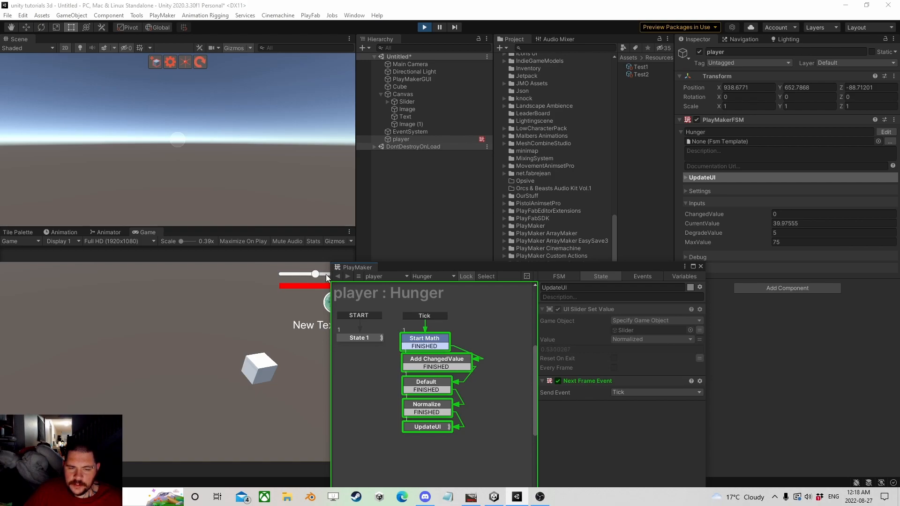
drag(713, 231, 795, 233)
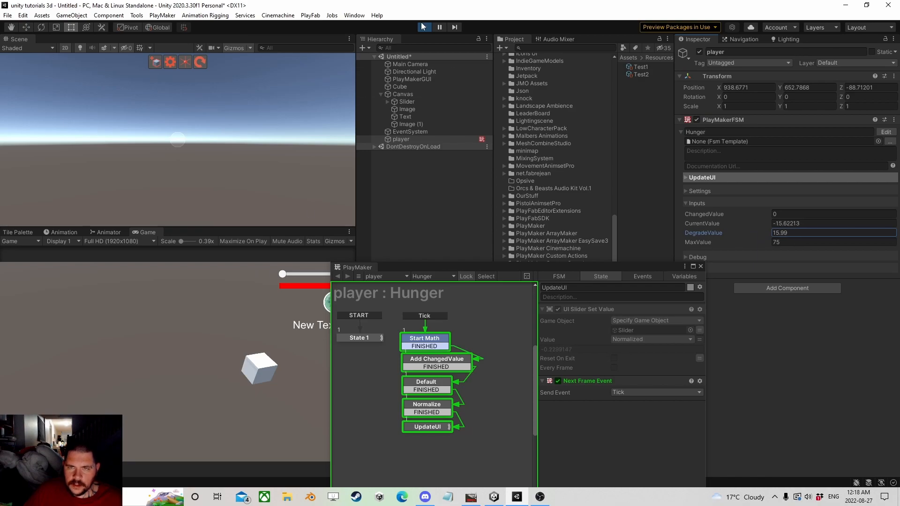
click(422, 26)
drag(618, 266, 518, 155)
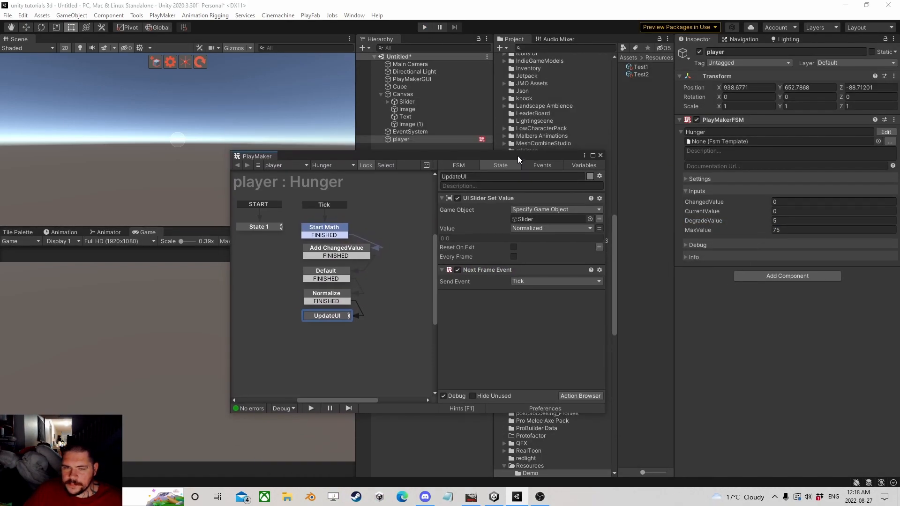
click(601, 156)
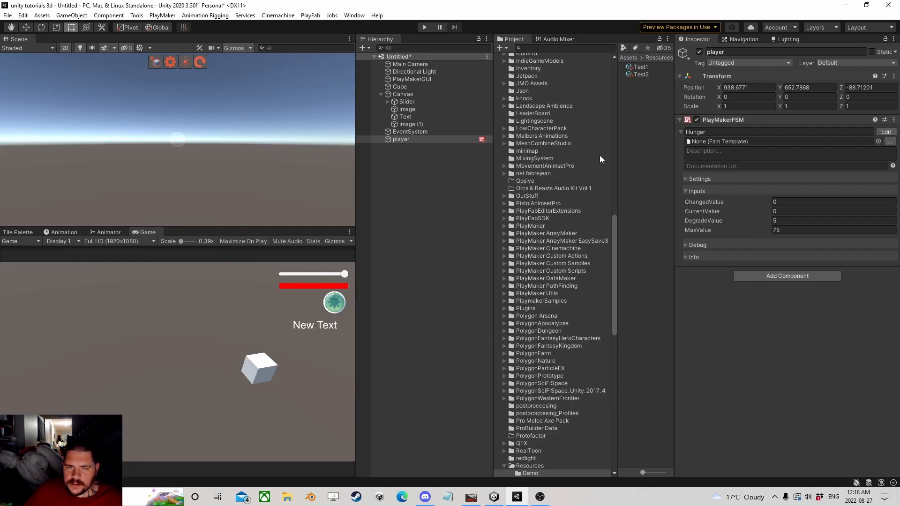
Duplicate the player's Hunger FSM component by pasting a copy as new, and name the copy Thirsty.
click(680, 120)
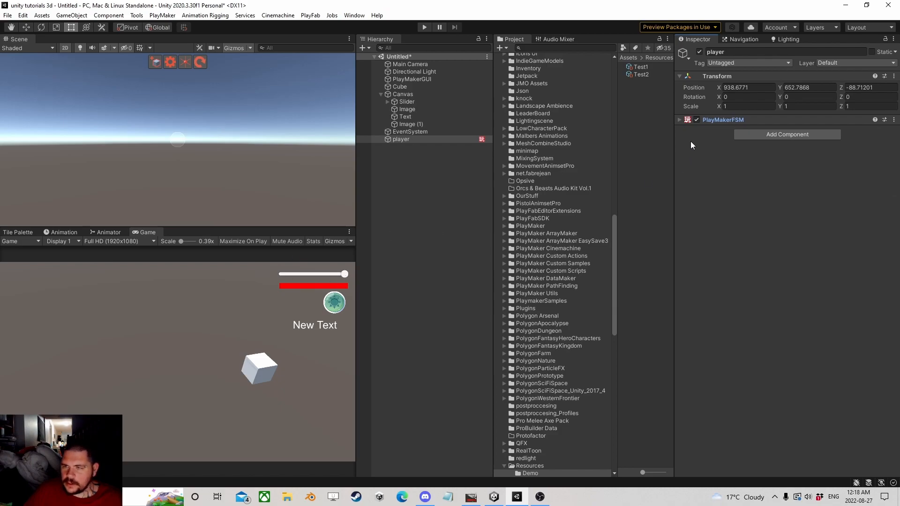
click(681, 121)
right_click(729, 121)
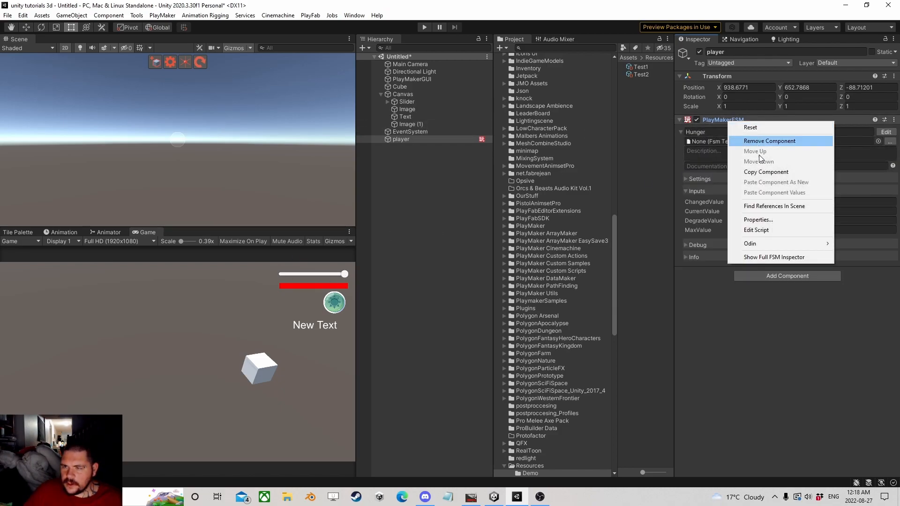
click(766, 172)
right_click(735, 123)
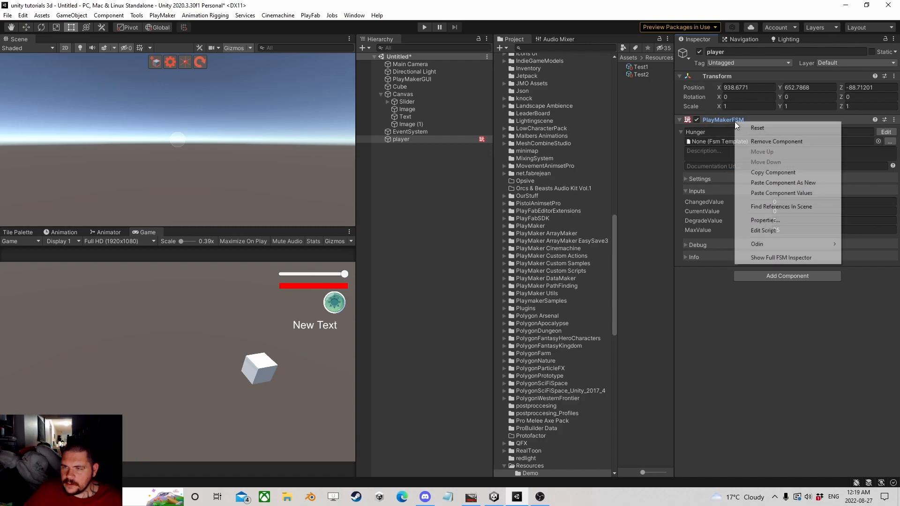
click(782, 183)
click(689, 285)
text(Thirsty)
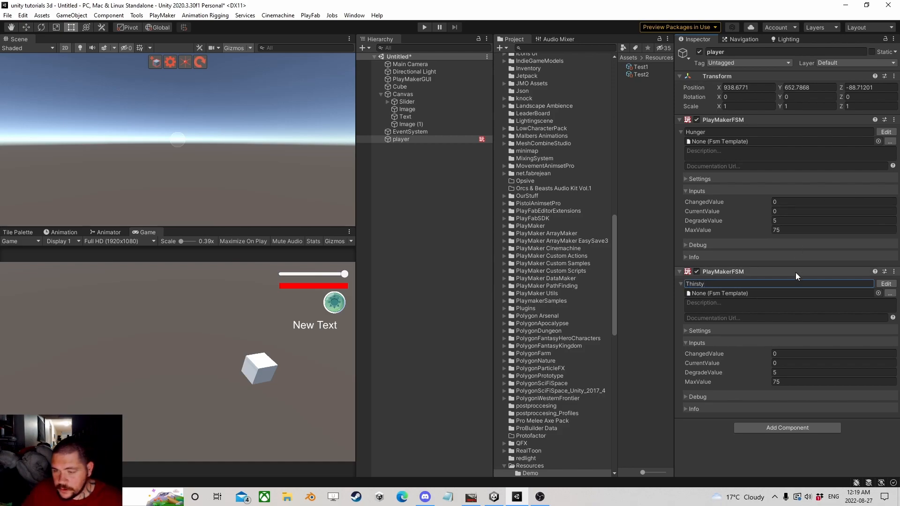
Open the Thirsty FSM for editing and examine the canvas's red Image and the Start Math and Add ChangedValue states.
click(886, 284)
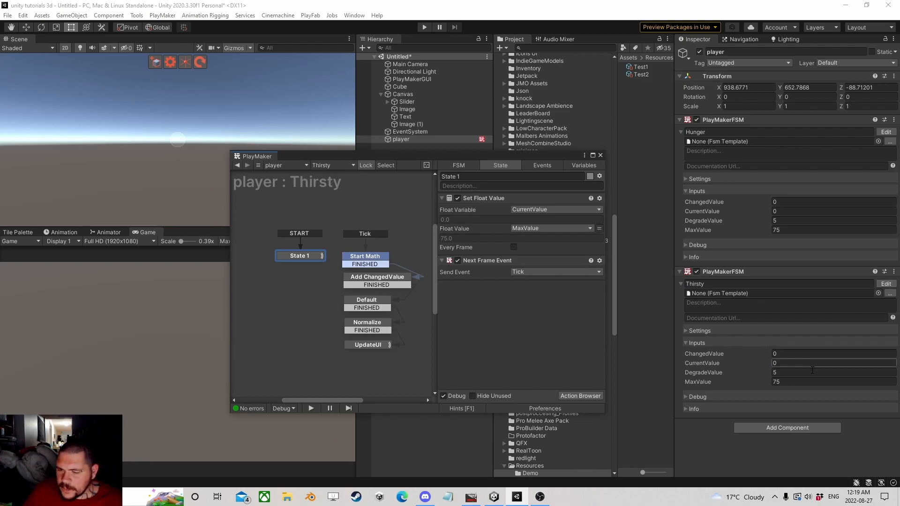
drag(420, 159, 311, 186)
click(412, 111)
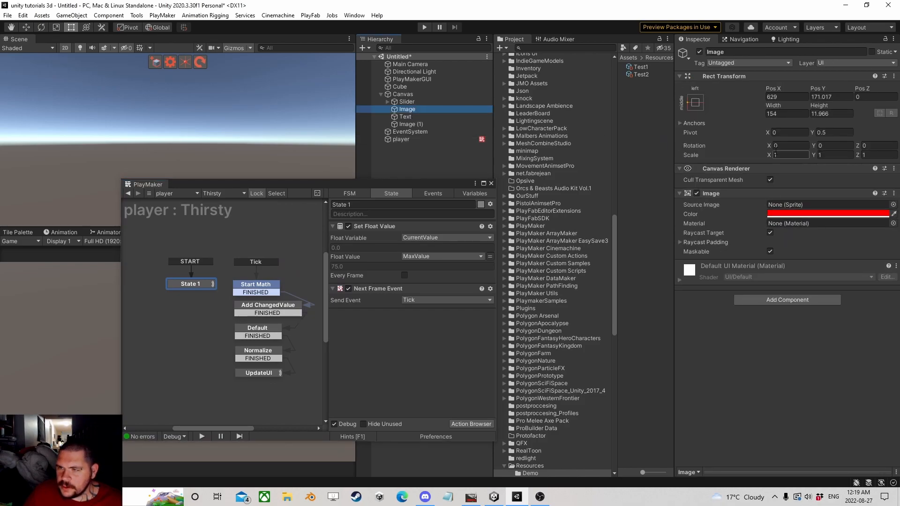
drag(283, 184, 412, 148)
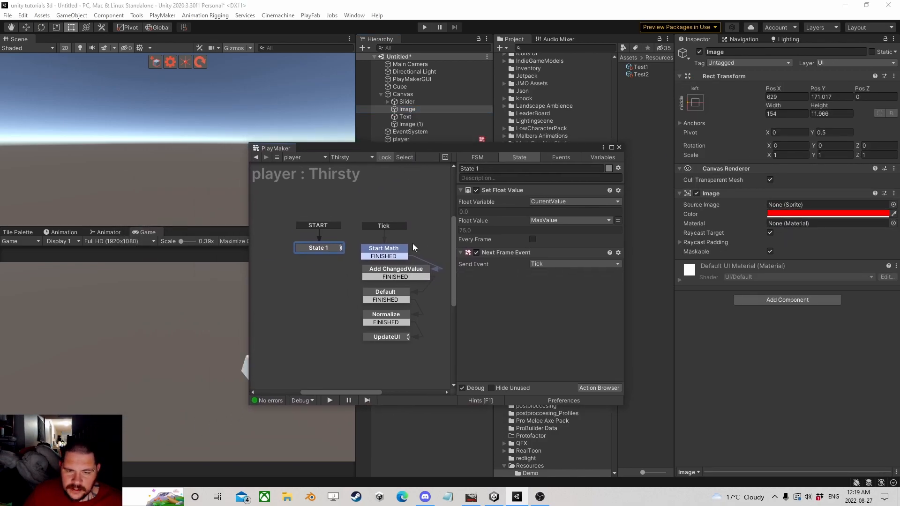
click(394, 251)
click(398, 270)
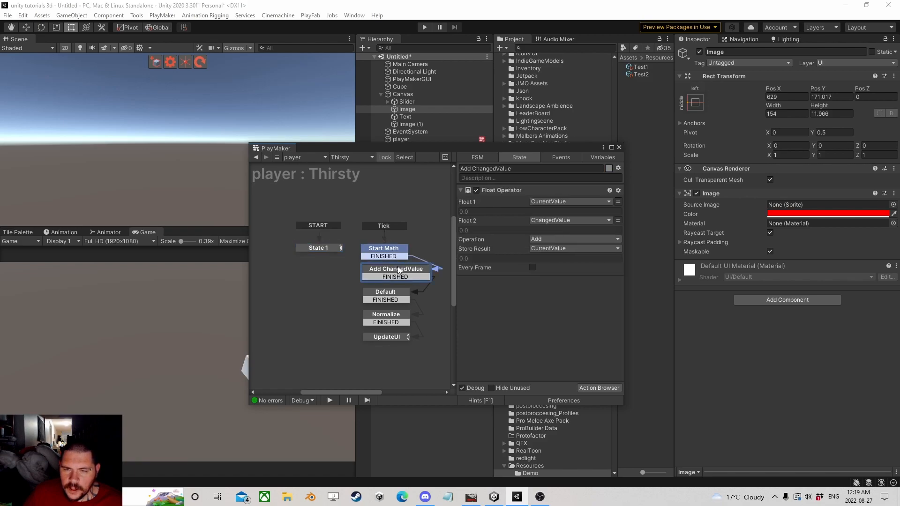
click(388, 250)
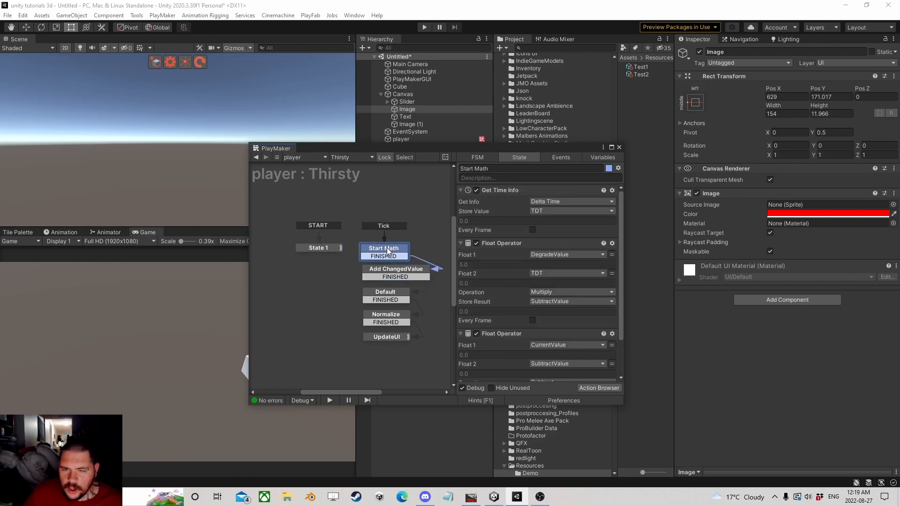
click(394, 274)
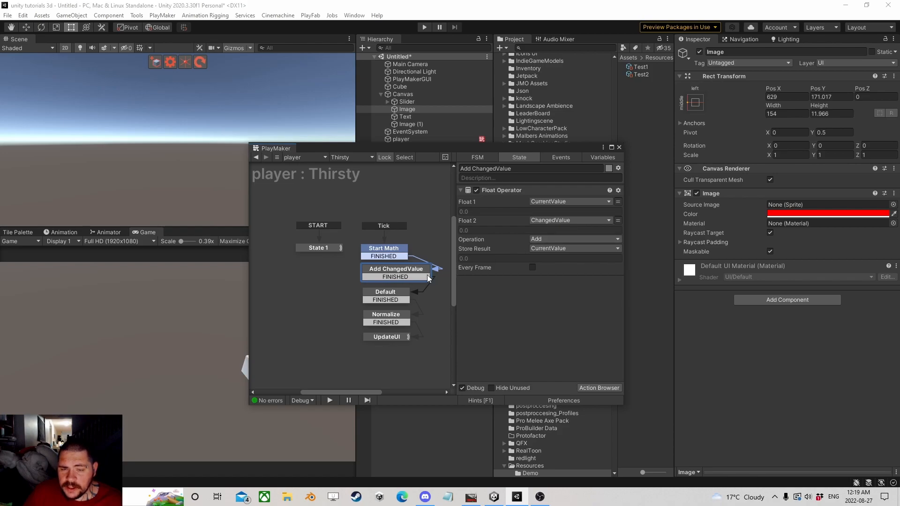
Set the player's Thirsty FSM inputs to a MaxValue of 100 and a DegradeValue of 3.
drag(573, 149, 512, 182)
click(439, 139)
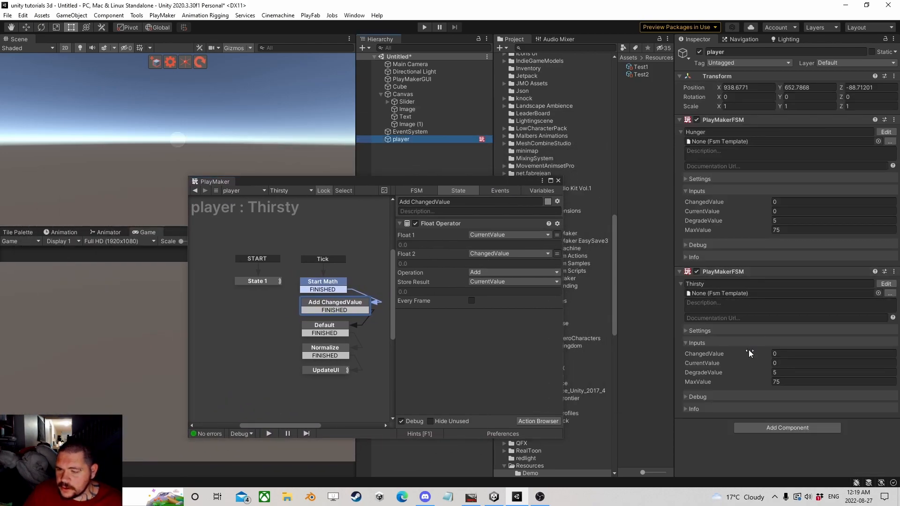
click(745, 382)
text(100)
key(shift+Tab)
text(3)
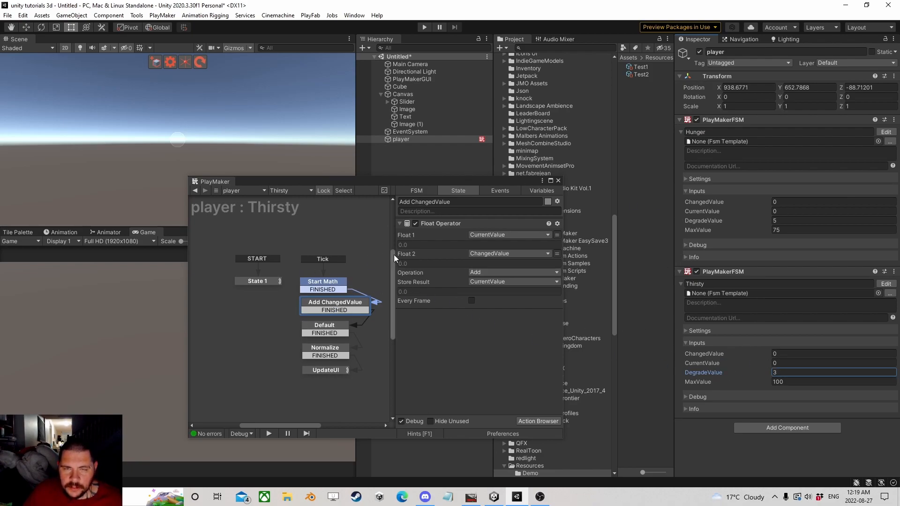
drag(367, 186, 333, 154)
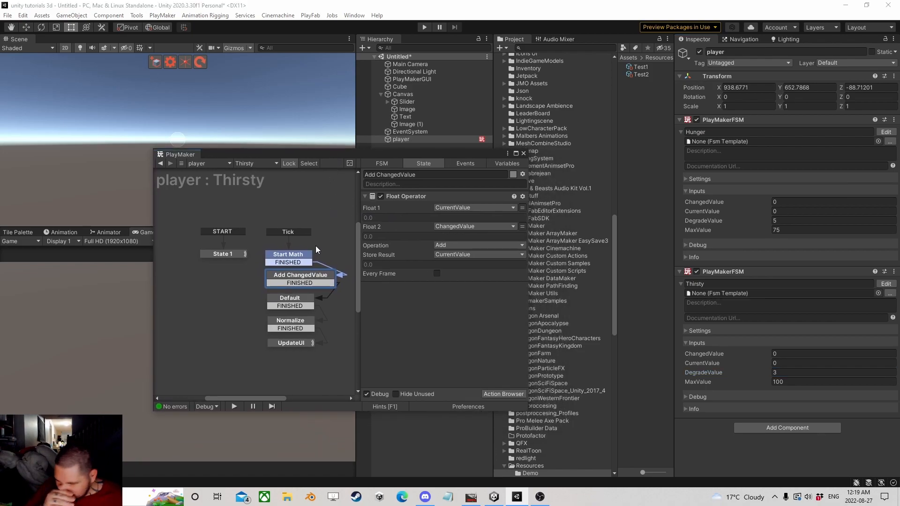
Check the Thirsty FSM's Default and Normalize states, and remove the UI Slider action from its UpdateUI state.
click(293, 303)
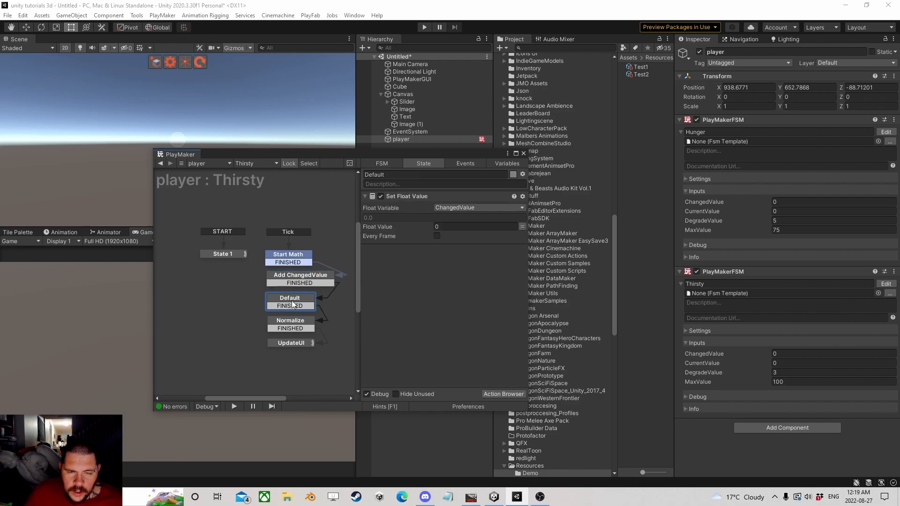
click(294, 324)
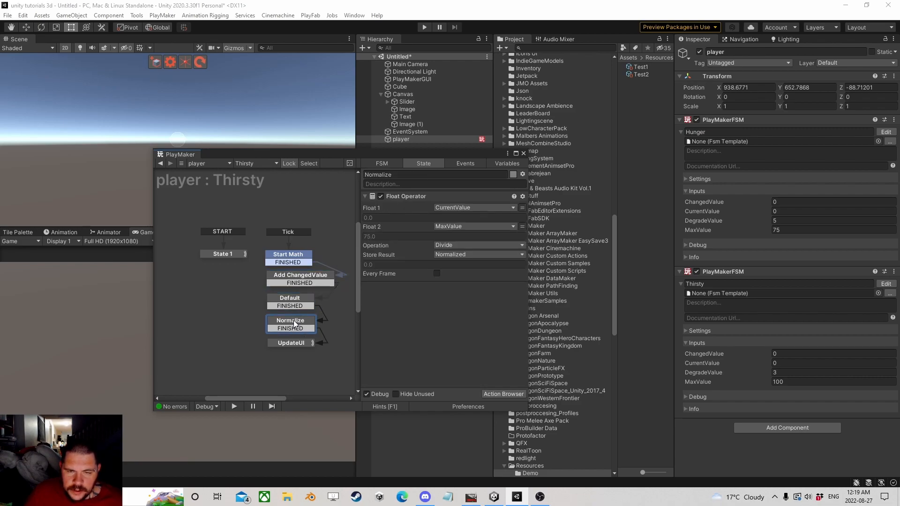
click(293, 344)
click(406, 196)
right_click(420, 194)
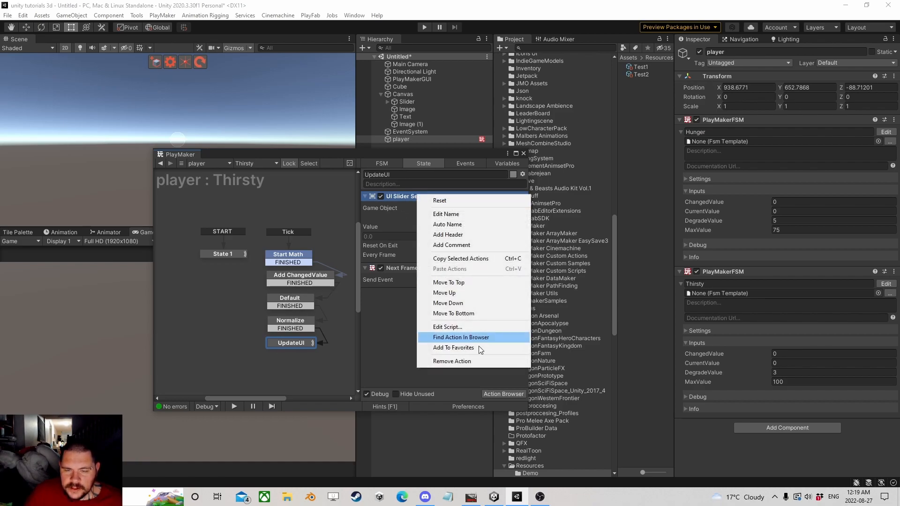
click(464, 361)
Add a Transform Set Scale action to the Thirsty FSM's UpdateUI state.
click(503, 394)
text(set scal)
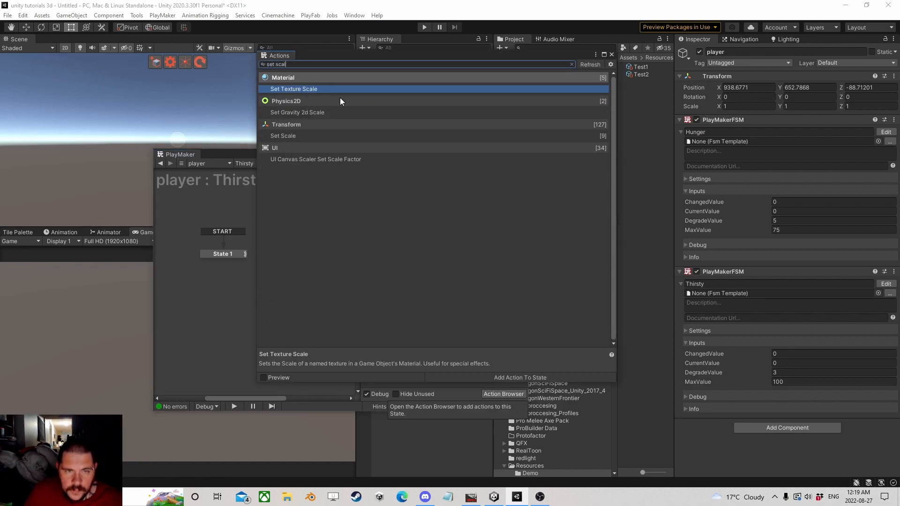
double_click(289, 137)
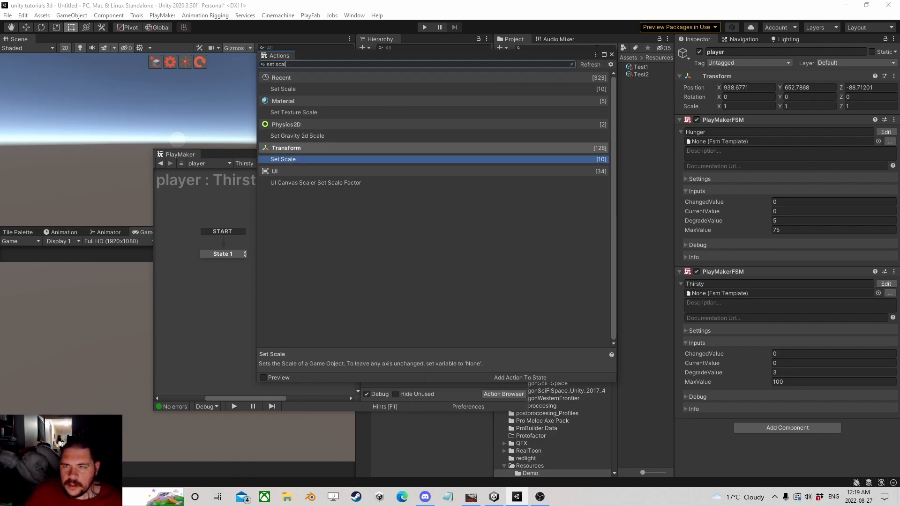
click(612, 55)
Target the Set Scale action at the canvas's Image object and drive its X scale with the Normalized variable.
click(448, 207)
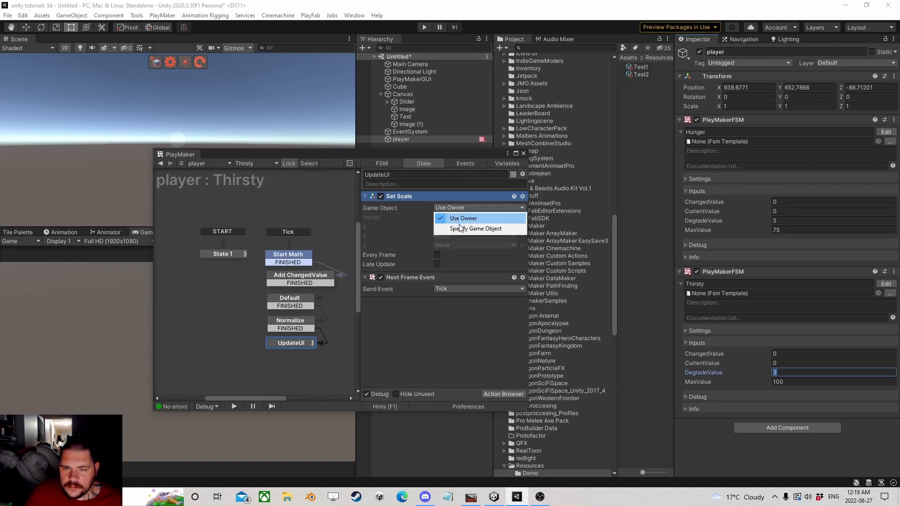
click(462, 225)
drag(457, 153, 282, 98)
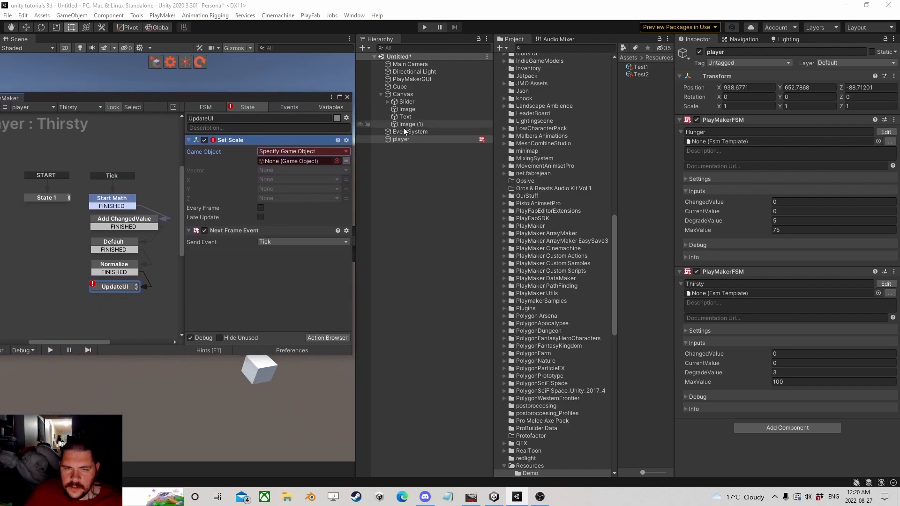
drag(400, 139, 302, 162)
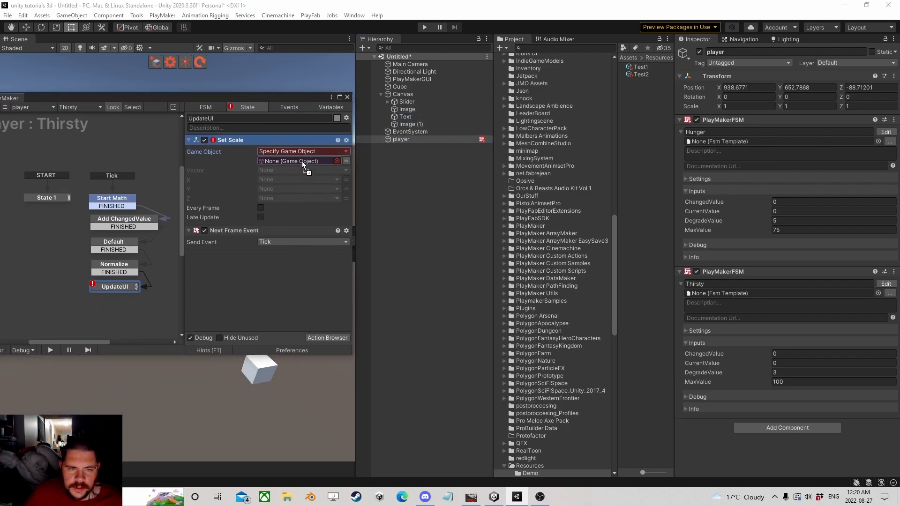
click(267, 180)
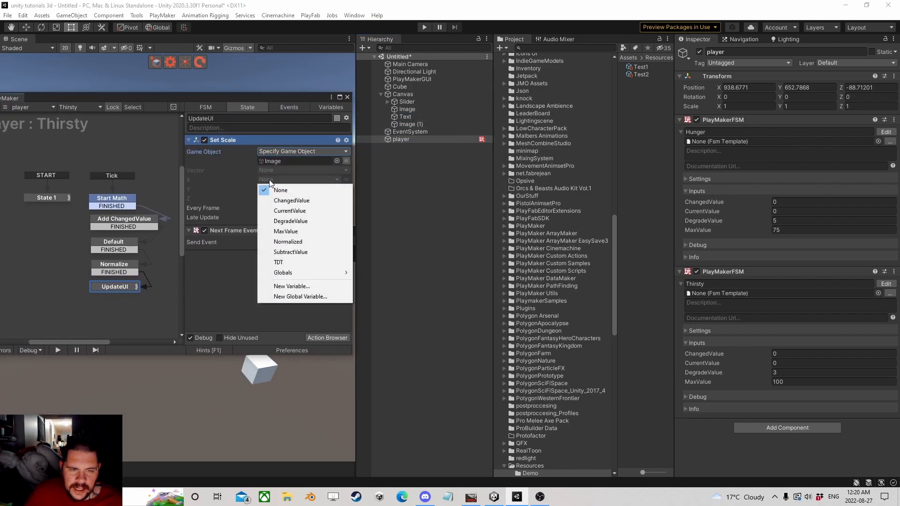
click(319, 244)
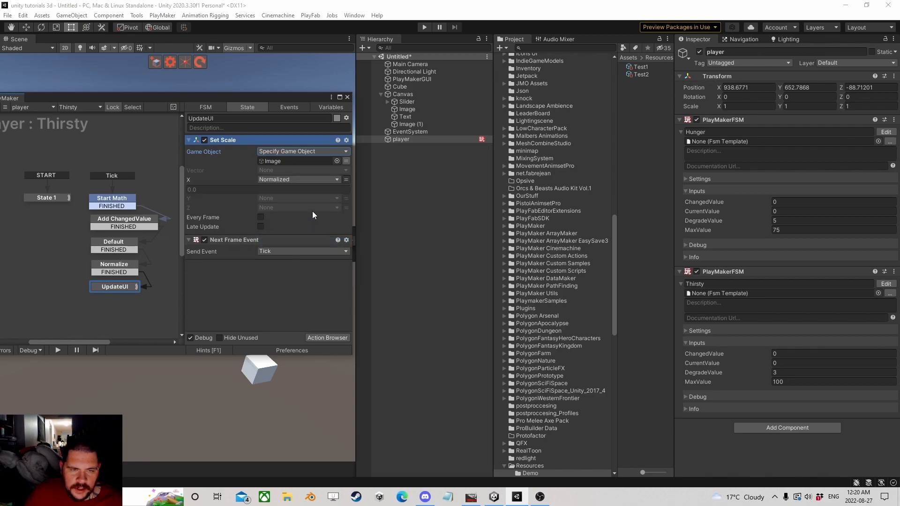
Review the Normalize and UpdateUI states, close the FSM editor, and playtest the thirst drain on the red bar.
click(120, 272)
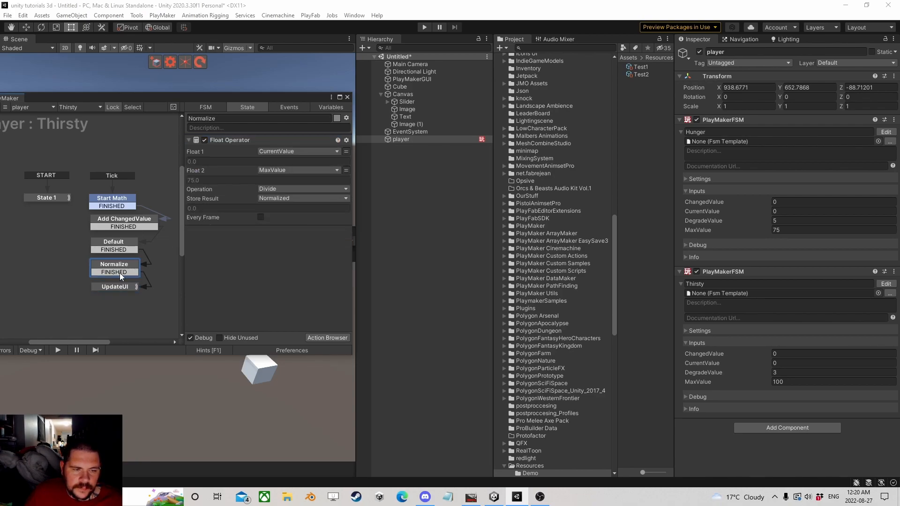
click(118, 287)
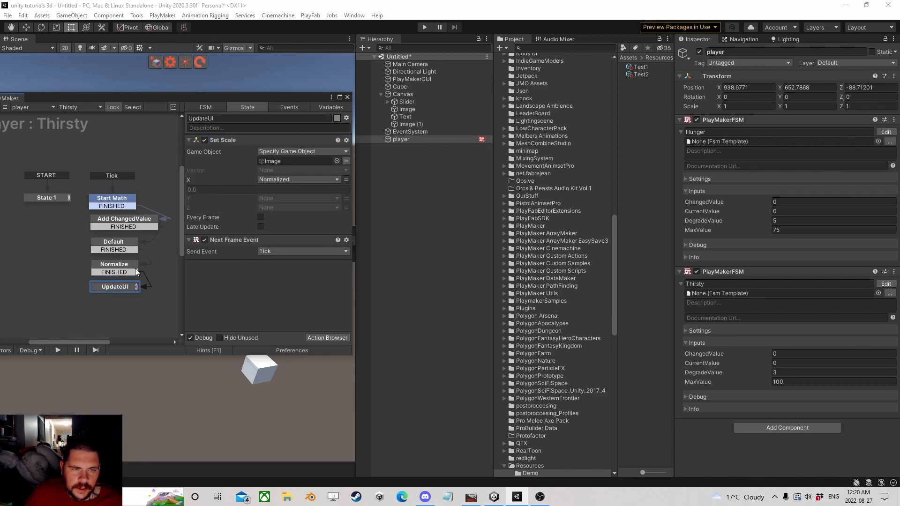
click(347, 97)
click(424, 27)
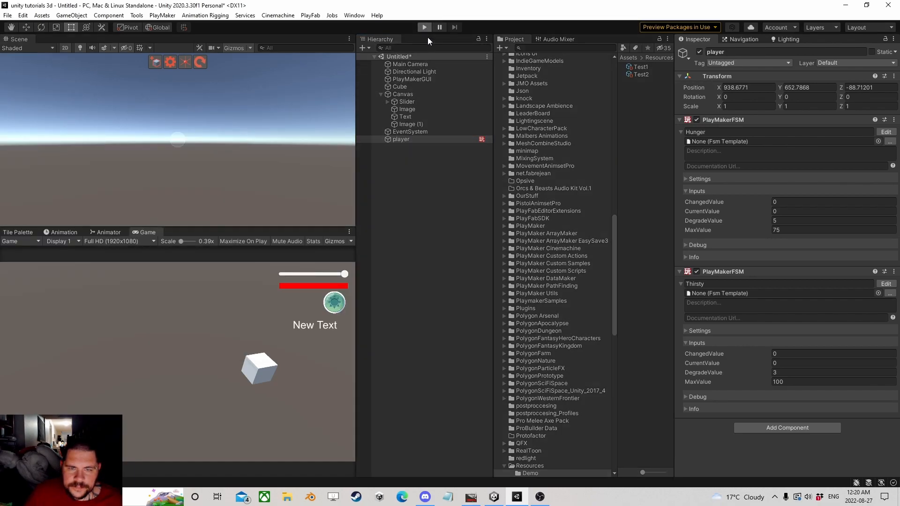
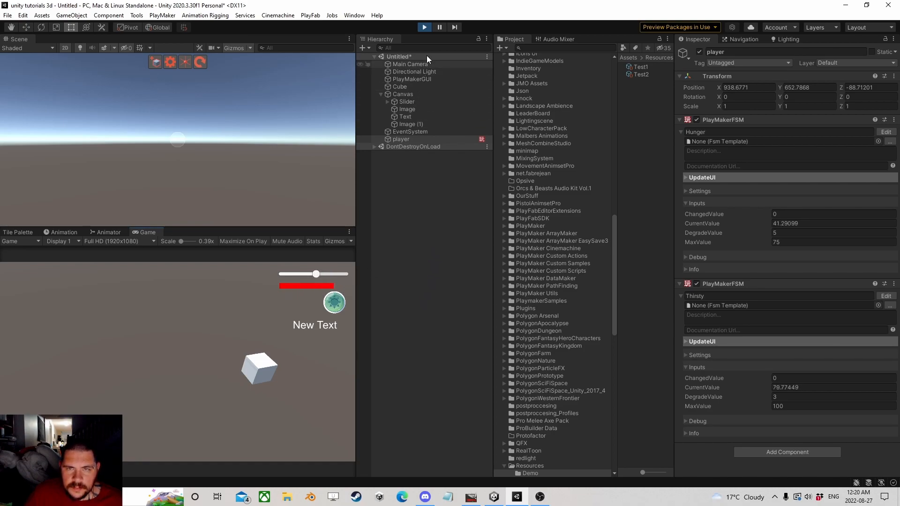
click(424, 29)
Open the player's Hunger FSM and add a Float Clamp action with a Max Value of 1 to the Normalize state.
click(883, 133)
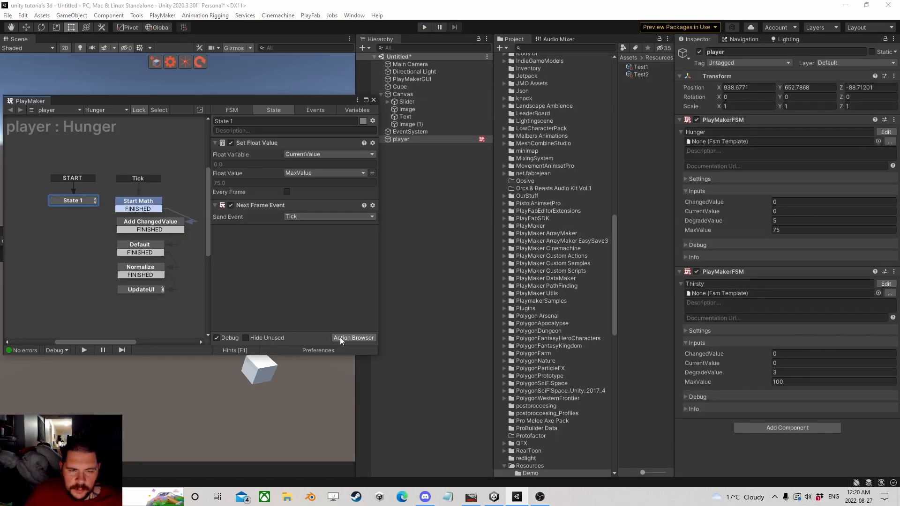
click(142, 246)
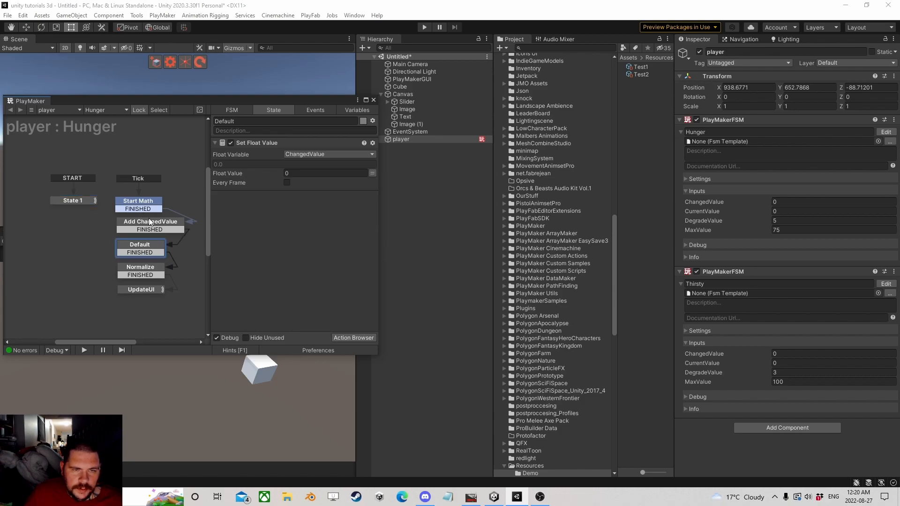
click(140, 268)
click(352, 336)
text(float cl)
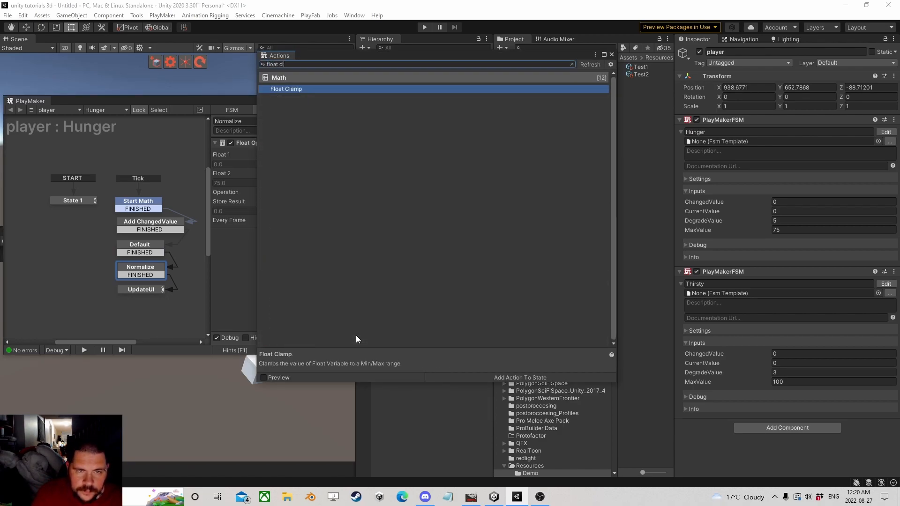
key(Return)
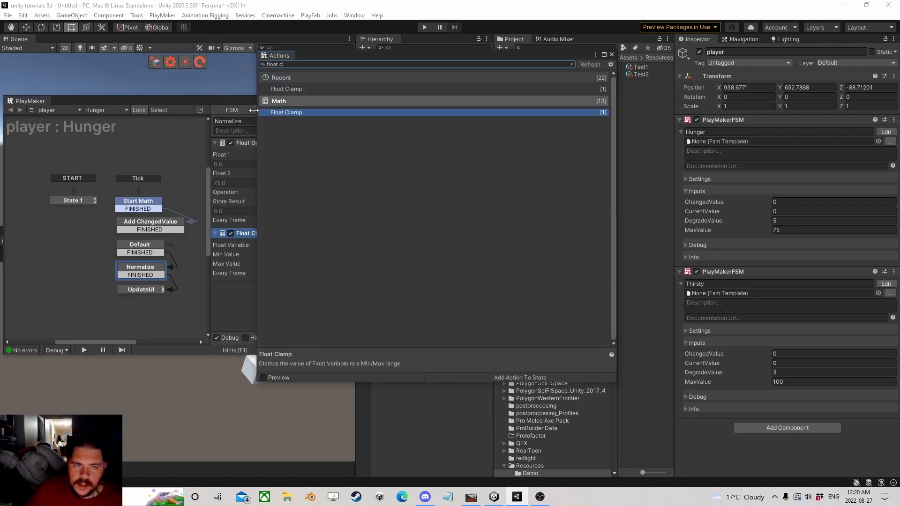
click(611, 55)
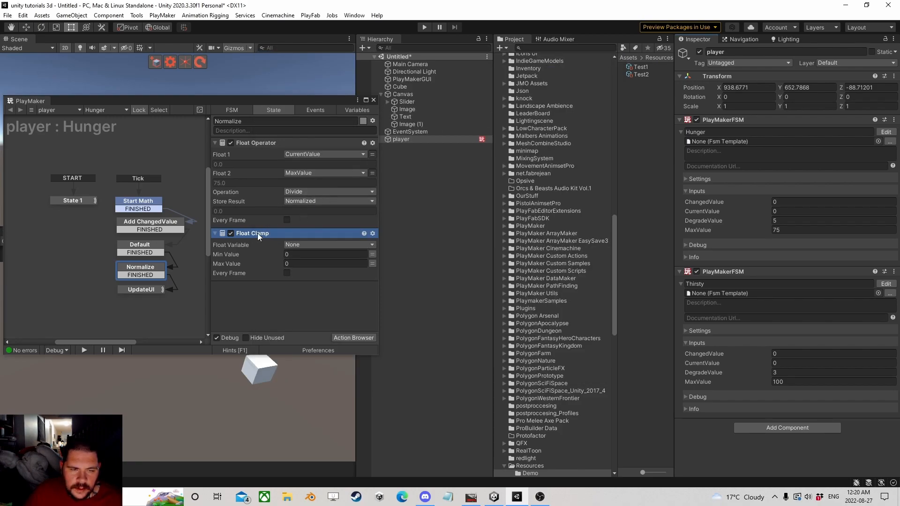
click(300, 264)
text(1)
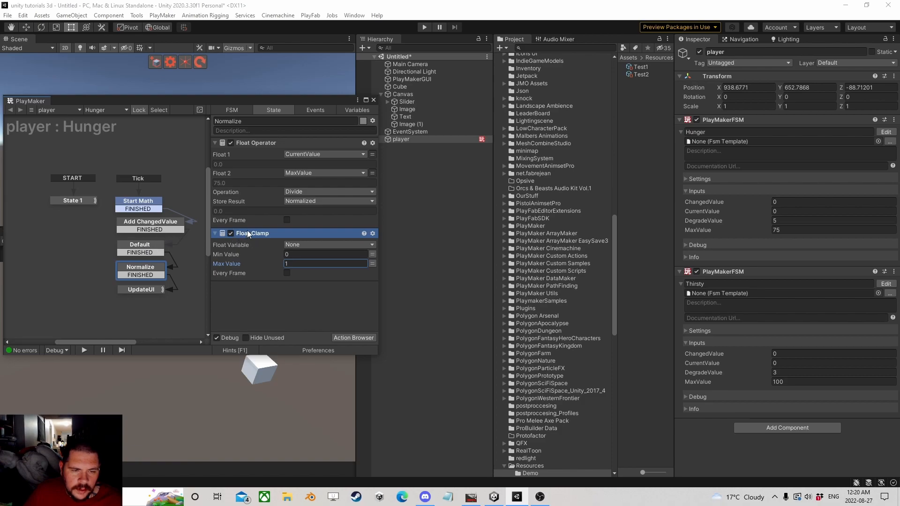
Put the Float Clamp action from Normalize into the Hunger FSM's Add ChangedValue state, below its Float Operator.
click(139, 246)
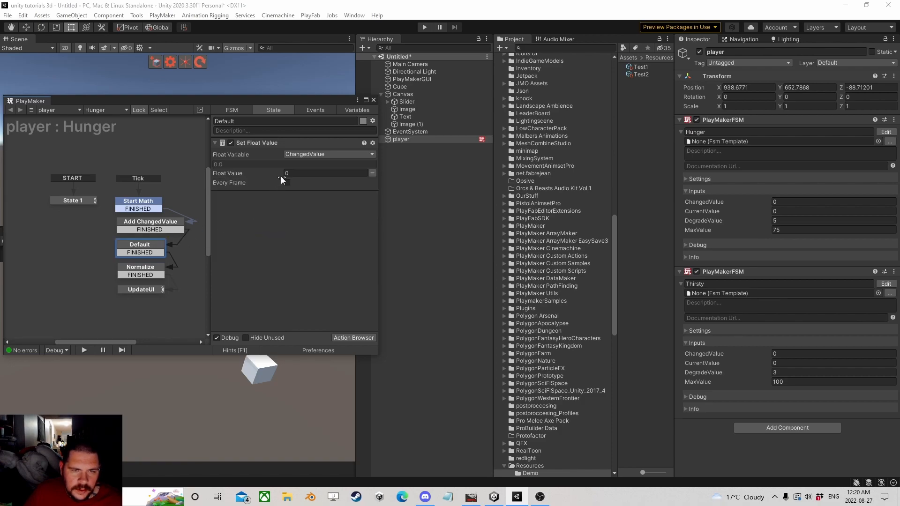
click(149, 225)
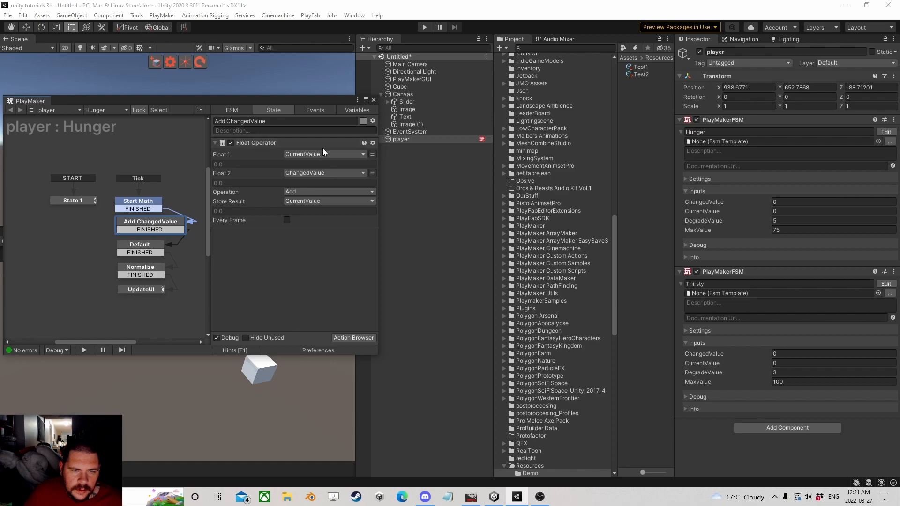
click(148, 270)
click(263, 233)
click(162, 227)
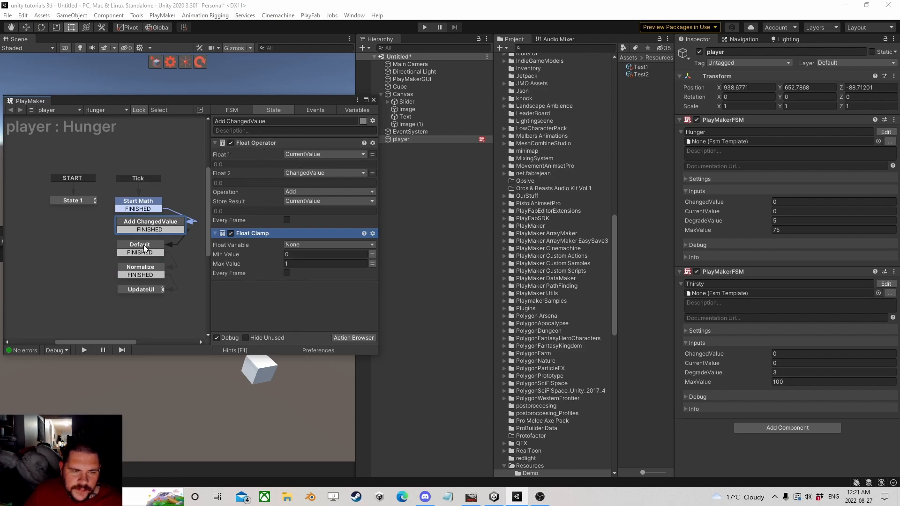
click(143, 245)
click(157, 223)
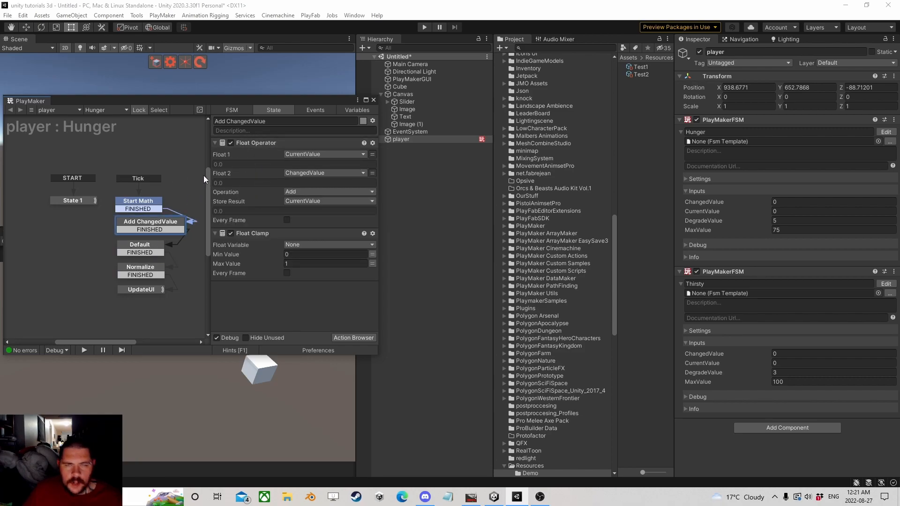
Set the Float Clamp in Add ChangedValue to clamp CurrentValue, using the MaxValue variable as its maximum.
click(291, 245)
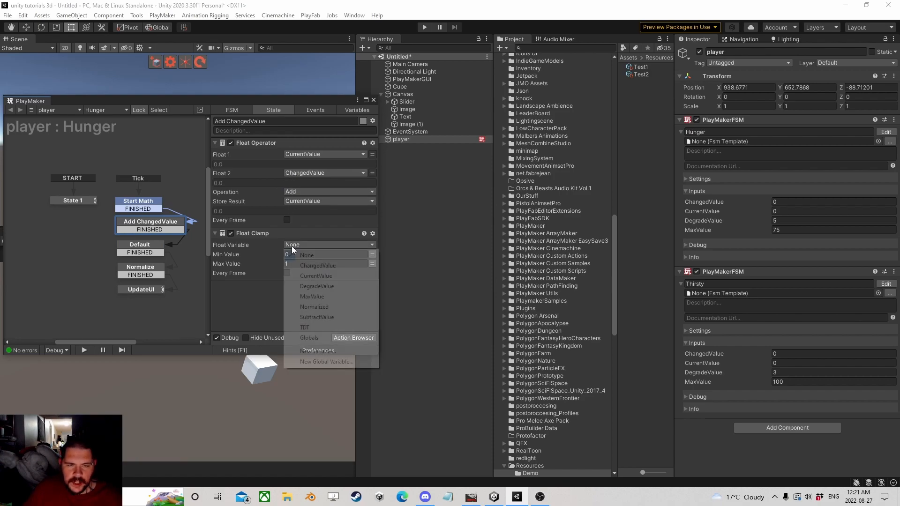
click(324, 276)
click(372, 273)
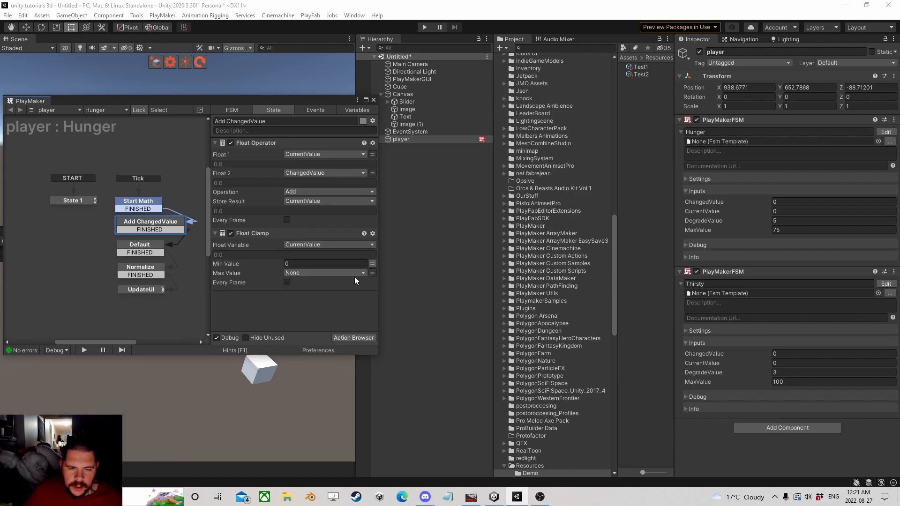
click(361, 273)
click(313, 325)
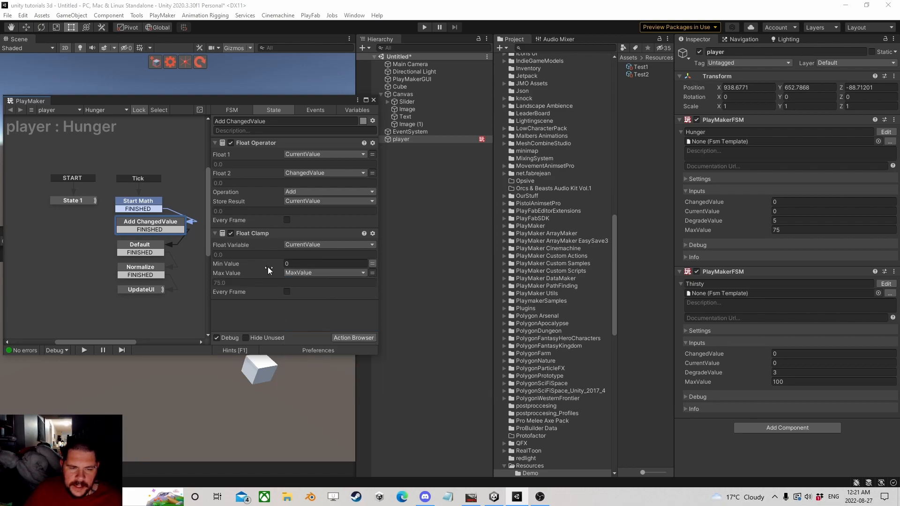
Copy the Float Clamp action from Hunger's Add ChangedValue state into the same state of the Thirsty FSM, and close the editor.
click(256, 232)
right_click(256, 233)
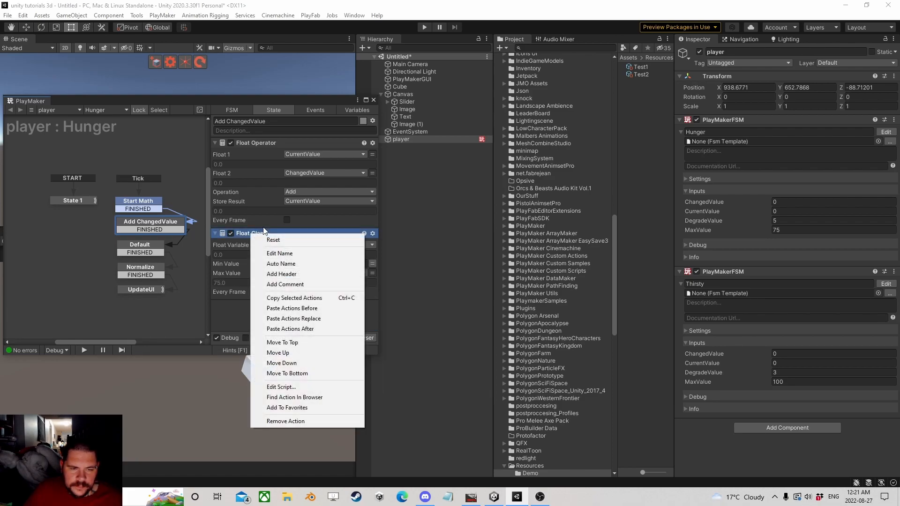
click(300, 296)
click(886, 284)
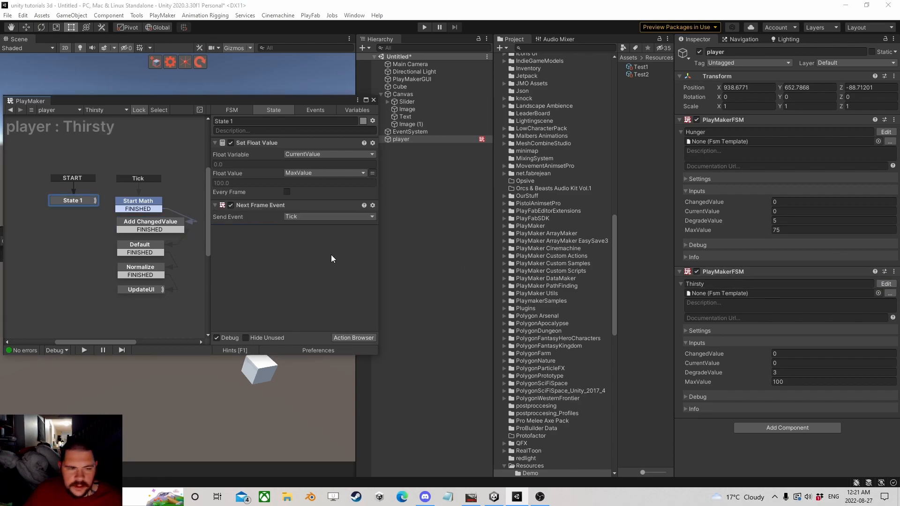
click(145, 223)
right_click(234, 245)
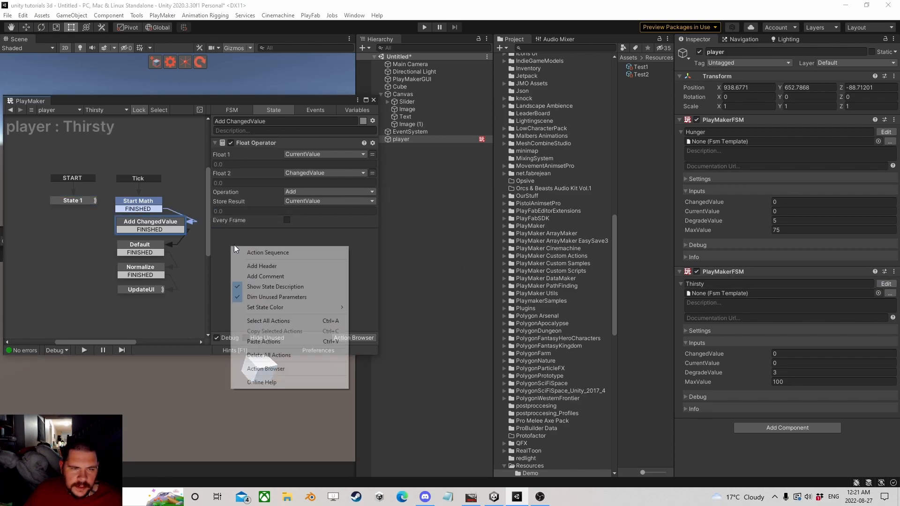
click(263, 340)
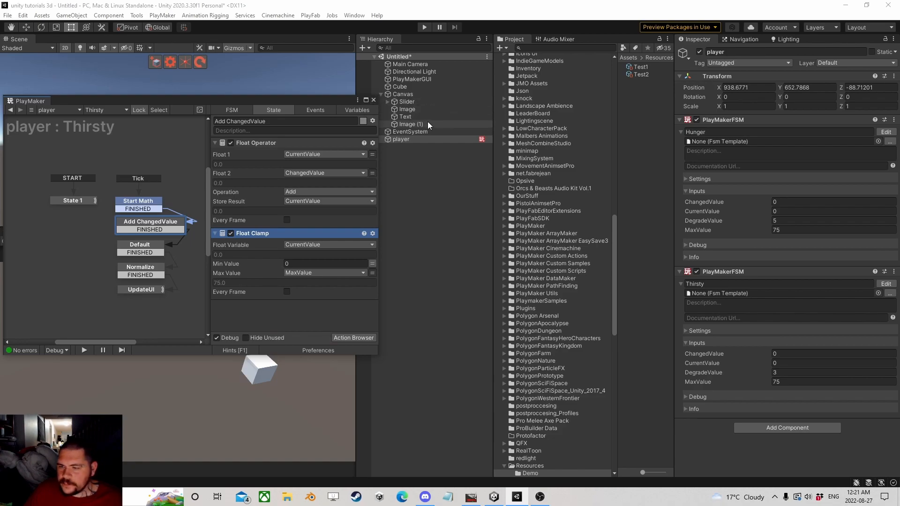
click(373, 100)
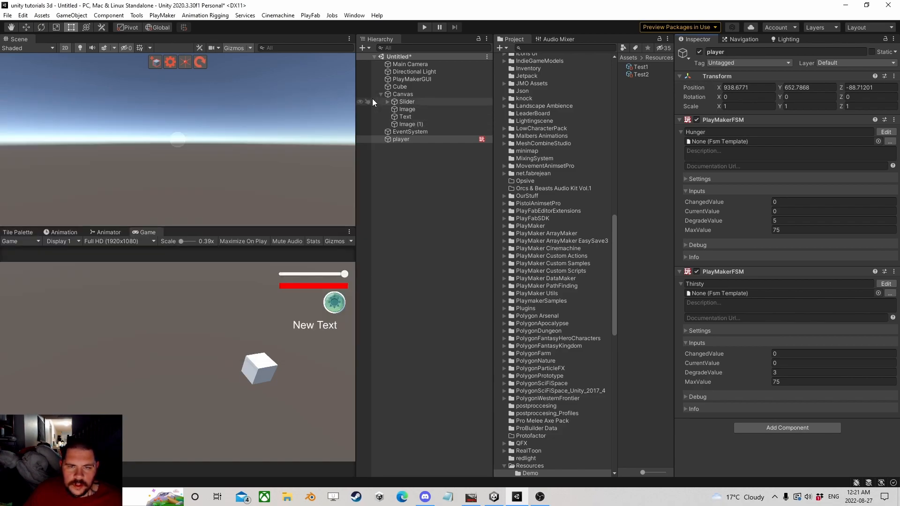
Duplicate the Thirsty FSM component on the player, collapse the two existing FSMs, and name the copy Sanity.
right_click(733, 269)
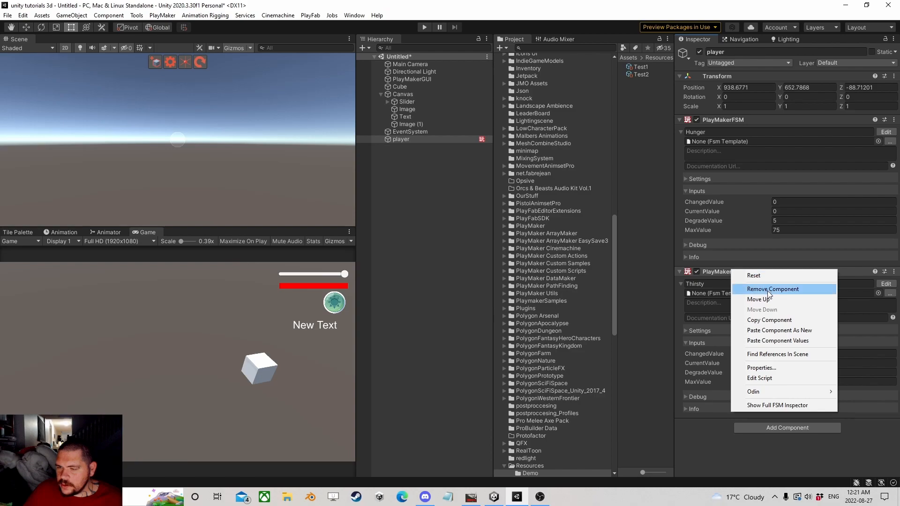
click(754, 317)
right_click(724, 272)
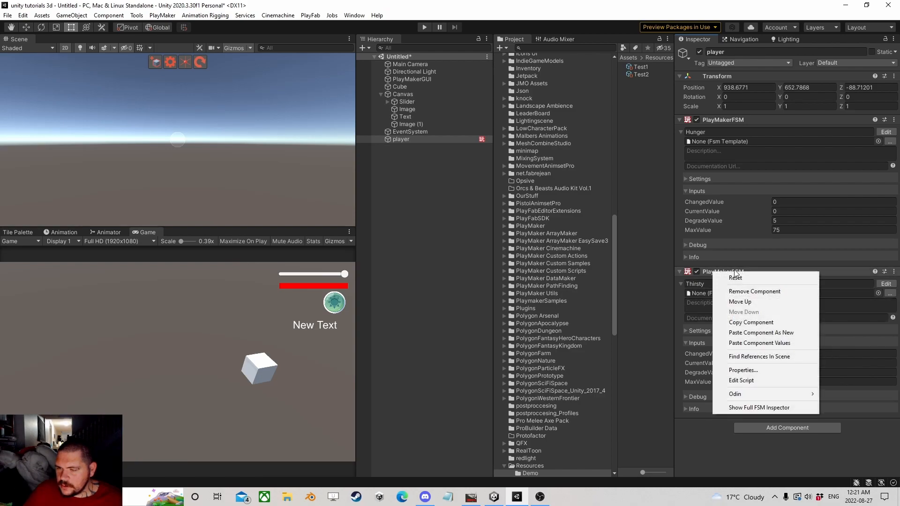
click(764, 332)
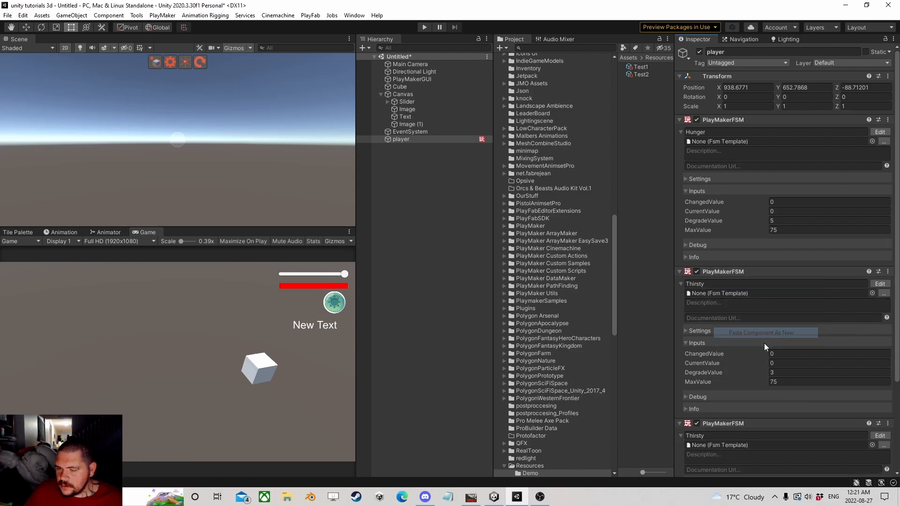
click(680, 120)
click(680, 130)
click(693, 152)
text(Sanity)
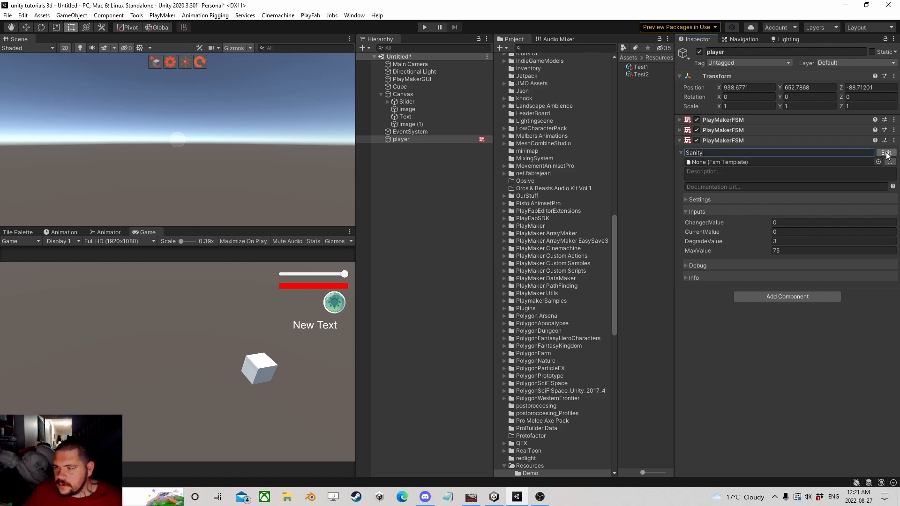
Set the Sanity FSM's MaxValue to 50 and its DegradeValue to 10.
click(788, 250)
drag(787, 250, 746, 252)
text(50)
click(735, 241)
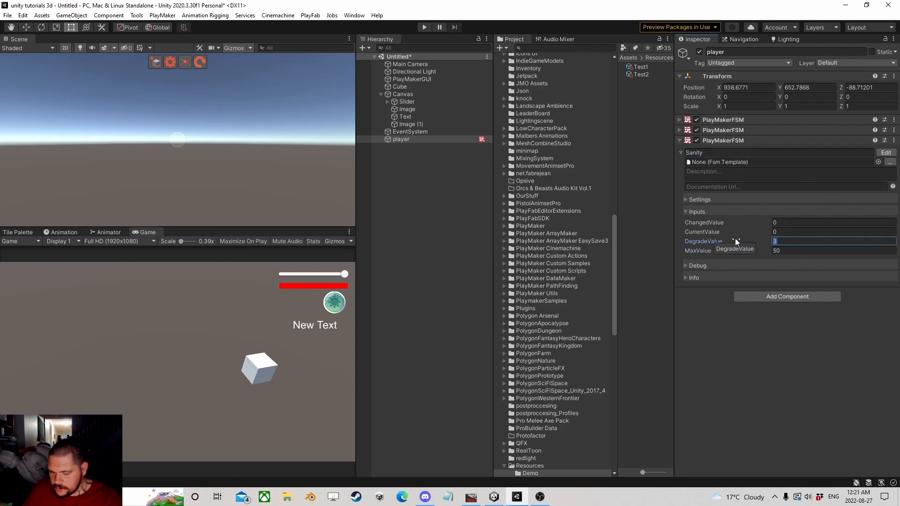
text(10)
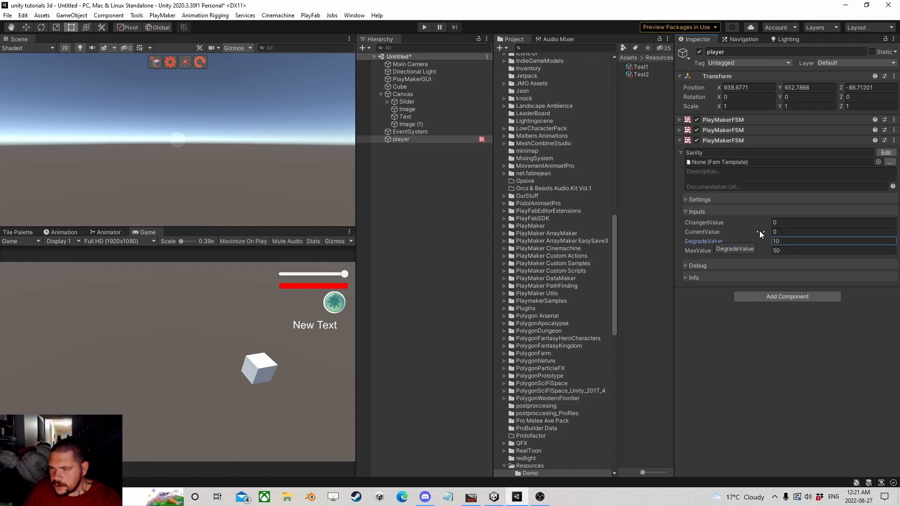
Open the Sanity FSM for editing and remove the action above Next Frame Event in its UpdateUI state.
click(886, 153)
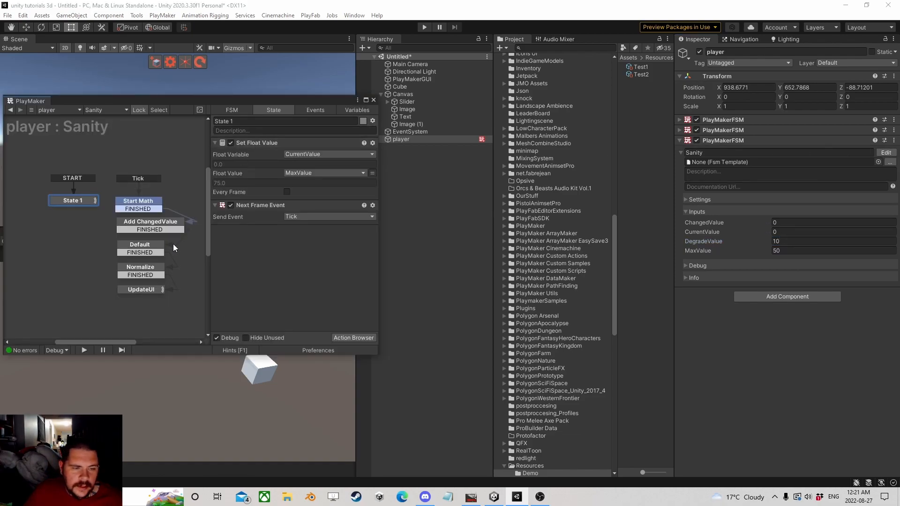
click(407, 117)
click(681, 213)
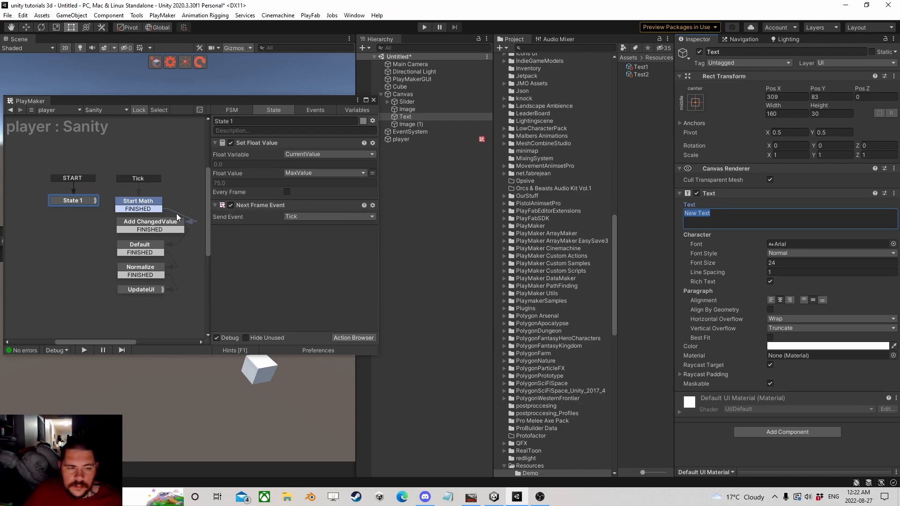
drag(233, 105, 318, 142)
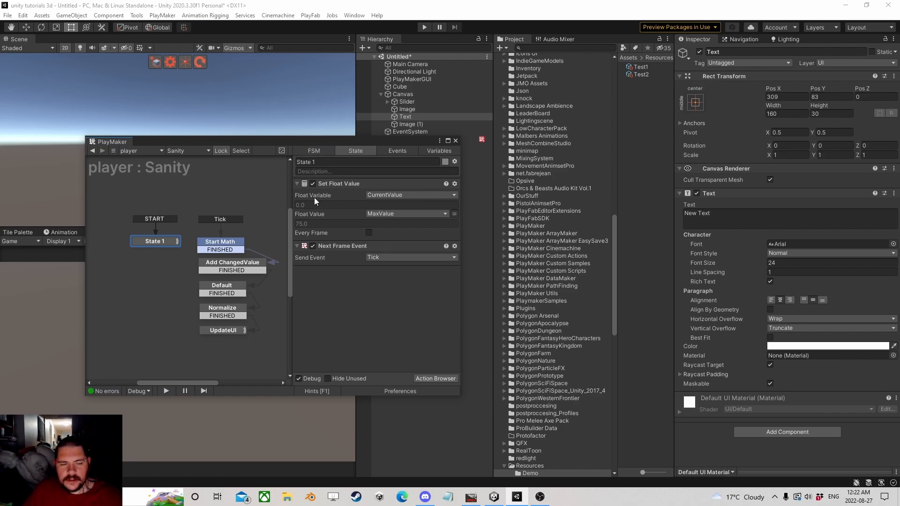
click(234, 307)
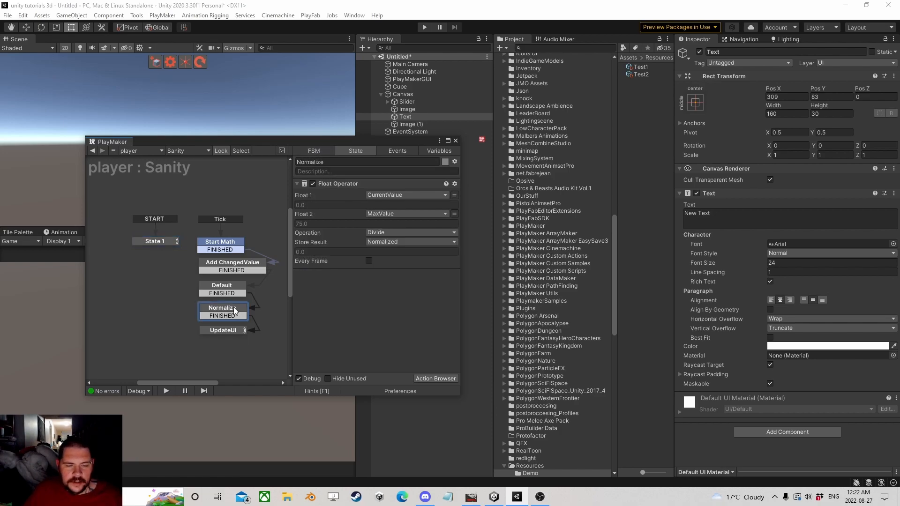
click(221, 329)
click(356, 183)
key(Delete)
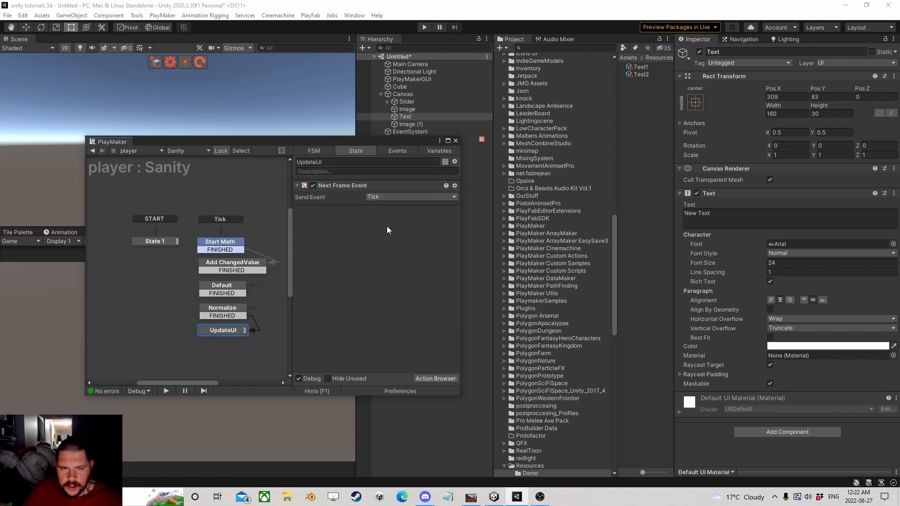
click(440, 378)
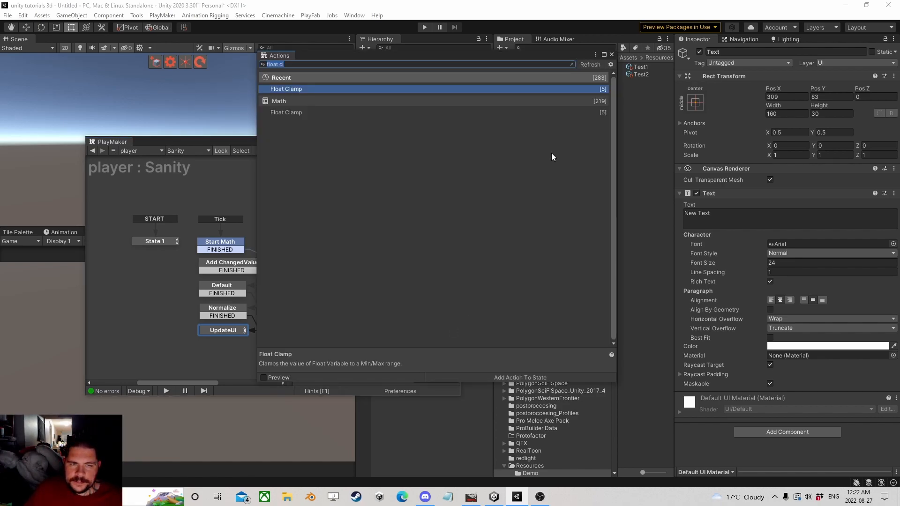
click(611, 54)
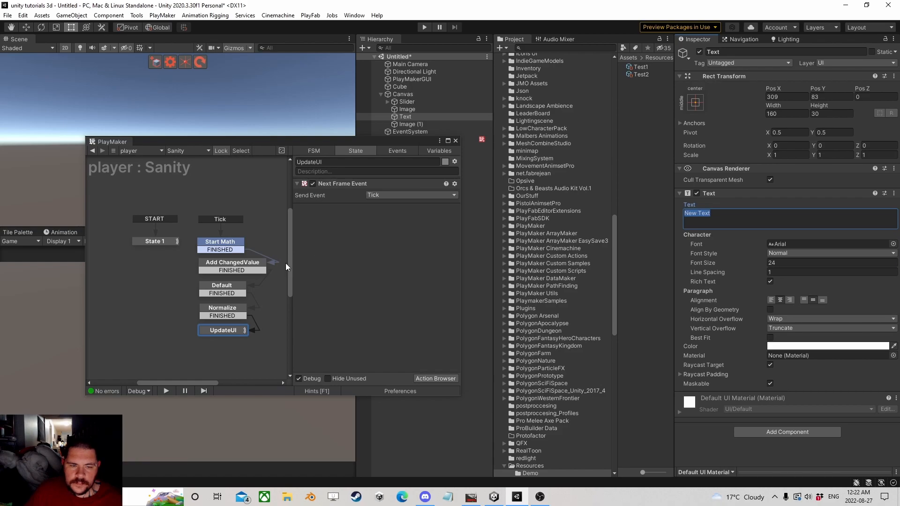
click(232, 313)
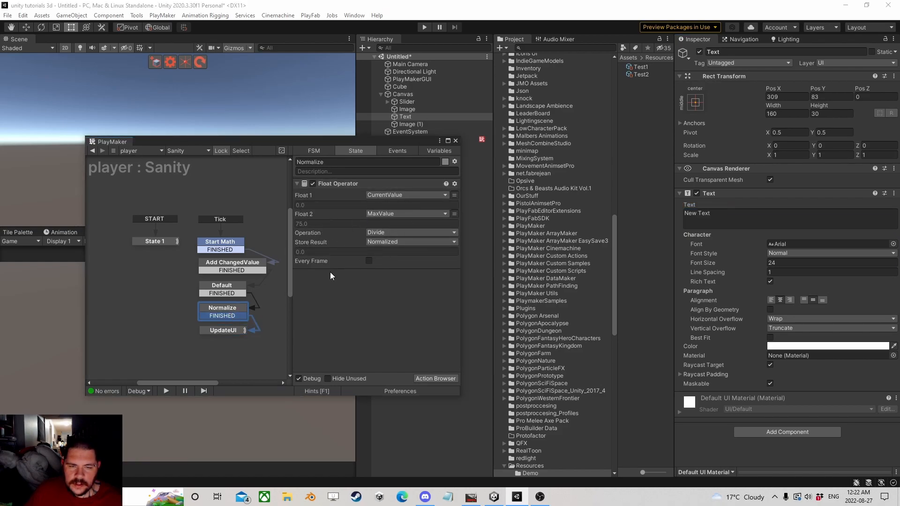
click(223, 333)
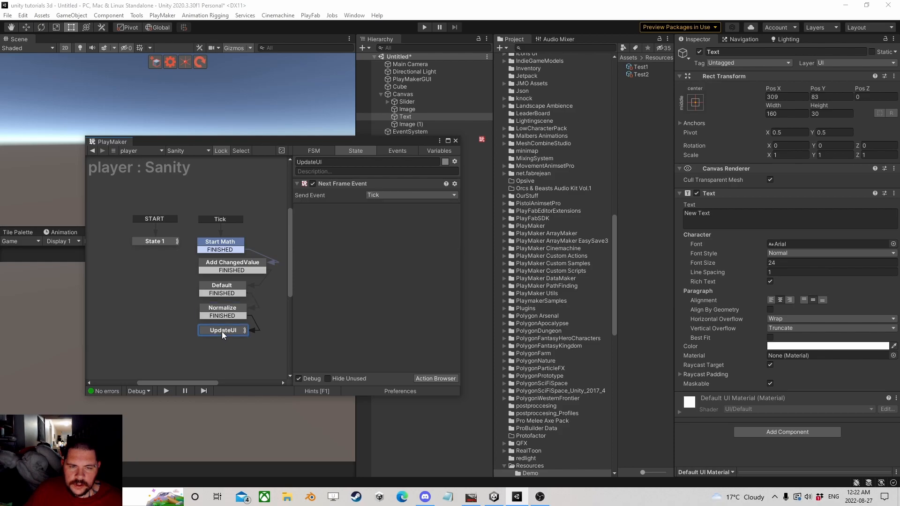
Copy the Float Operator action from Sanity's Normalize state and paste it before Next Frame Event in the UpdateUI state.
click(231, 309)
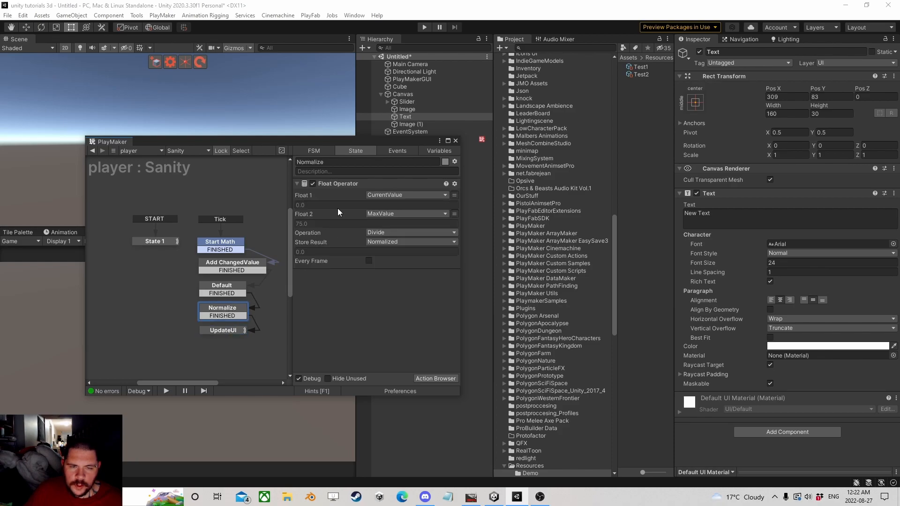
right_click(339, 184)
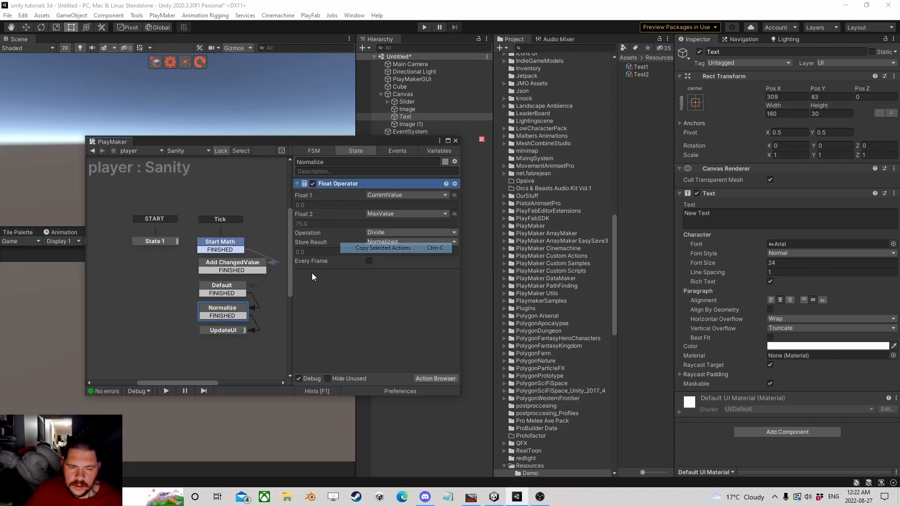
click(385, 248)
click(223, 332)
right_click(336, 183)
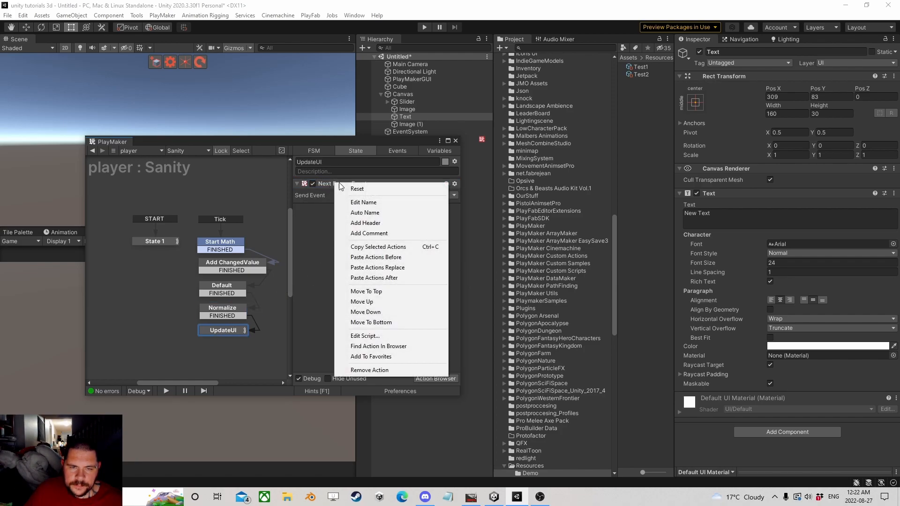
click(350, 257)
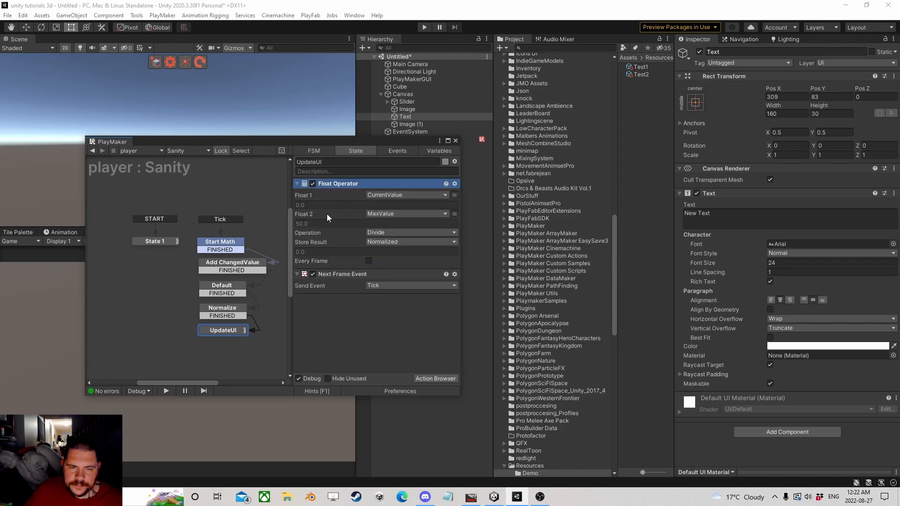
Configure the UpdateUI state's Float Operator with Float 1 as Normalized, Float 2 as 100, and the Multiply operation.
click(397, 199)
click(409, 253)
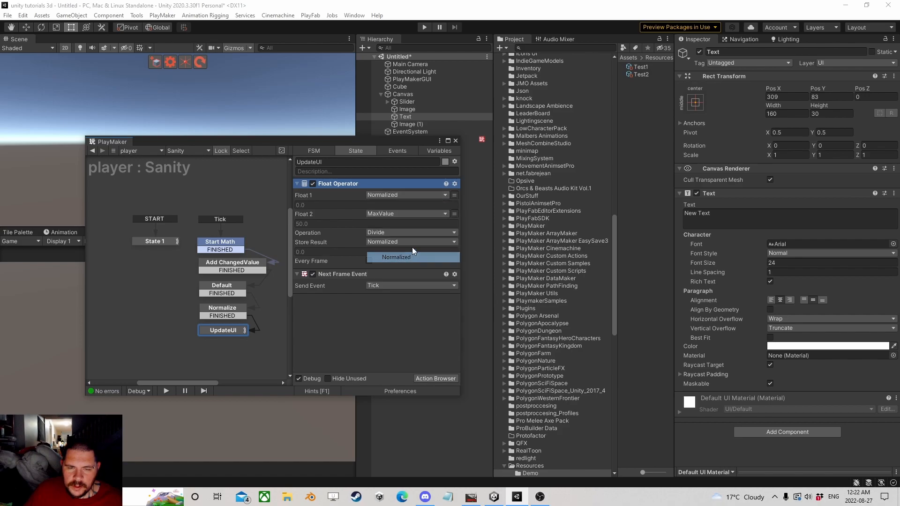
click(455, 215)
text(100)
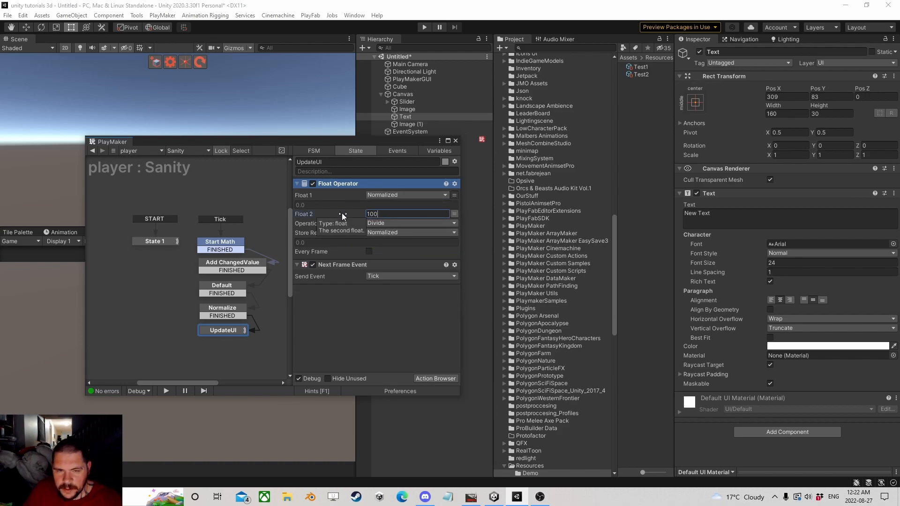
click(388, 224)
click(393, 254)
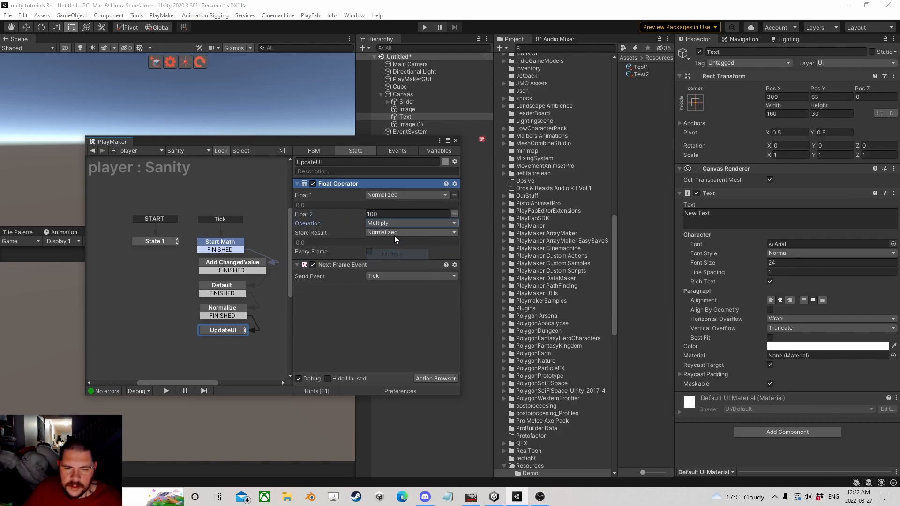
Store the Float Operator's result in a new variable named TextPercent.
click(395, 234)
click(403, 337)
text(Text)
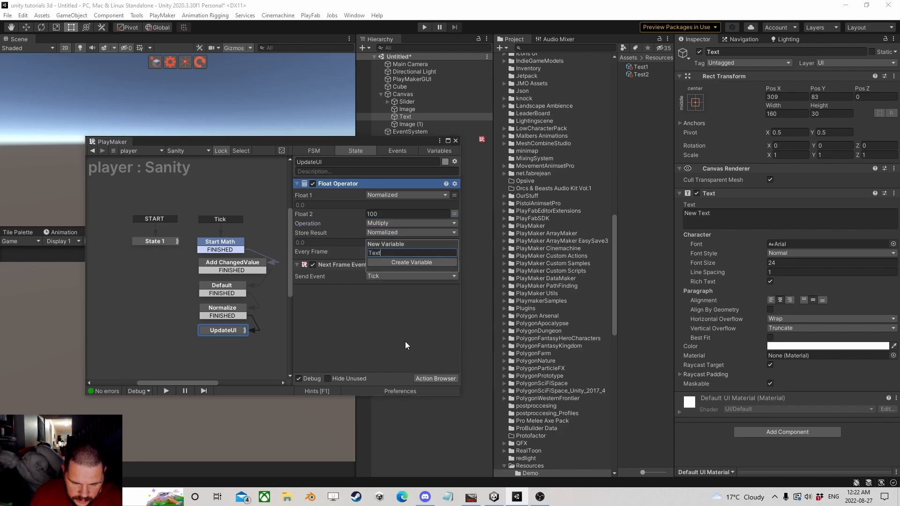
text(Percent)
key(Return)
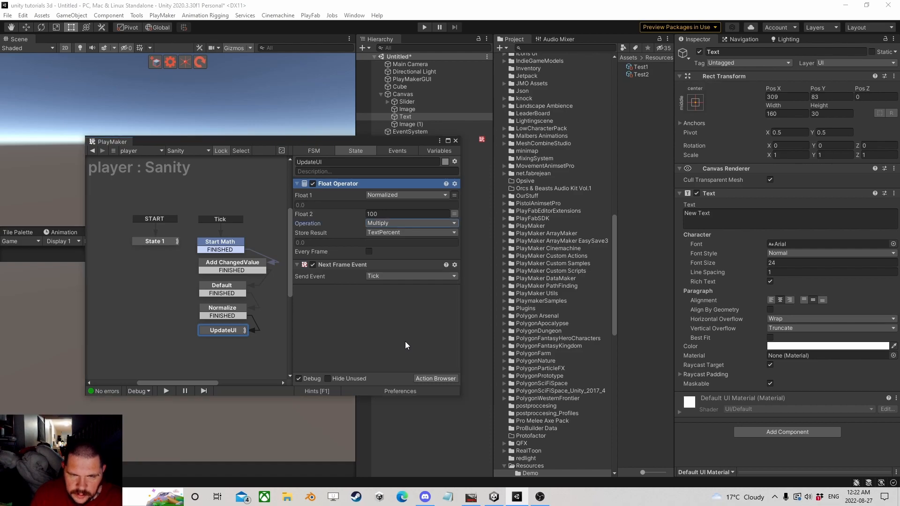
Search the available PlayMaker actions for "format" and clear the search again.
click(431, 378)
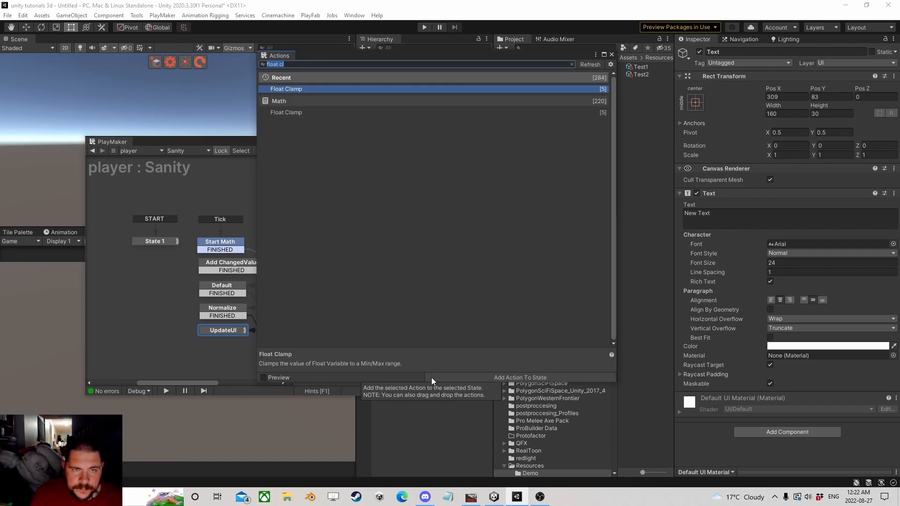
text(format)
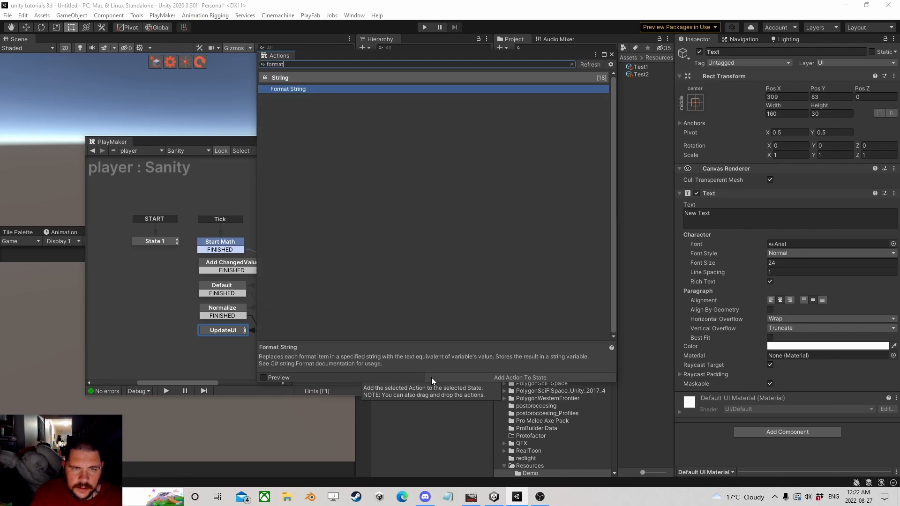
key(BackSpace)
key(BackSpace)
key(BackSpace)
key(BackSpace)
key(BackSpace)
key(BackSpace)
Search the actions for "convert float" and add Convert Float To String to the UpdateUI state.
text(conv)
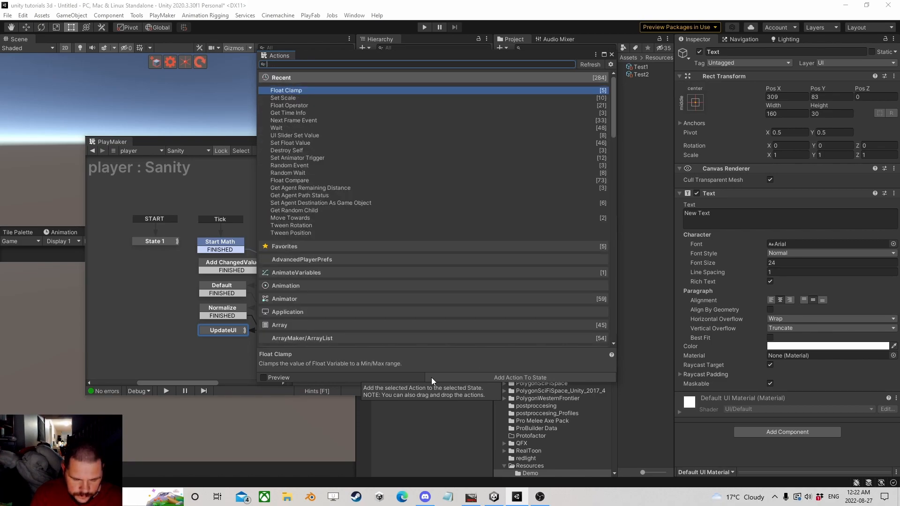
text(ert )
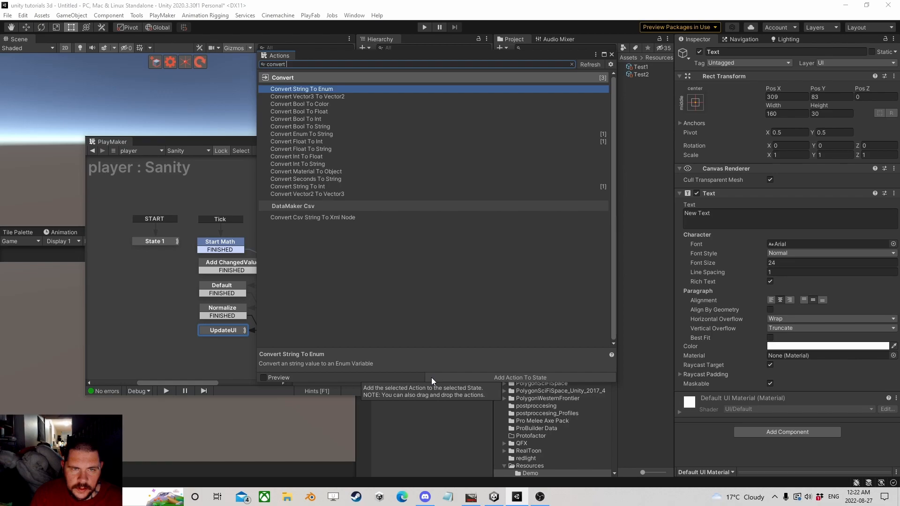
text(float)
key(Down)
key(Down)
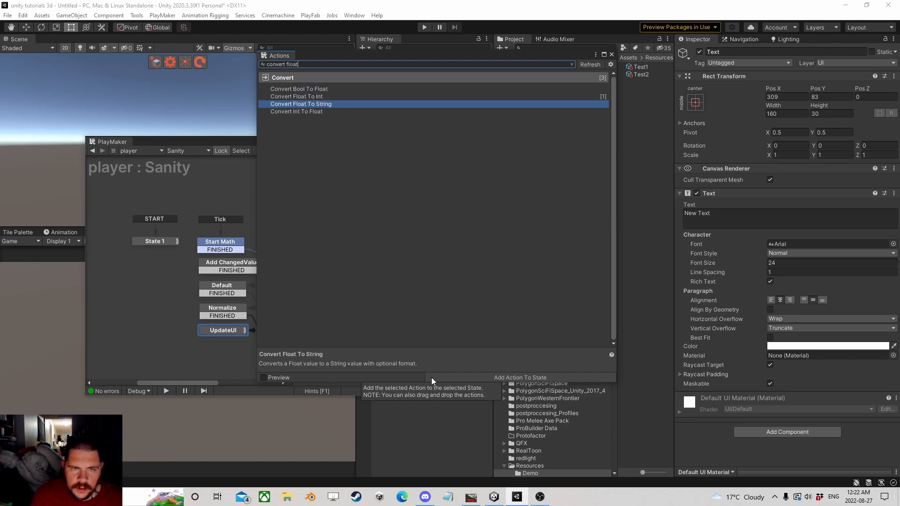
key(Return)
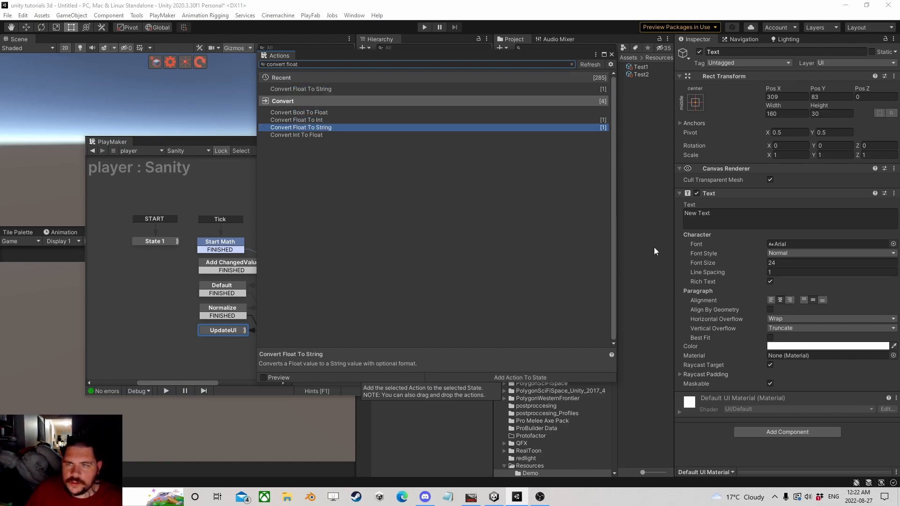
Place Convert Float To String between the Float Operator and Next Frame Event, with TextPercent as its Float Variable.
click(612, 55)
drag(327, 184, 325, 317)
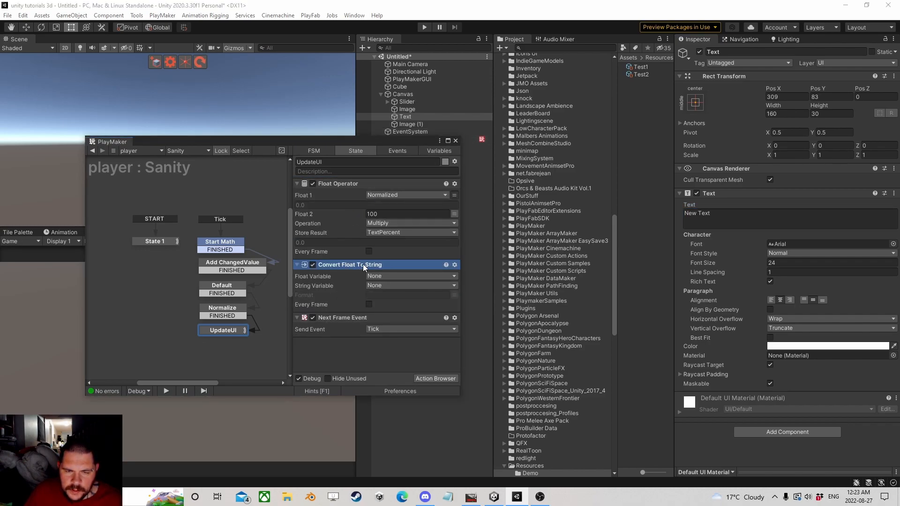
click(378, 278)
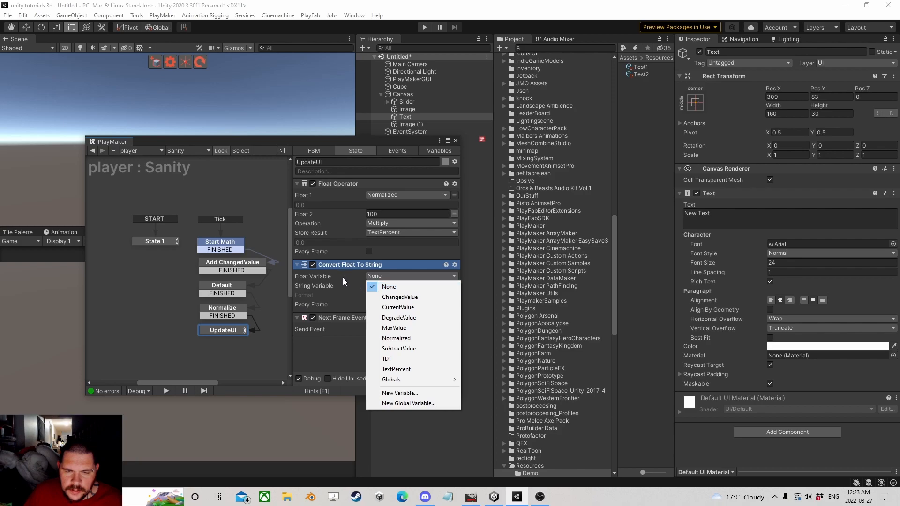
click(342, 279)
click(400, 276)
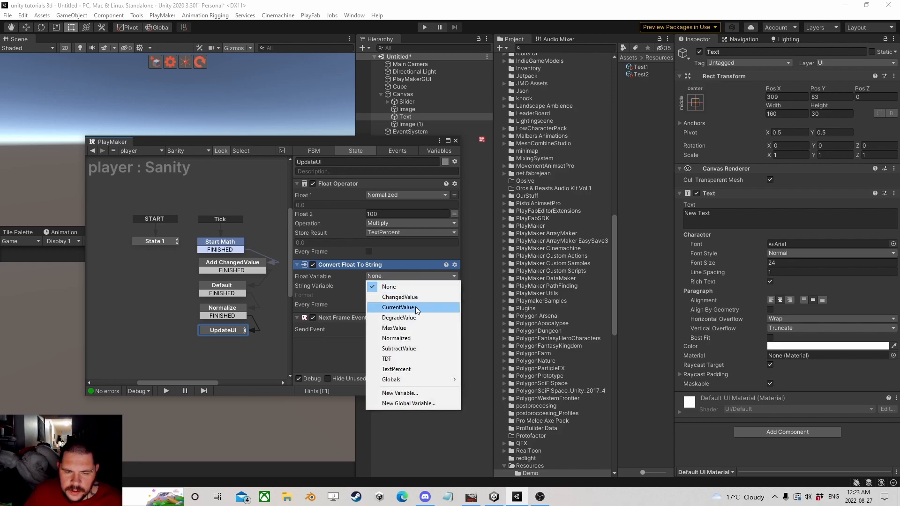
click(398, 369)
Store the converted string in a new variable named TextPercentText.
click(382, 297)
click(401, 328)
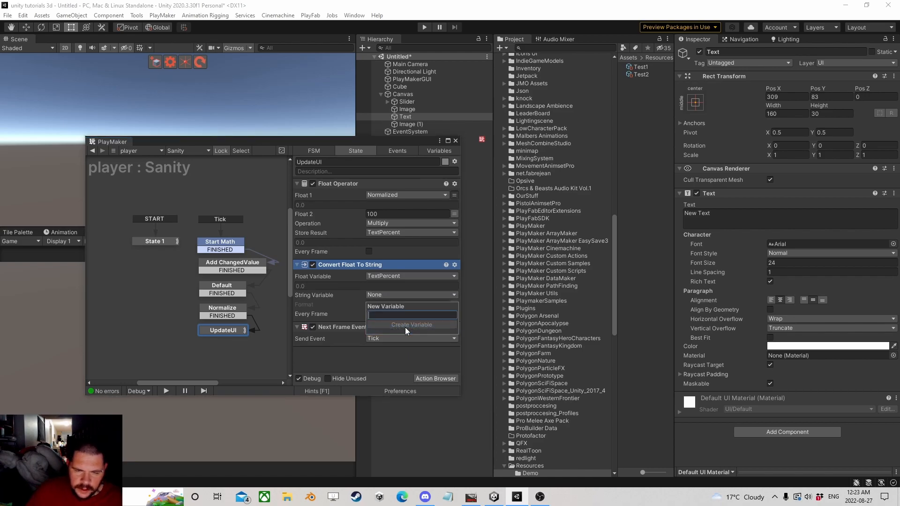
text(T)
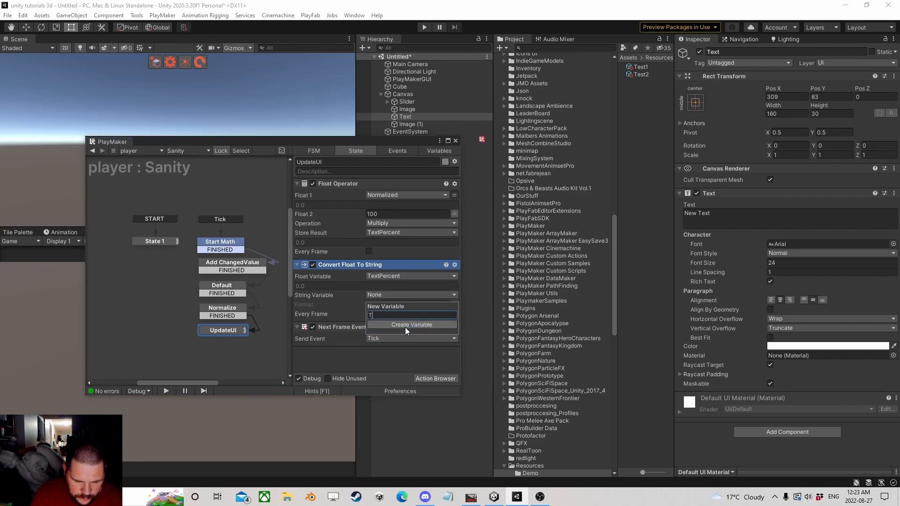
text(extPerc)
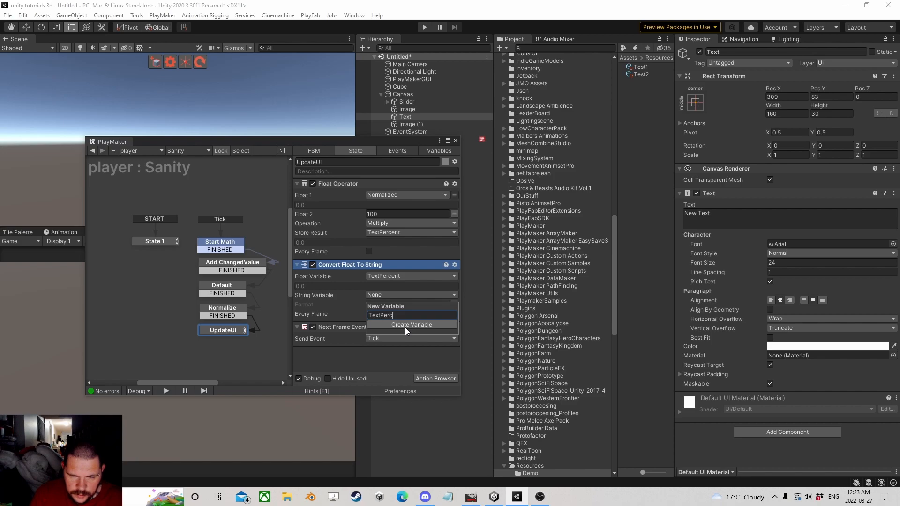
text(entText)
click(405, 325)
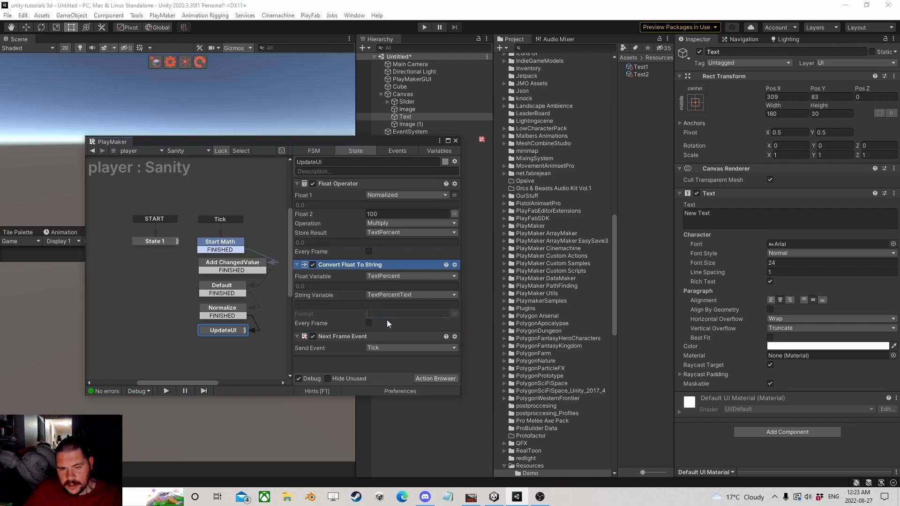
Set the Convert Float To String format to 00.0, and collapse that action and the Float Operator.
click(395, 315)
text(00)
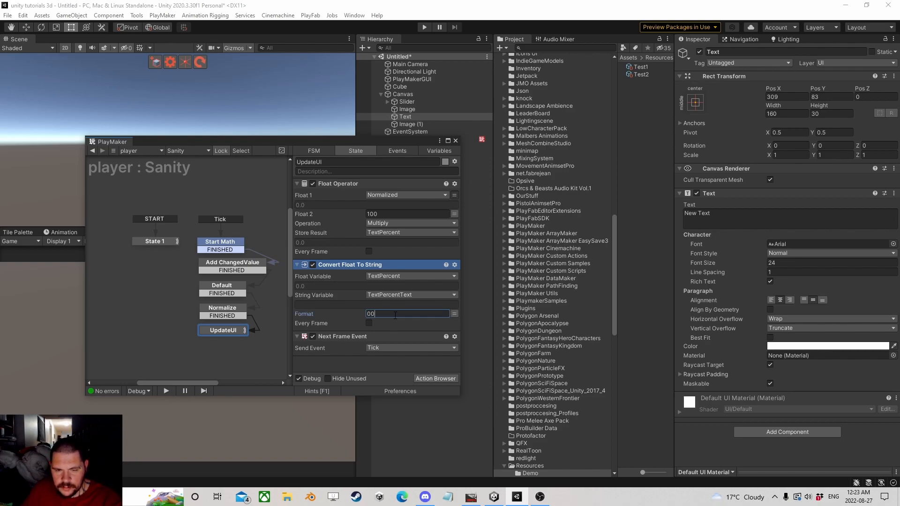
text(.0)
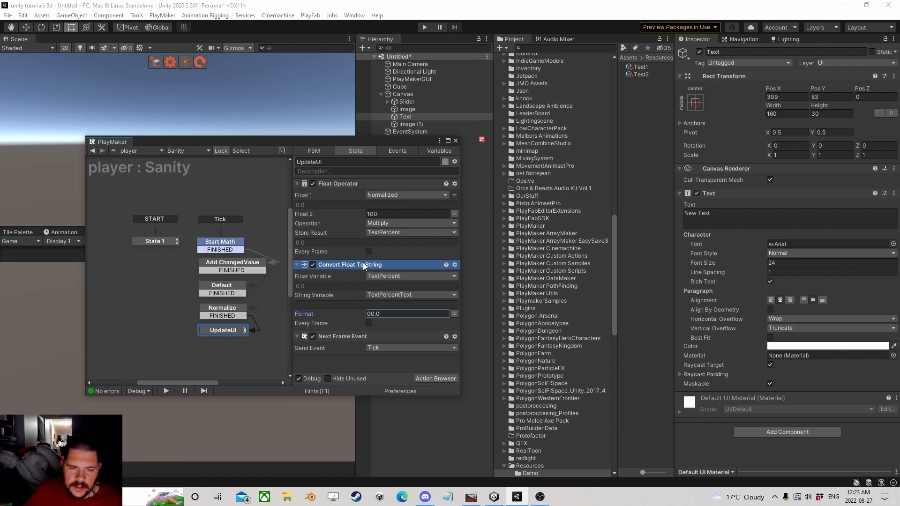
click(298, 184)
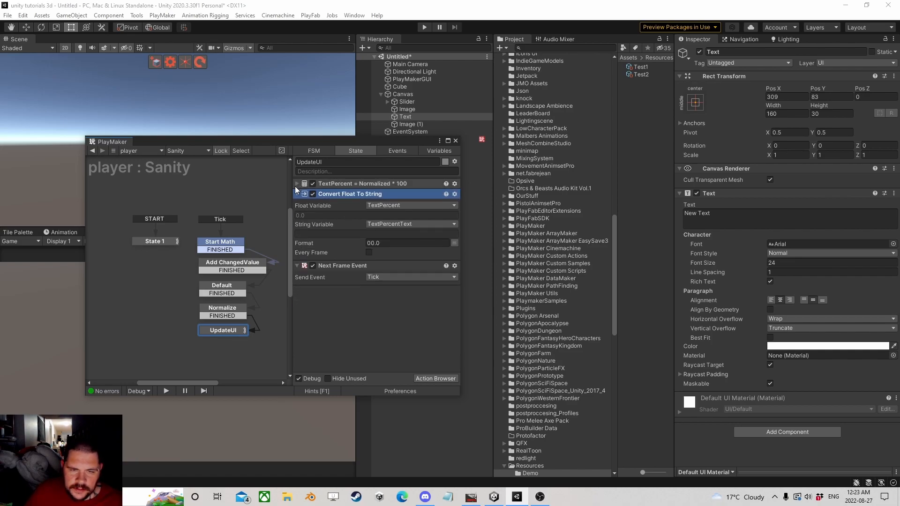
click(298, 194)
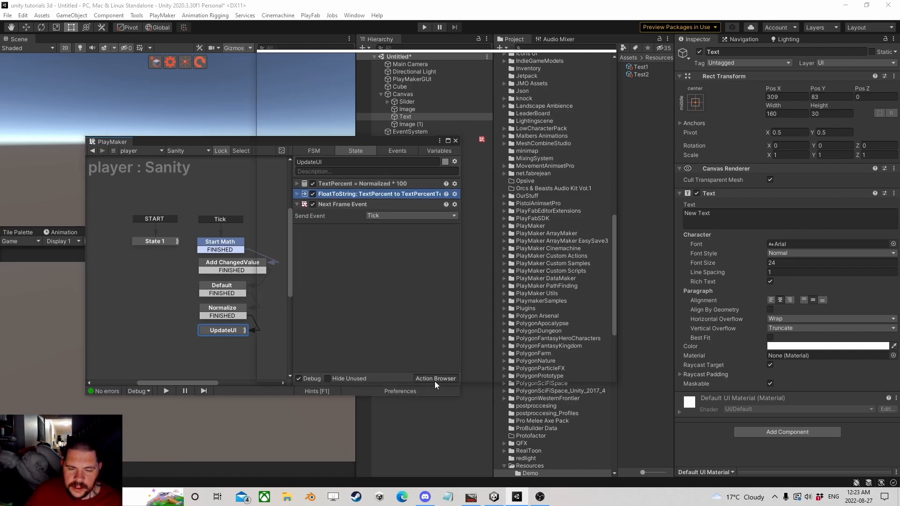
Search the actions for "build stri" and add Build String to the UpdateUI state above Next Frame Event.
click(434, 378)
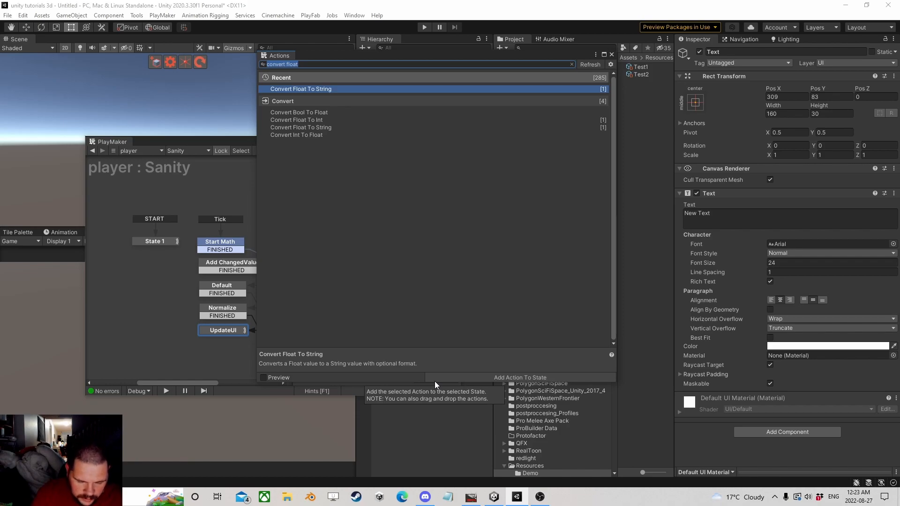
text(build stri)
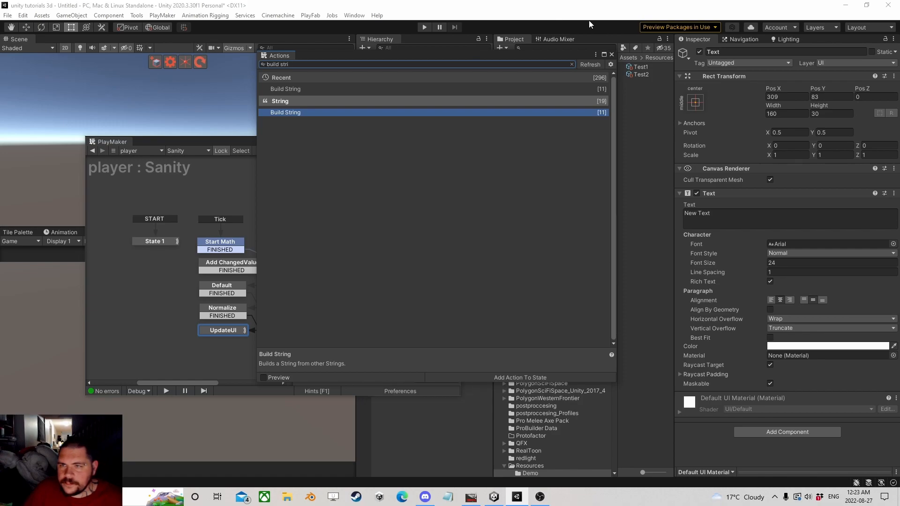
click(612, 54)
drag(334, 183, 364, 291)
Set Build String to 2 string parts, with the TextPercentText variable as Element 0 and % as Element 1.
click(395, 215)
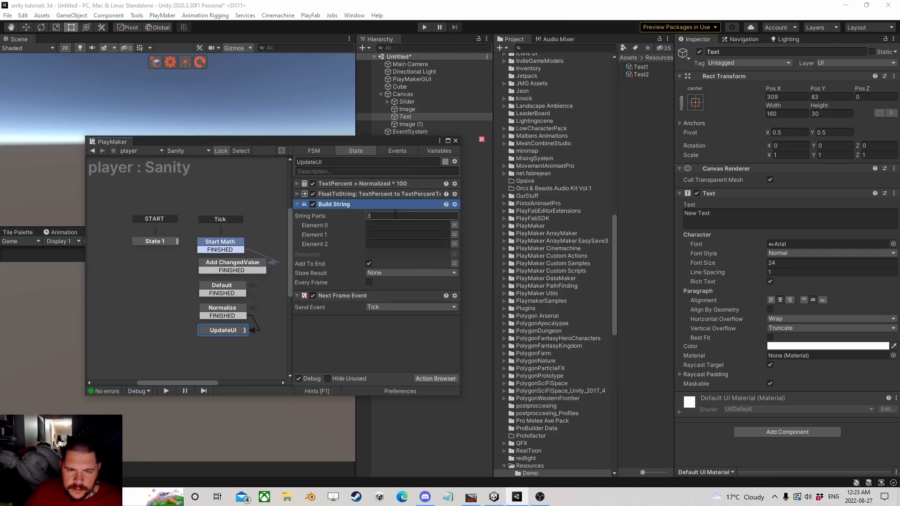
text(2)
click(455, 225)
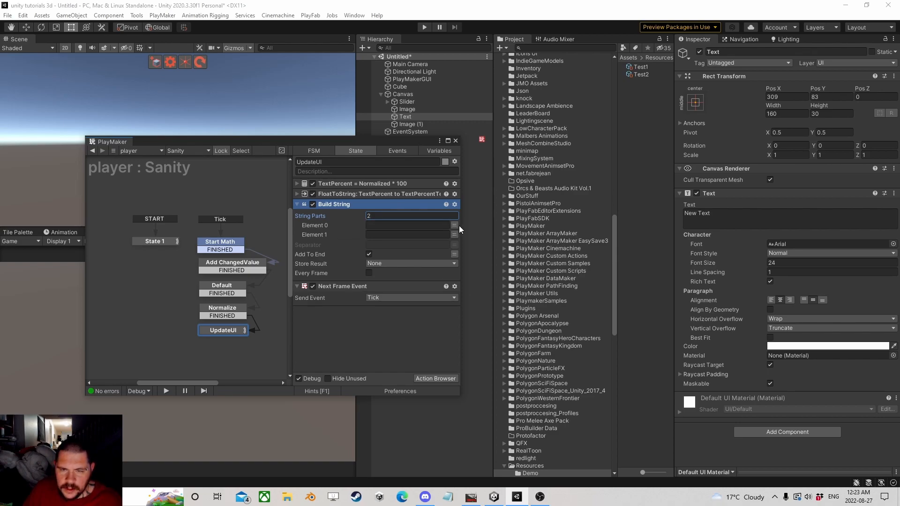
click(426, 227)
click(416, 243)
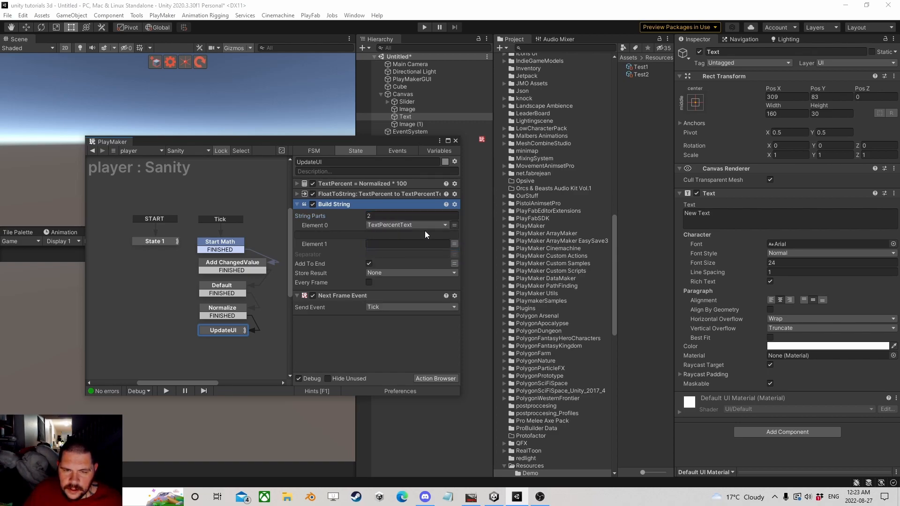
text(%)
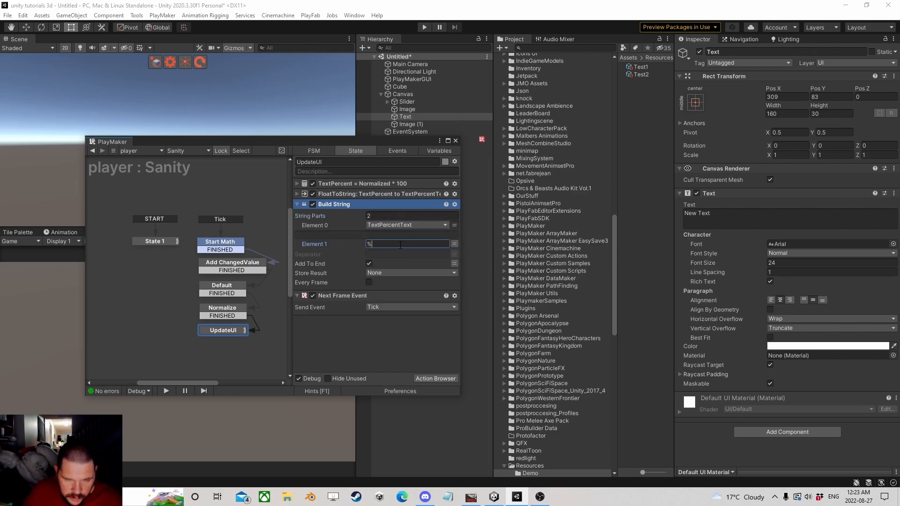
Turn off Add To End in Build String and store the result in a new variable named FinalText.
click(370, 264)
click(384, 273)
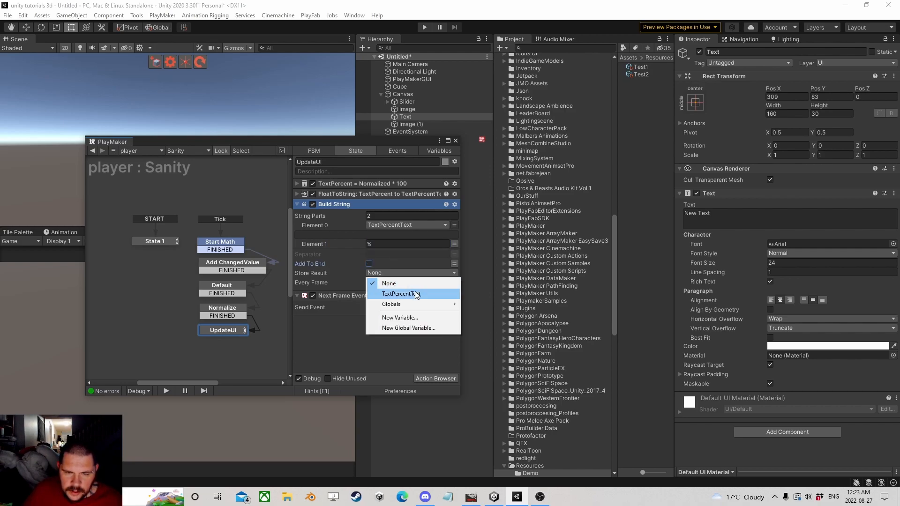
click(403, 316)
text(Final)
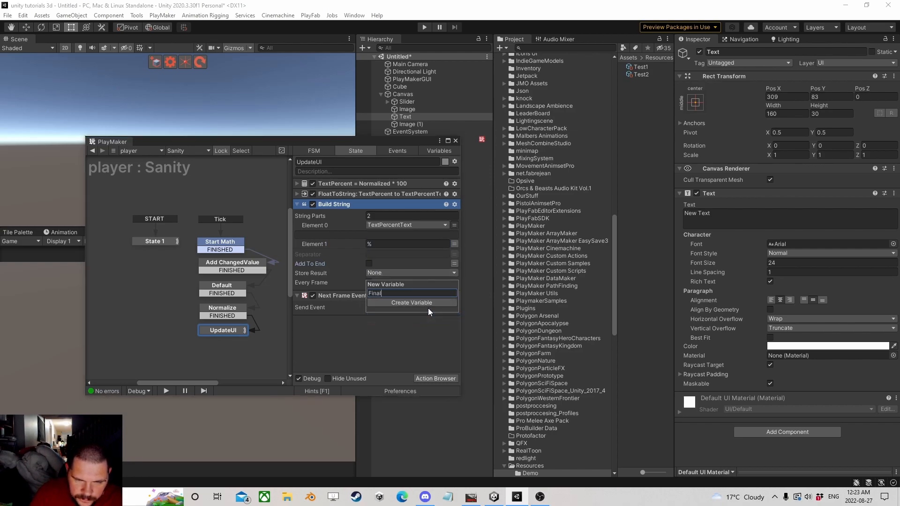
text(Text)
key(Return)
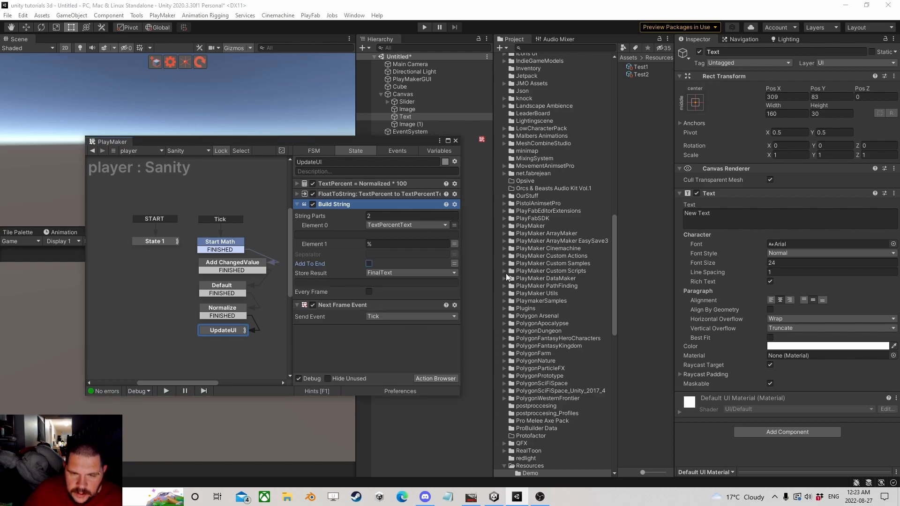
Add a UI Text Set Text action targeting the canvas Text object to the UpdateUI state, above Next Frame Event.
drag(424, 140, 301, 109)
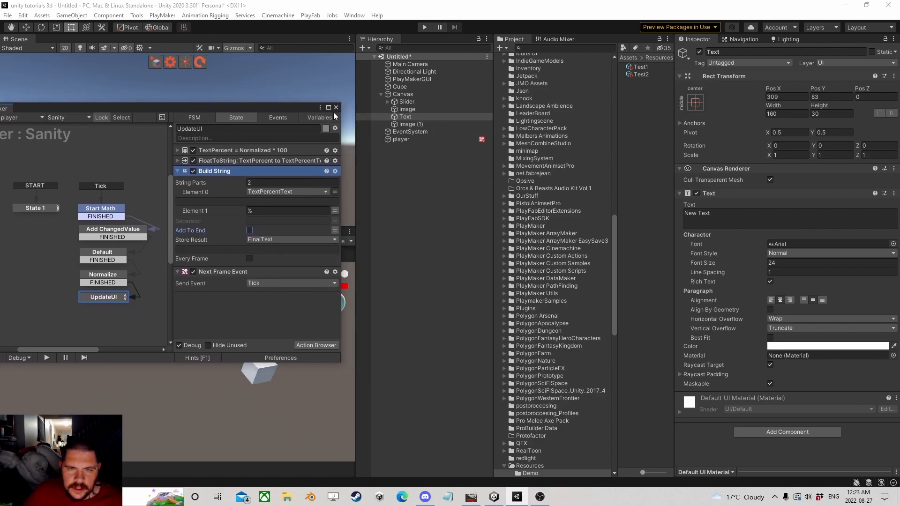
drag(406, 117, 230, 269)
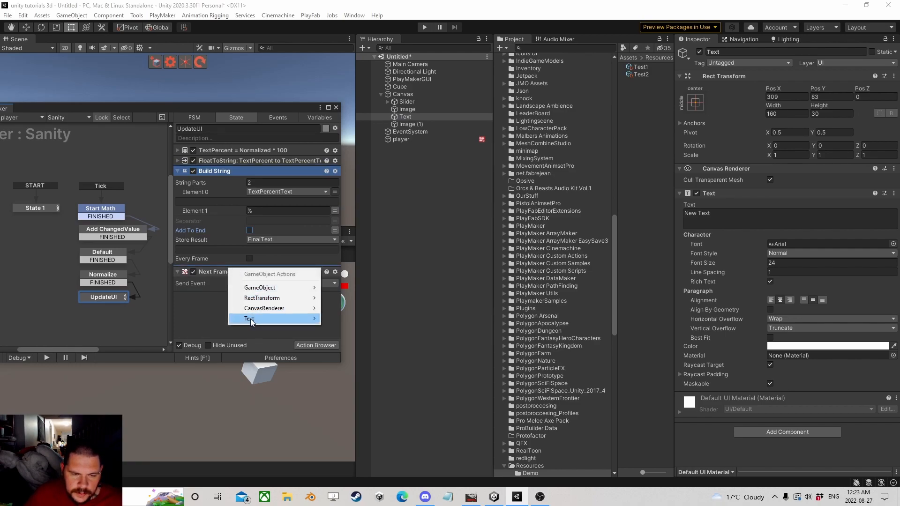
mouse_move(251, 322)
mouse_move(374, 354)
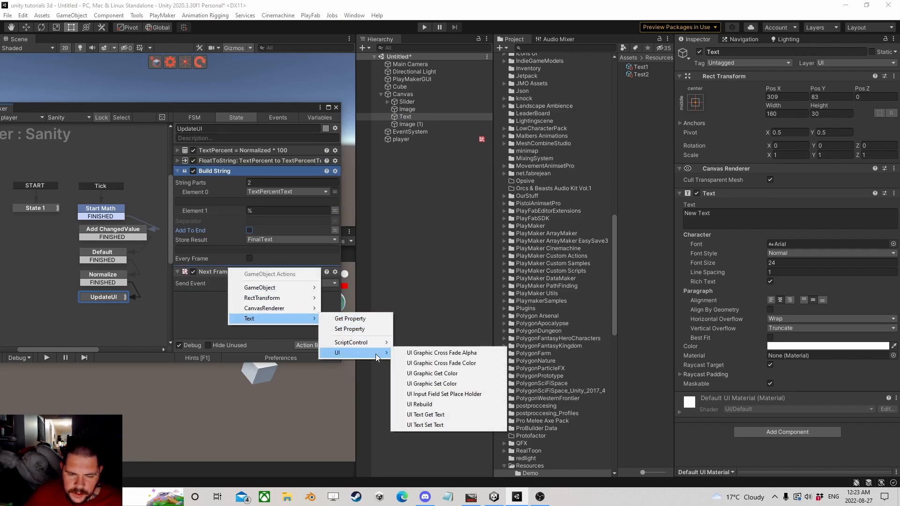
click(431, 425)
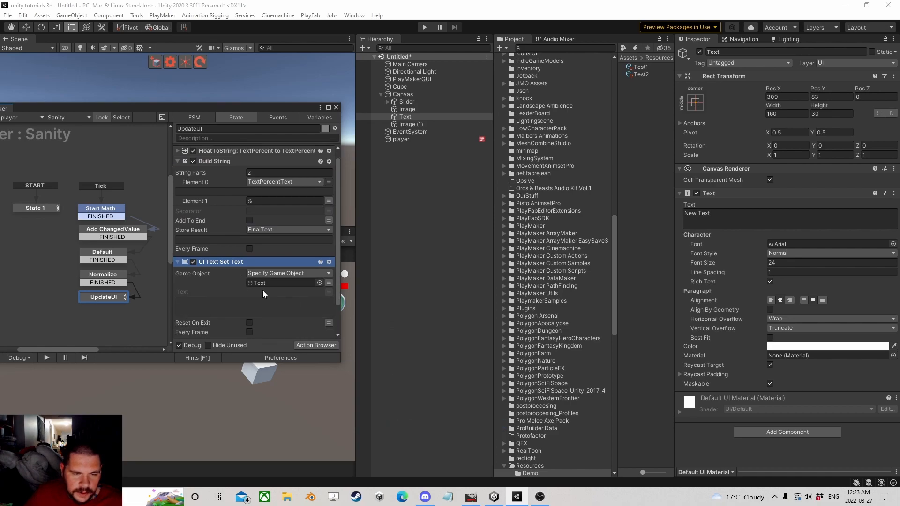
Set the UI Text Set Text action's Text to the FinalText variable.
click(329, 293)
click(271, 294)
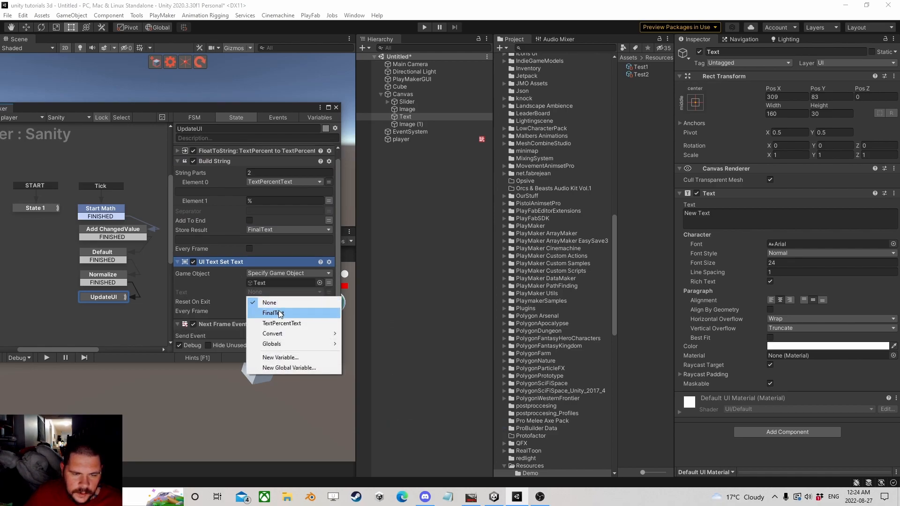
click(274, 312)
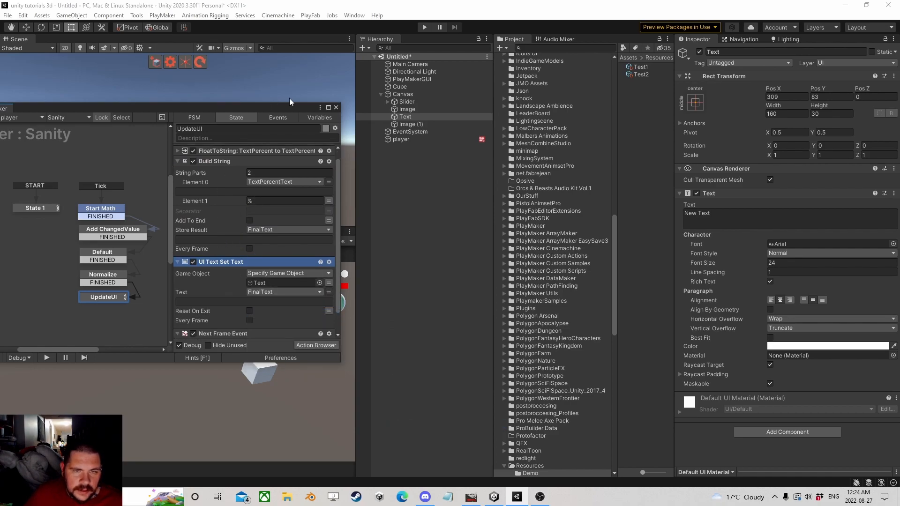
Close the PlayMaker editor and play the scene to check the sanity percentage text, then stop playback.
click(336, 108)
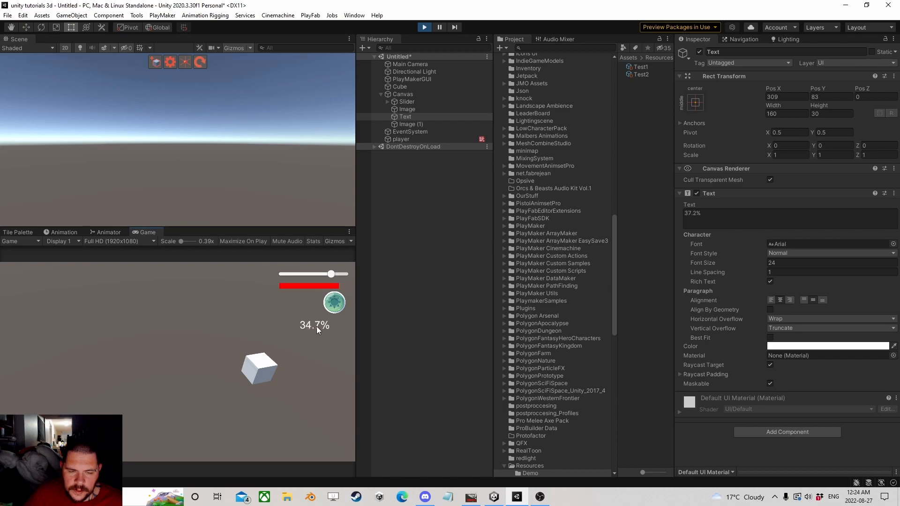
click(425, 28)
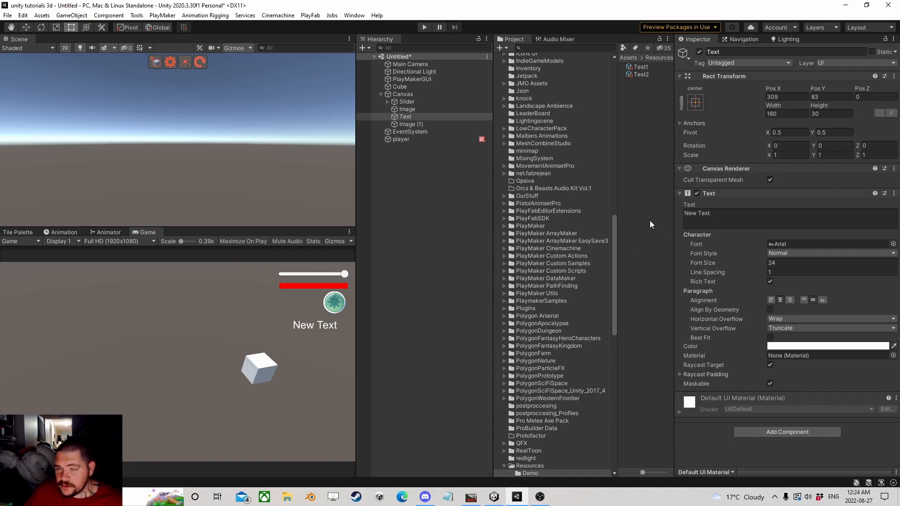
Set the player's Sanity FSM inputs to a MaxValue of 200 and a DegradeValue of 3.
click(417, 139)
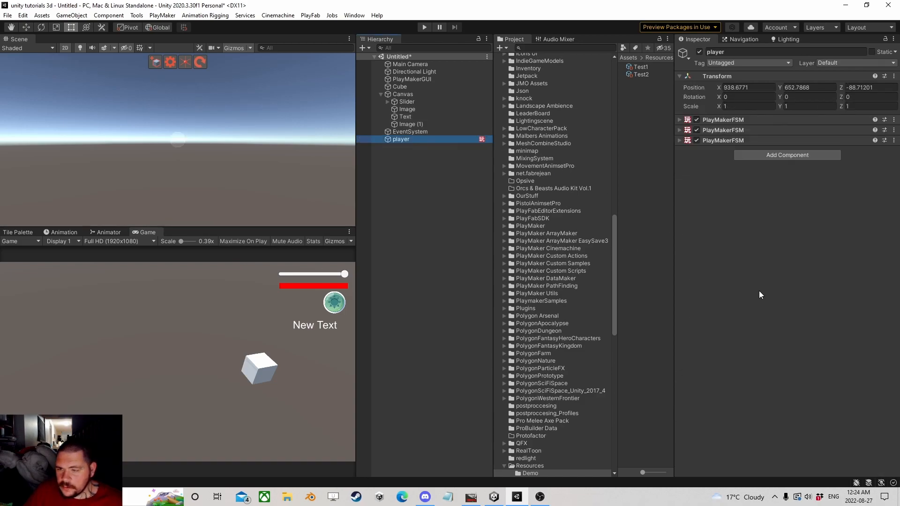
click(680, 140)
click(778, 241)
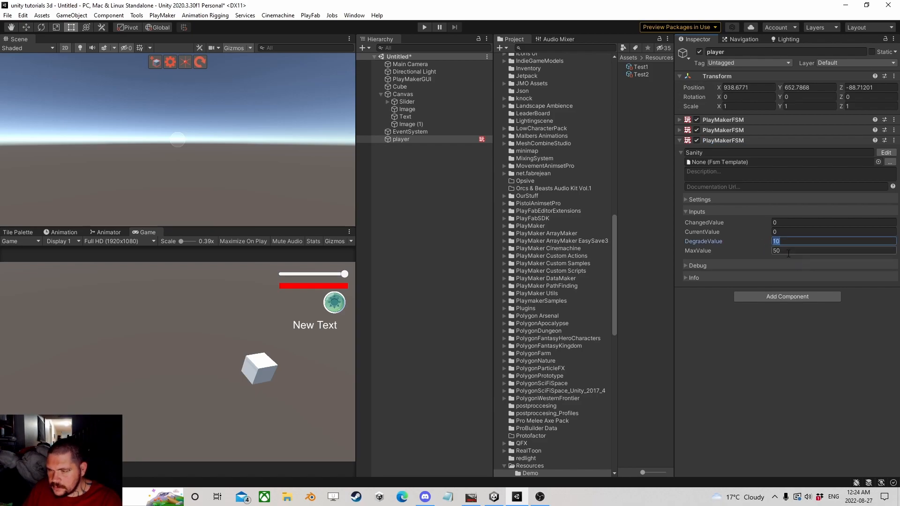
click(786, 252)
text(200)
click(749, 242)
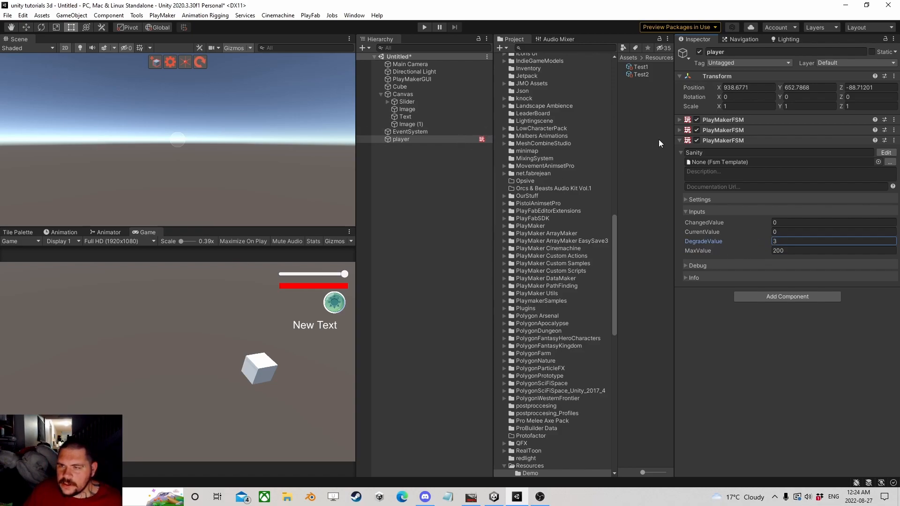
Copy the player's first PlayMakerFSM component and paste it as a new component on the same object.
click(679, 141)
right_click(712, 141)
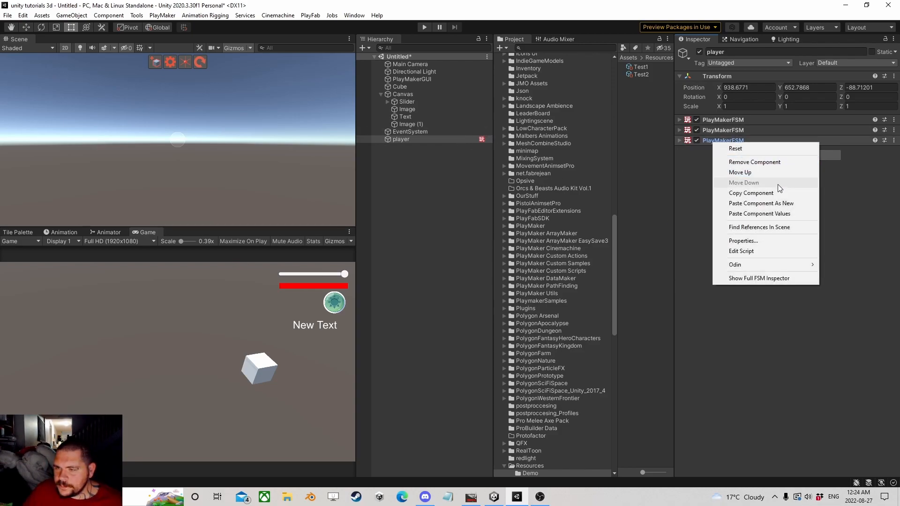
click(764, 192)
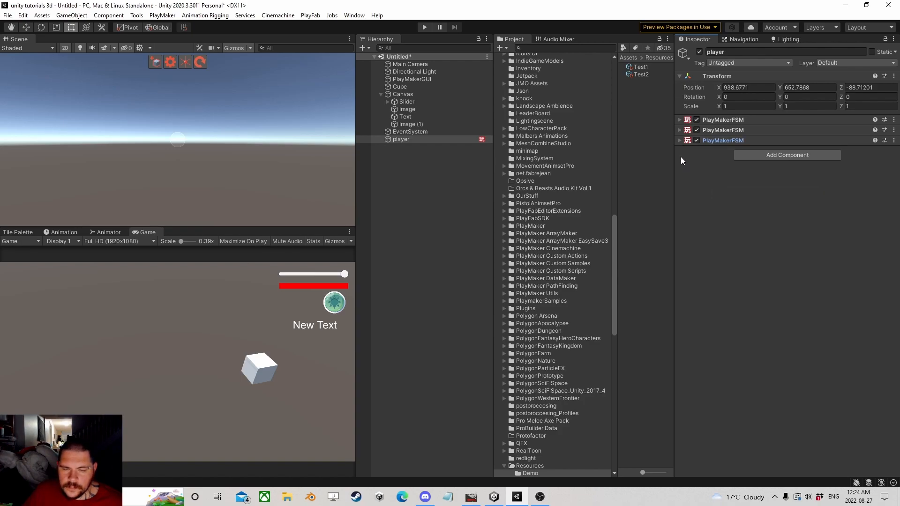
right_click(716, 120)
click(718, 170)
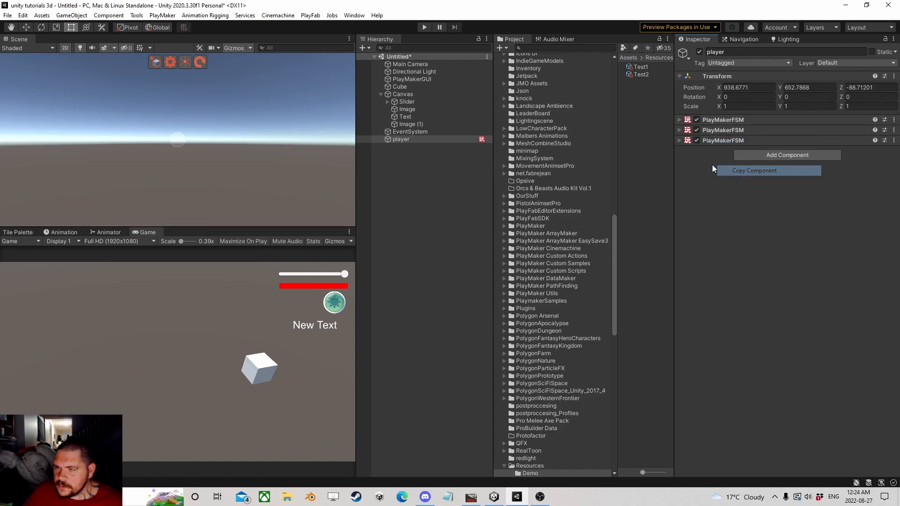
right_click(709, 140)
click(755, 202)
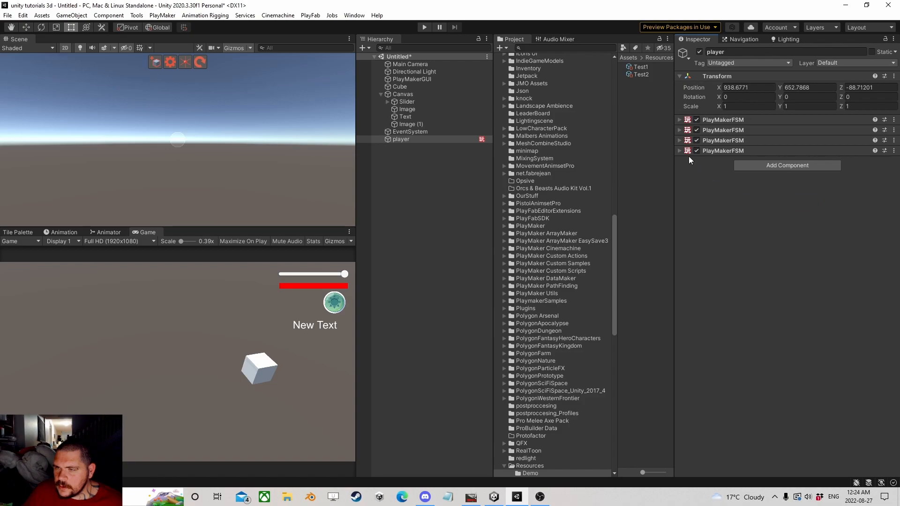
Rename the pasted fourth FSM to Infection and set its MaxValue to 100 and DegradeValue to 0.5.
click(679, 151)
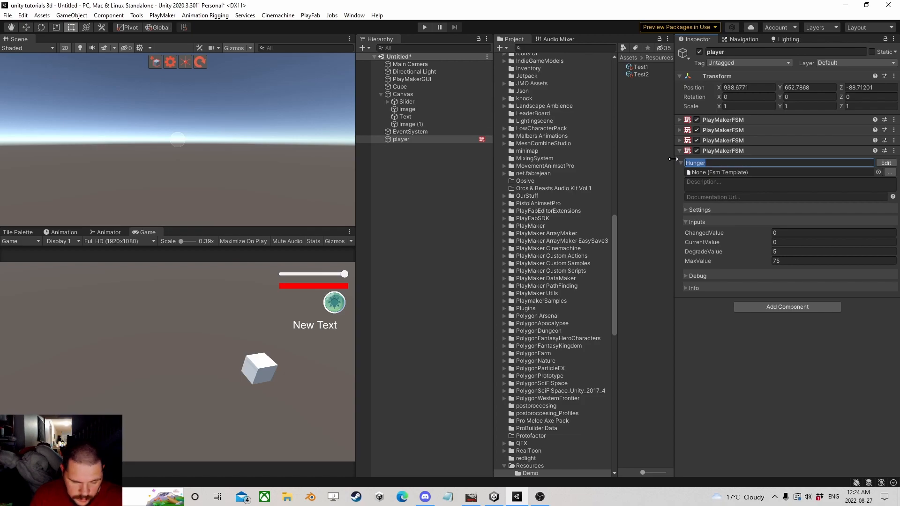
text(Infection)
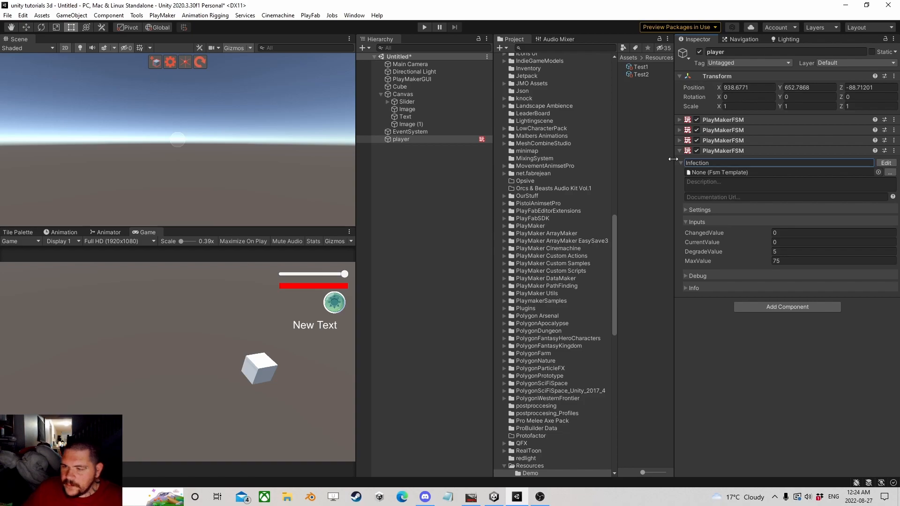
click(765, 261)
text(100)
click(753, 252)
text(.5)
key(Return)
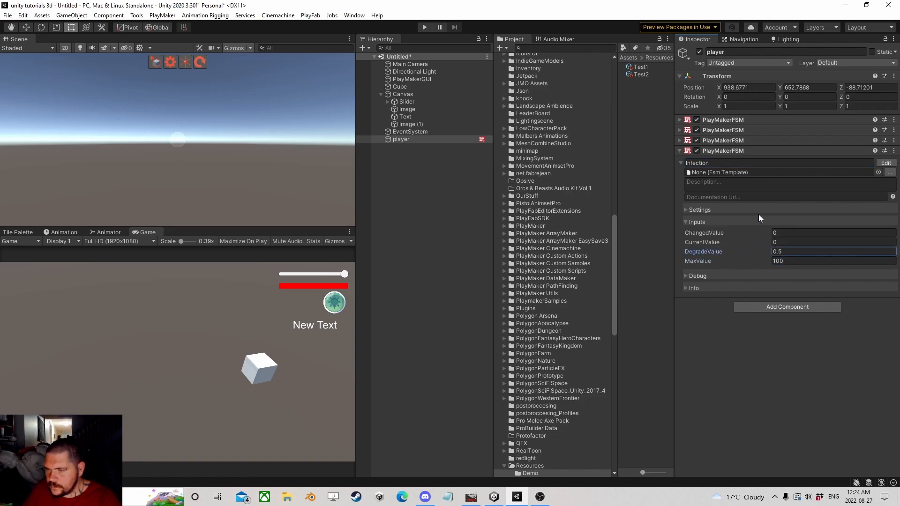
Open the Infection FSM for editing and remove the UI Slider Set Value action from its UpdateUI state.
click(886, 163)
drag(331, 121, 296, 94)
click(412, 124)
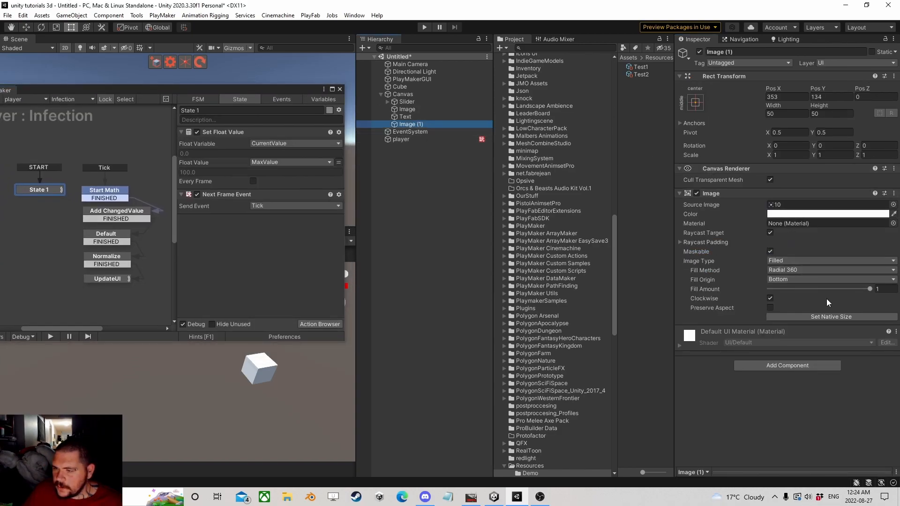
click(870, 289)
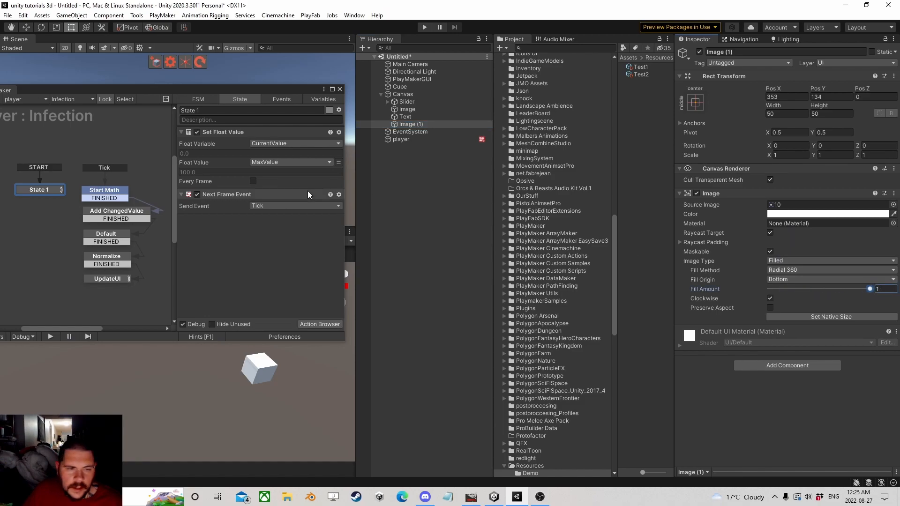
click(106, 279)
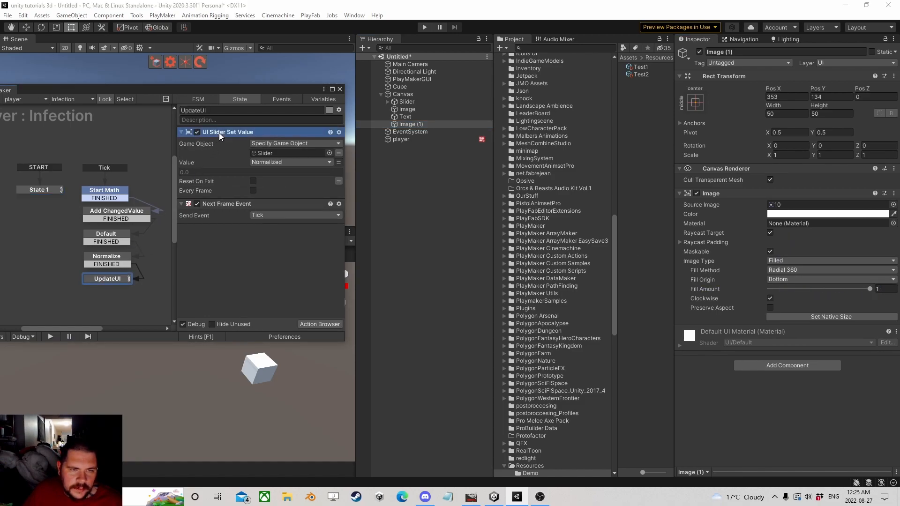
right_click(222, 134)
click(257, 299)
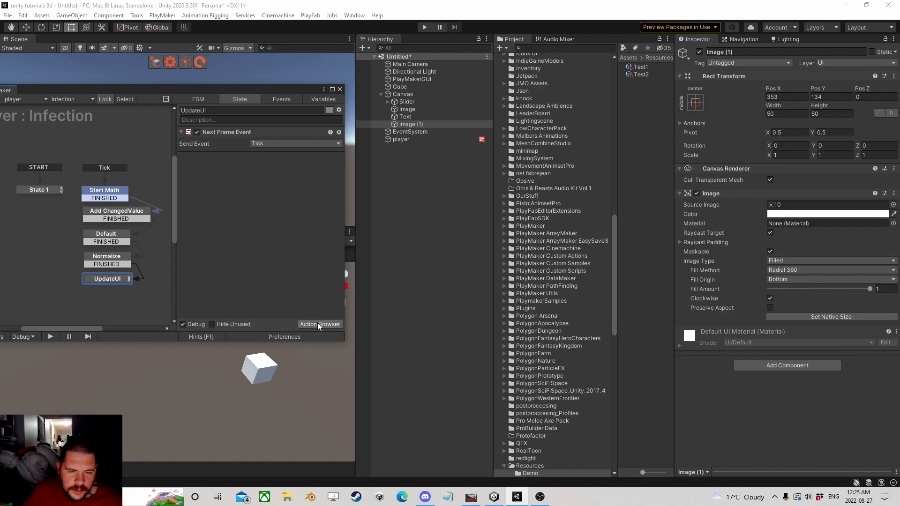
Add a UI Image Set Fill Amount action to the Infection FSM's UpdateUI state.
click(317, 322)
text(set fill)
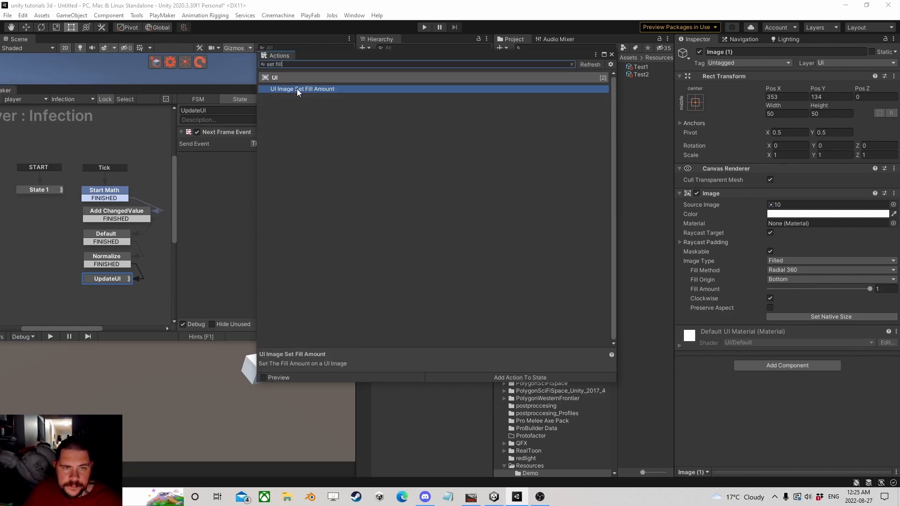
double_click(297, 89)
click(611, 55)
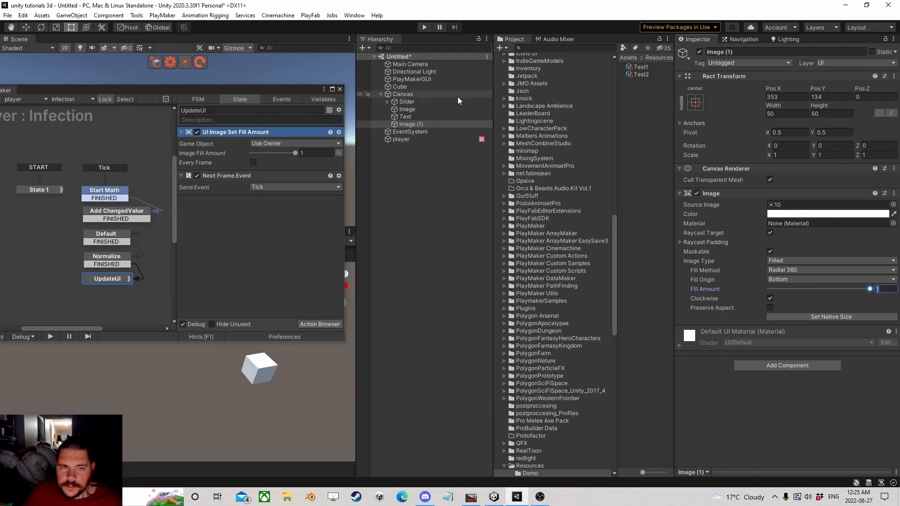
Target the UI Image Set Fill Amount action at Image (1) and drive its fill amount with the Normalized variable.
click(269, 143)
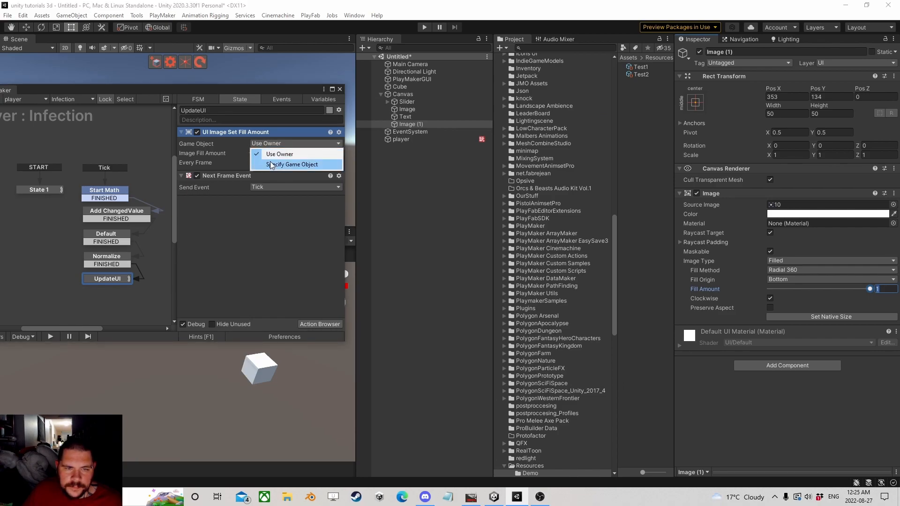
click(273, 164)
drag(411, 124, 290, 152)
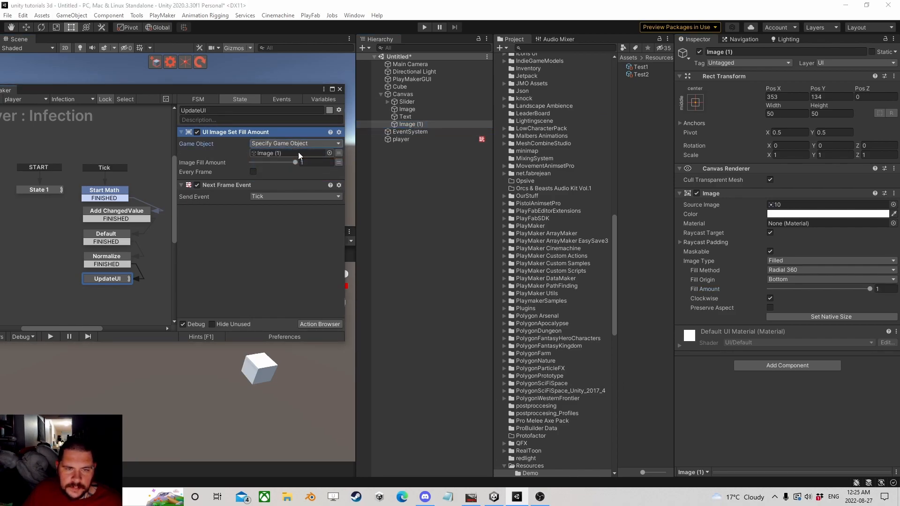
click(339, 162)
click(311, 162)
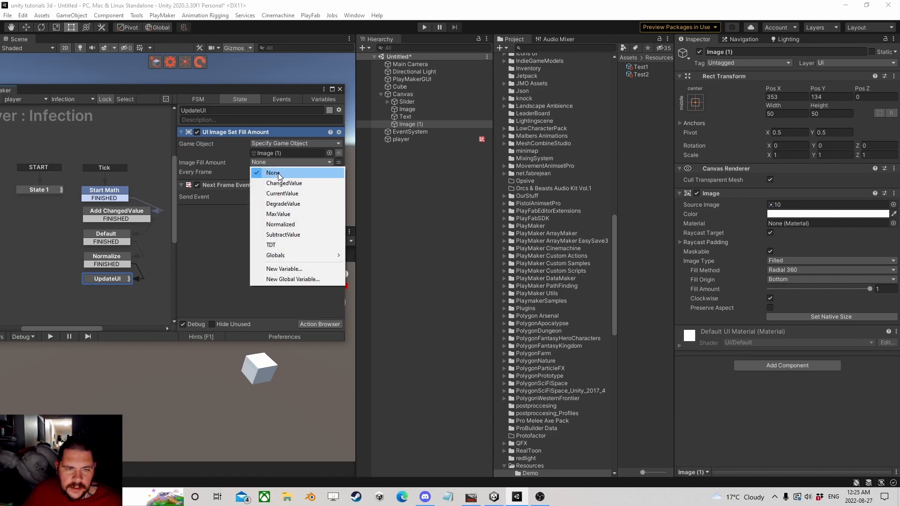
click(281, 224)
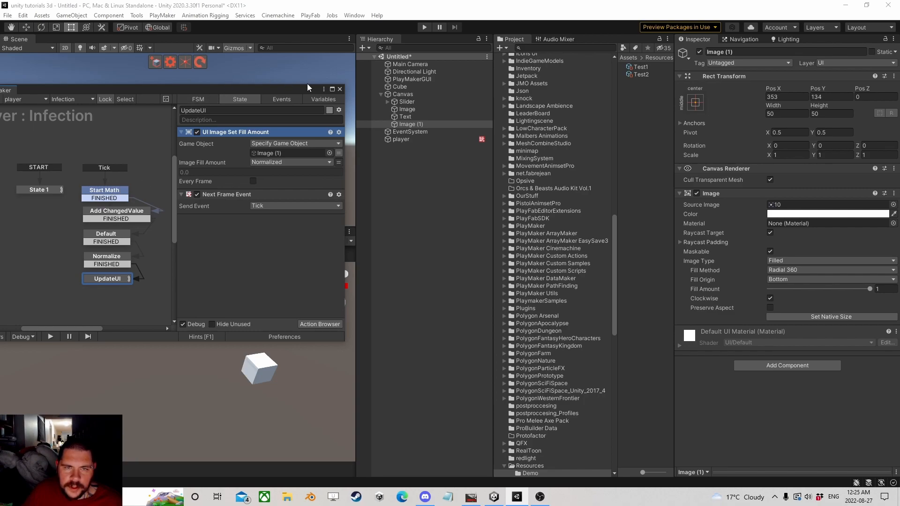
Play the scene with the FSM editor closed, raise Infection's DegradeValue to 7.65 to check the radial fill, and stop playback.
click(340, 90)
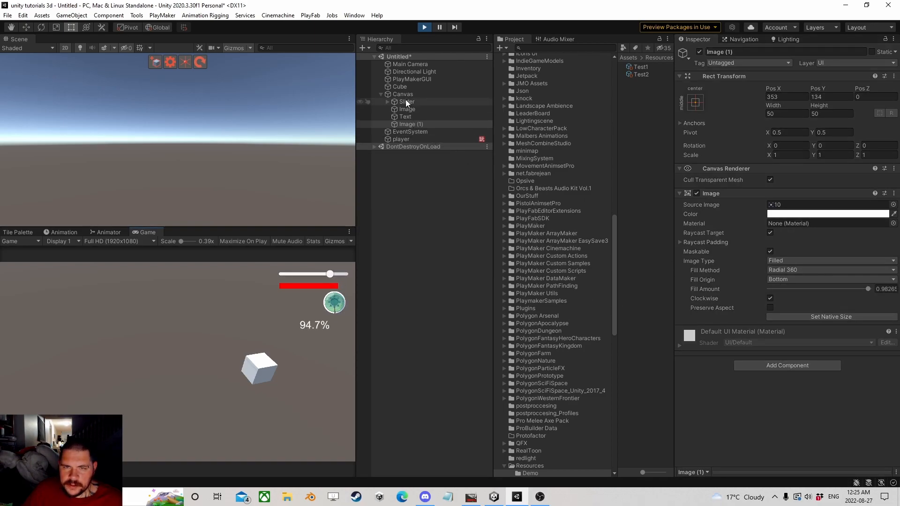
click(404, 139)
scroll(714, 347, down, 5)
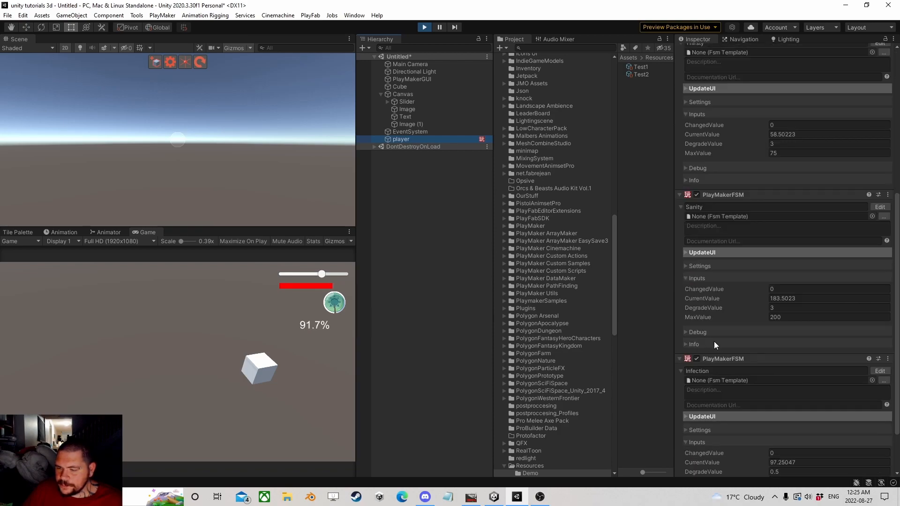
scroll(713, 347, down, 3)
drag(706, 409, 825, 413)
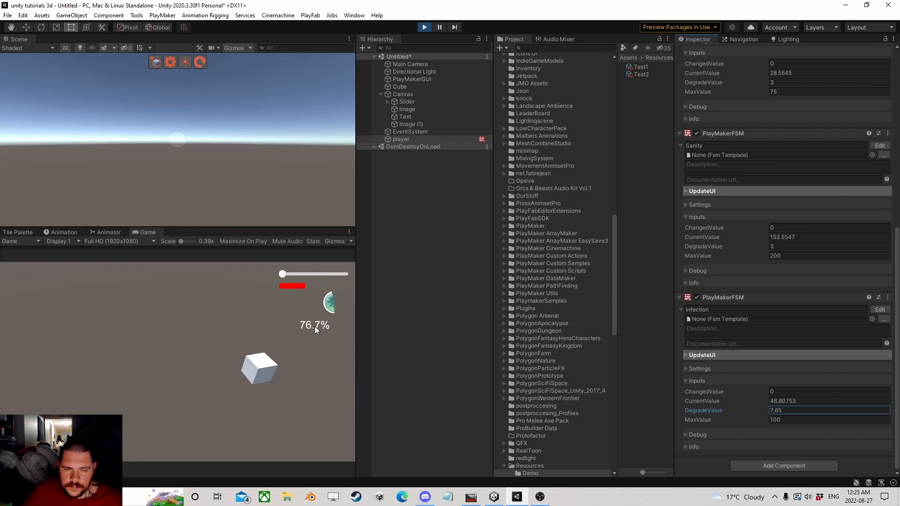
click(426, 29)
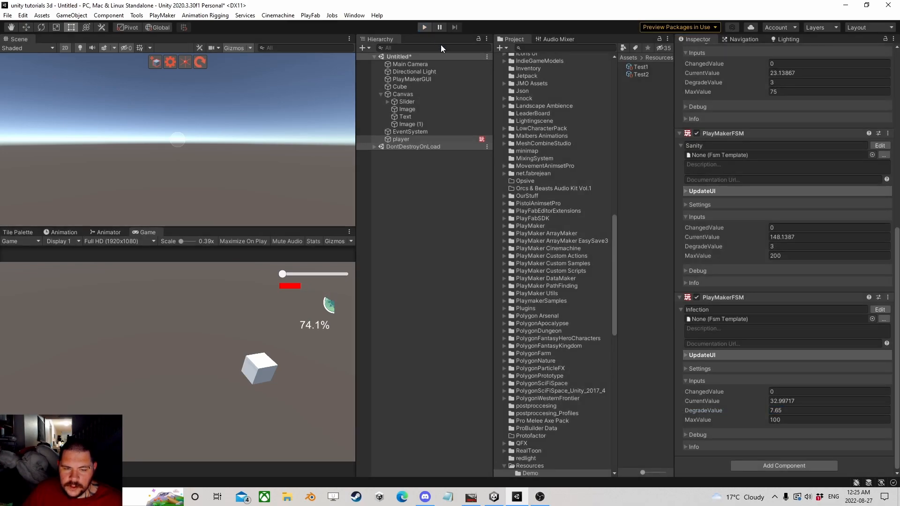
Collapse all four PlayMakerFSM components on the player.
scroll(715, 188, up, 9)
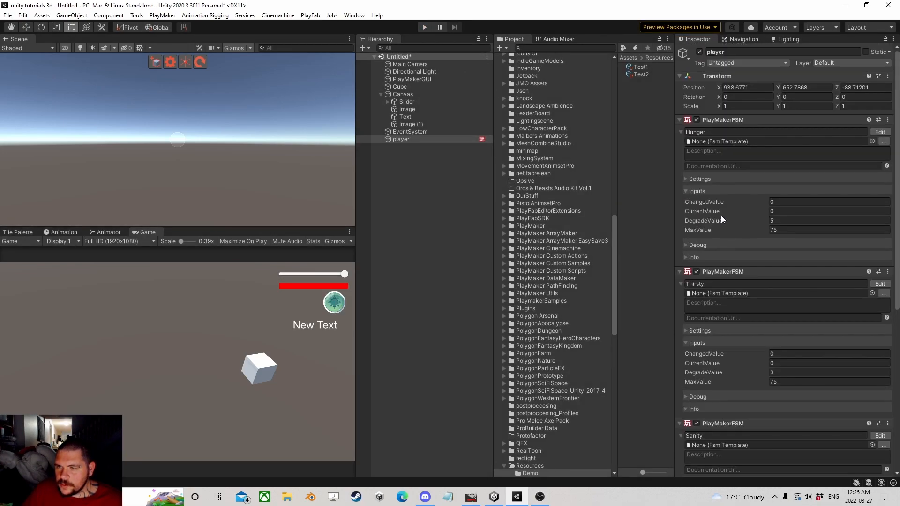
click(679, 120)
click(679, 130)
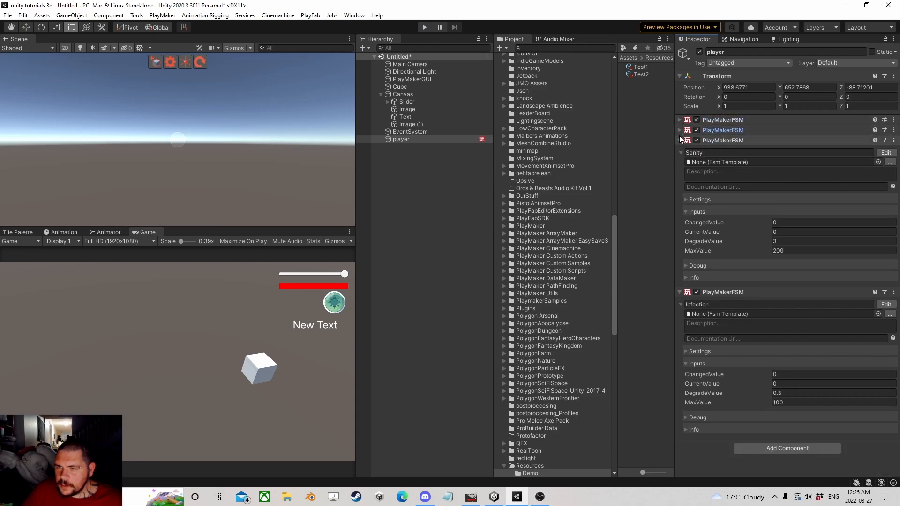
click(680, 140)
click(679, 151)
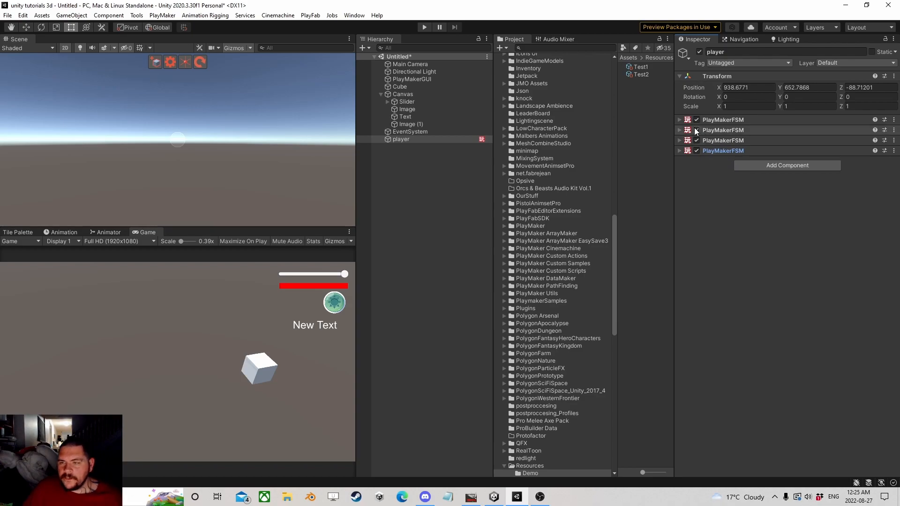
click(679, 120)
click(679, 120)
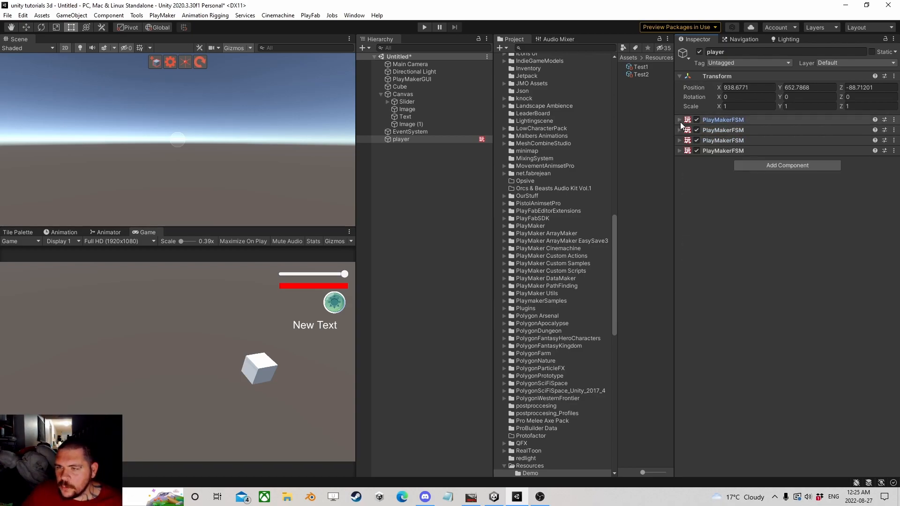
Open the Hunger FSM for editing and add a FINISHED transition from UpdateUI to a new state below it.
click(679, 120)
click(886, 131)
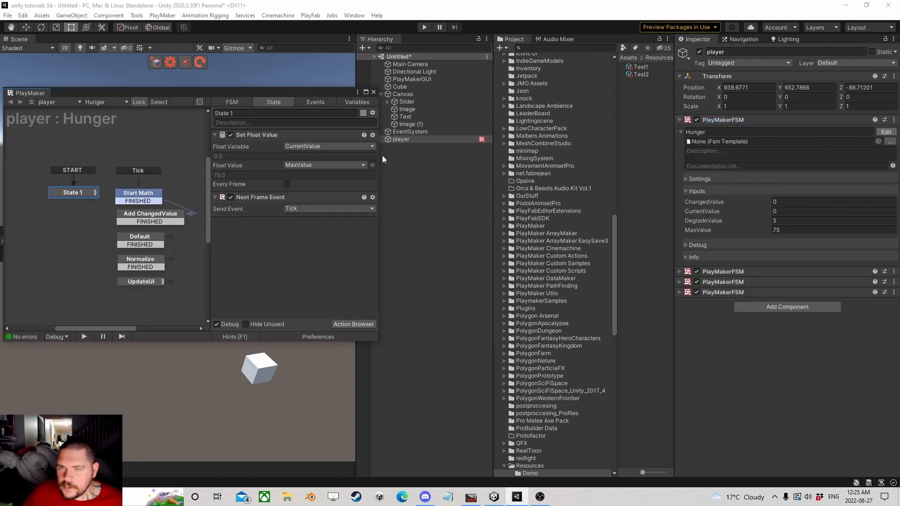
middle_drag(139, 280, 111, 258)
click(113, 261)
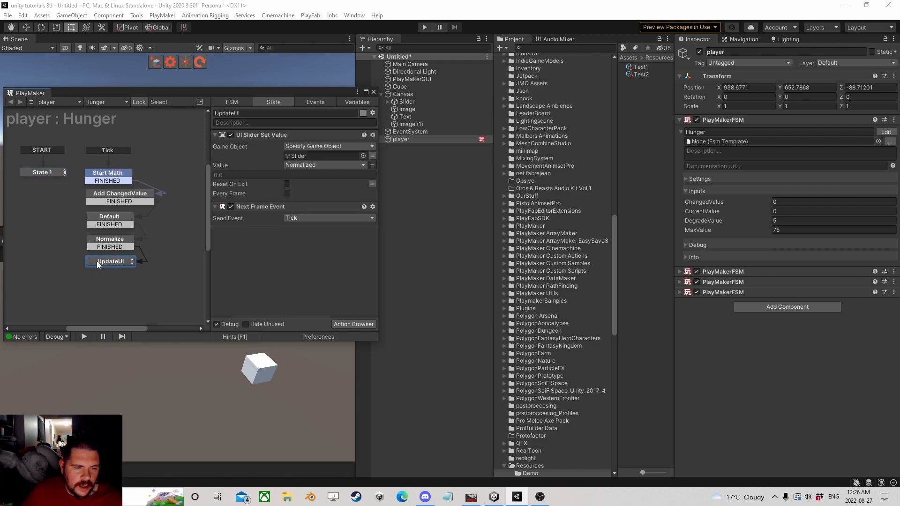
ctrl+click(105, 262)
mouse_move(107, 270)
ctrl+mouse_down()
mouse_move(111, 301)
mouse_move(129, 300)
mouse_move(109, 284)
ctrl+mouse_up()
Move the Next Frame Event action from UpdateUI into State 2 and route UpdateUI's FINISHED transition to another new state between them.
click(113, 266)
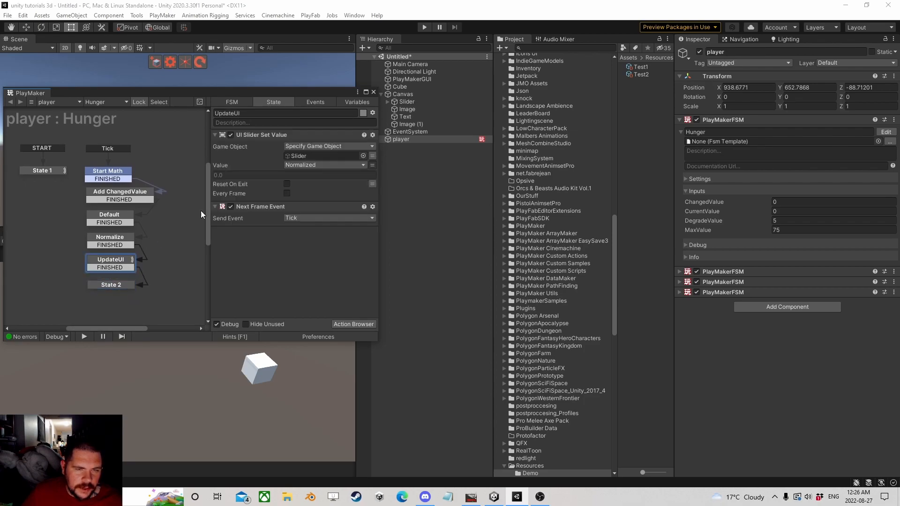
drag(256, 207, 113, 301)
drag(118, 243, 107, 266)
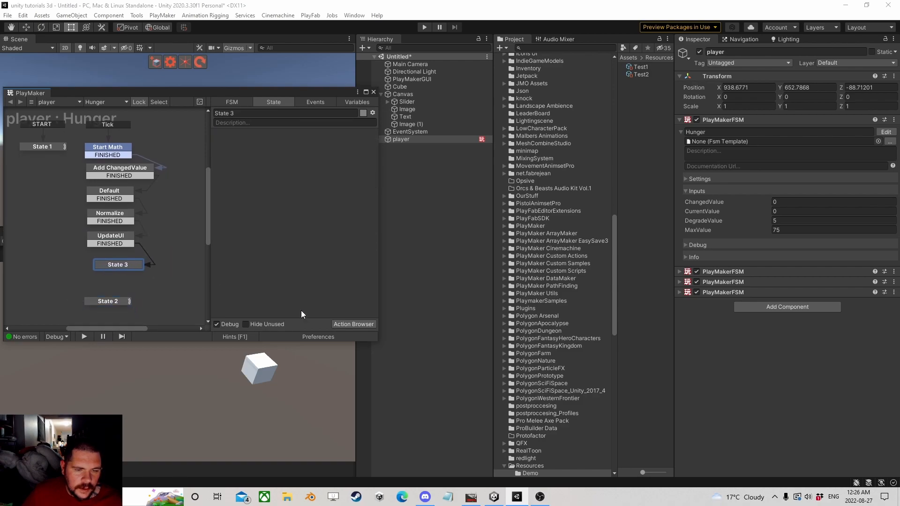
Add a Float Compare action to State 3 of the Hunger FSM.
click(361, 326)
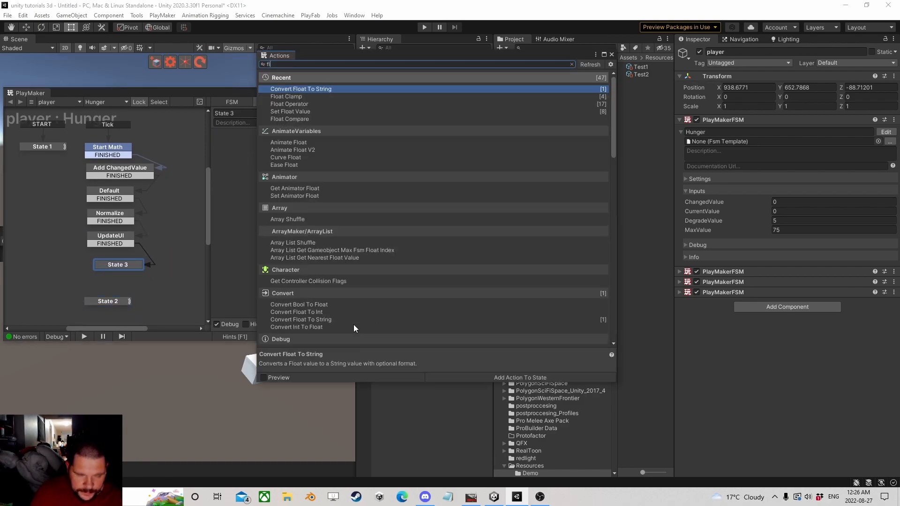
text(com)
key(Return)
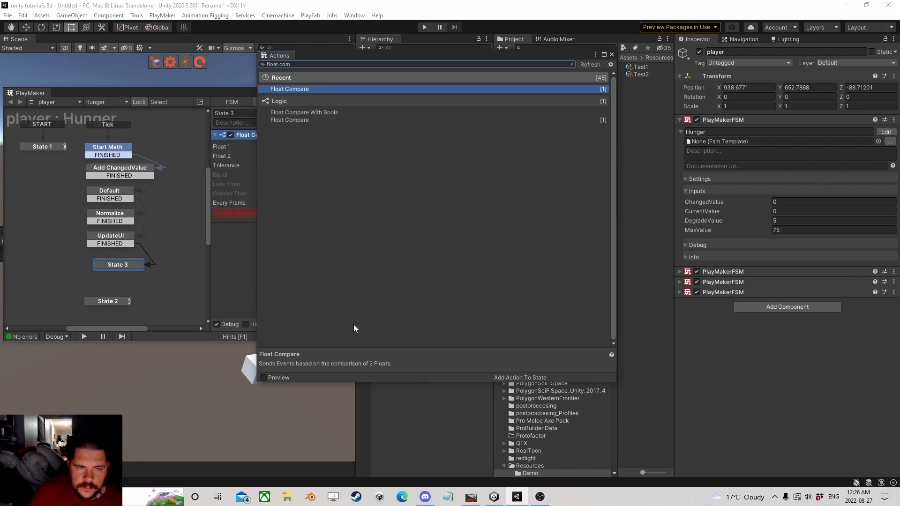
click(611, 55)
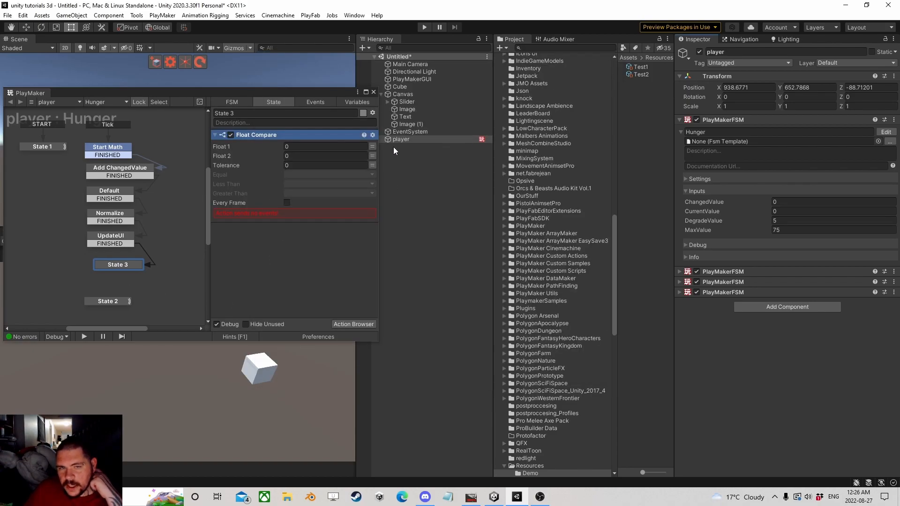
Set Float Compare's Float 1 to CurrentValue and assign a new event named "Send a Event" to Equal.
click(368, 146)
click(316, 178)
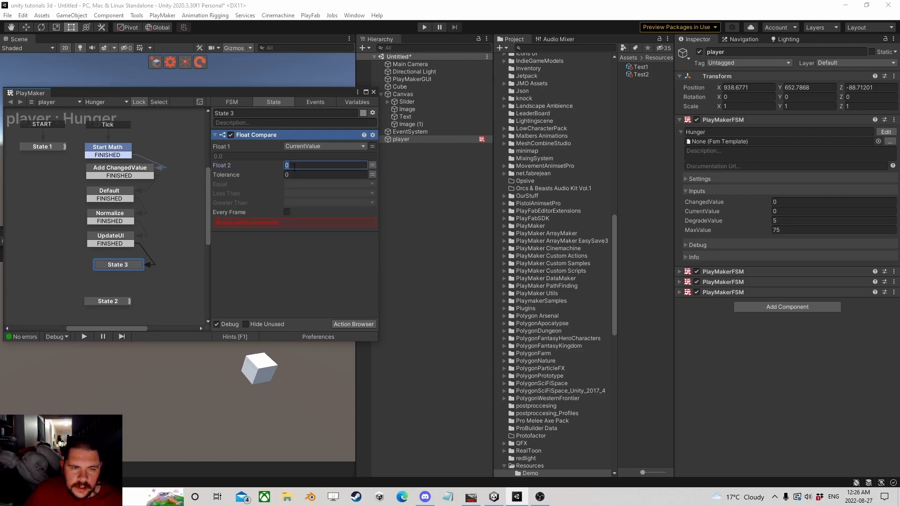
click(287, 183)
click(310, 262)
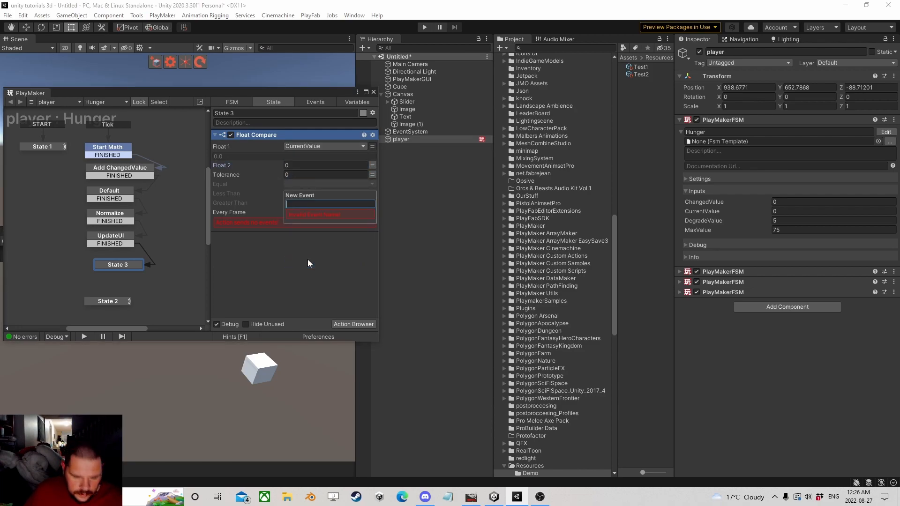
text(Send a Event)
key(Return)
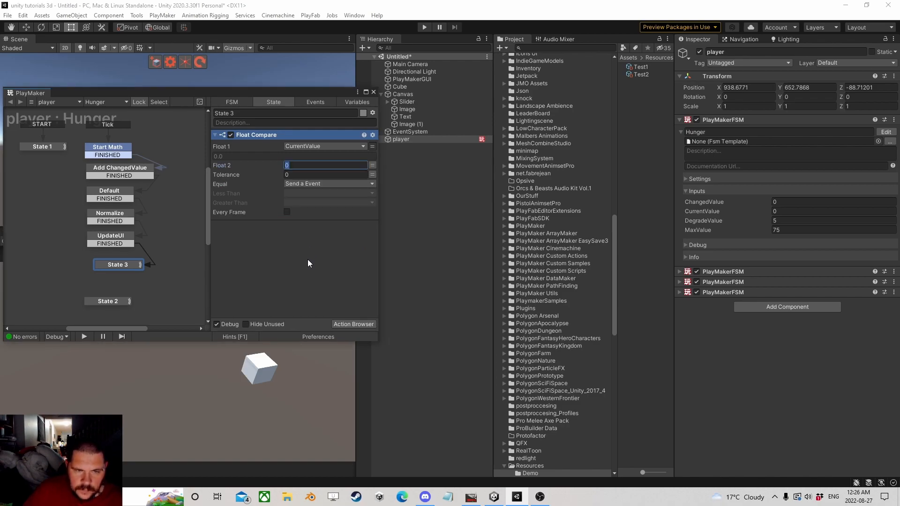
Set Float Compare's Less Than to "Send a Event" and its Greater Than to a new event named "Continue".
click(304, 198)
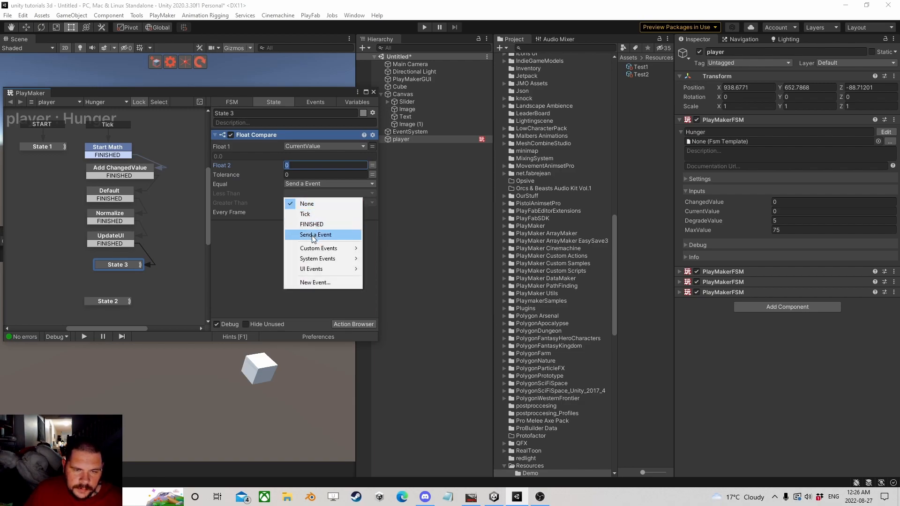
click(309, 234)
click(294, 203)
click(312, 291)
text(Continue)
key(Return)
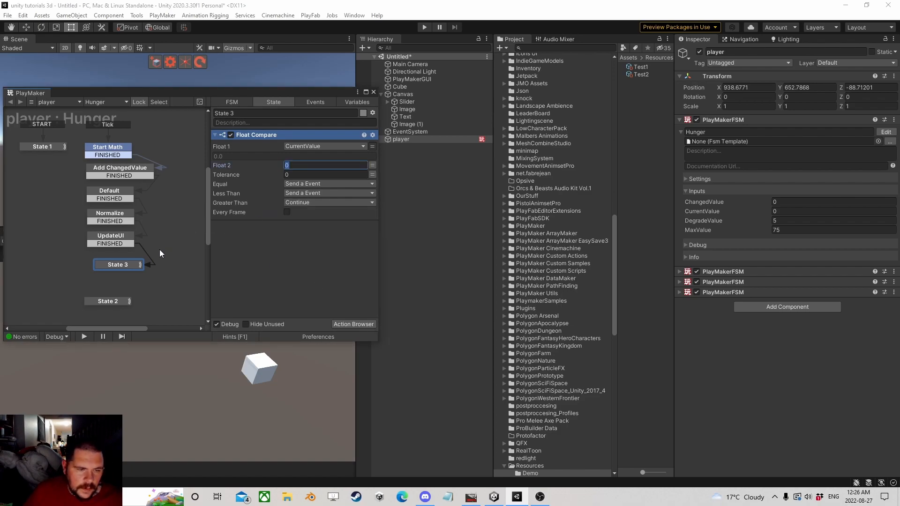
Add "Send a Event" and "Continue" transitions to State 3, link Continue to State 2 and align the two states.
right_click(123, 265)
mouse_move(176, 267)
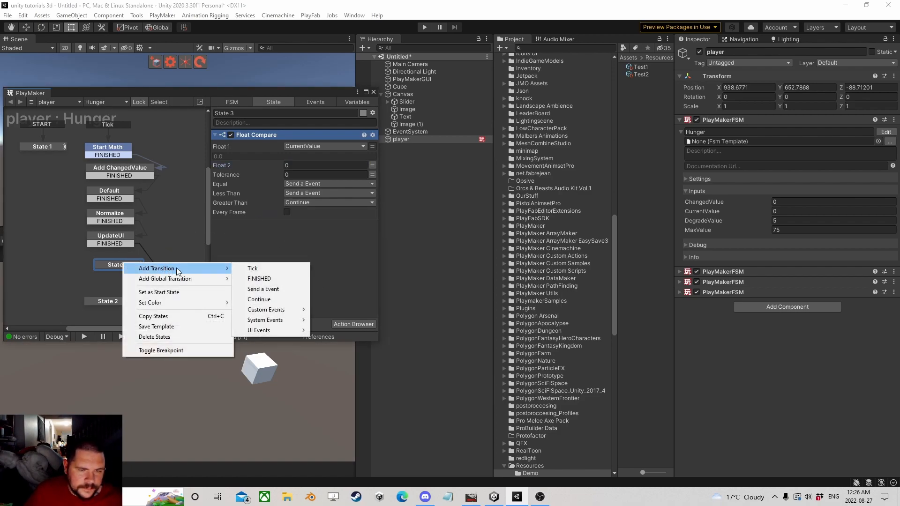
click(269, 289)
right_click(117, 265)
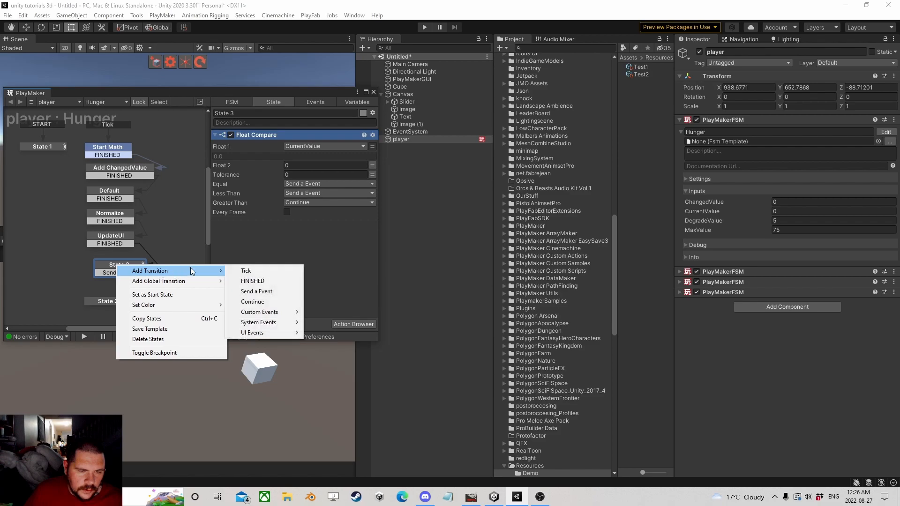
click(249, 302)
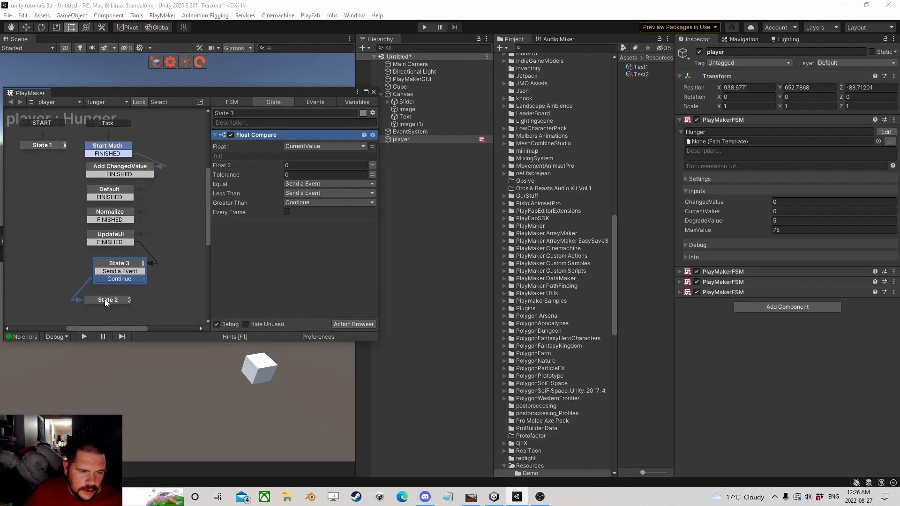
drag(105, 299, 116, 299)
click(132, 275)
drag(130, 266, 128, 265)
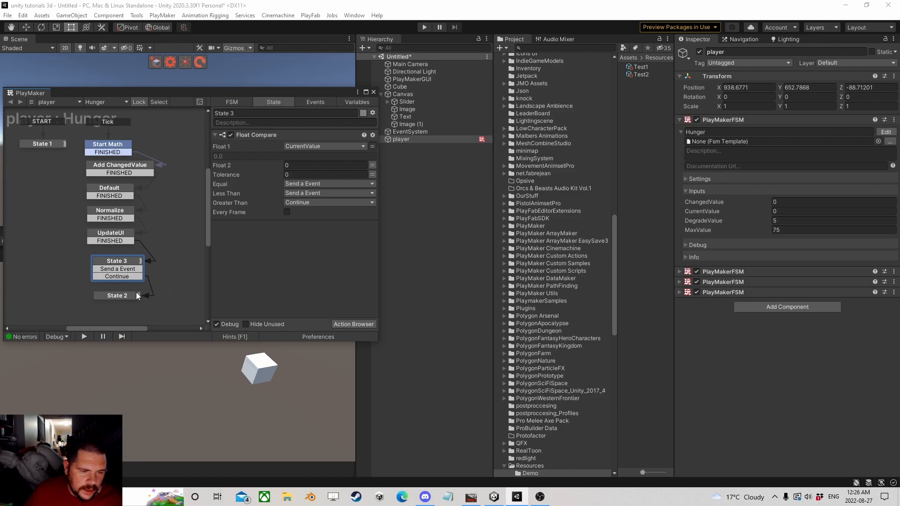
Route State 3's "Send a Event" to a new State 4 and its "Continue" to a new State 5, with State 2 moved lower.
middle_drag(146, 266, 90, 249)
drag(73, 253, 125, 252)
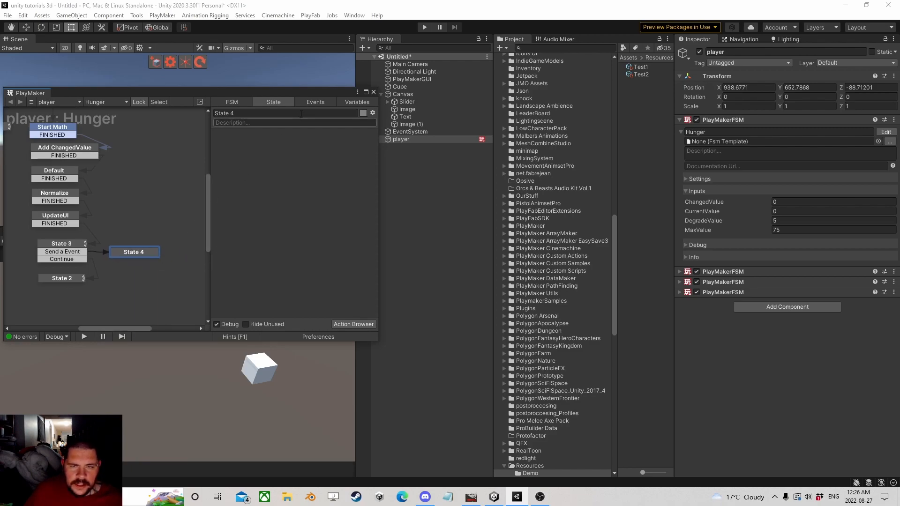
drag(325, 94, 391, 80)
drag(200, 250, 199, 276)
drag(203, 232, 128, 227)
middle_drag(217, 242, 153, 234)
click(213, 218)
click(407, 311)
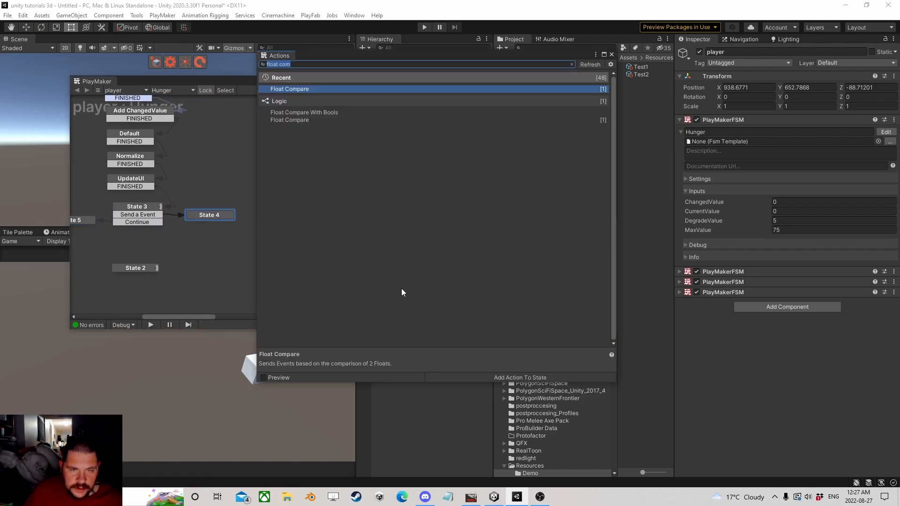
text(set)
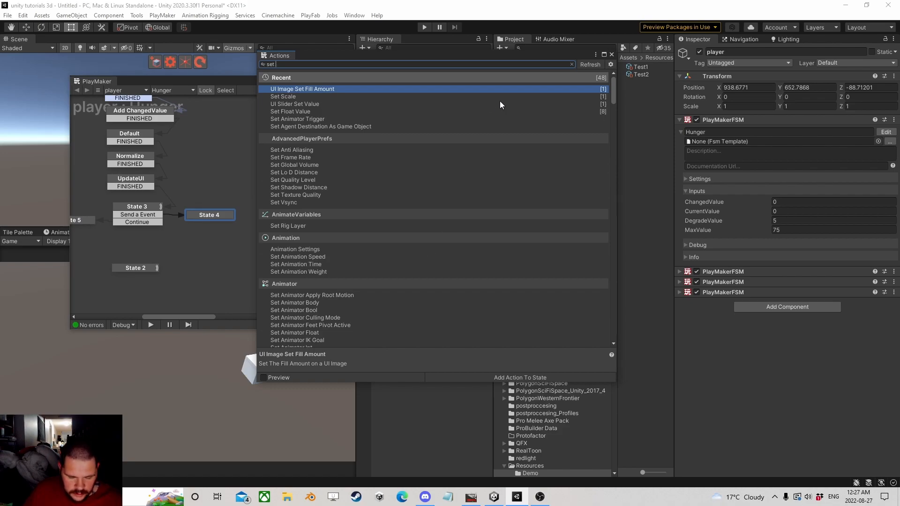
text( c)
click(612, 54)
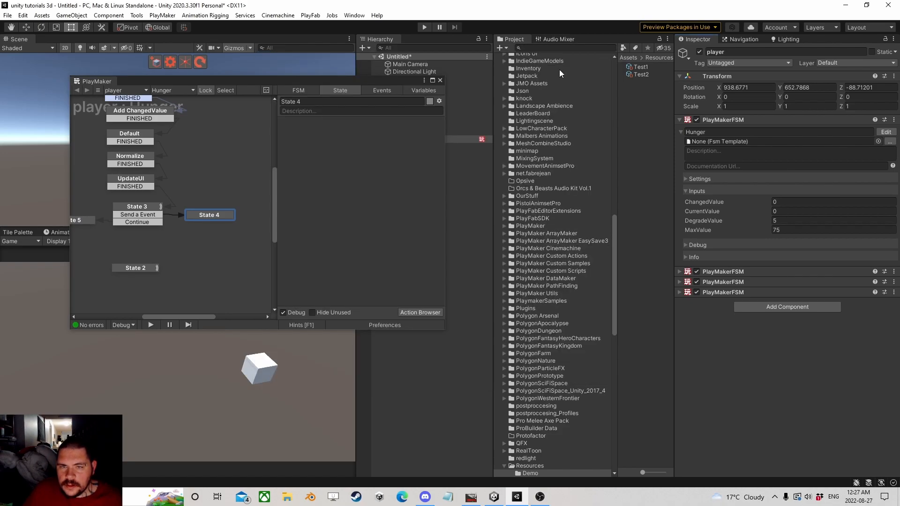
Create a new UI Image as a child of the Canvas.
drag(384, 78, 739, 116)
right_click(410, 95)
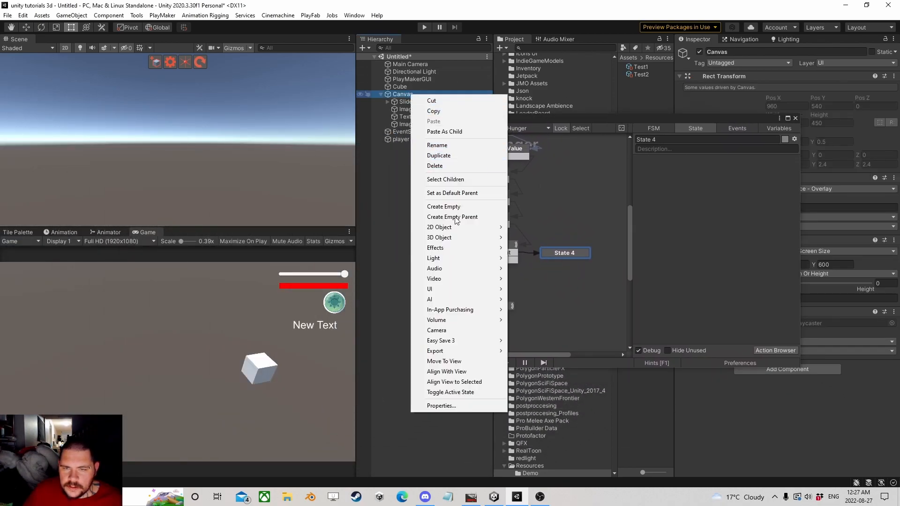
mouse_move(488, 289)
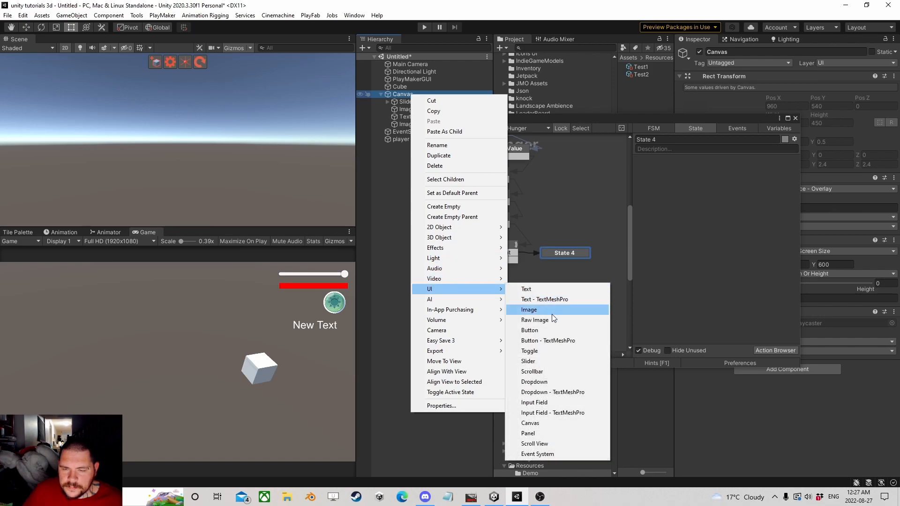
click(551, 312)
Add a UI Graphic Set Color action targeting the new Image to State 4 and set its color to red.
drag(572, 119, 135, 75)
drag(406, 131, 249, 158)
mouse_move(282, 191)
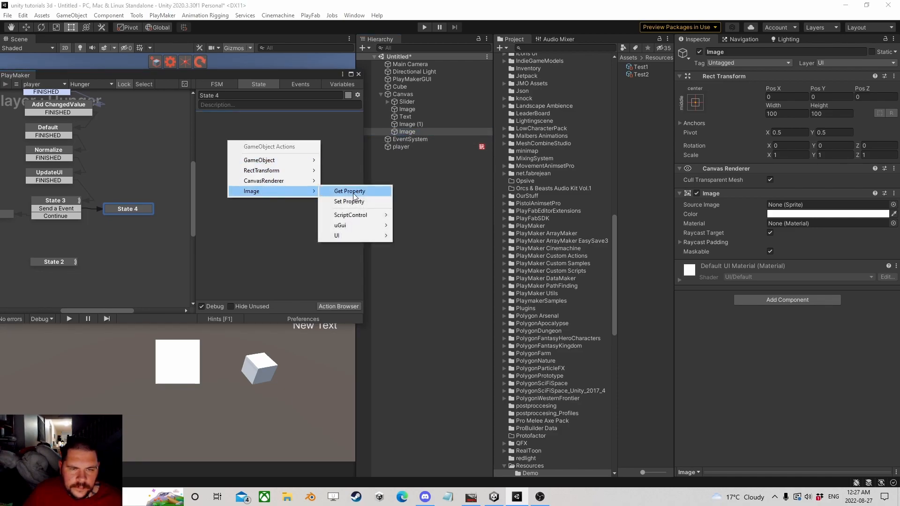
mouse_move(352, 235)
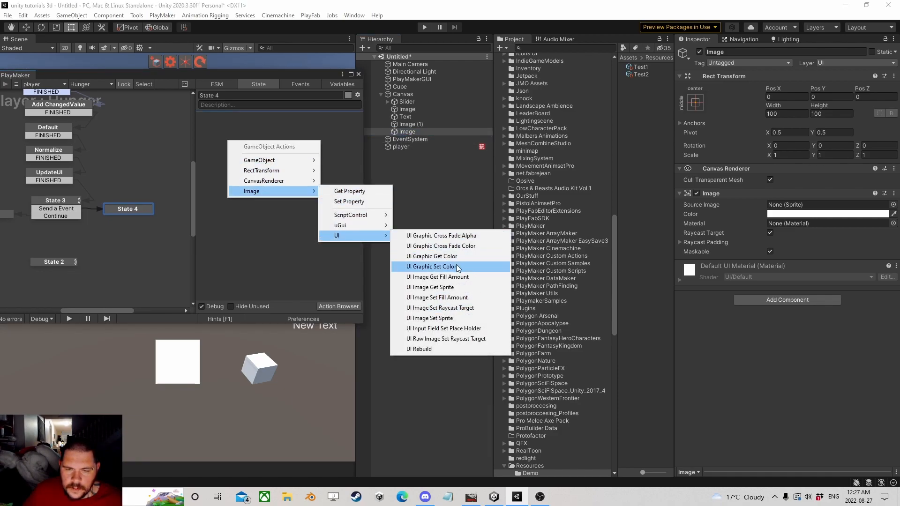
click(454, 267)
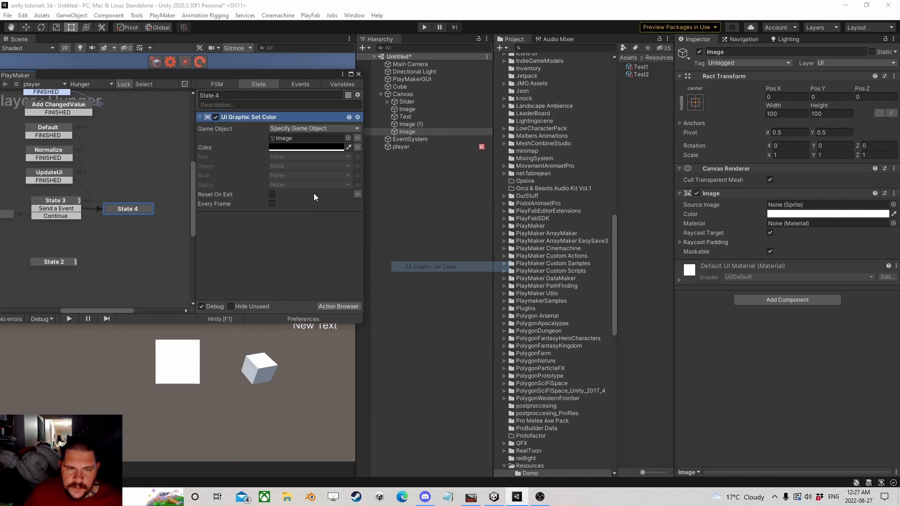
click(317, 149)
drag(376, 209, 410, 190)
click(420, 143)
Copy the UI Graphic Set Color action from State 4 and paste it into State 5.
middle_drag(50, 232, 98, 228)
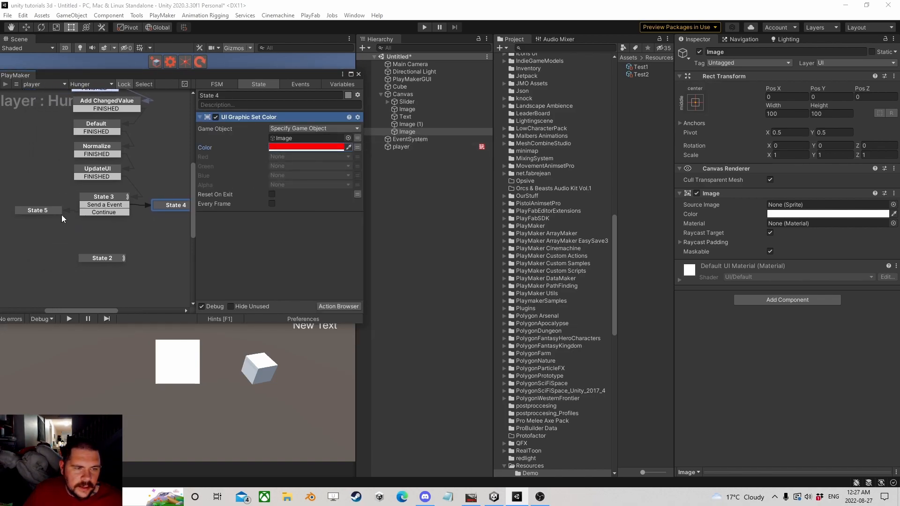
click(40, 209)
click(156, 208)
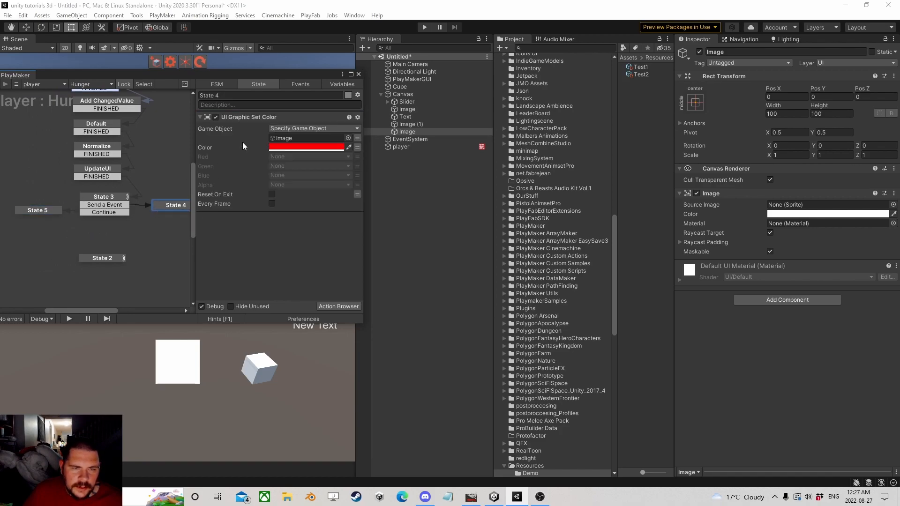
right_click(242, 117)
click(288, 180)
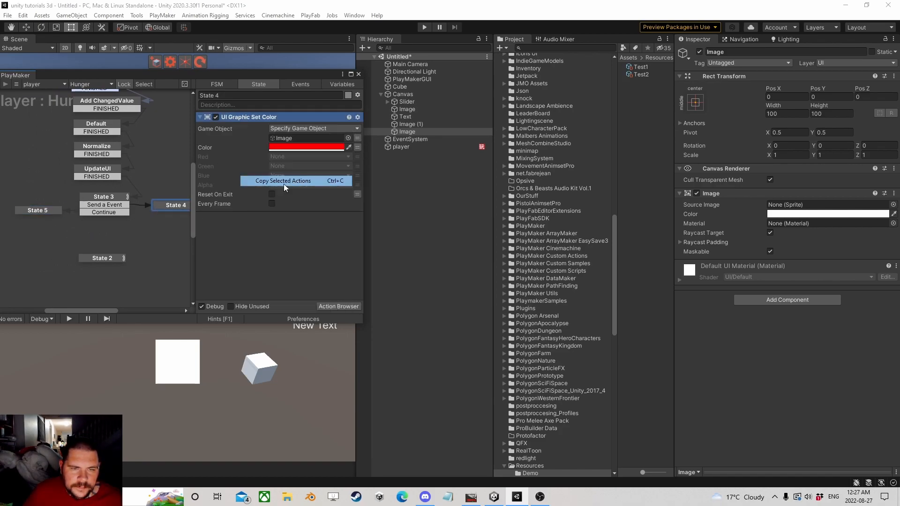
click(26, 209)
right_click(236, 144)
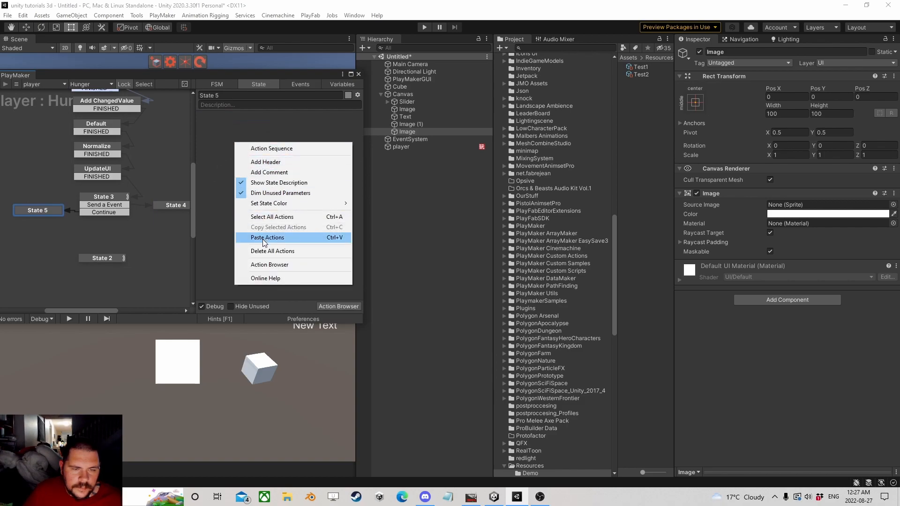
click(236, 236)
Connect State 5 and State 4 to State 2 with FINISHED transitions and tidy the layout of the states.
ctrl+drag(44, 210, 92, 257)
click(169, 204)
ctrl+drag(170, 206, 106, 234)
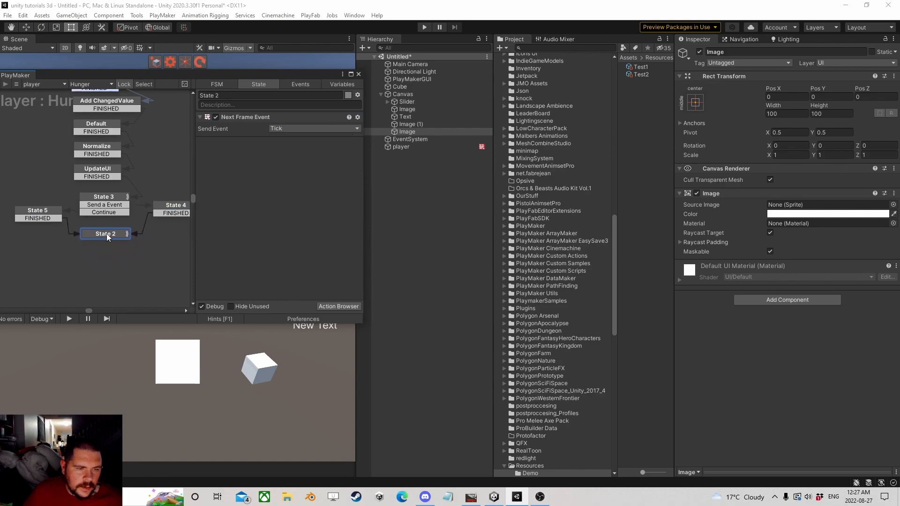
click(47, 212)
click(166, 209)
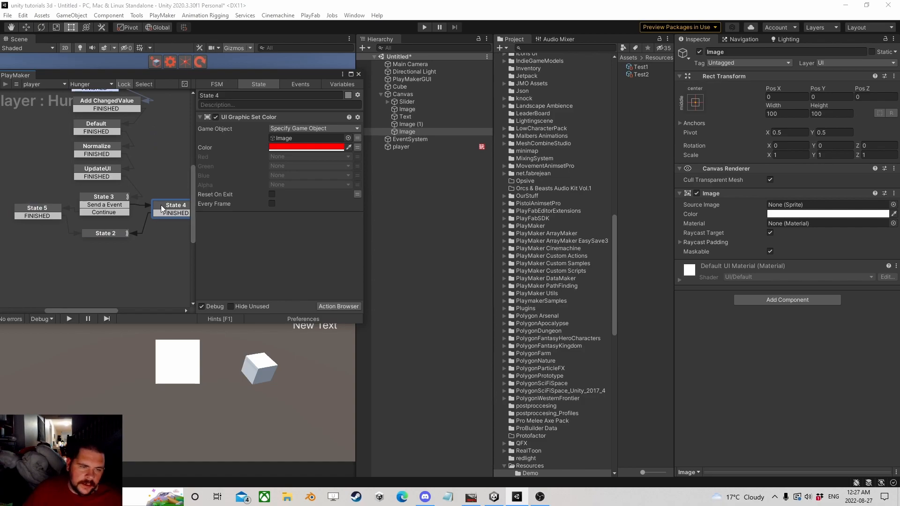
drag(164, 209, 160, 213)
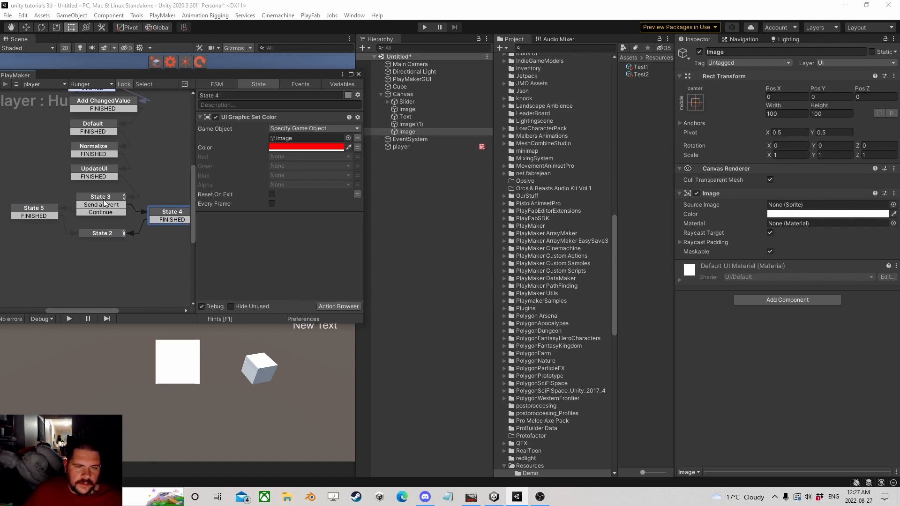
Move the new Image into the Canvas's upper-left corner, at about Pos X -345 and Pos Y 174.
click(408, 132)
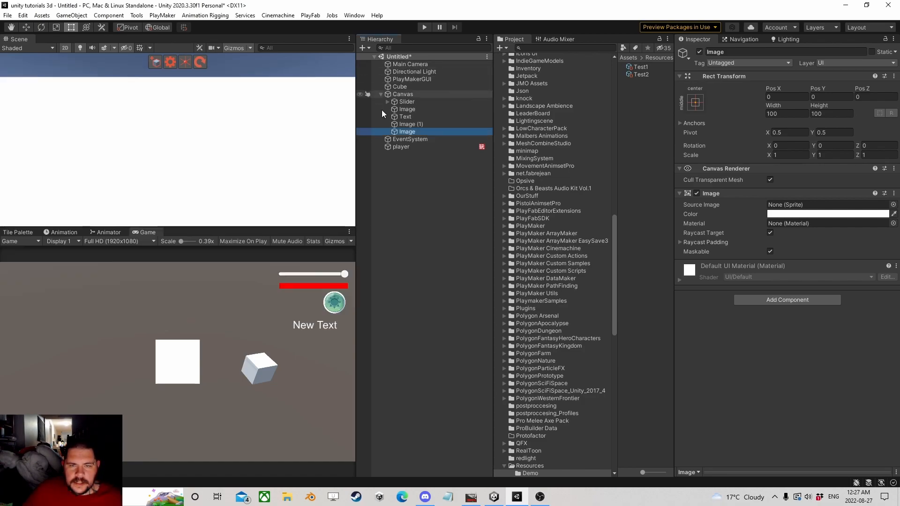
click(255, 135)
click(409, 124)
double_click(408, 132)
click(26, 27)
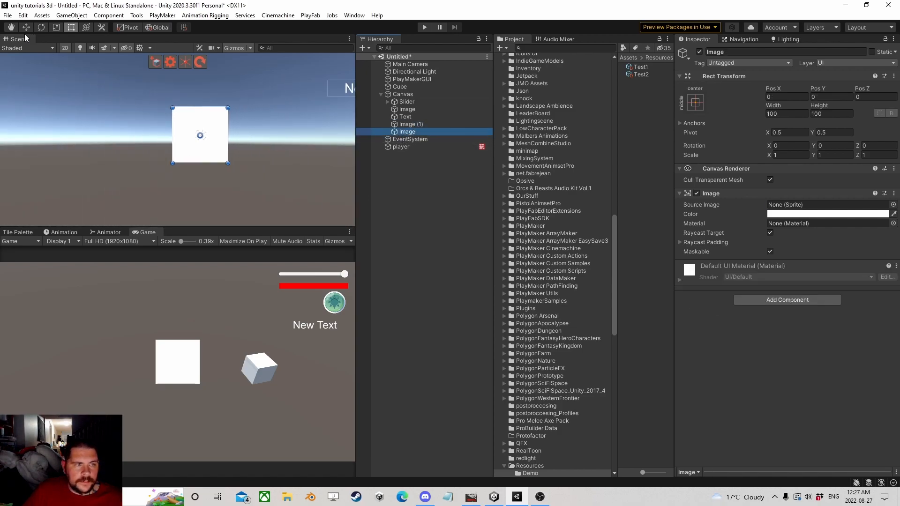
scroll(155, 110, down, 4)
drag(174, 121, 89, 76)
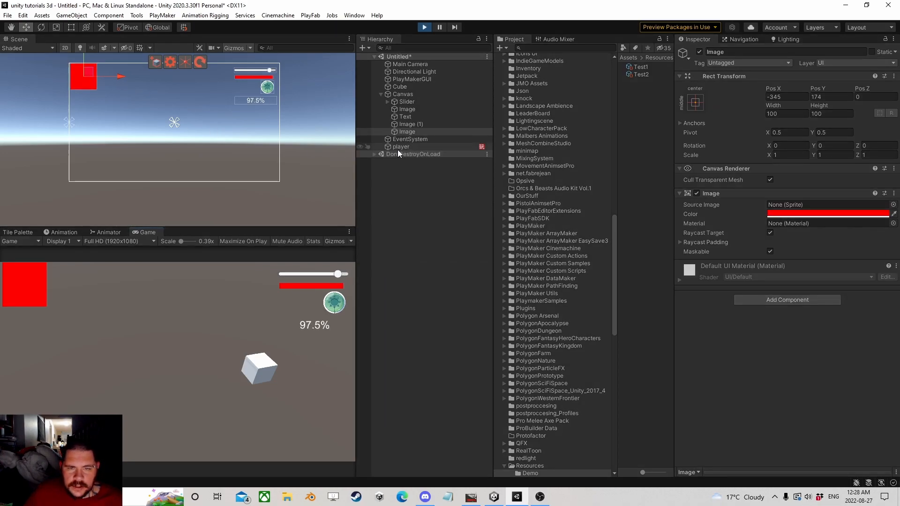
While the scene is playing, raise the player's DegradeValue to about 3.02 for Infection and about 9.53 for Hunger.
click(409, 147)
scroll(713, 272, down, 5)
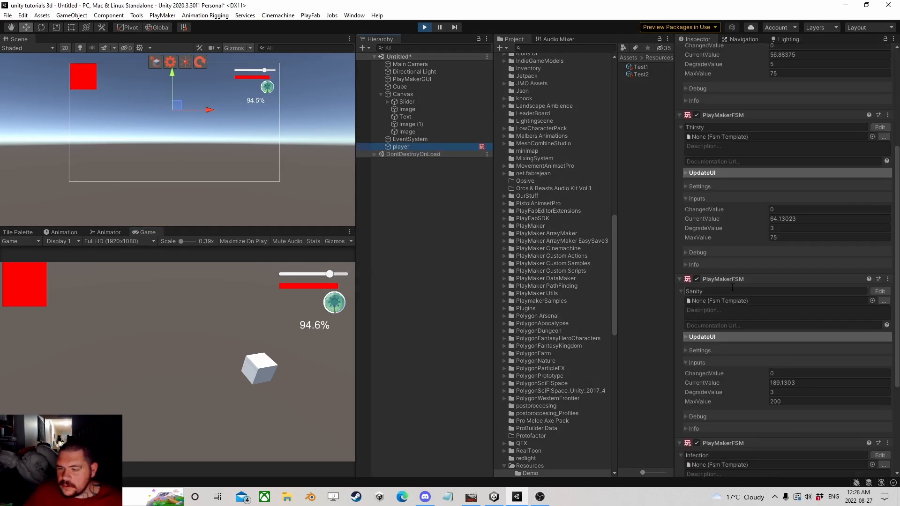
scroll(732, 287, down, 3)
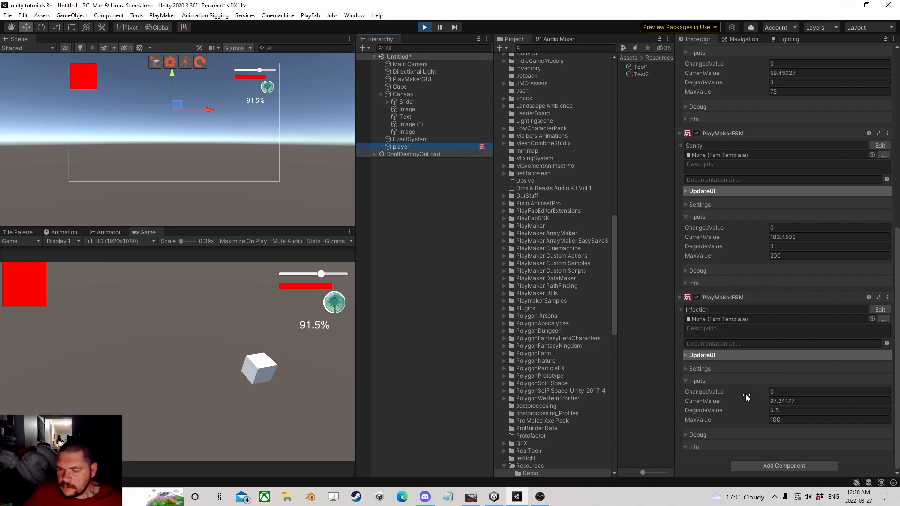
drag(715, 412, 756, 415)
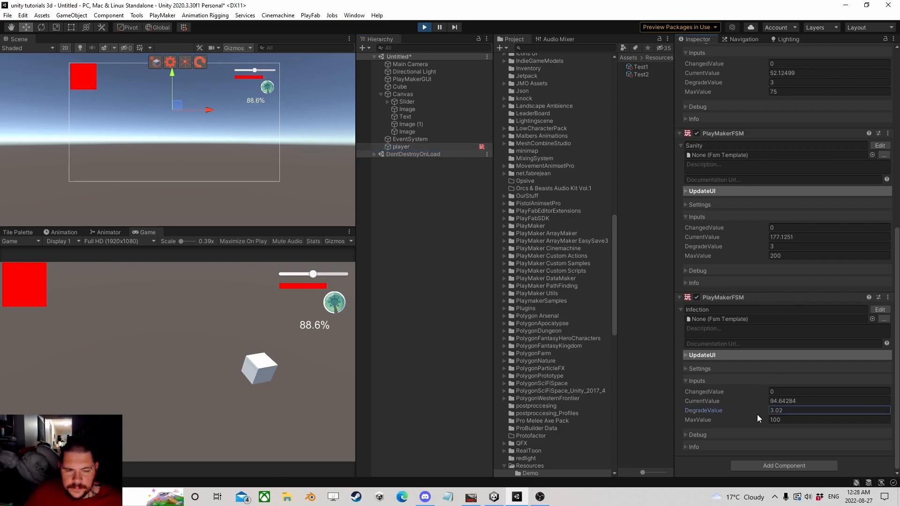
scroll(757, 328, up, 8)
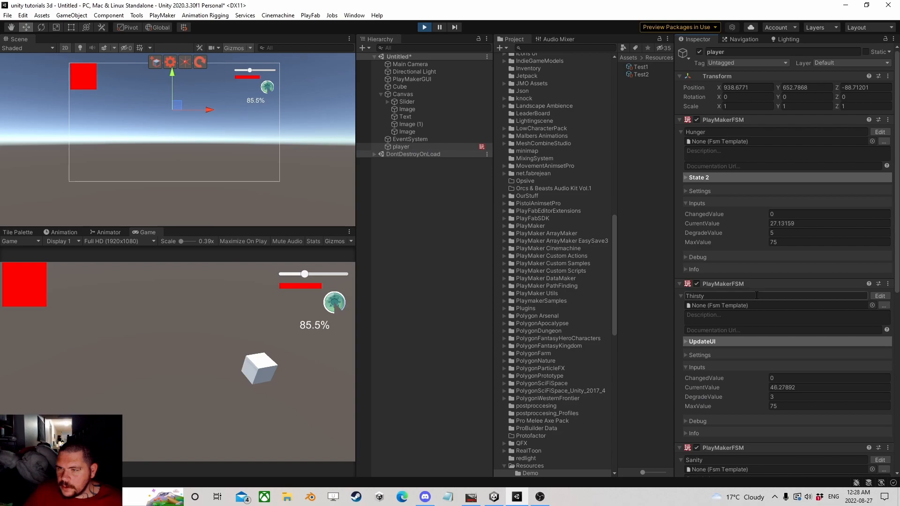
drag(717, 238, 789, 241)
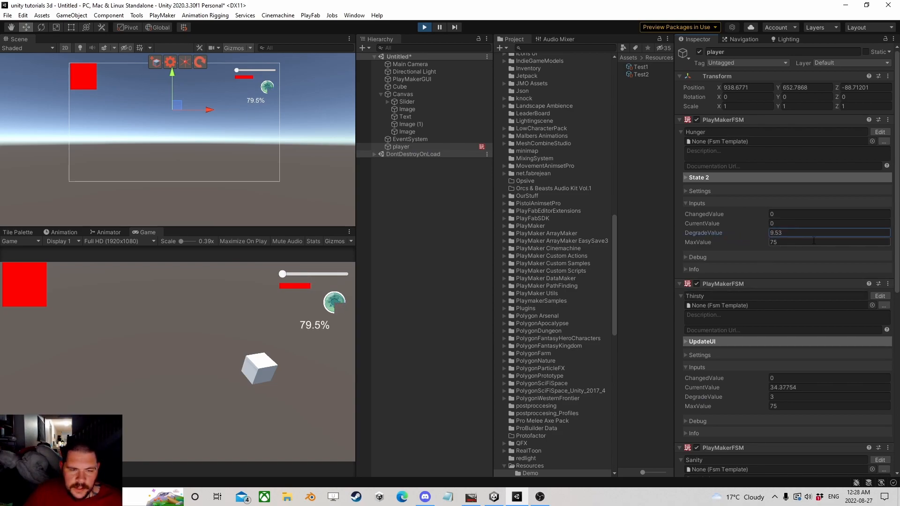
Examine which branch State 3 takes in the running Hunger FSM and stop playing the scene.
click(880, 132)
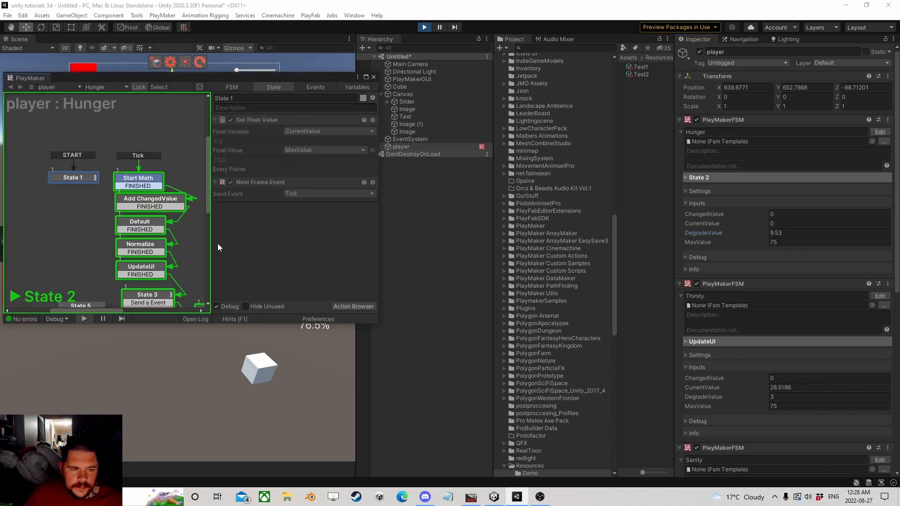
click(123, 181)
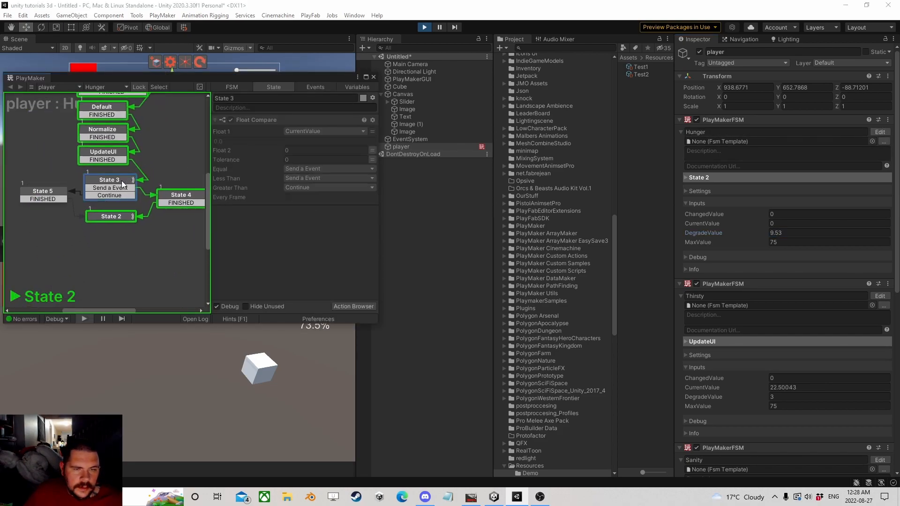
click(426, 28)
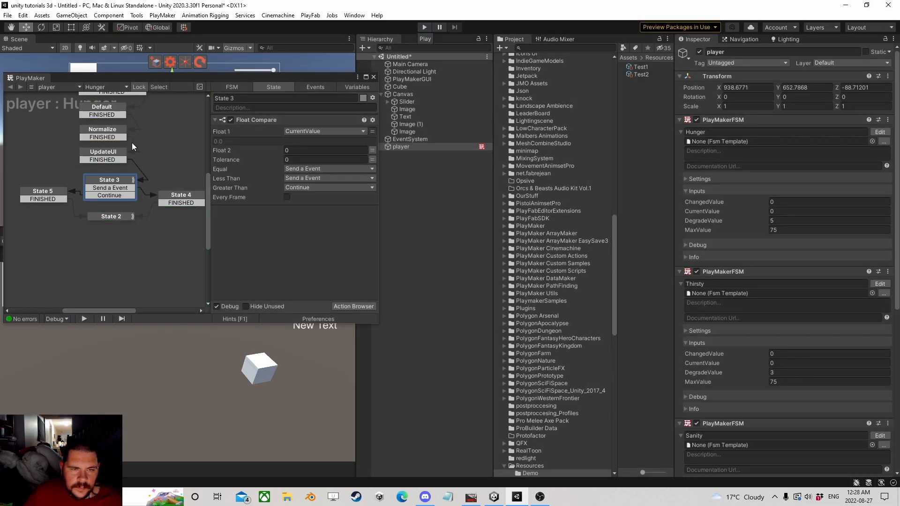
Review the actions of Hunger's UpdateUI, Normalize and State 3 states and check State 3's branching in play mode.
click(113, 153)
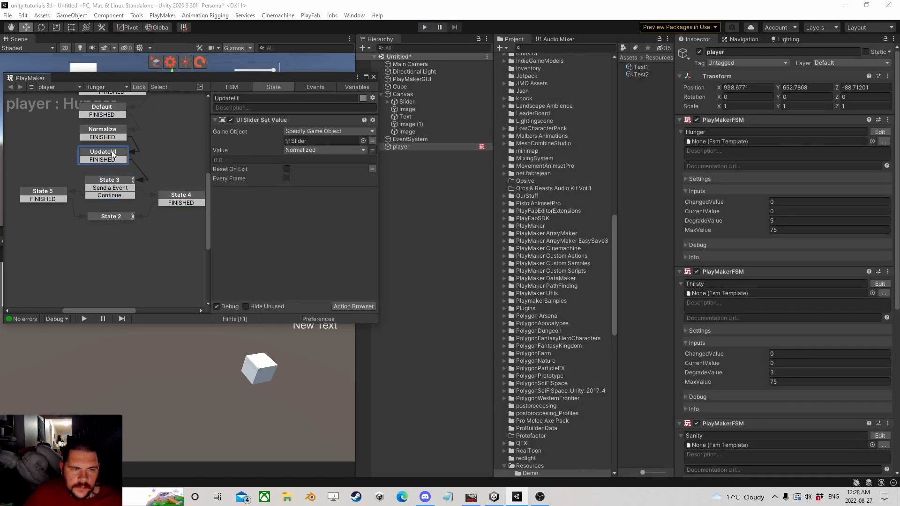
click(107, 136)
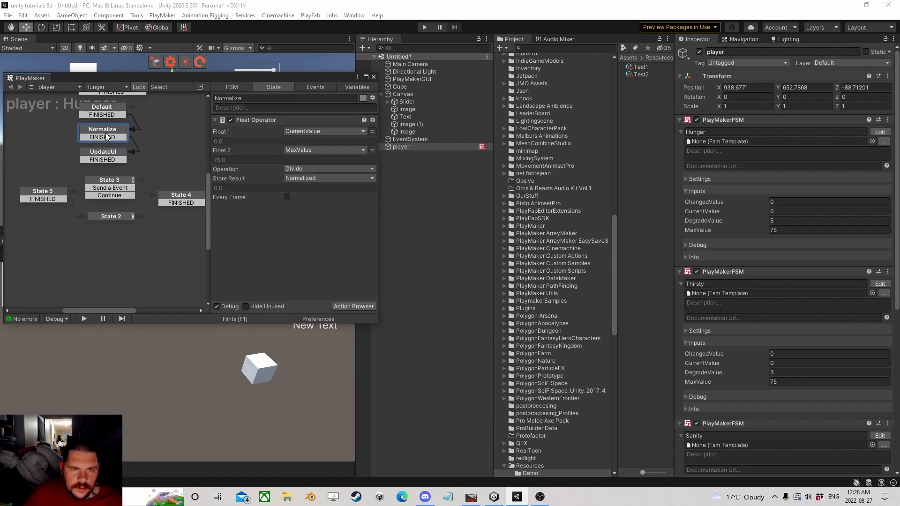
scroll(127, 159, up, 3)
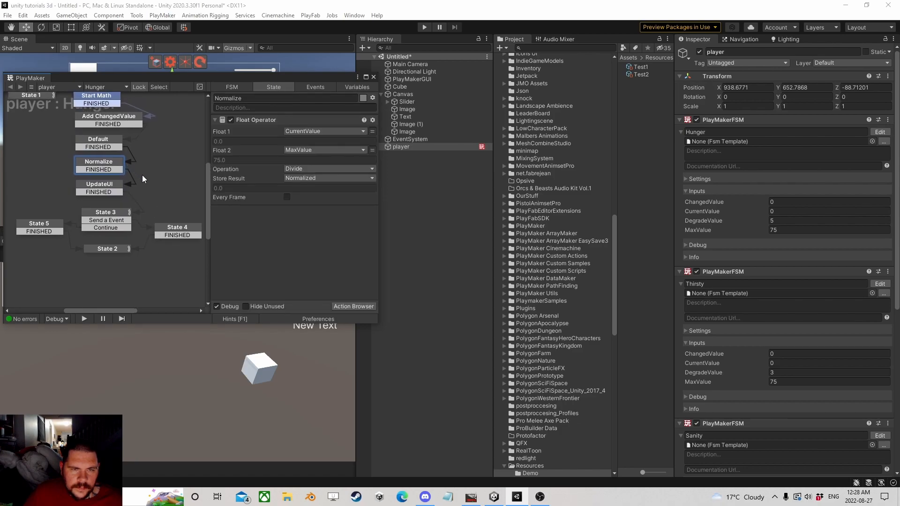
scroll(136, 180, down, 2)
click(107, 187)
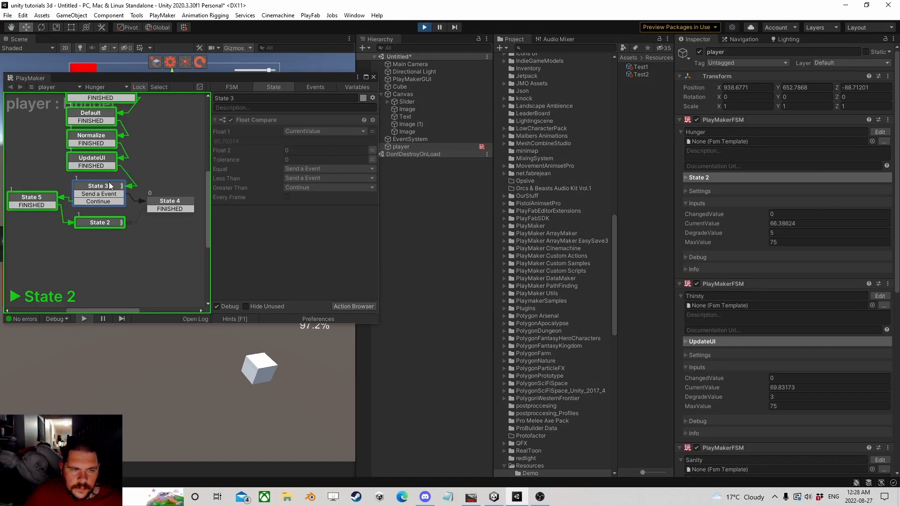
Stop playing the scene and change State 5's UI Graphic Set Color in the Hunger FSM to bright green.
key(ctrl+p)
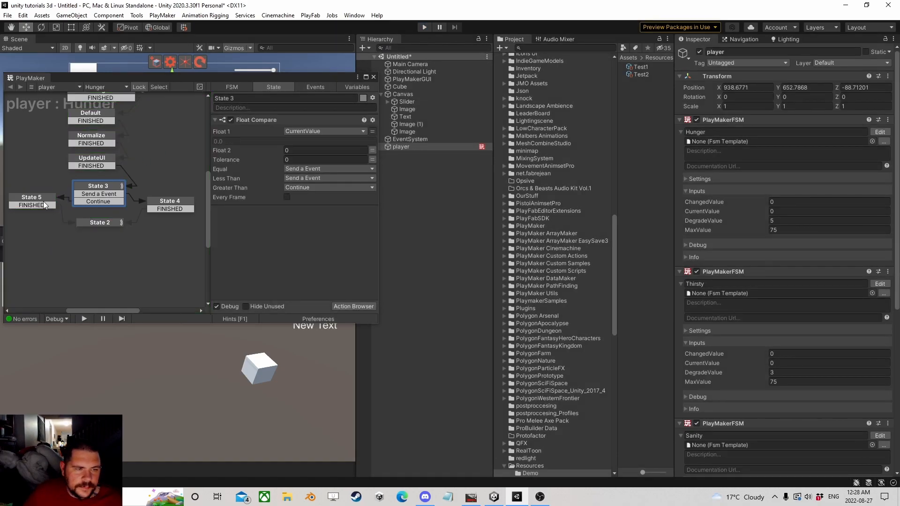
click(31, 198)
click(313, 149)
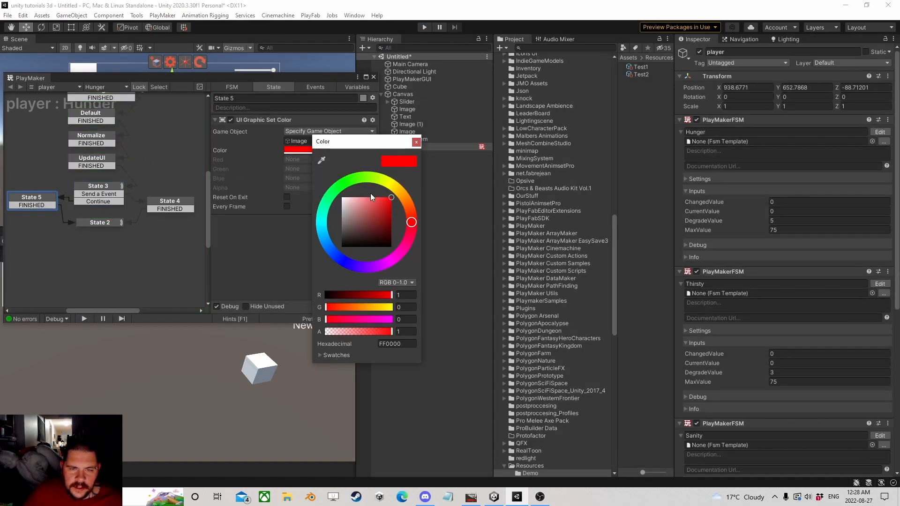
click(344, 185)
click(416, 142)
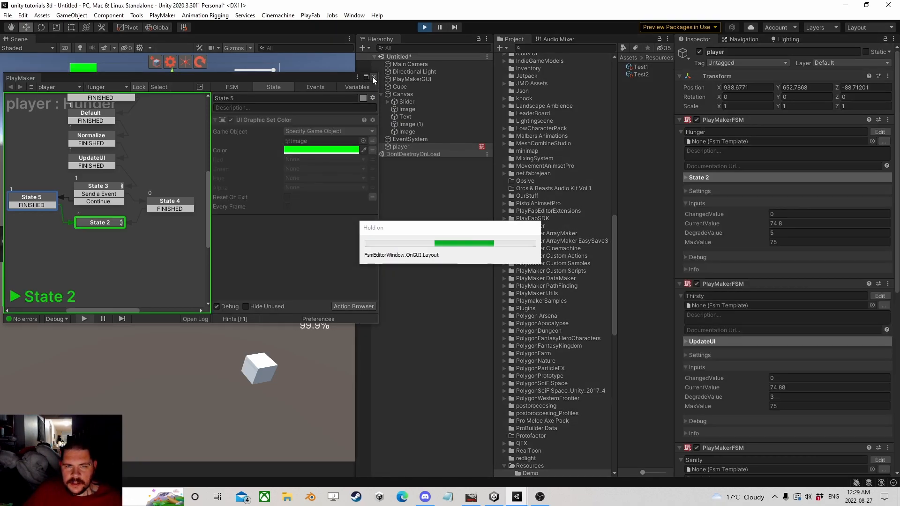
While the scene is playing, raise Hunger's DegradeValue to about 12.29, check the image's color change at zero hunger and stop playing.
drag(325, 76, 706, 71)
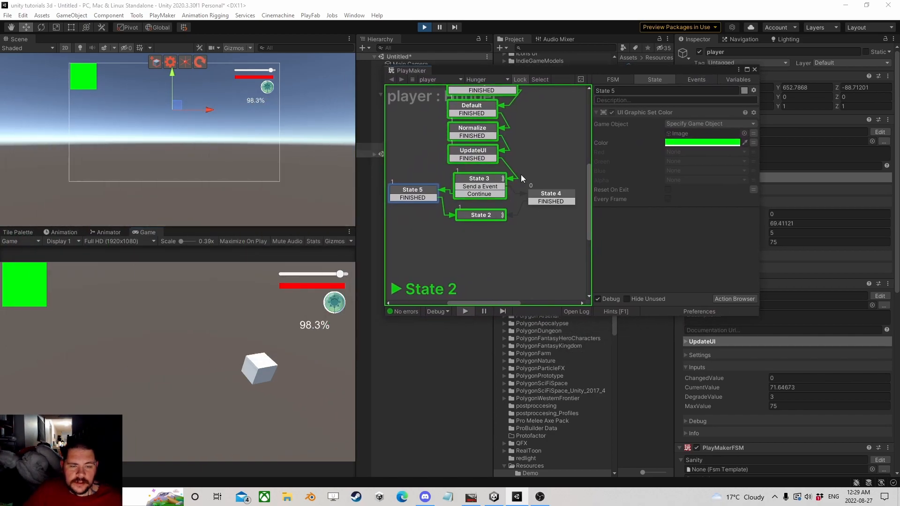
click(754, 70)
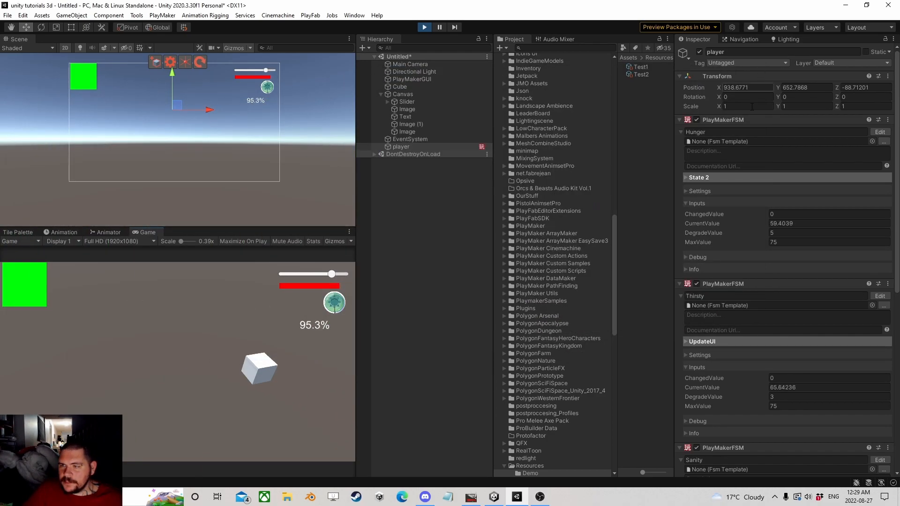
drag(699, 232, 620, 88)
click(424, 27)
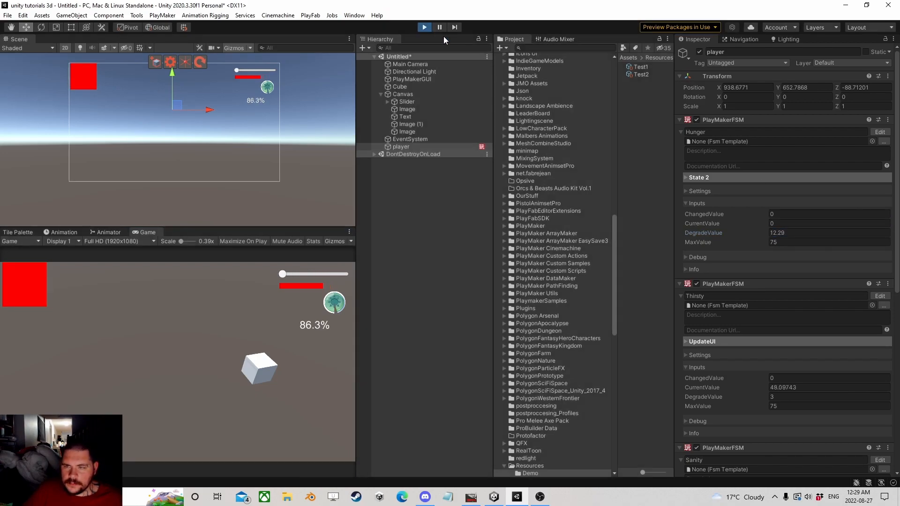
click(405, 171)
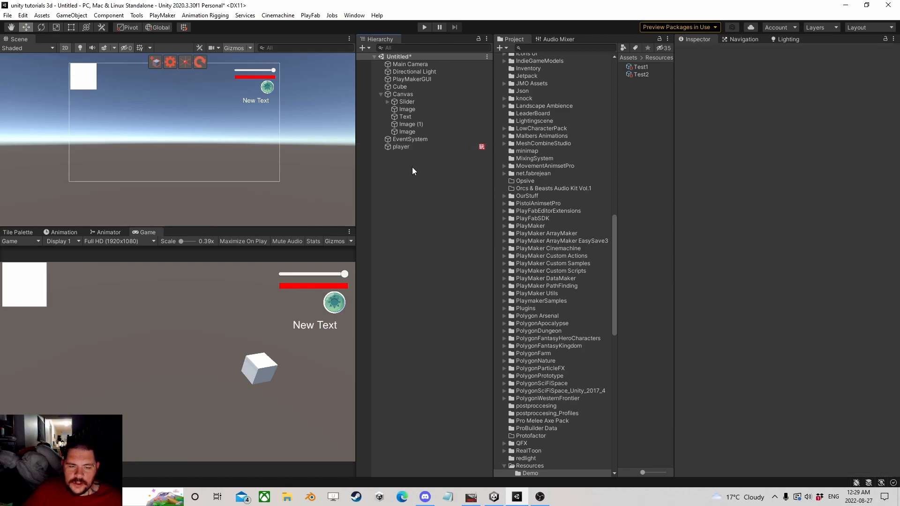
Add a PlayMakerFSM component to the Cube and open its FSM for editing.
click(381, 94)
click(385, 88)
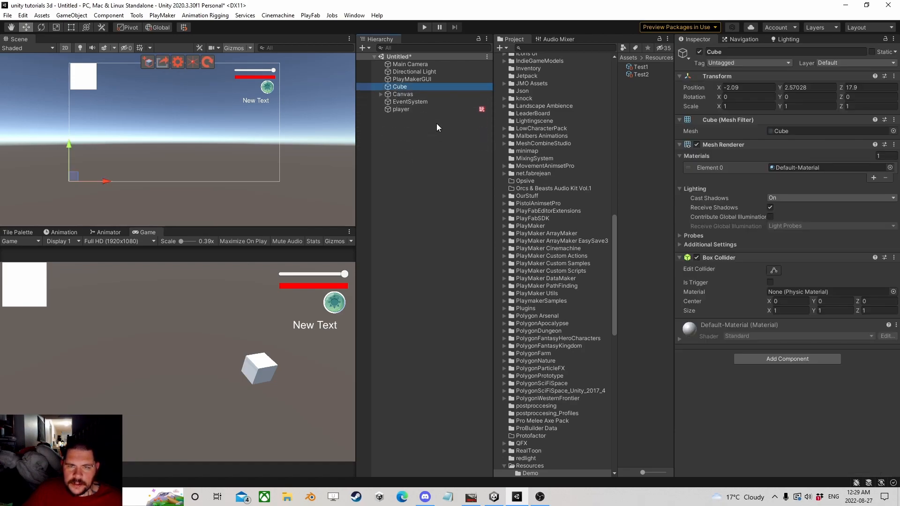
click(791, 358)
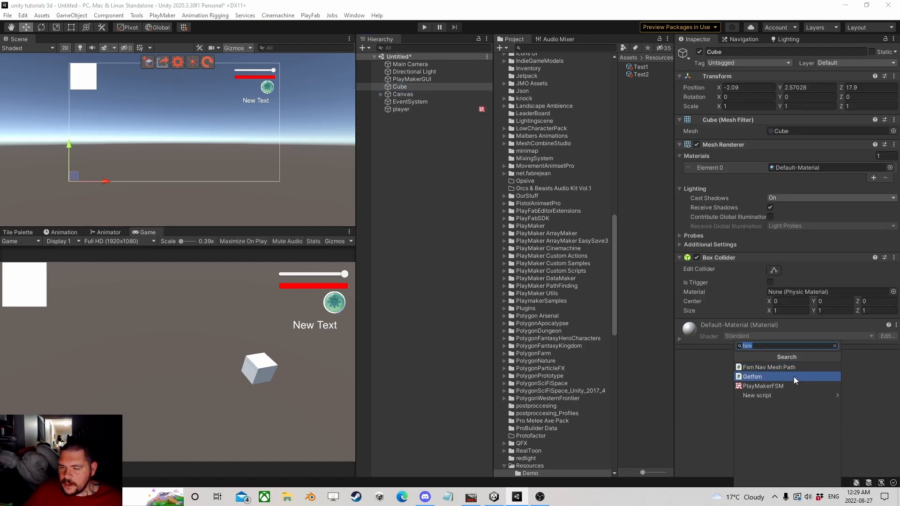
click(767, 385)
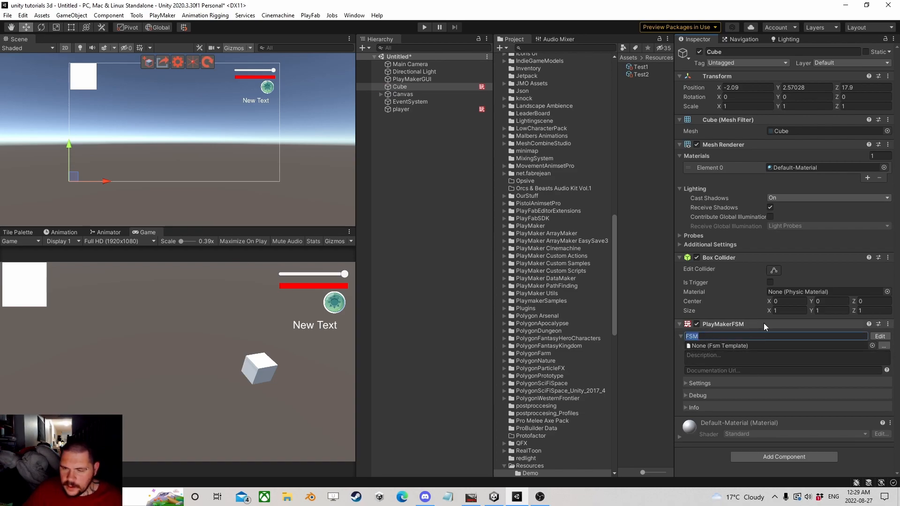
click(880, 336)
Add State 2 beside State 1 in the Cube's FSM and give it a MOUSE DOWN global transition.
right_click(527, 165)
click(532, 169)
right_click(532, 168)
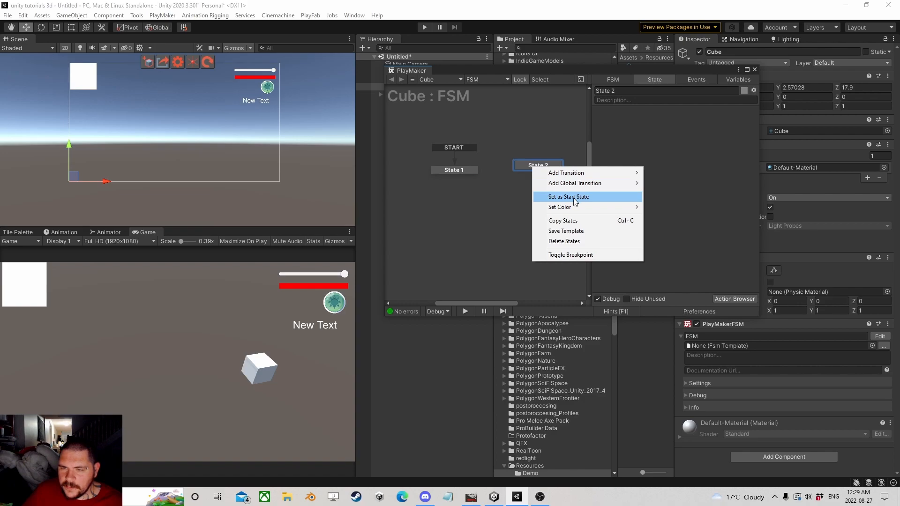
mouse_move(581, 184)
mouse_move(715, 208)
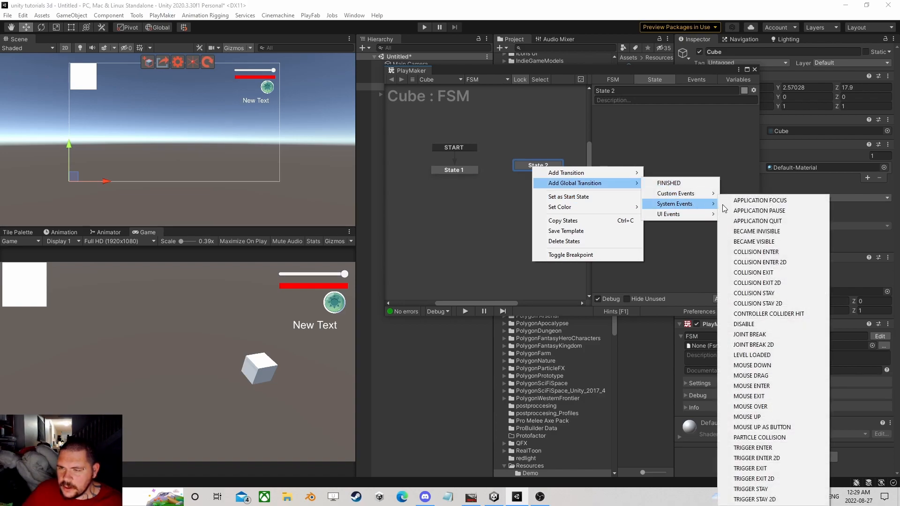
click(775, 370)
drag(566, 174, 549, 171)
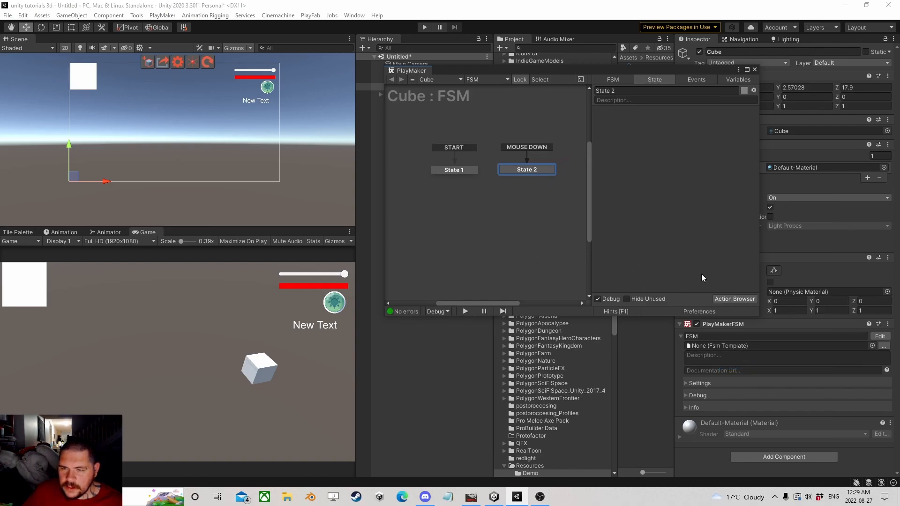
Add a Set Fsm Float action to the Cube's State 2.
click(725, 298)
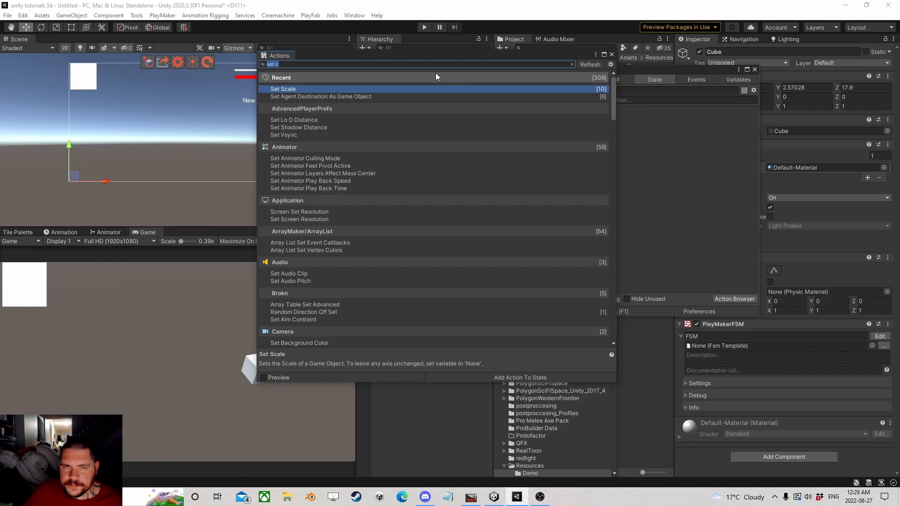
text(set )
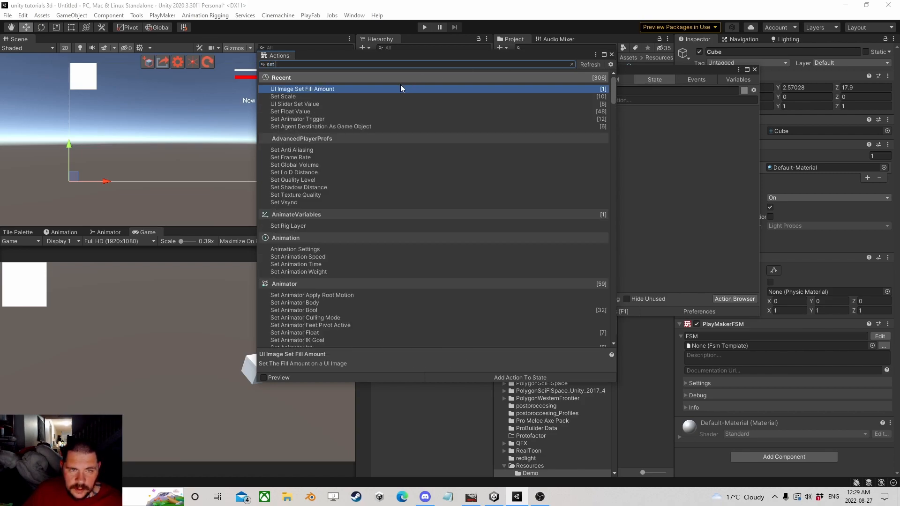
text(fs)
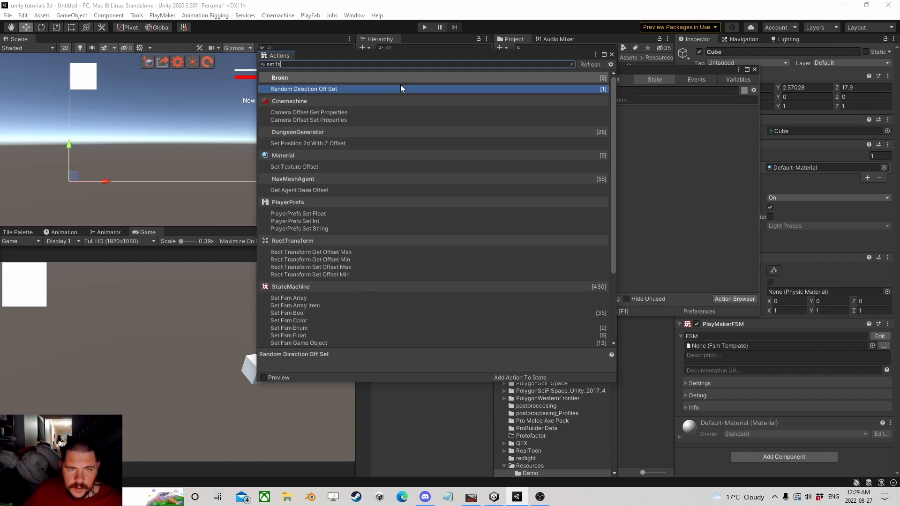
text(m flo)
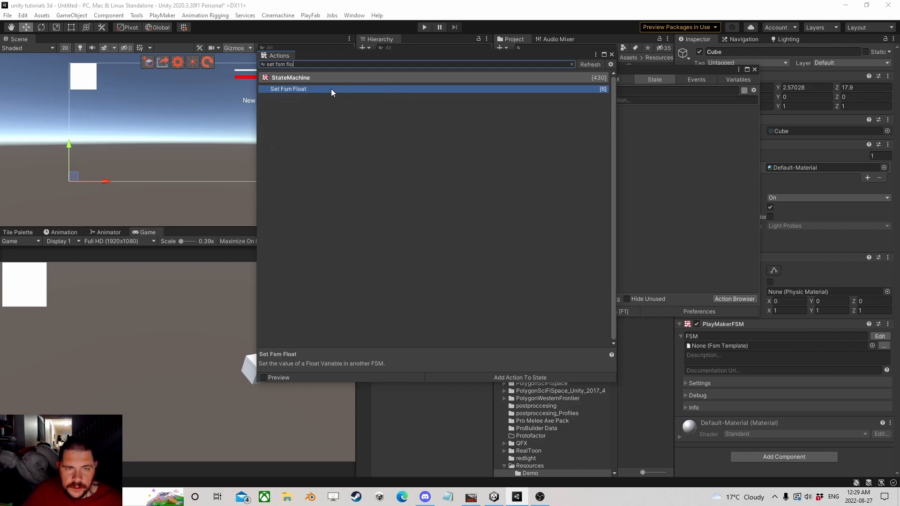
double_click(331, 88)
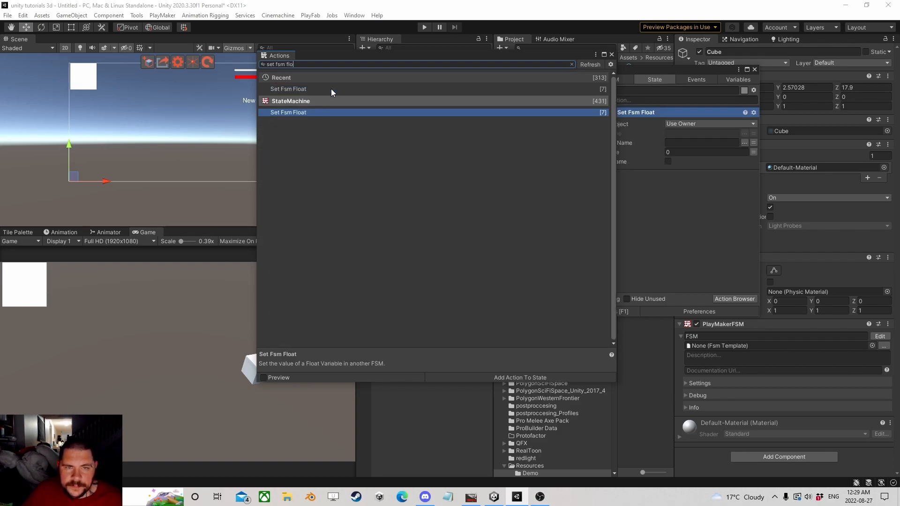
click(612, 54)
Target the player object's Infection FSM in Set Fsm Float and choose ChangedValue as the variable name.
drag(644, 78, 240, 112)
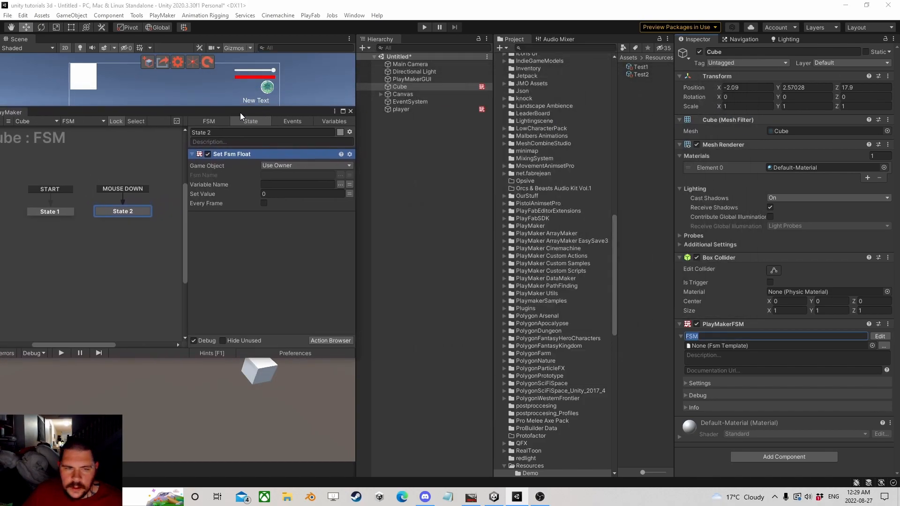
click(334, 165)
click(303, 186)
drag(406, 110, 300, 175)
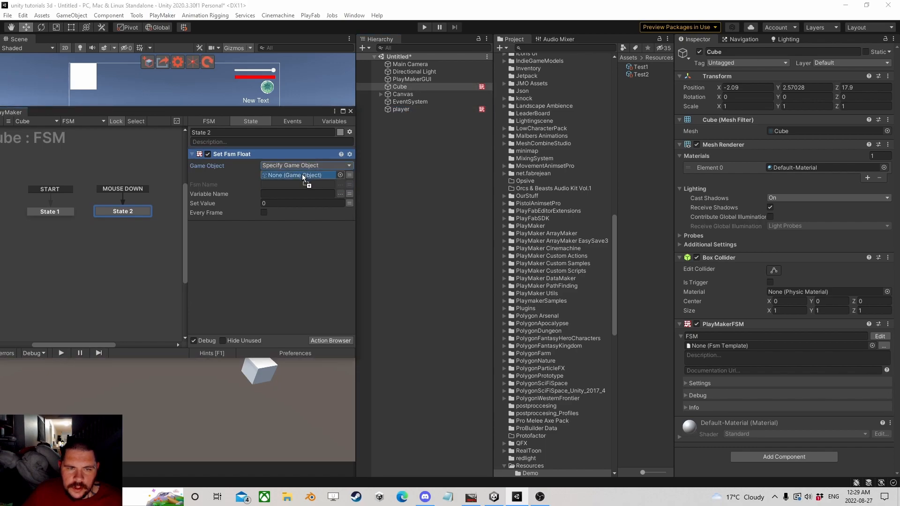
click(339, 184)
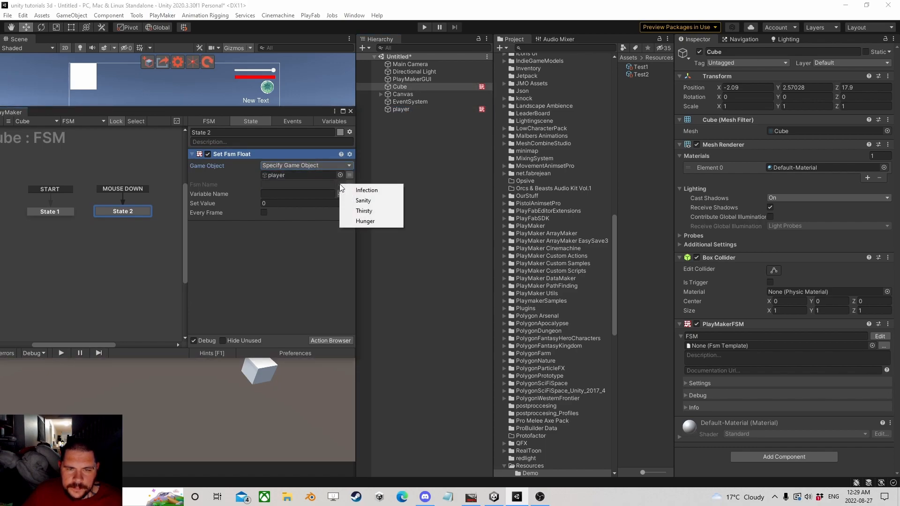
click(375, 190)
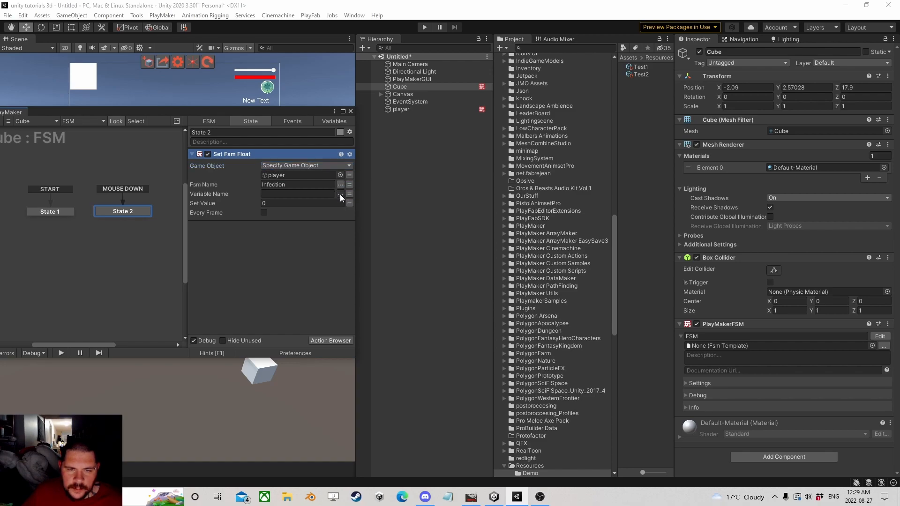
click(340, 194)
click(373, 231)
Drive Set Fsm Float's Set Value with a new float variable named "OUr Value".
click(349, 203)
click(322, 204)
click(291, 238)
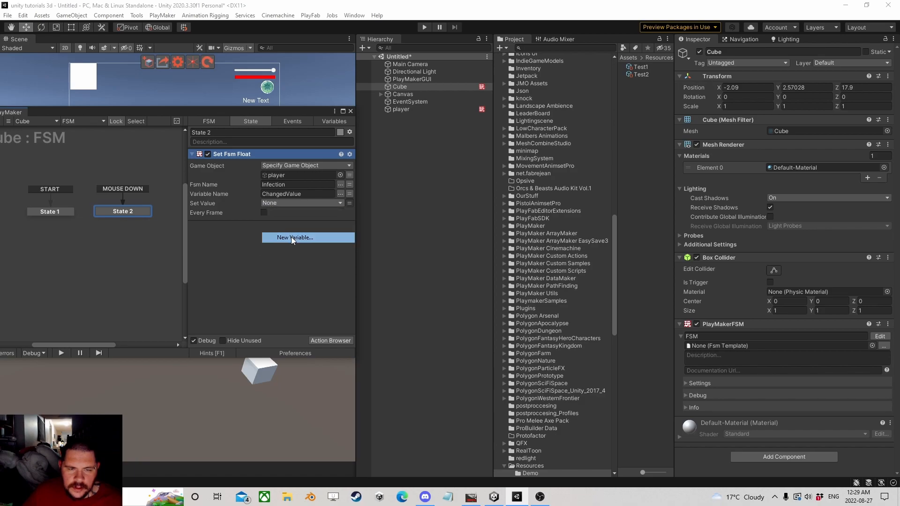
text(OUr Value)
key(Return)
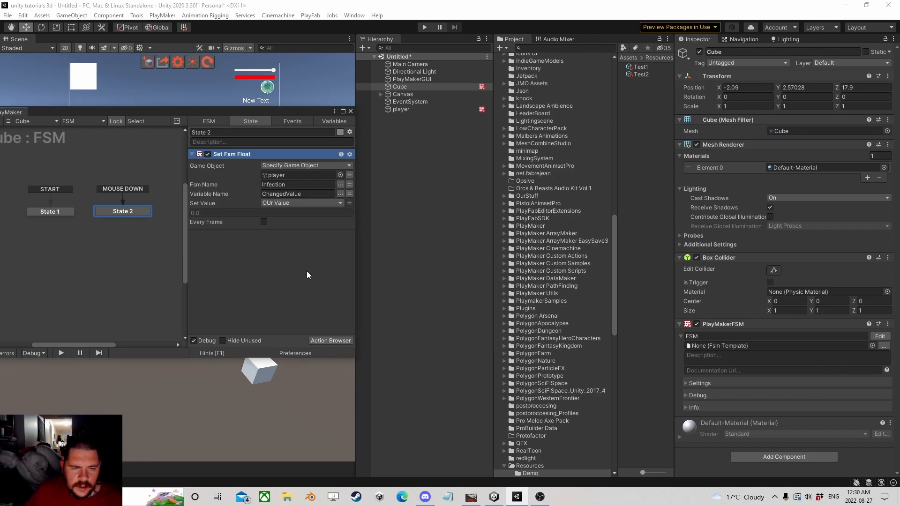
Add a Destroy Self action to State 2 and place it below Set Fsm Float.
click(330, 341)
text(destr)
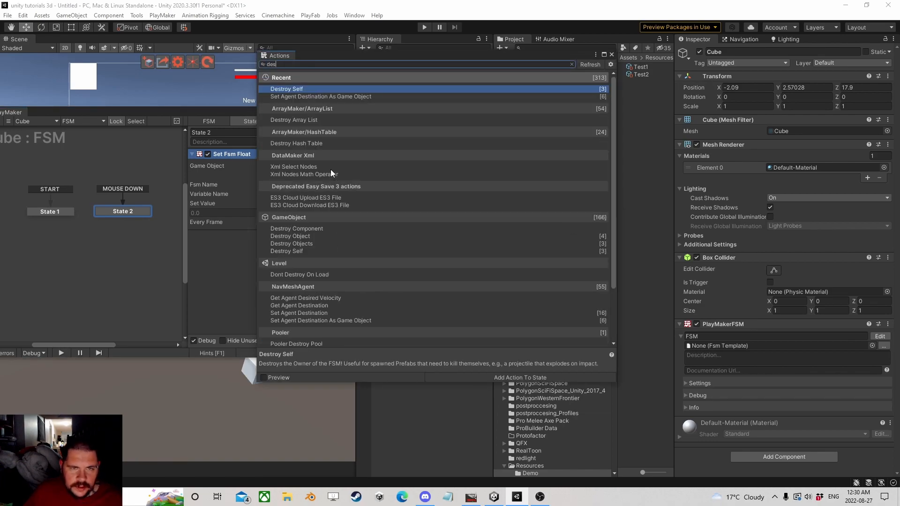
double_click(302, 88)
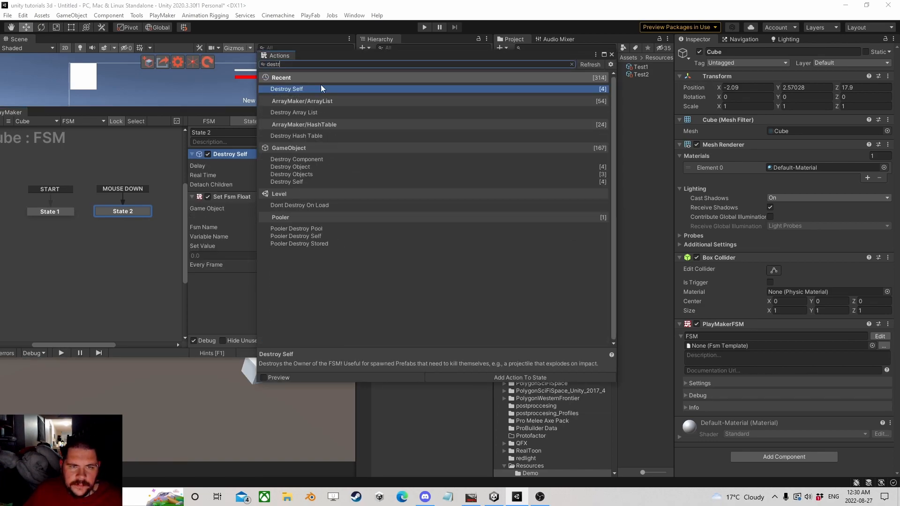
click(612, 54)
drag(224, 154, 245, 273)
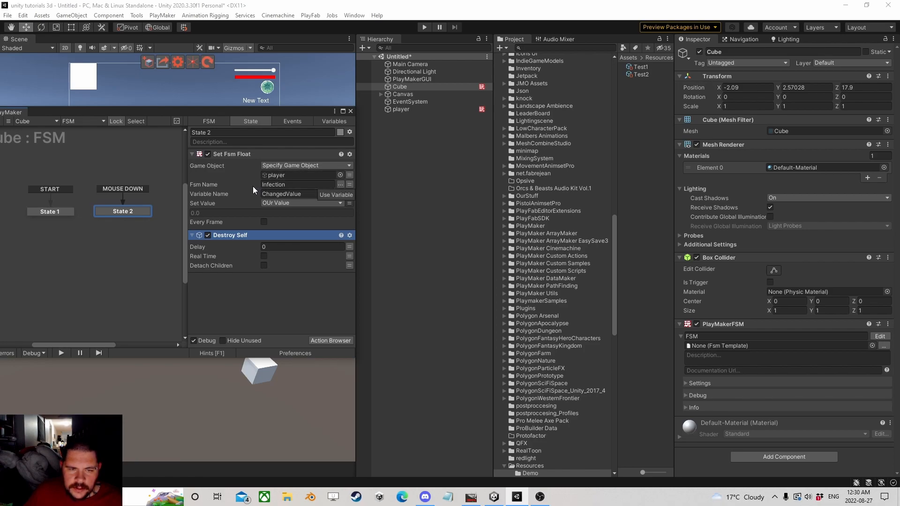
Expose the "OUr Value" variable as an input of the Cube's FSM.
click(324, 123)
click(207, 148)
click(240, 332)
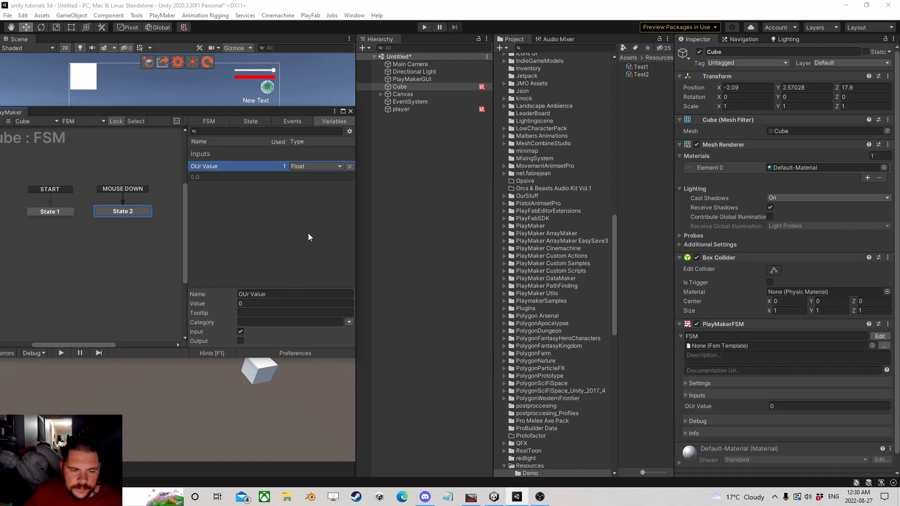
Replace Set Fsm Float's fixed Fsm Name with a new variable named "SetFsm".
click(252, 122)
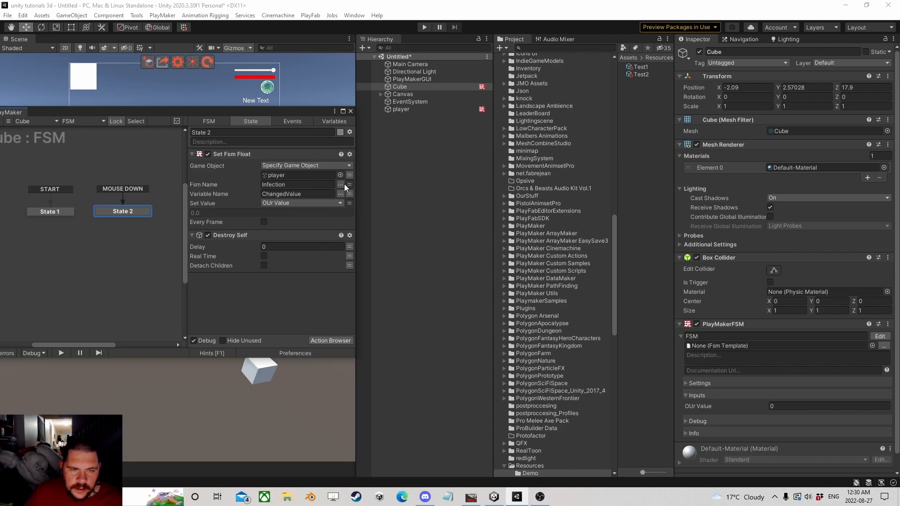
click(349, 184)
click(306, 186)
click(290, 229)
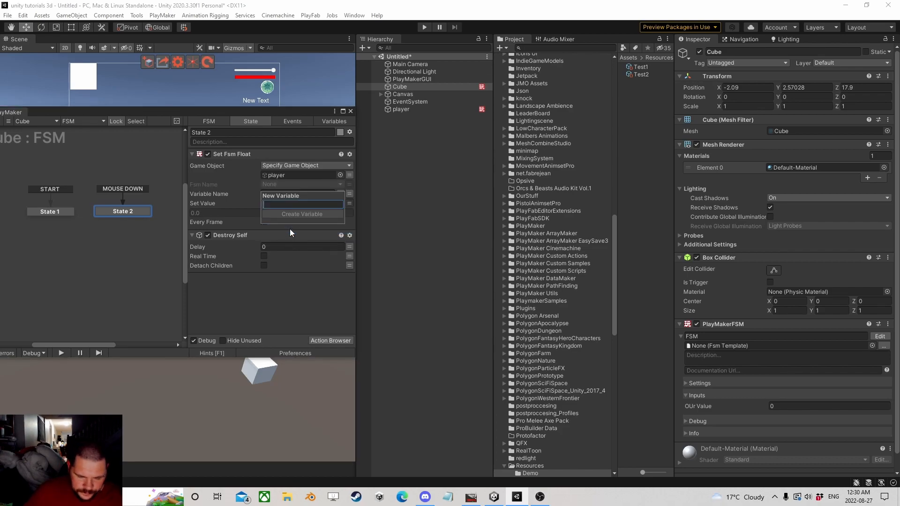
text(Set)
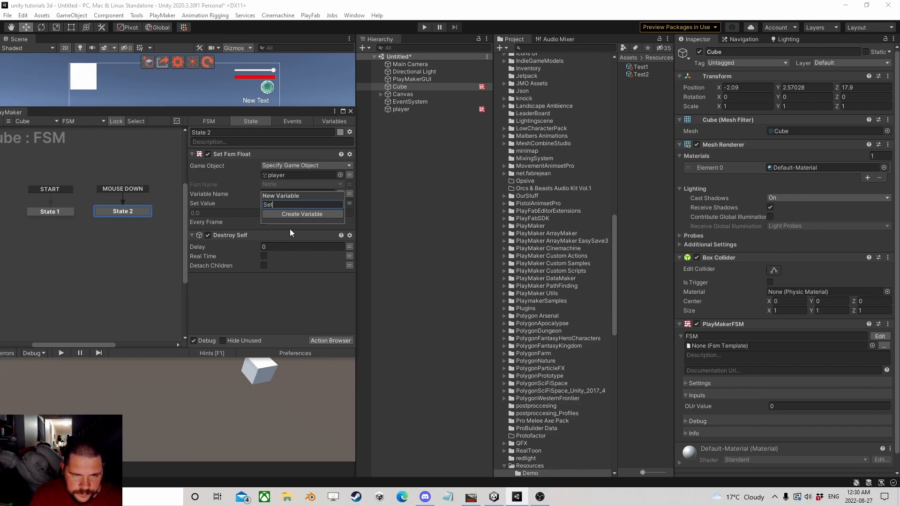
text(Fsm)
key(Return)
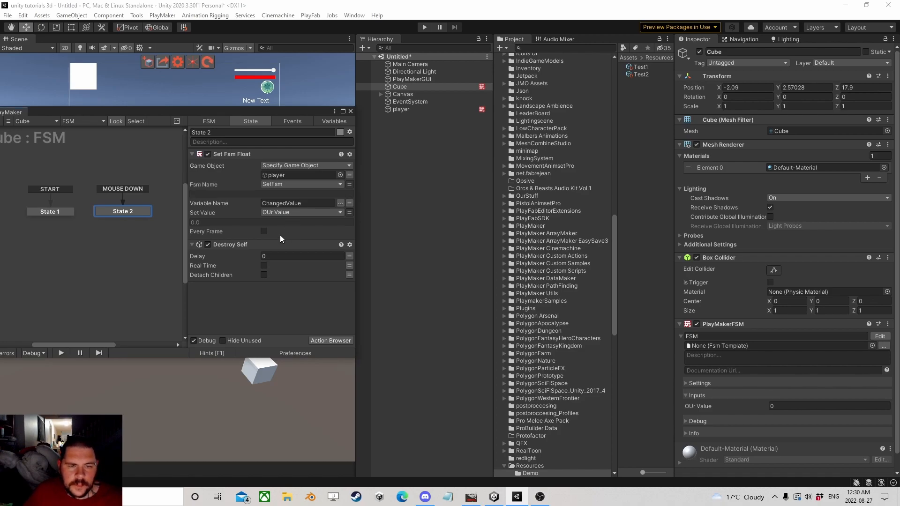
Switch Set Fsm Float's target object to a variable and create a new global variable named "PlayerHunger" for it.
click(349, 175)
click(304, 175)
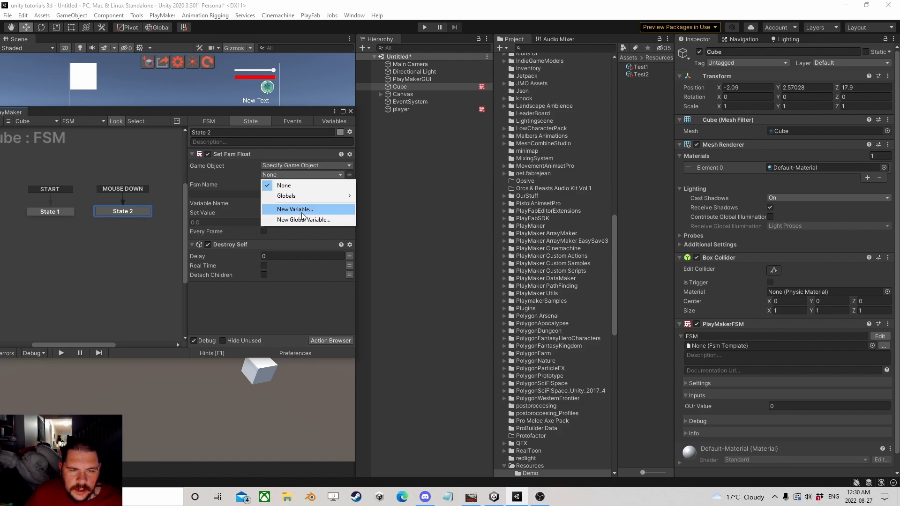
click(304, 220)
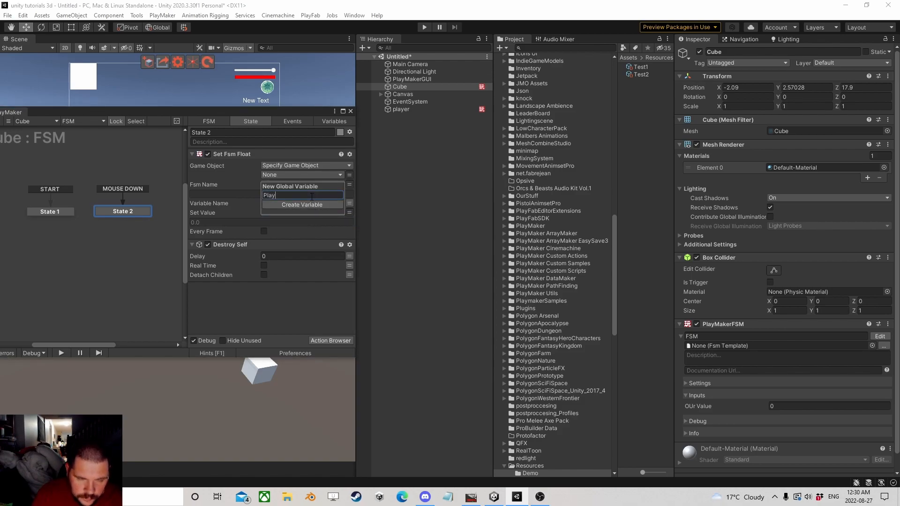
text(erHunger)
key(Return)
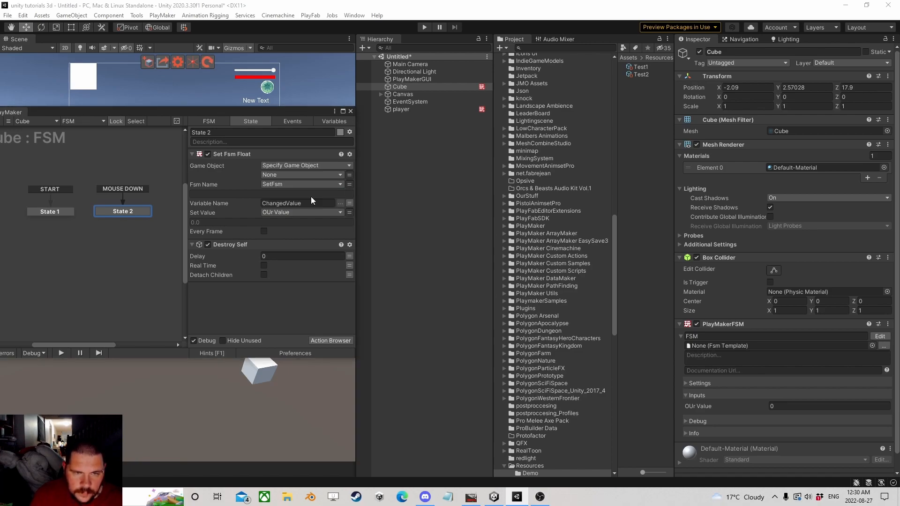
Add another PlayMakerFSM component to the player object, below its Infection FSM.
click(416, 109)
scroll(751, 216, down, 3)
scroll(767, 233, up, 3)
scroll(761, 297, down, 5)
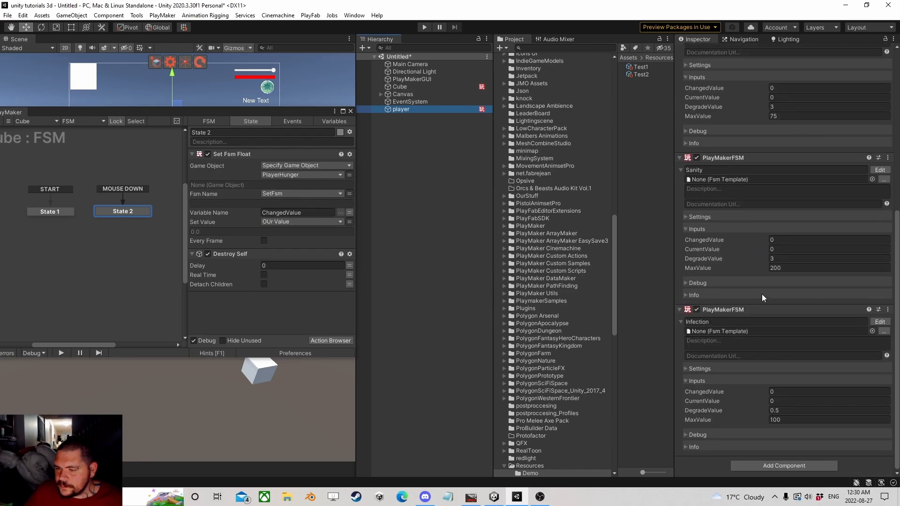
click(789, 466)
click(753, 375)
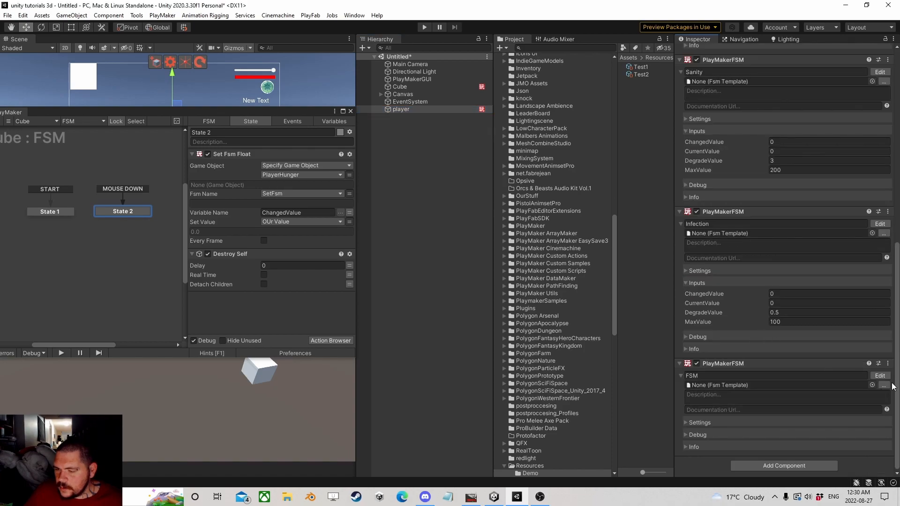
Add a Get Owner action to State 1 of the player's new FSM and store the object in the global variable PlayerHunger.
click(330, 340)
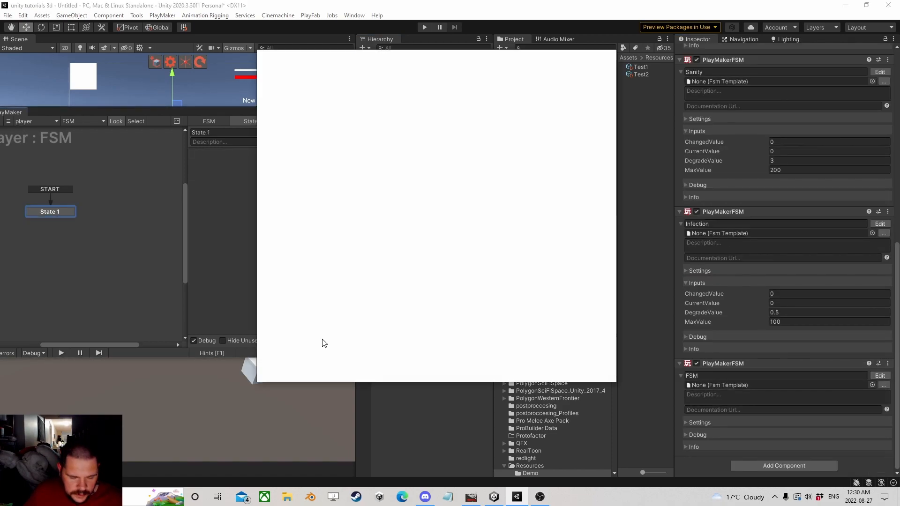
text(get ow)
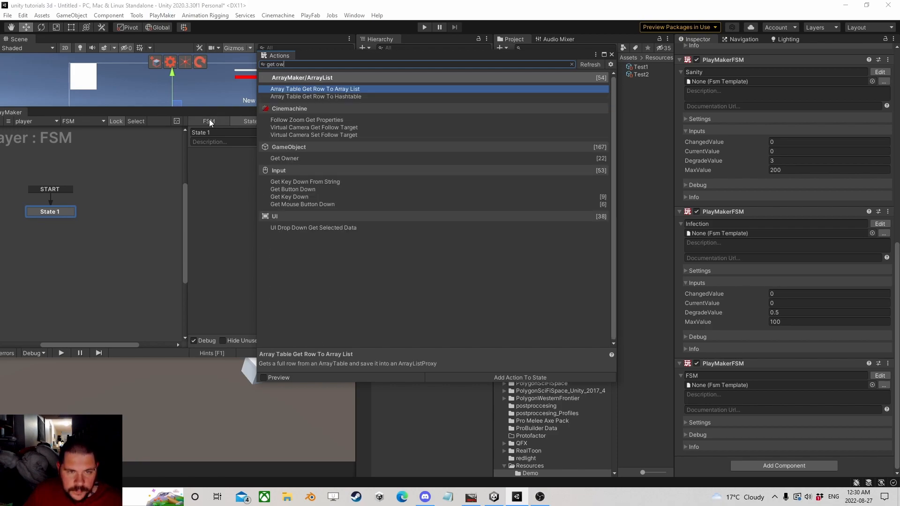
double_click(303, 159)
click(612, 55)
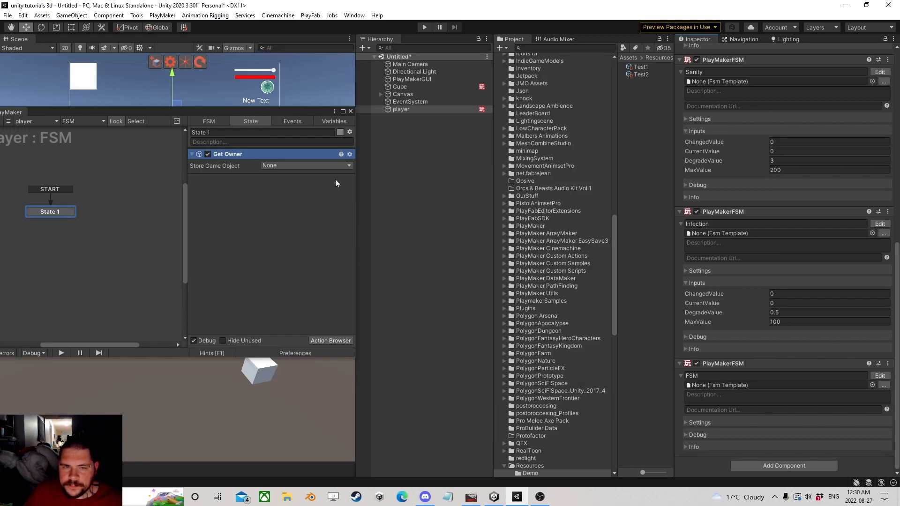
click(287, 166)
mouse_move(332, 186)
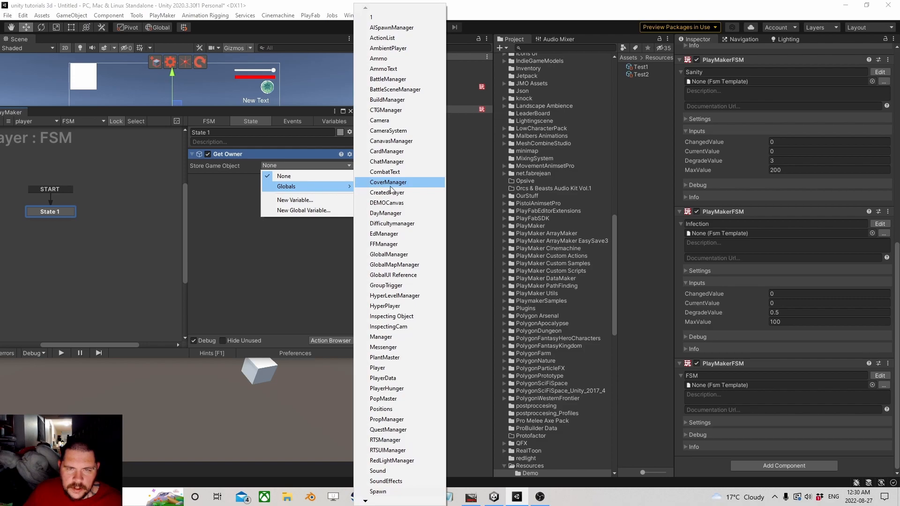
click(413, 389)
click(351, 111)
Reopen the Cube's FSM for editing and select its State 2.
click(430, 86)
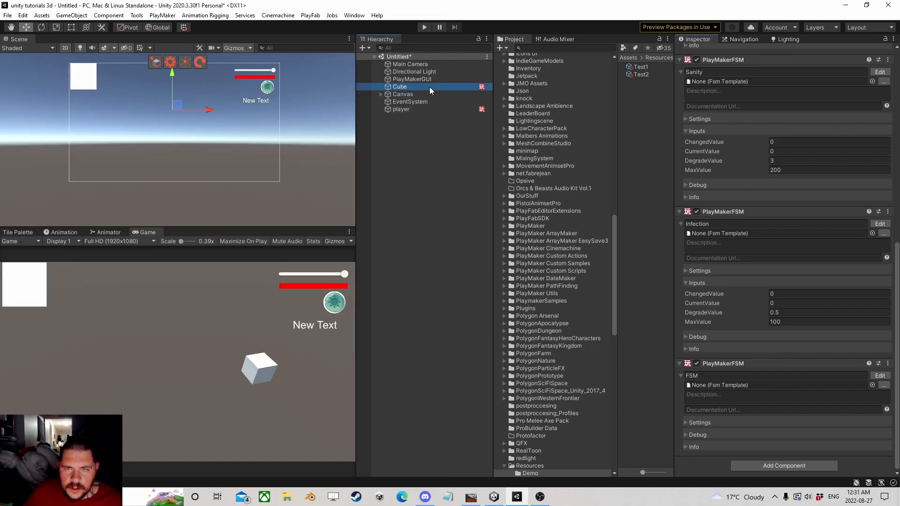
click(880, 319)
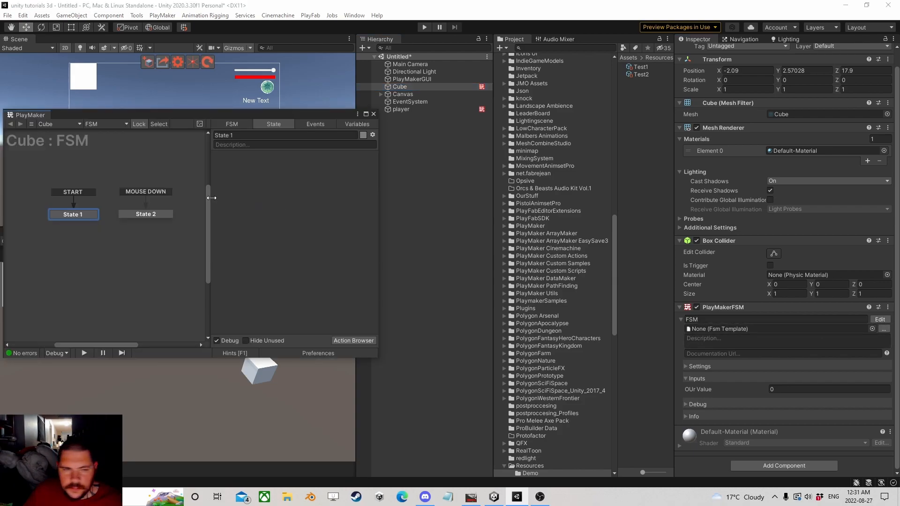
click(146, 214)
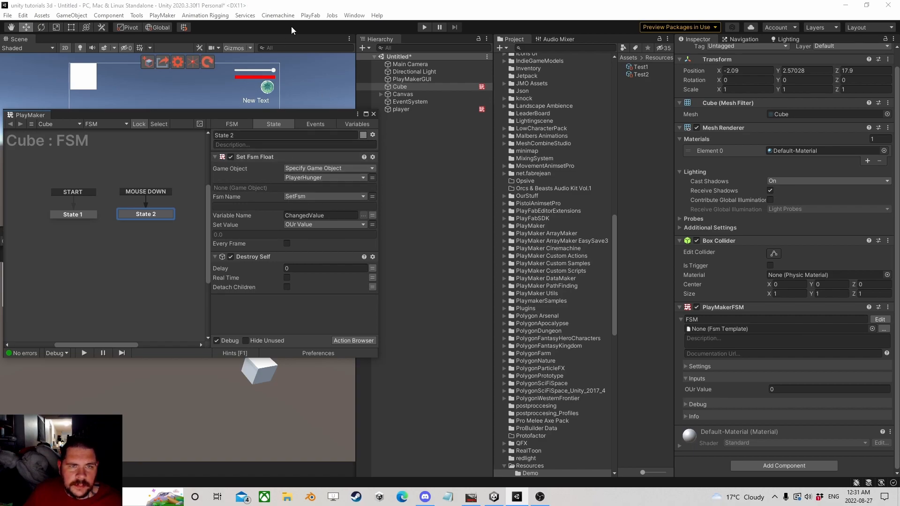
Open PlayMaker's Enum Creator Wizard.
click(327, 17)
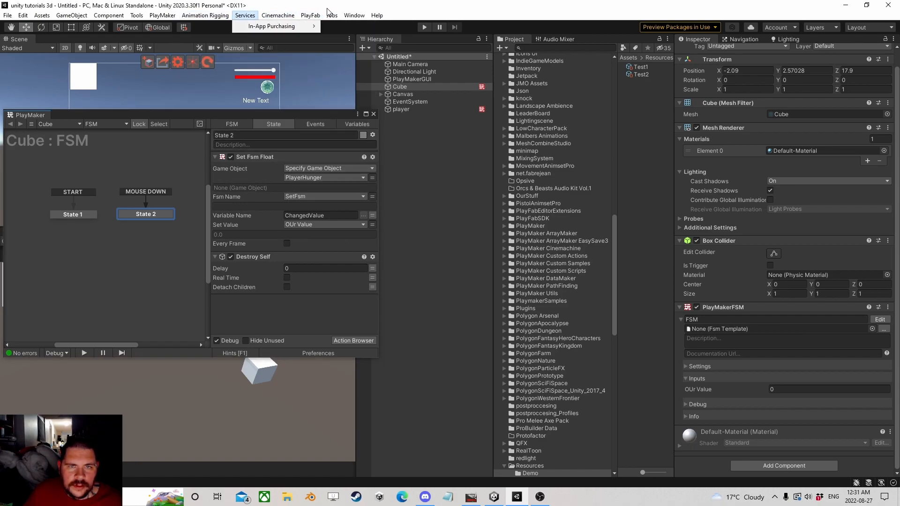
click(161, 14)
click(156, 17)
mouse_move(181, 78)
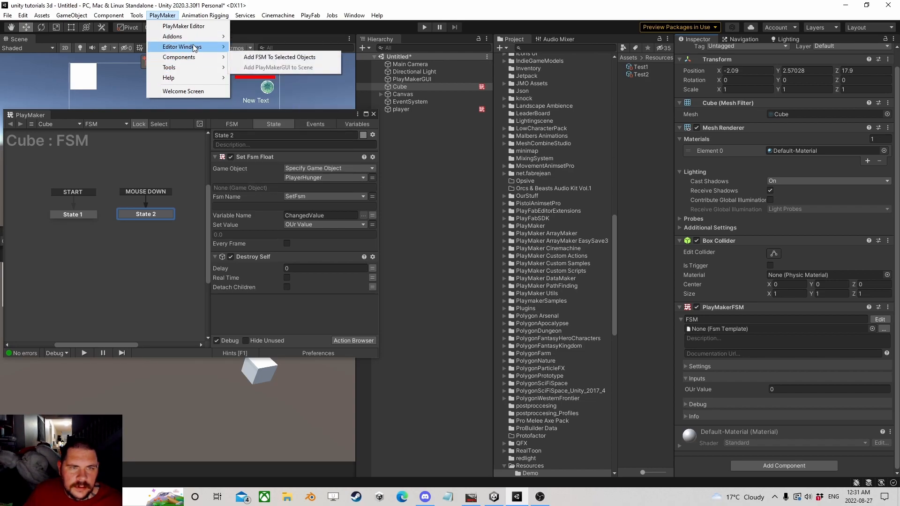
mouse_move(194, 47)
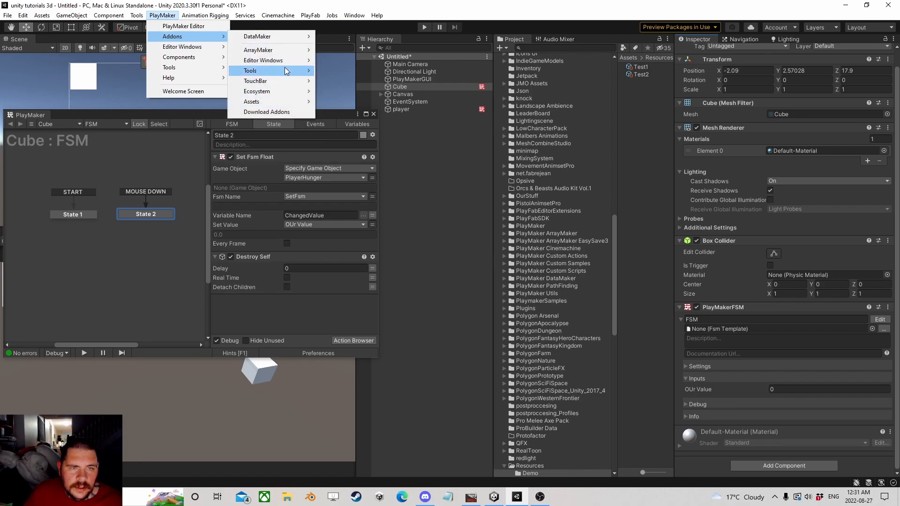
mouse_move(285, 68)
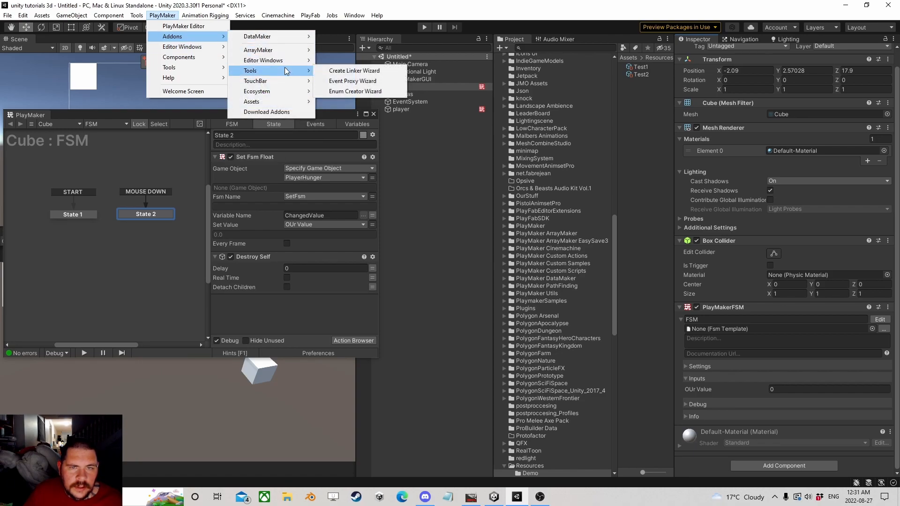
click(364, 91)
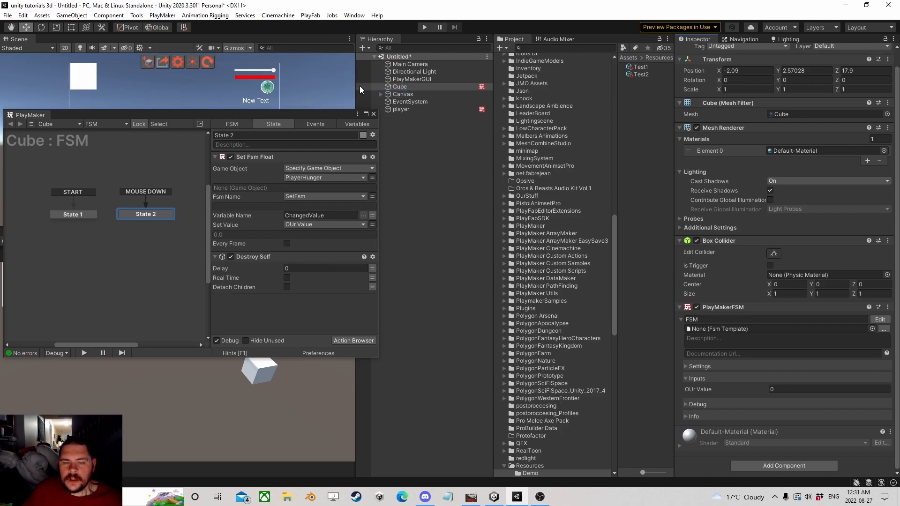
Select the player object, name the new enum "Starvation" and give it four empty entries.
click(403, 109)
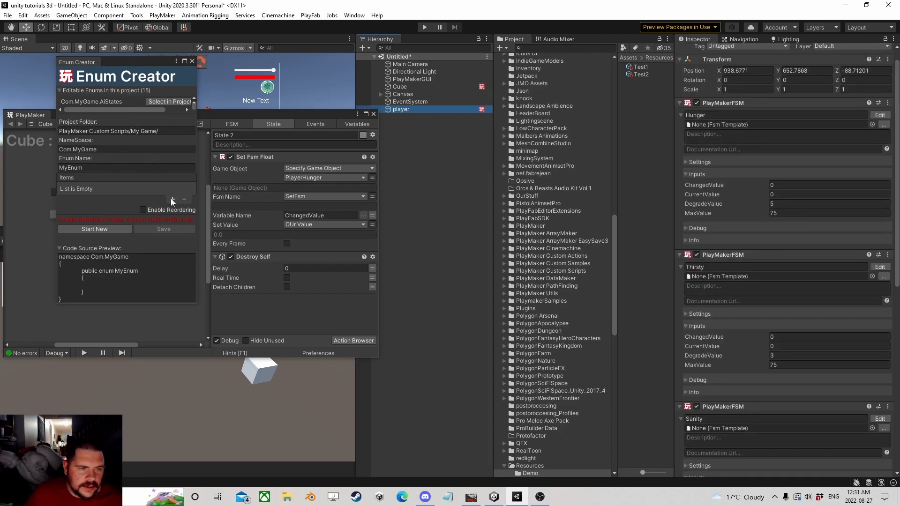
click(94, 167)
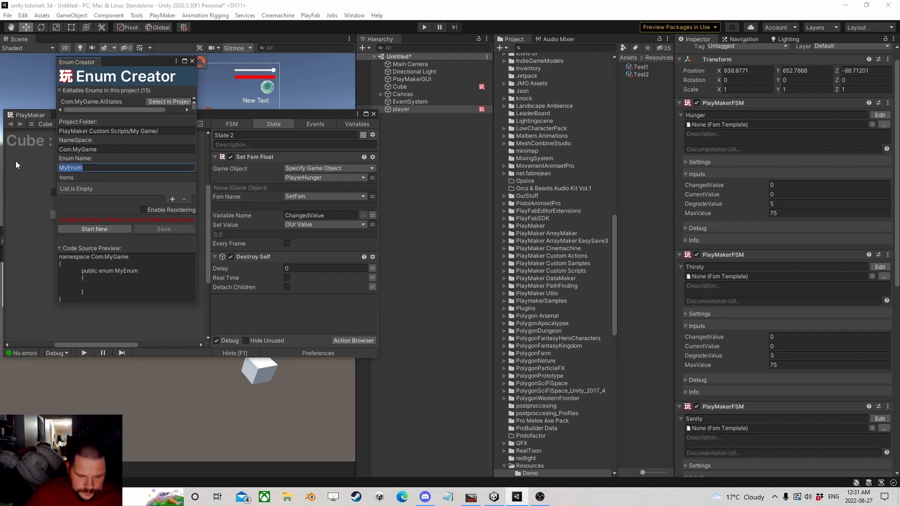
text(Starvation)
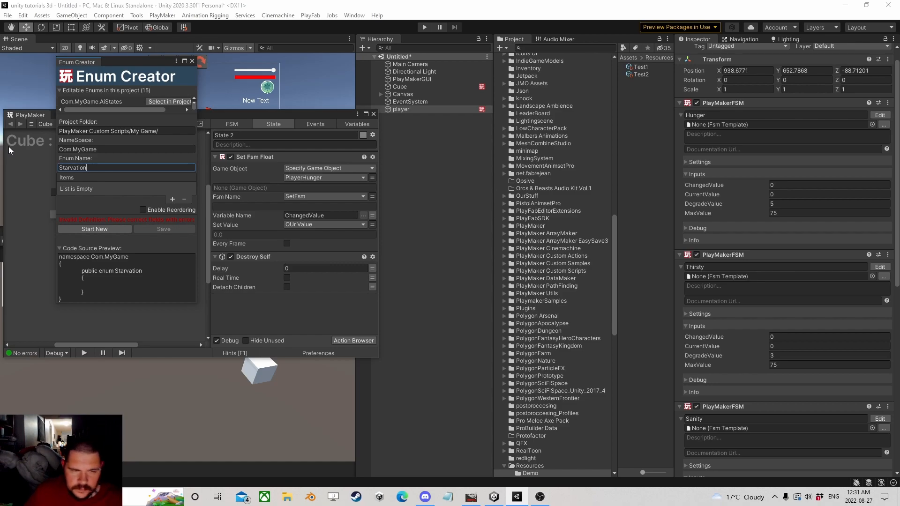
click(172, 199)
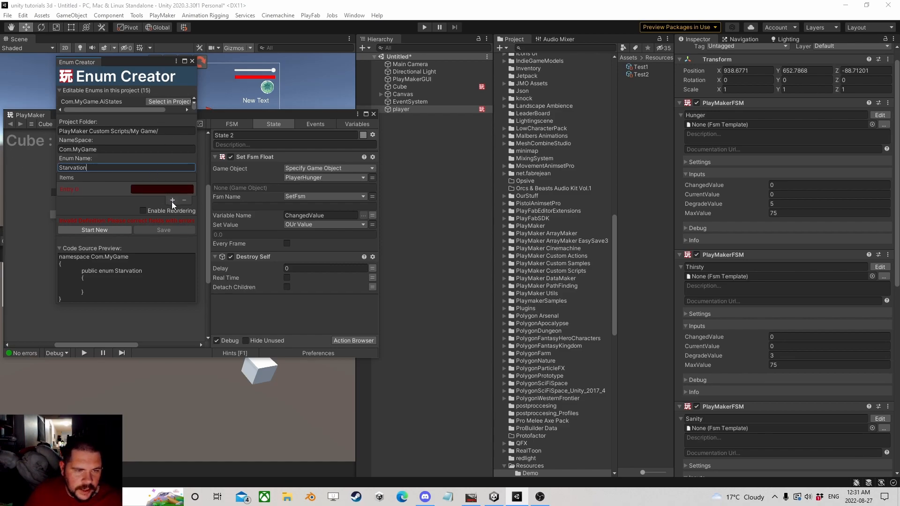
click(172, 202)
click(172, 209)
click(167, 220)
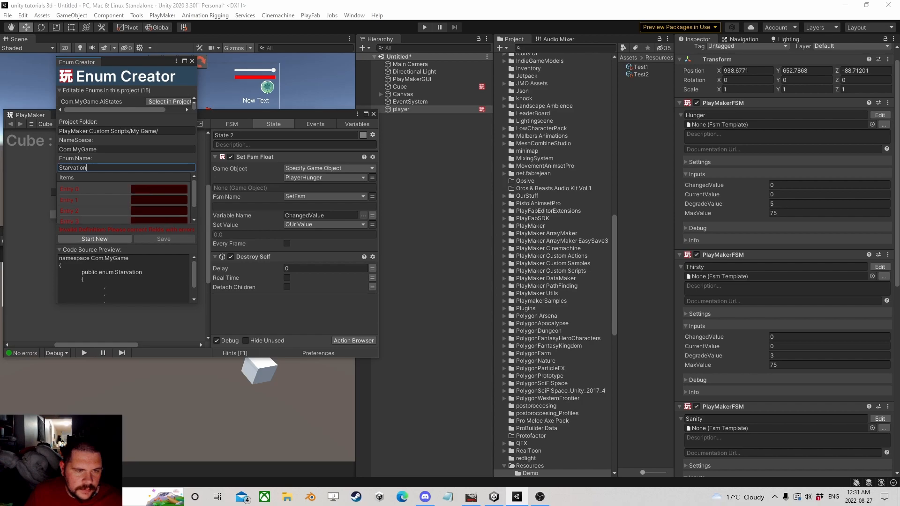
drag(199, 270, 196, 387)
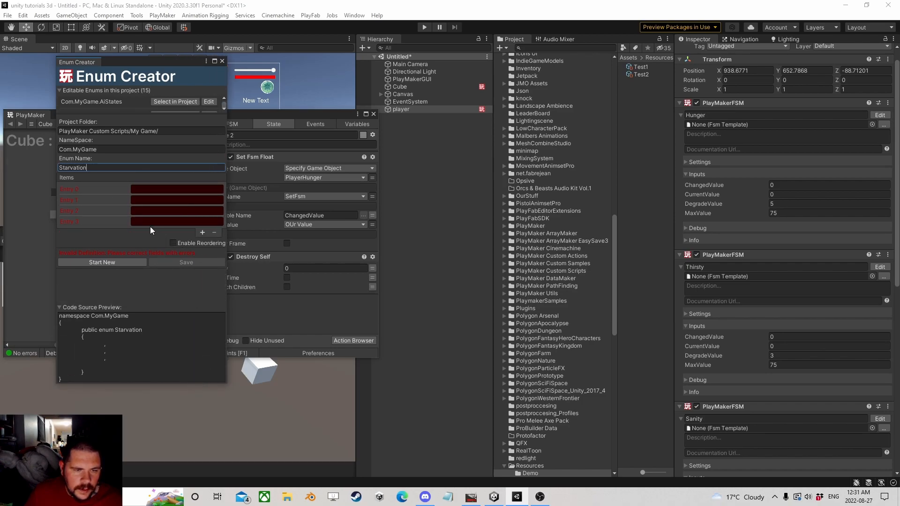
Fill enum entries 0 and 1 with the player's FSM names "Hunger" and "Thirsty".
click(711, 116)
double_click(709, 116)
key(ctrl+c)
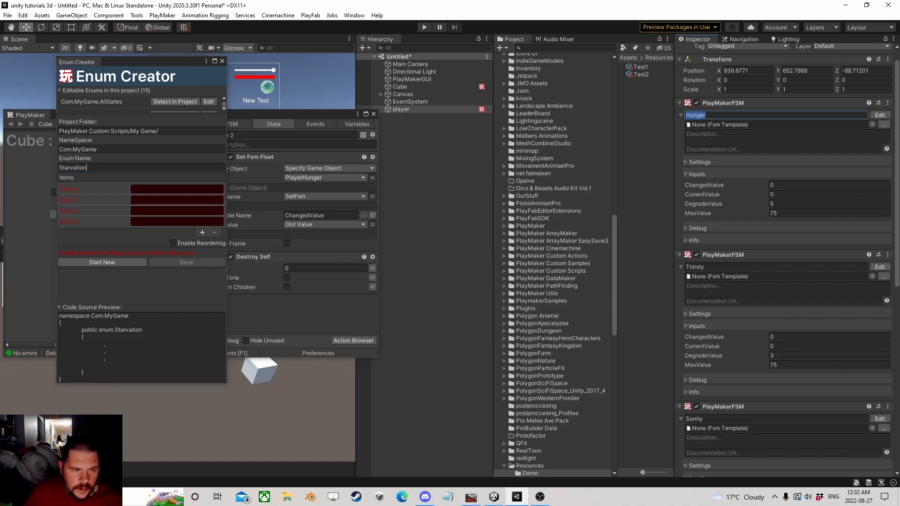
click(198, 189)
key(ctrl+v)
double_click(696, 267)
key(ctrl+c)
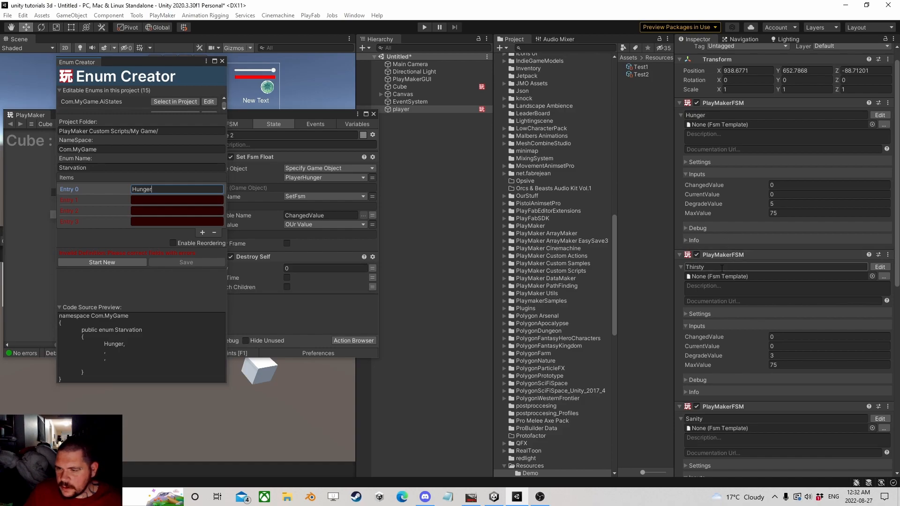
click(180, 205)
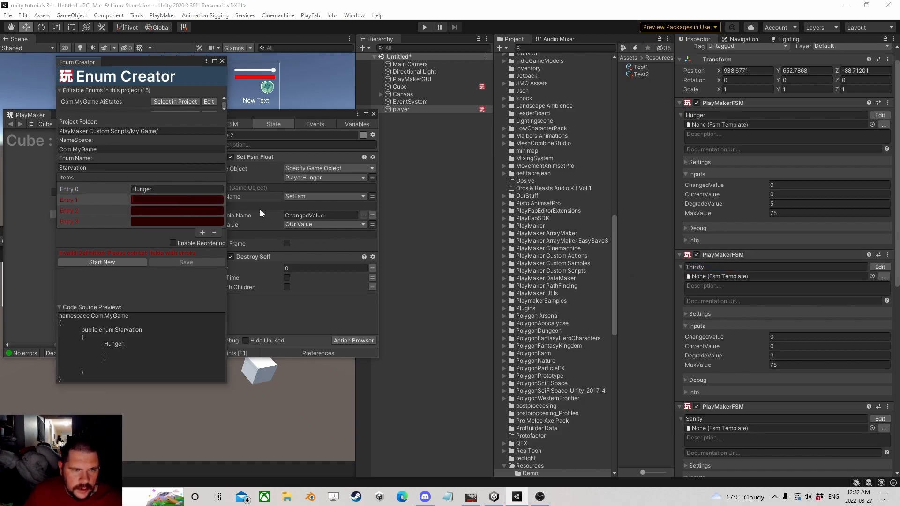
key(ctrl+v)
Fill enum entries 2 and 3 with the FSM names "Sanity" and "Infection", and save the Starvation enum.
scroll(721, 352, down, 3)
double_click(710, 334)
key(ctrl+c)
click(159, 210)
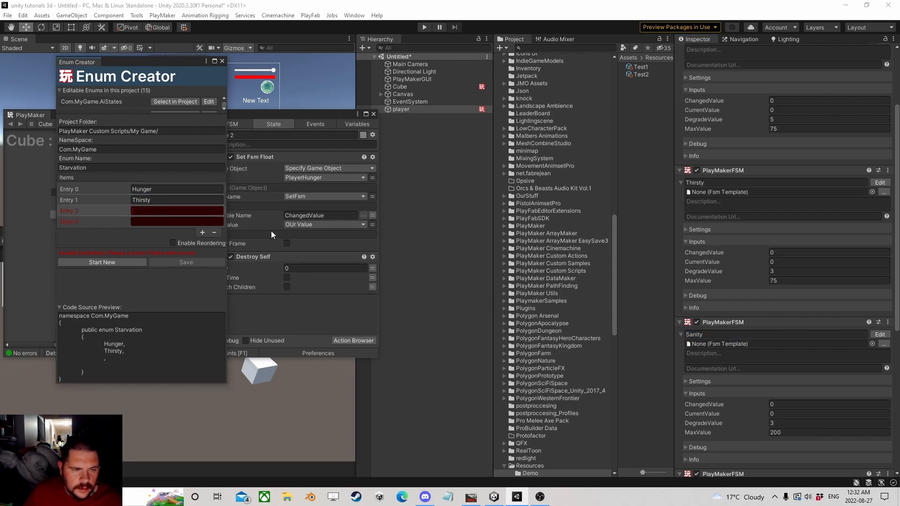
key(ctrl+v)
scroll(734, 374, down, 5)
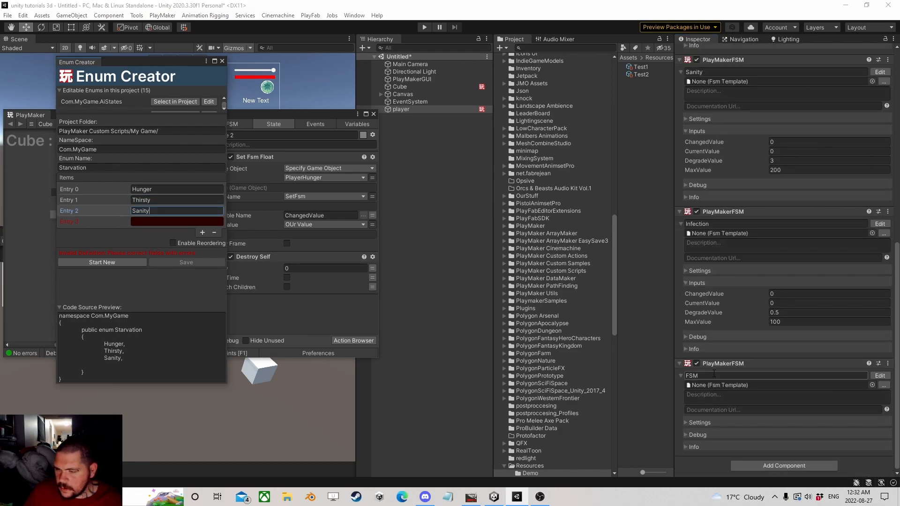
double_click(703, 224)
key(ctrl+c)
click(164, 221)
key(ctrl+v)
click(165, 253)
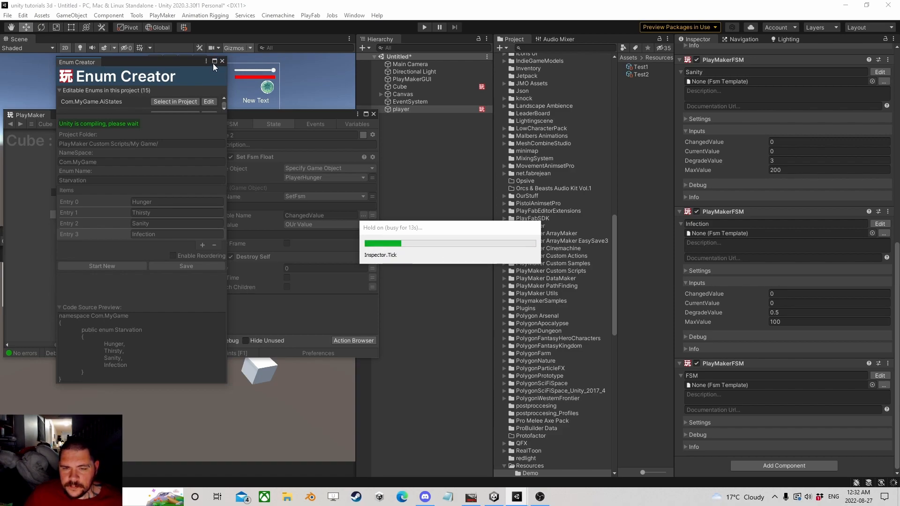
click(223, 61)
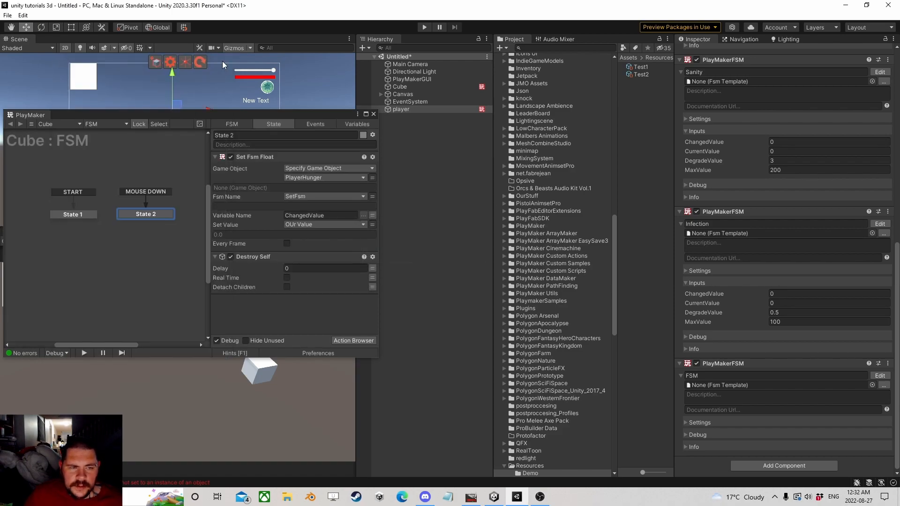
Add a Convert Enum To String action to State 1 of the Cube's FSM.
click(78, 216)
click(354, 340)
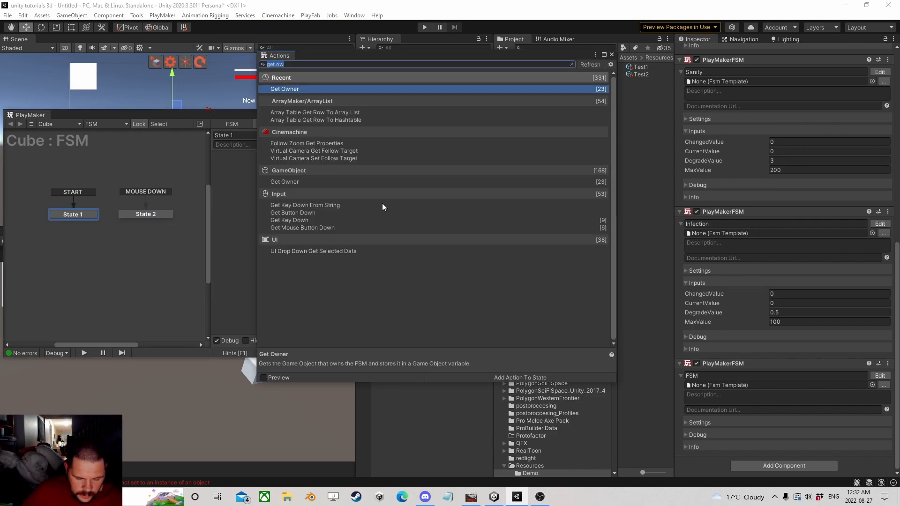
text(convert enum)
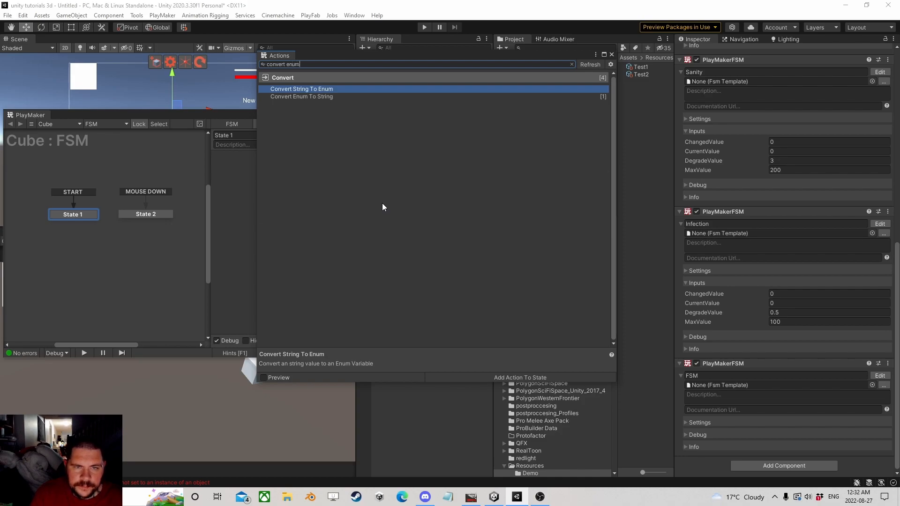
key(Down)
key(Return)
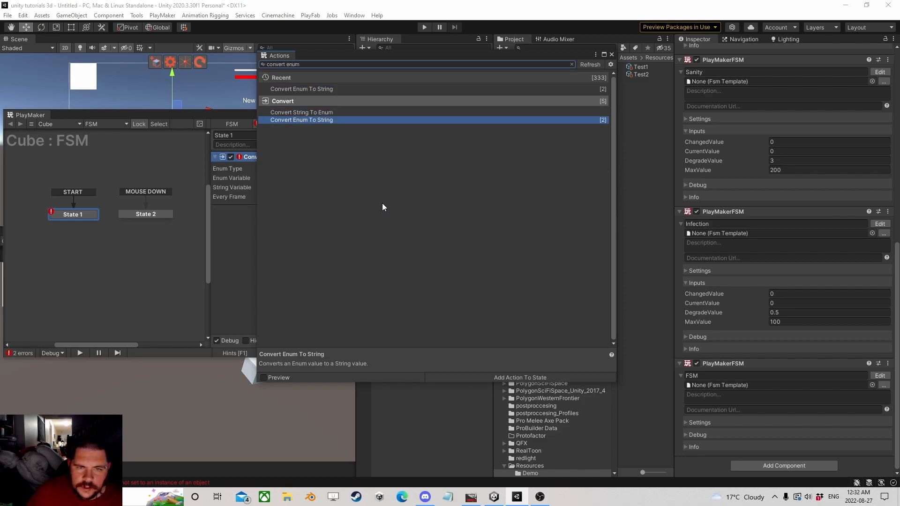
click(611, 54)
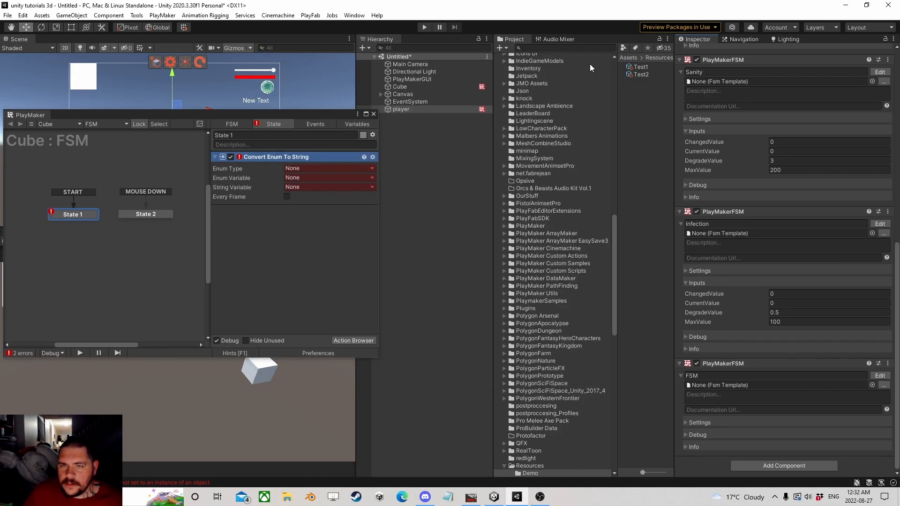
Set the enum type of Convert Enum To String to Starvation from the Com.MyGame namespace.
click(302, 168)
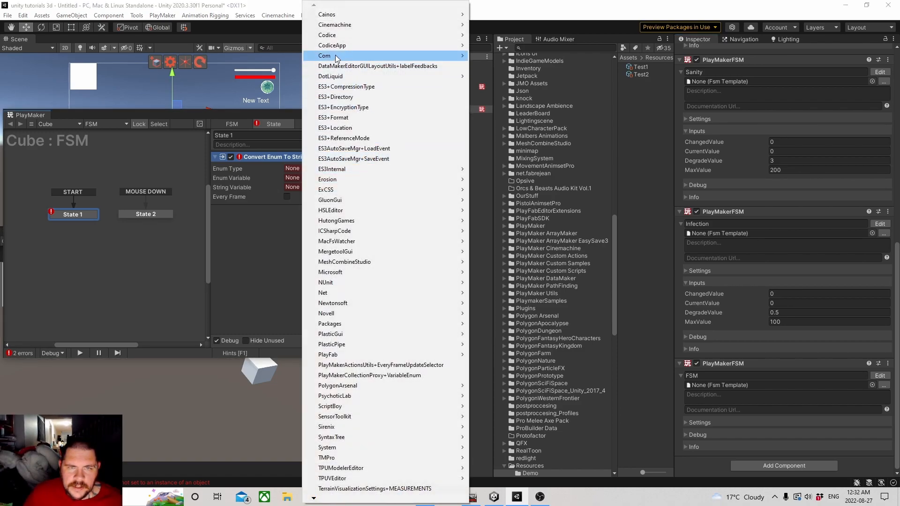
mouse_move(337, 58)
mouse_move(510, 57)
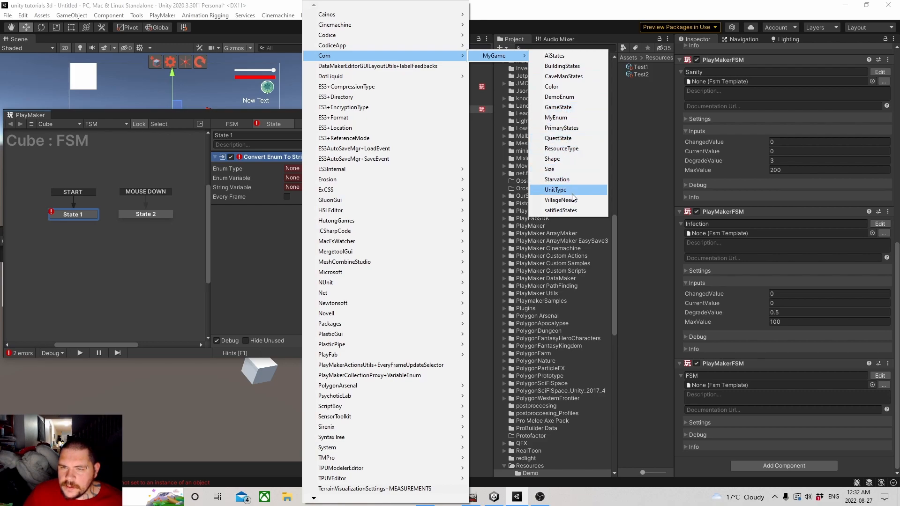
click(557, 180)
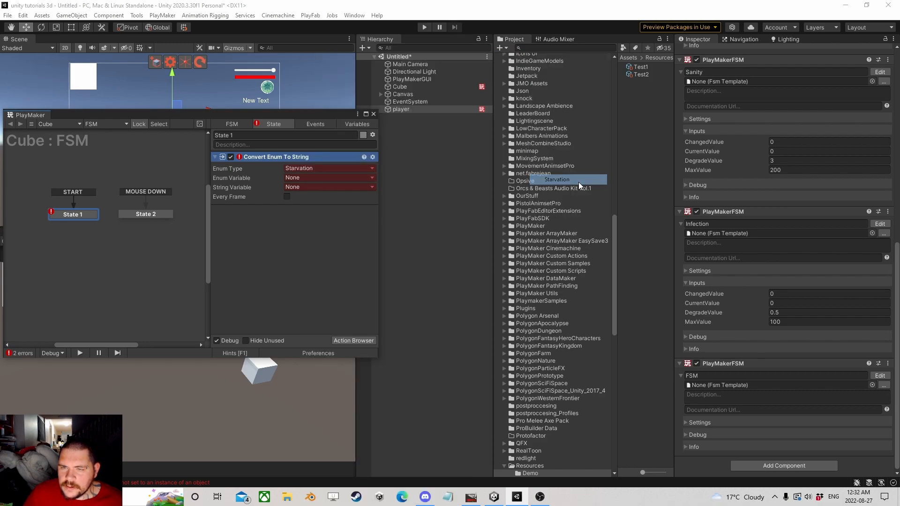
Create an enum variable named "enum" for Convert Enum To String and set its string variable to SetFsm.
click(297, 187)
click(307, 201)
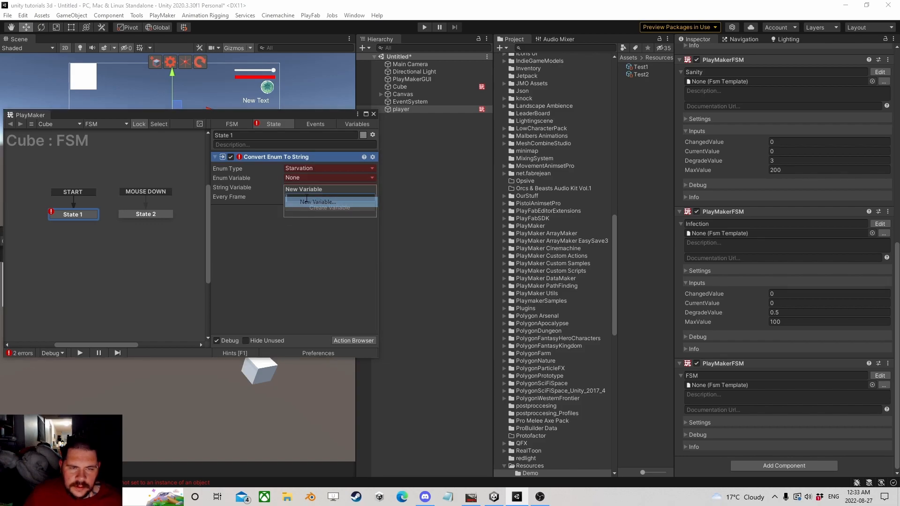
text(enum)
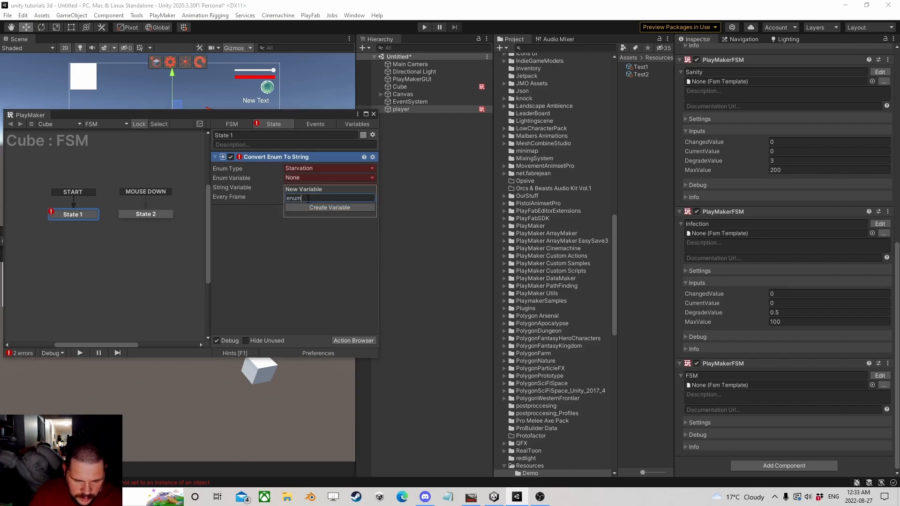
key(Return)
click(305, 196)
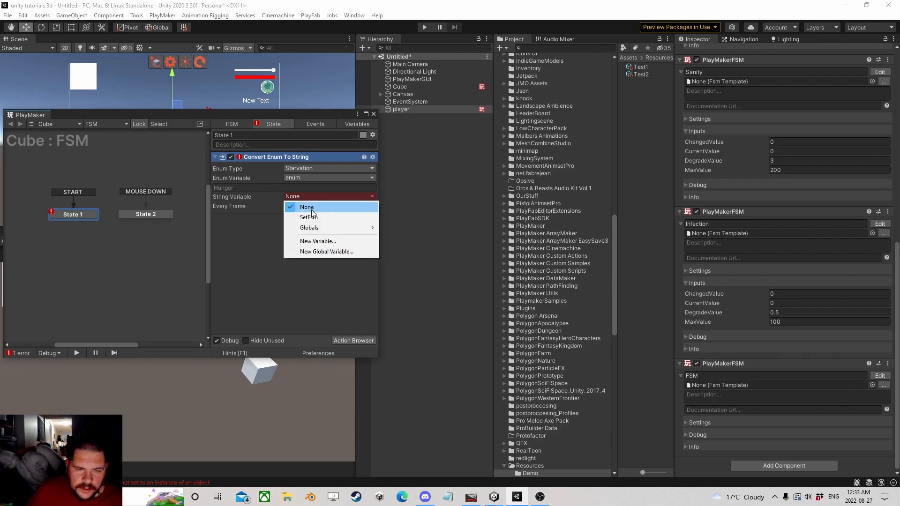
click(320, 218)
Mark the "enum" variable of the Cube's FSM as an input, and check the Cube's exposed inputs.
click(150, 214)
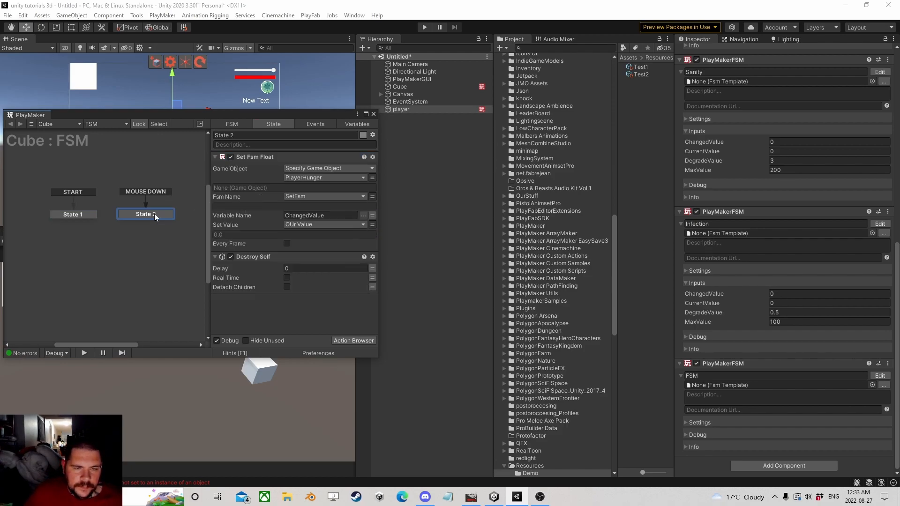
click(74, 219)
click(342, 124)
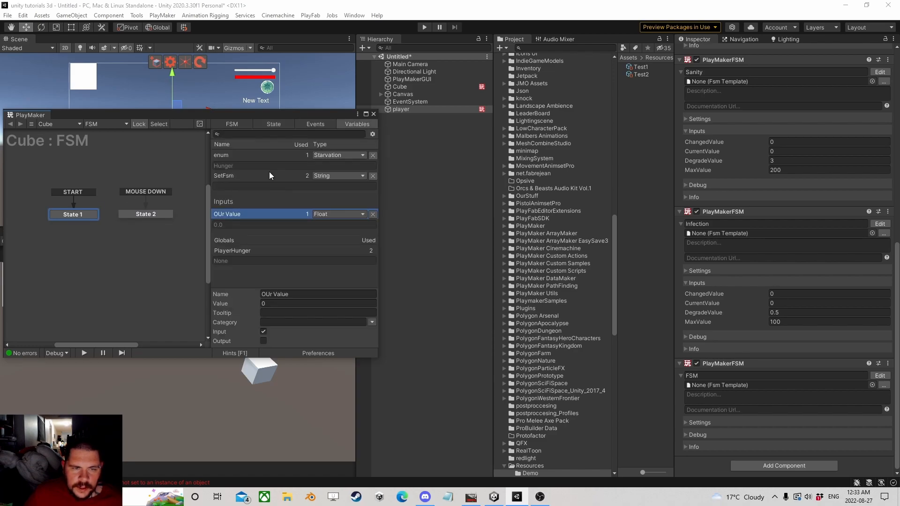
click(231, 174)
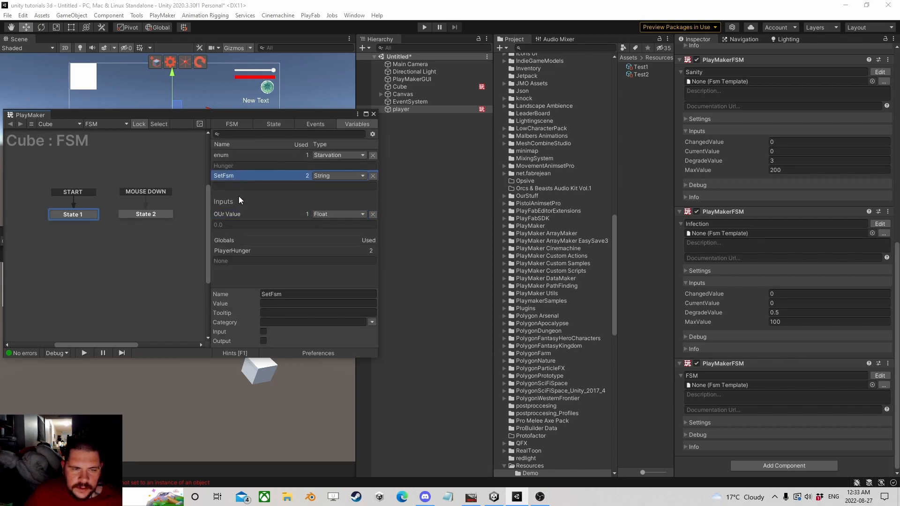
click(228, 158)
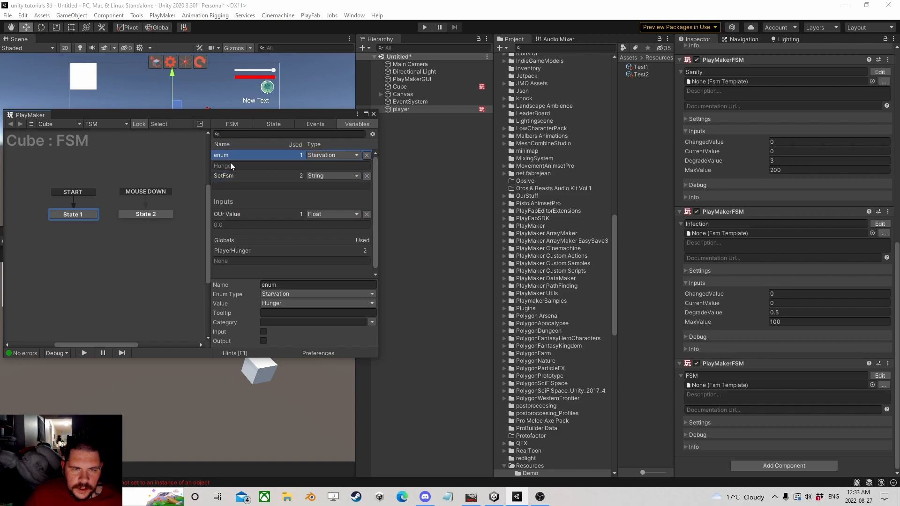
click(263, 331)
click(231, 217)
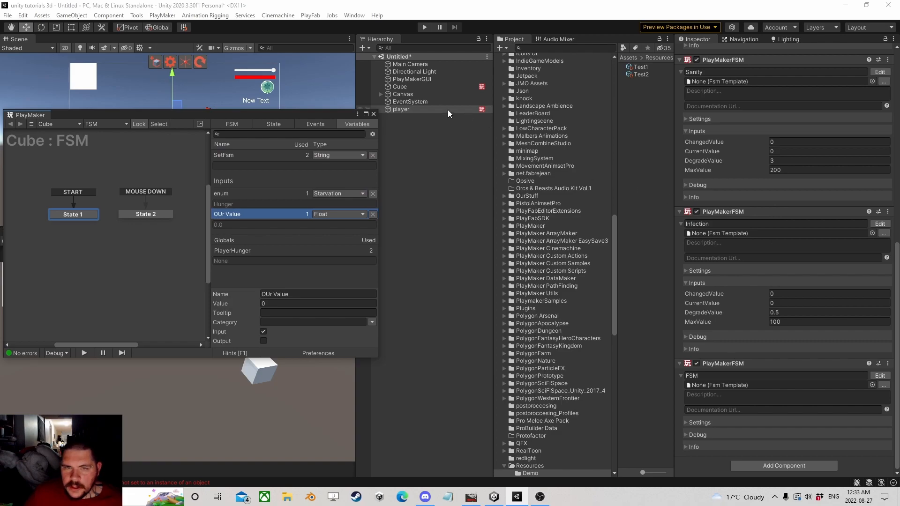
click(408, 88)
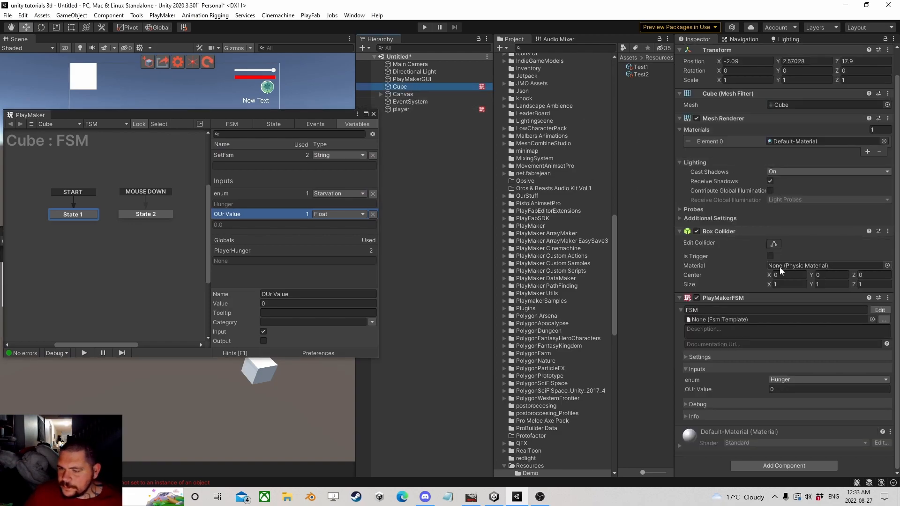
Move the Convert Enum To String action from State 1 to the start of State 2, above Set Fsm Float.
right_click(136, 254)
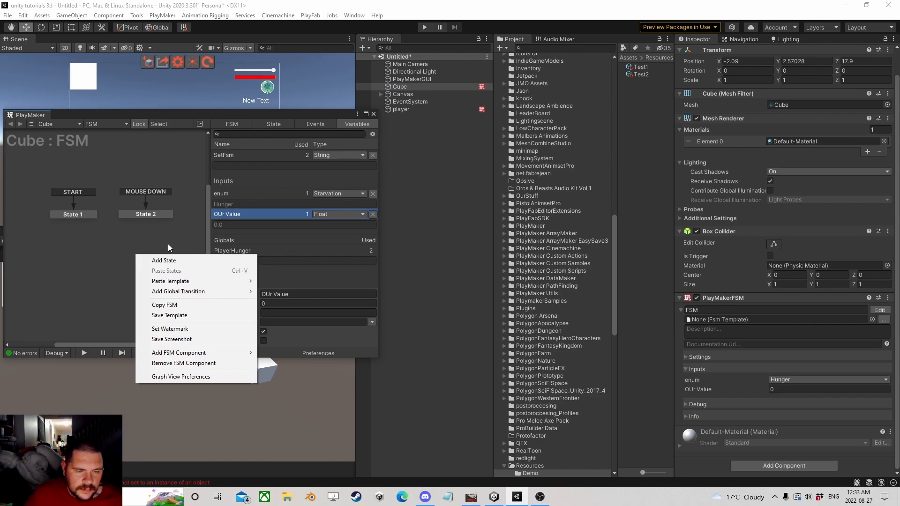
click(88, 216)
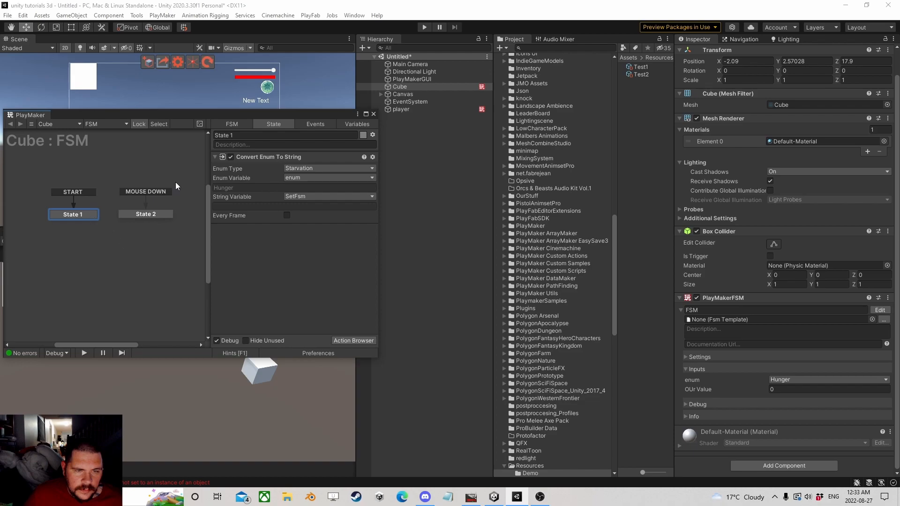
drag(252, 156, 157, 215)
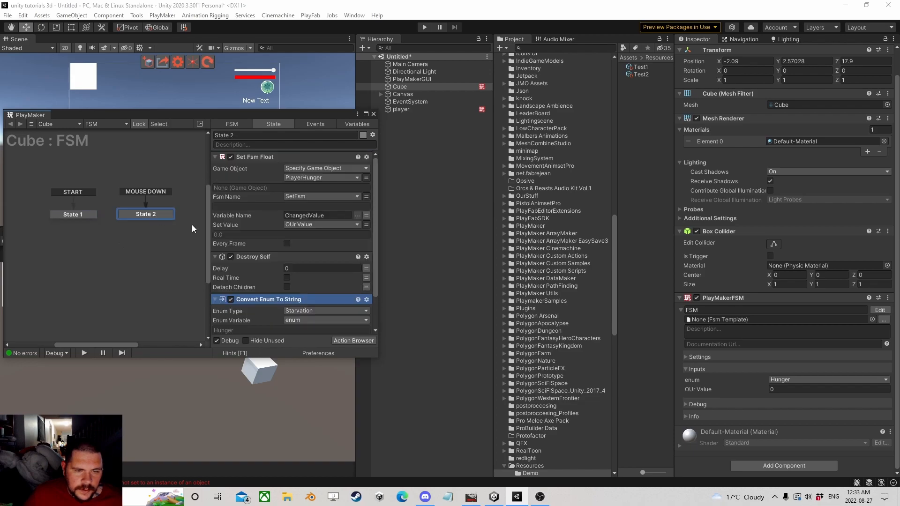
drag(252, 299, 243, 164)
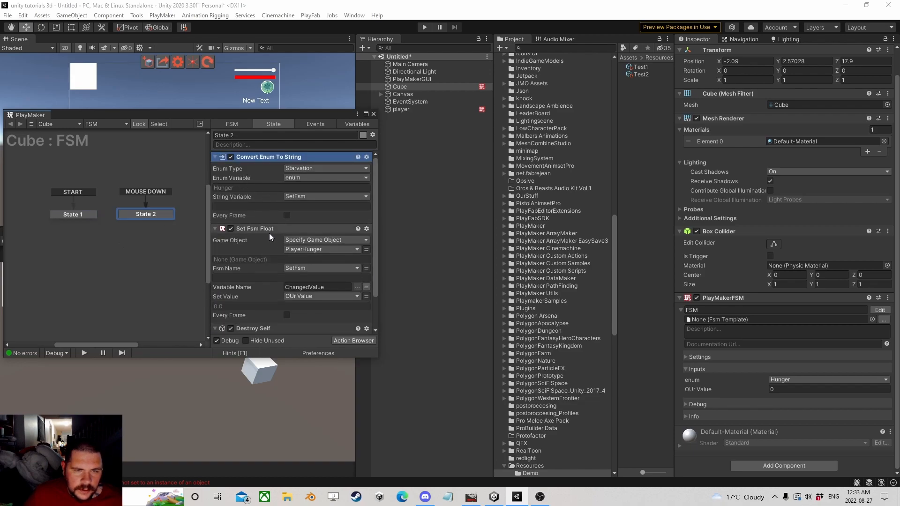
Save the Cube's FSM as a template named "startvingFood" and have the Cube use that template.
click(134, 238)
right_click(133, 245)
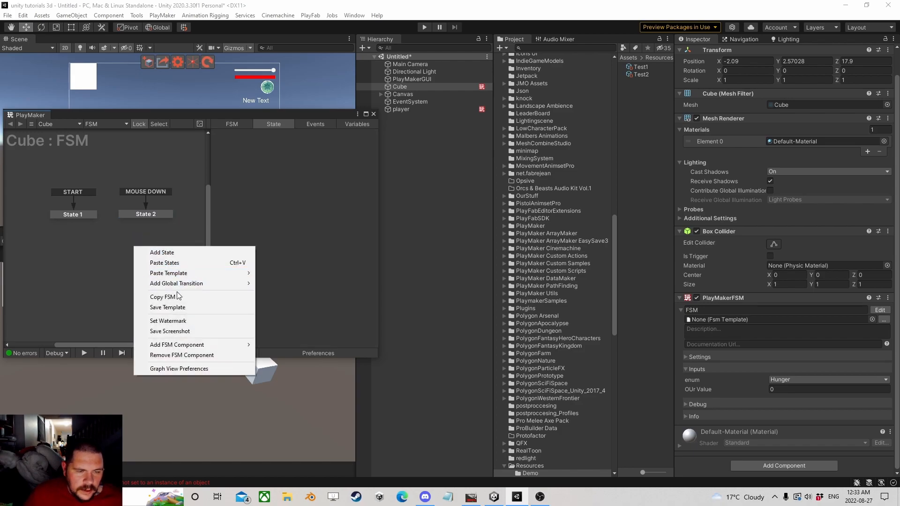
click(169, 307)
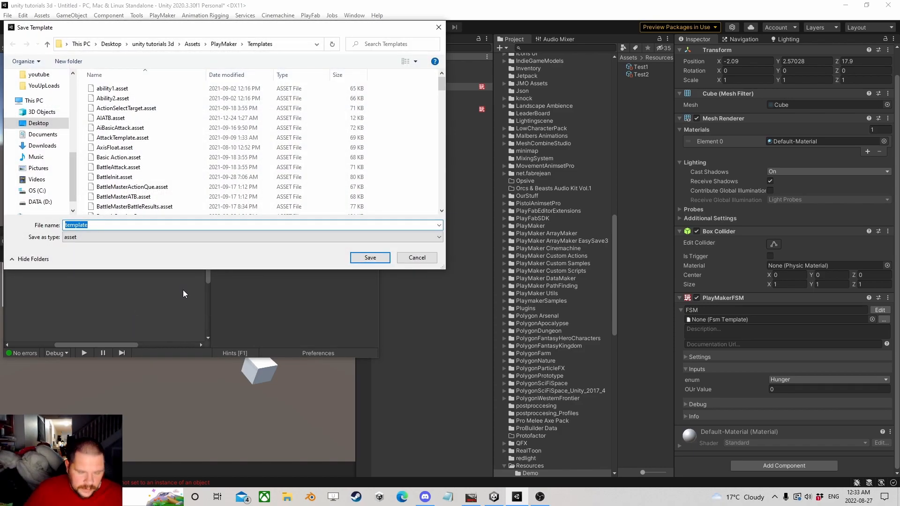
text(startving)
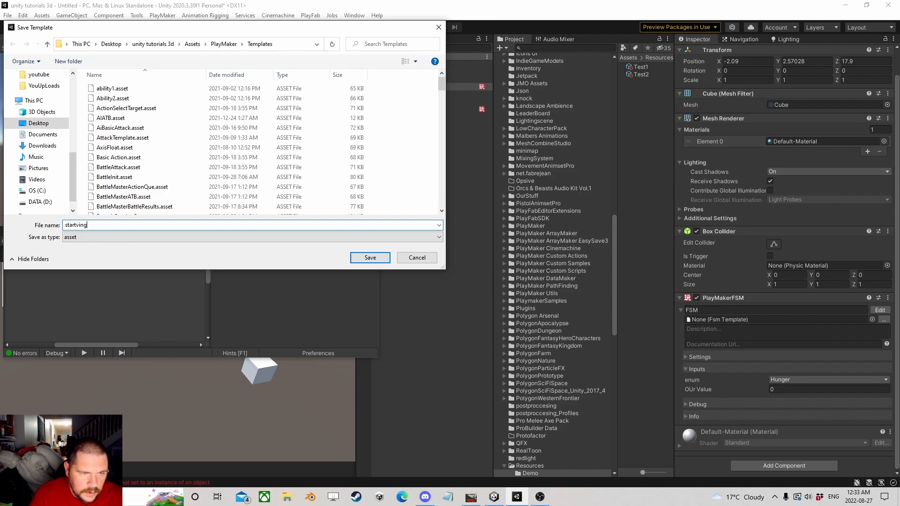
text(Food)
key(Return)
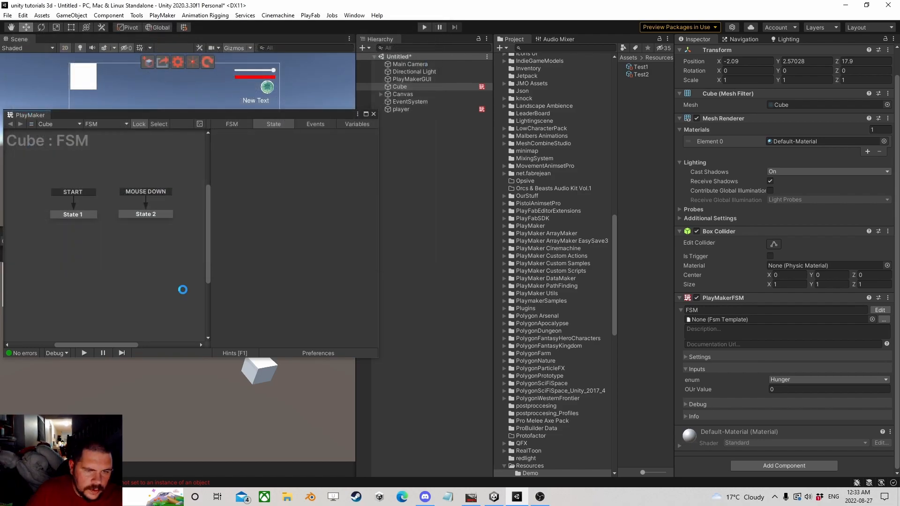
click(477, 267)
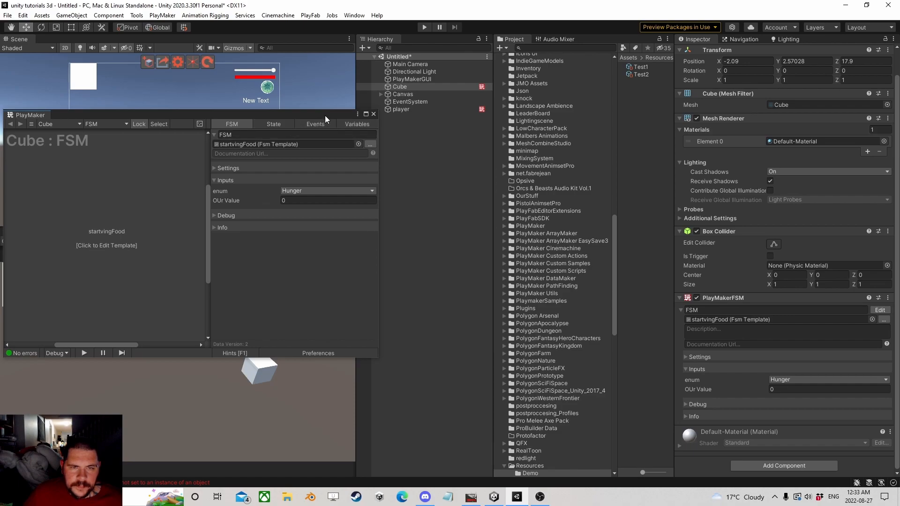
Set the Cube's OUr Value input to 20 and close the PlayMaker editor.
drag(325, 115, 219, 113)
click(189, 184)
click(191, 193)
click(163, 193)
text(20)
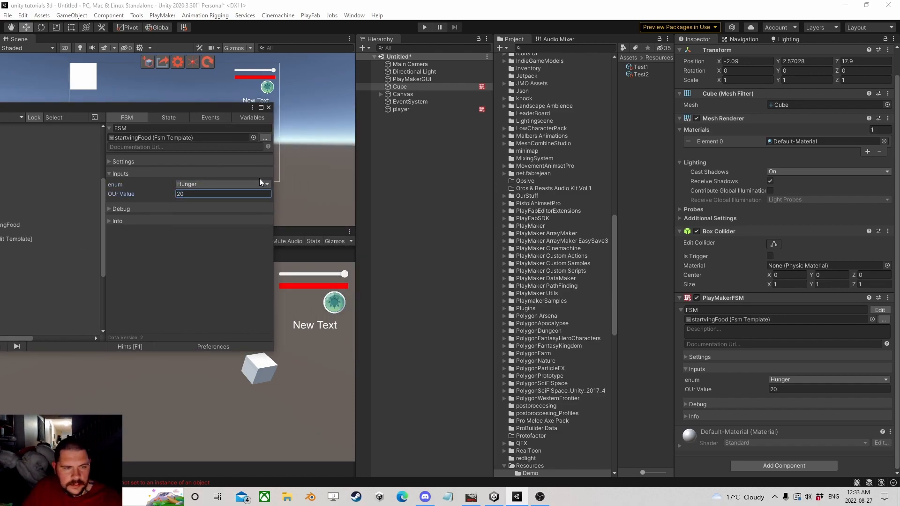
click(268, 108)
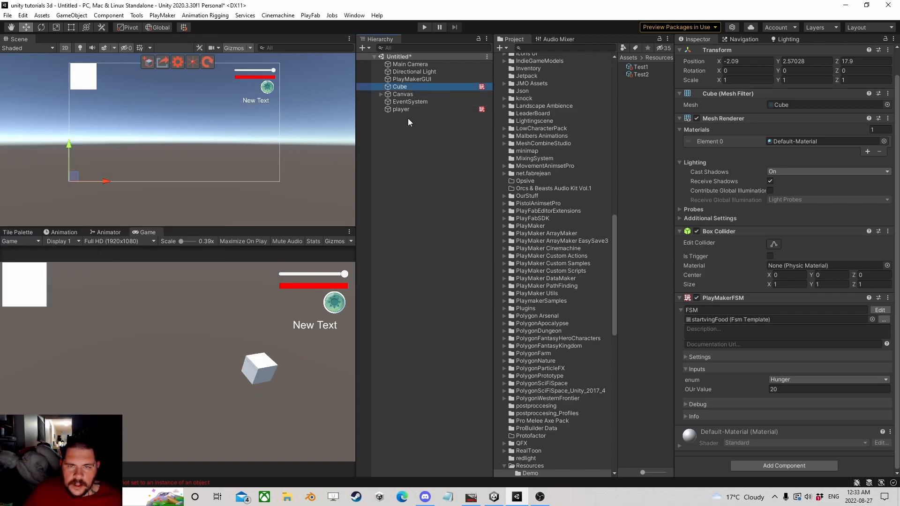
Switch the Scene view to 3D, duplicate the Cube and place the copy at about X 1.75, Z 16.35.
click(399, 87)
click(401, 109)
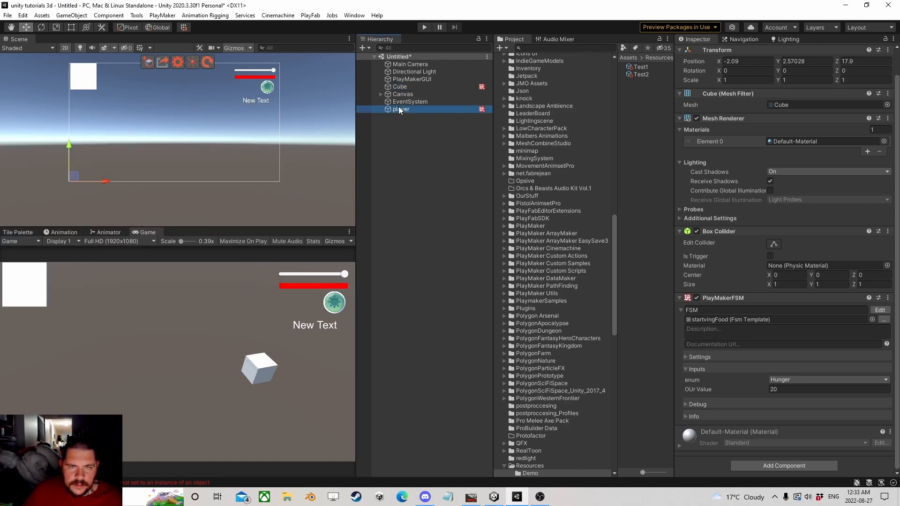
double_click(400, 88)
click(64, 48)
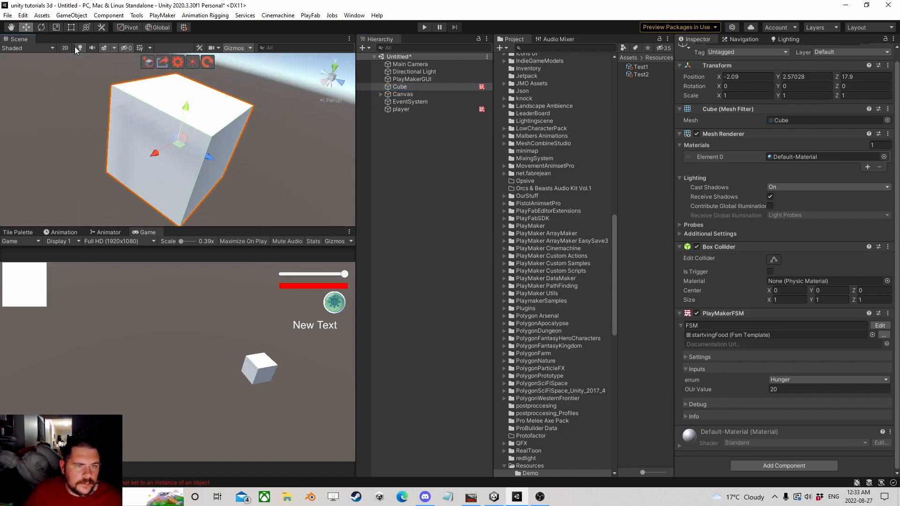
click(403, 87)
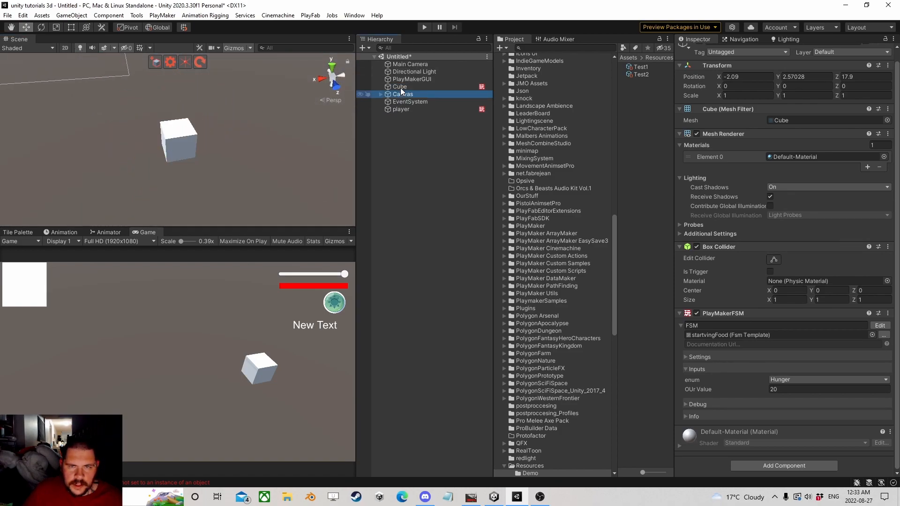
key(ctrl+d)
drag(176, 148, 67, 137)
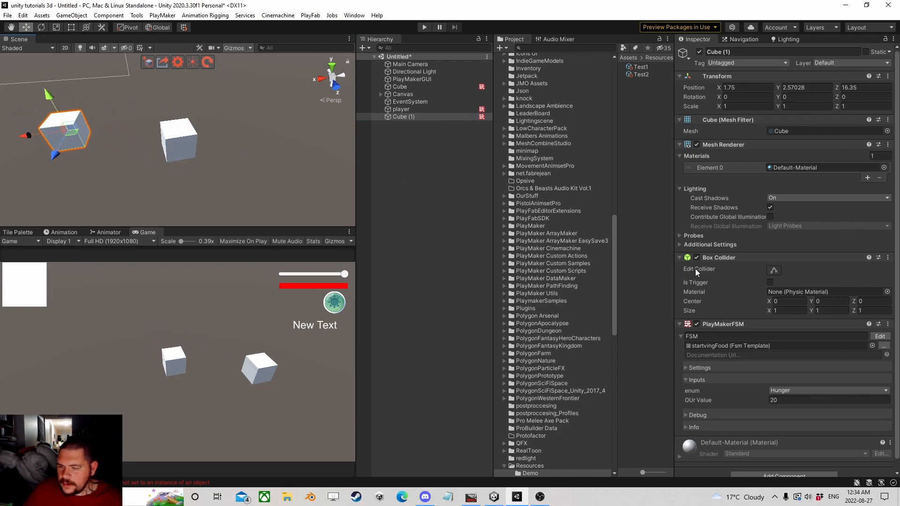
Set the duplicated cube's enum input to Sanity and its OUr Value to 10.
scroll(750, 329, down, 1)
click(806, 379)
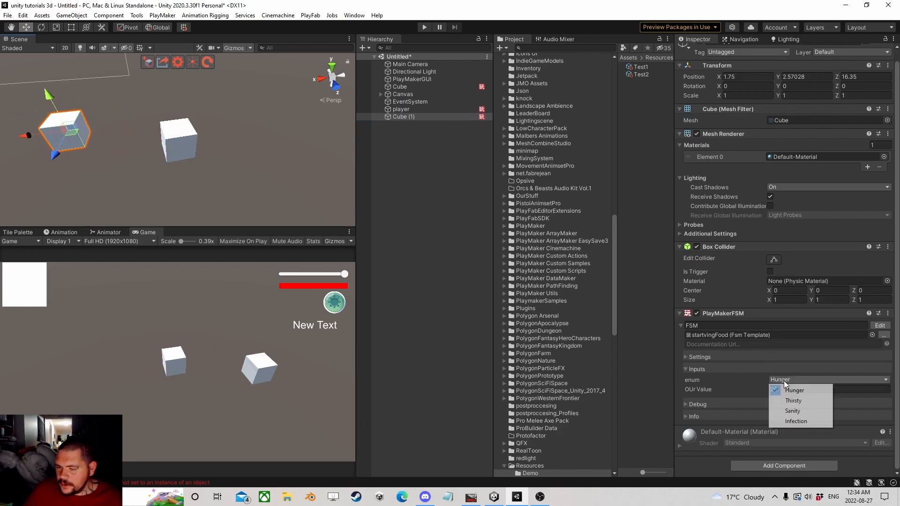
click(804, 412)
click(745, 392)
text(10)
Duplicate the Sanity cube and place the copy at about X -0.46, Z 14.16.
click(409, 116)
key(ctrl+d)
drag(72, 132, 129, 101)
Set the newest cube's enum input to Thirsty and its OUr Value to 30.
click(787, 380)
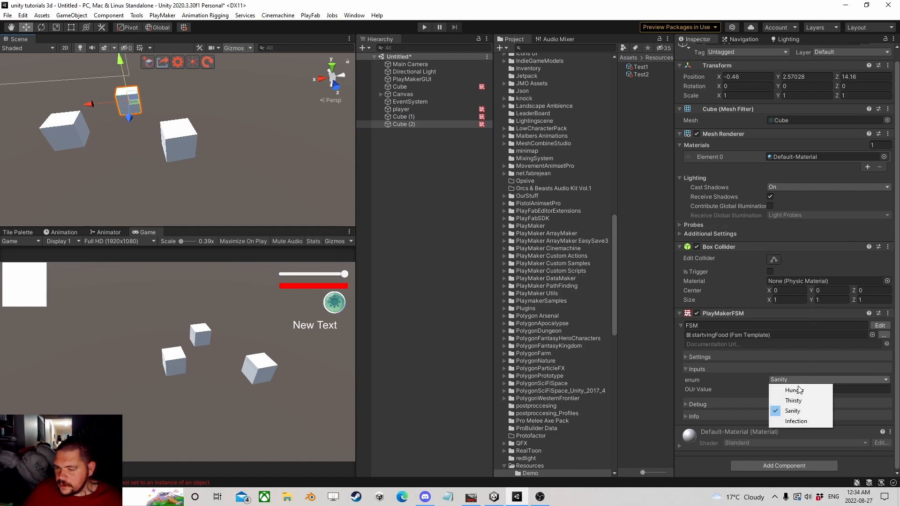
click(779, 396)
click(779, 392)
text(30)
Play-test the scene by consuming the Hunger, Thirsty and Sanity cubes while watching the stat displays, then stop playing.
click(424, 28)
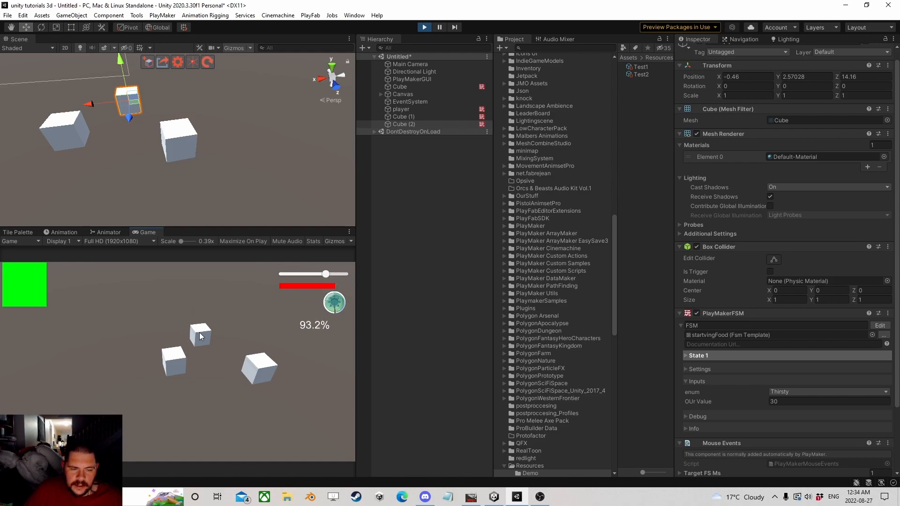
click(255, 367)
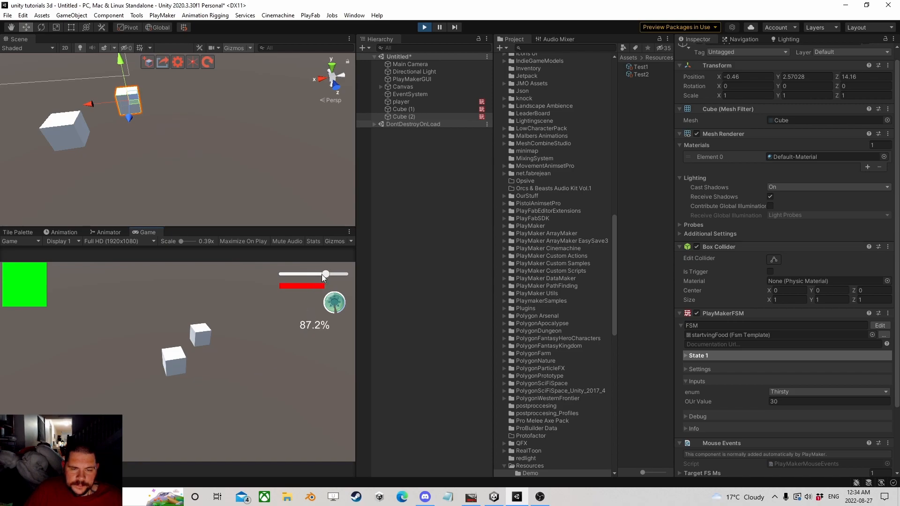
click(204, 336)
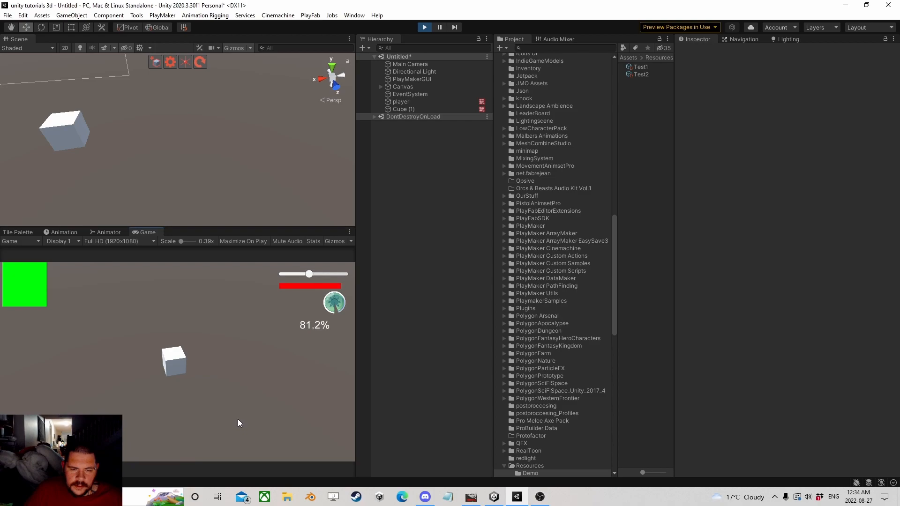
click(173, 360)
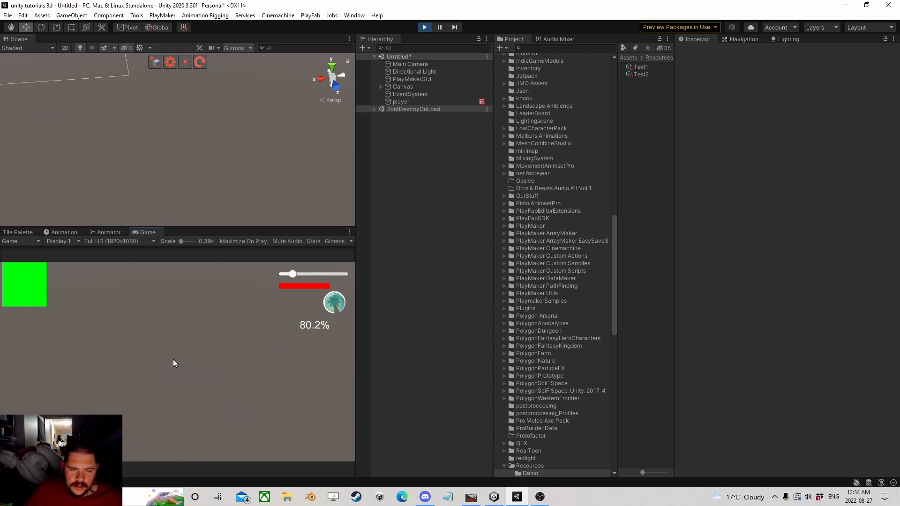
click(425, 28)
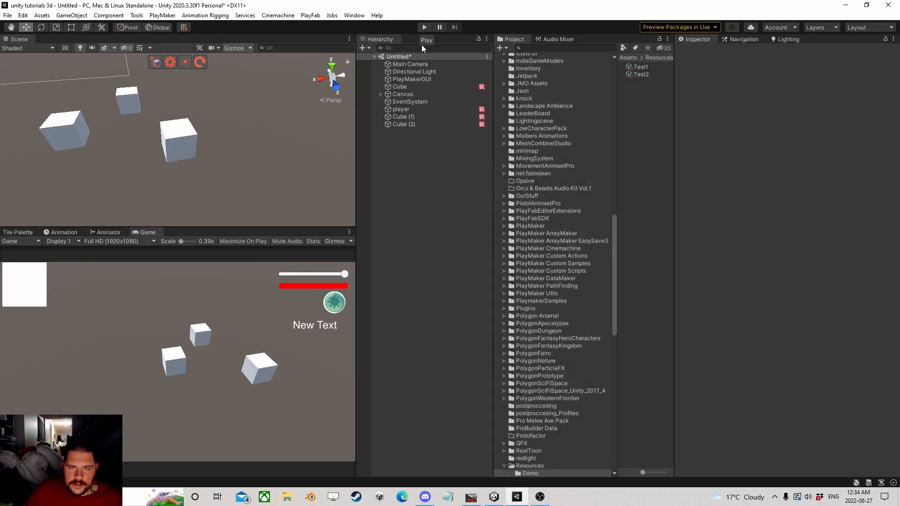
Duplicate the Thirsty cube and place the copy at about X 5.95, Y 0.36, Z 14.16.
click(403, 125)
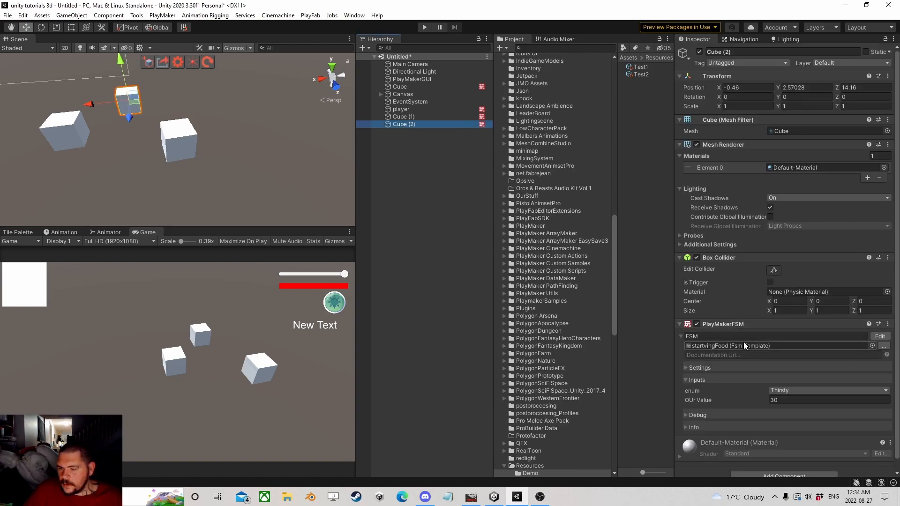
scroll(744, 346, down, 2)
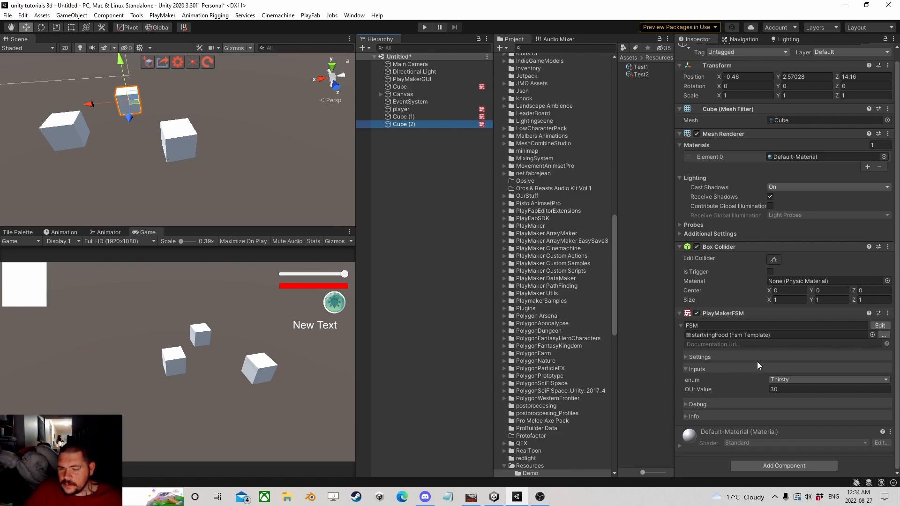
click(401, 88)
click(404, 116)
click(404, 125)
key(ctrl+d)
drag(134, 101, 16, 152)
Set the fourth cube's enum input to Infection, and review the inputs of Cube (2) and Cube (1).
click(779, 381)
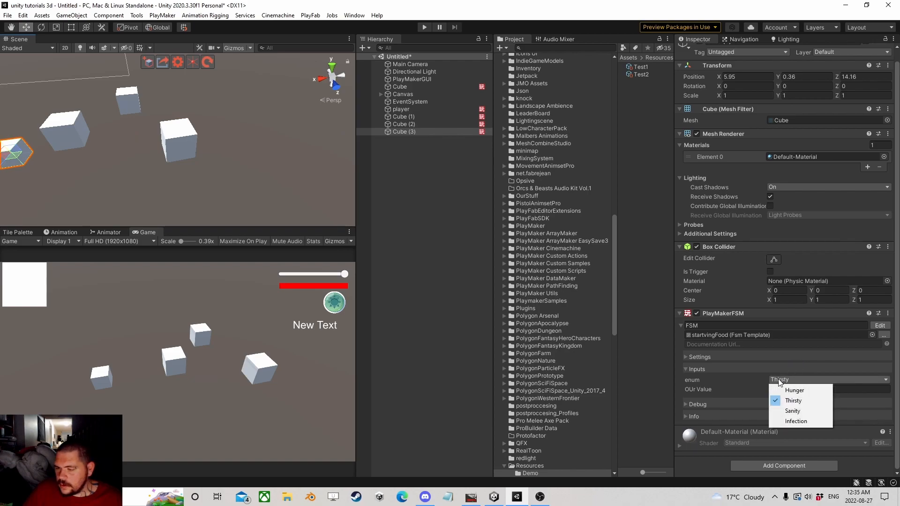
click(796, 421)
click(405, 124)
click(405, 117)
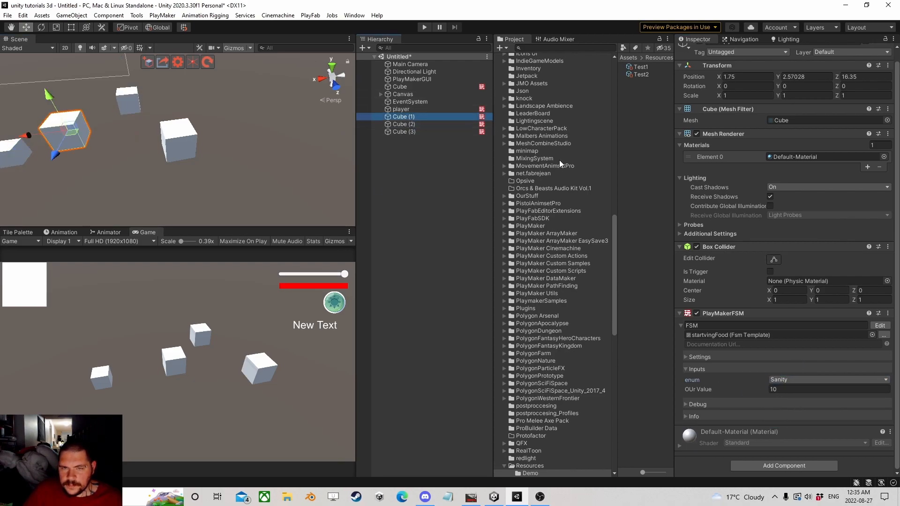
Adjust the OUr Value inputs across the stat cubes, setting the Hunger cube's OUr Value to 40.
click(778, 390)
click(781, 389)
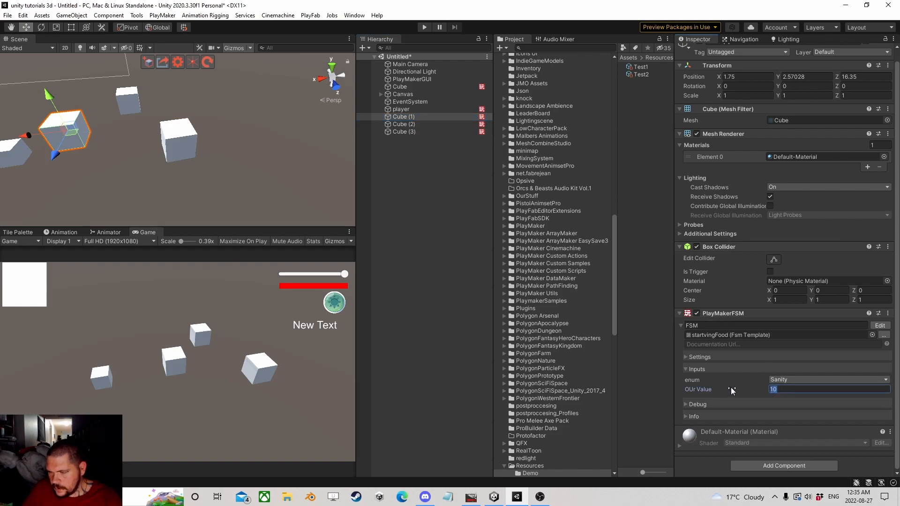
click(414, 124)
click(779, 390)
click(418, 132)
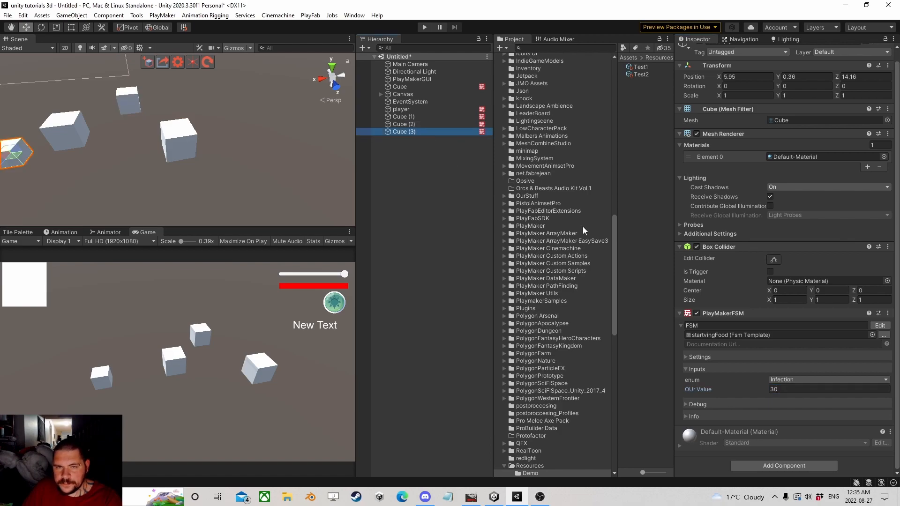
click(400, 87)
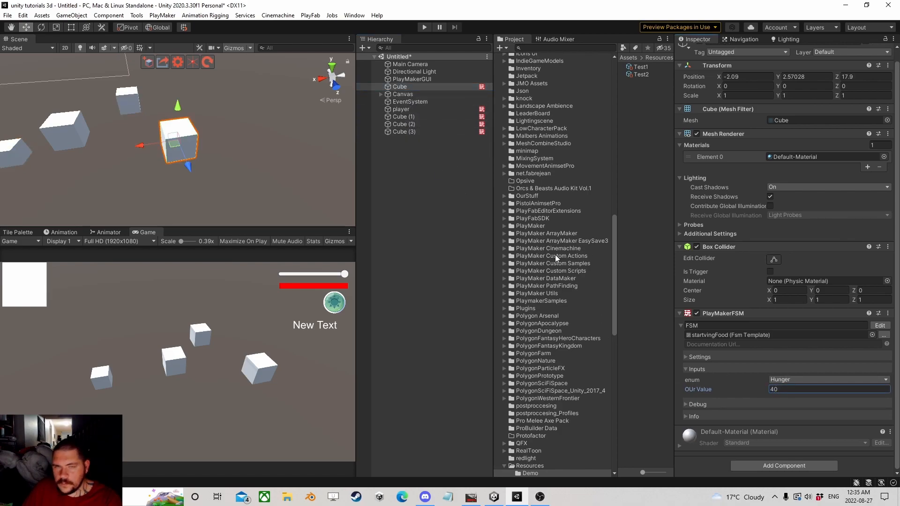
Set the player's DegradeValue inputs to 10 for Hunger, 9 for Thirsty, 10 for Sanity and 3 for Infection.
click(405, 109)
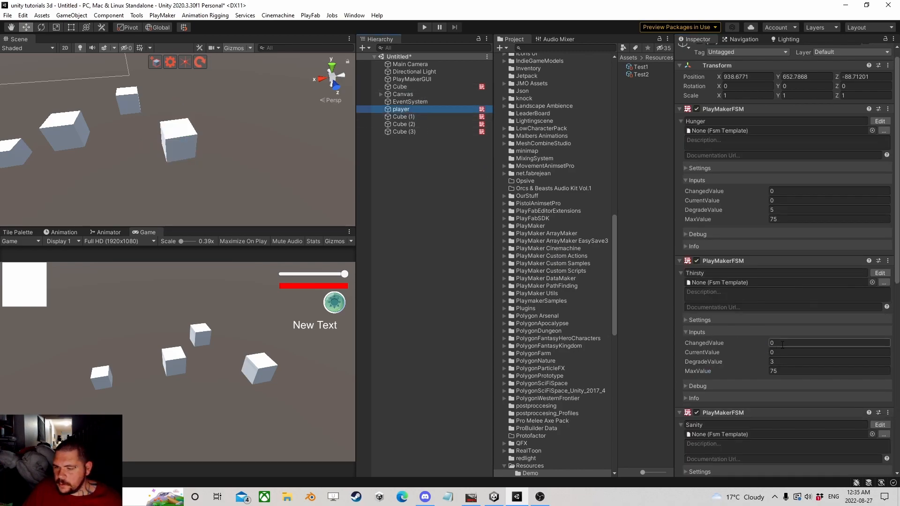
click(778, 210)
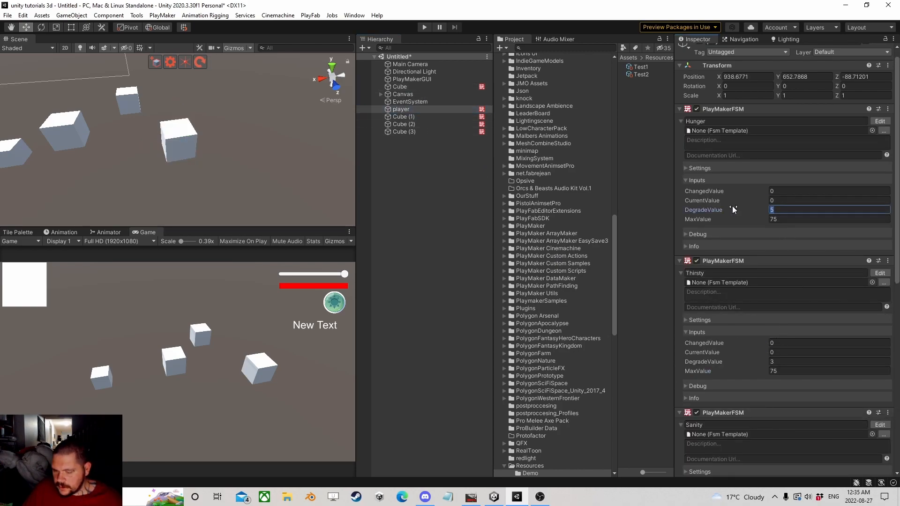
text(10)
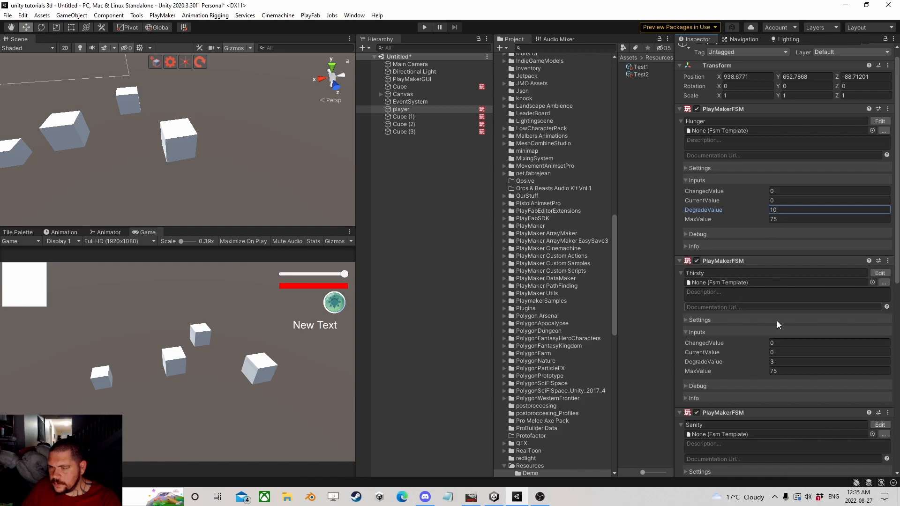
click(780, 361)
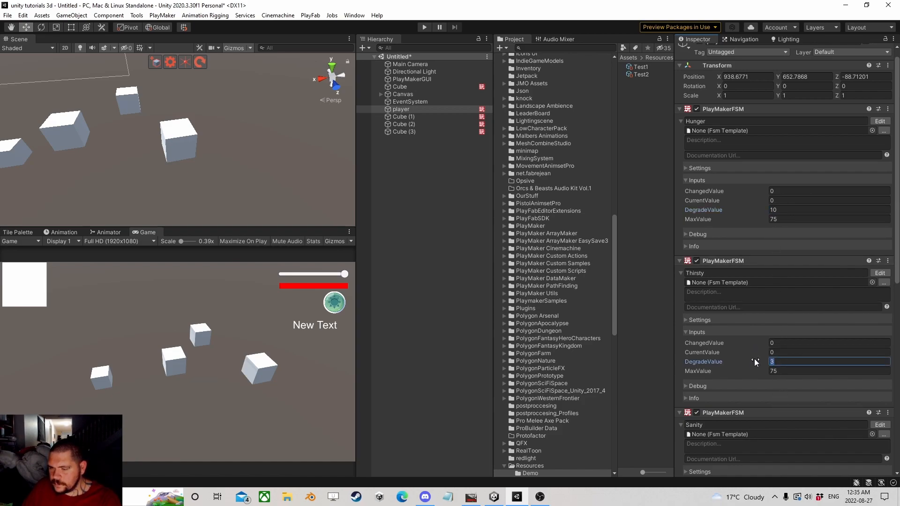
scroll(761, 364, down, 10)
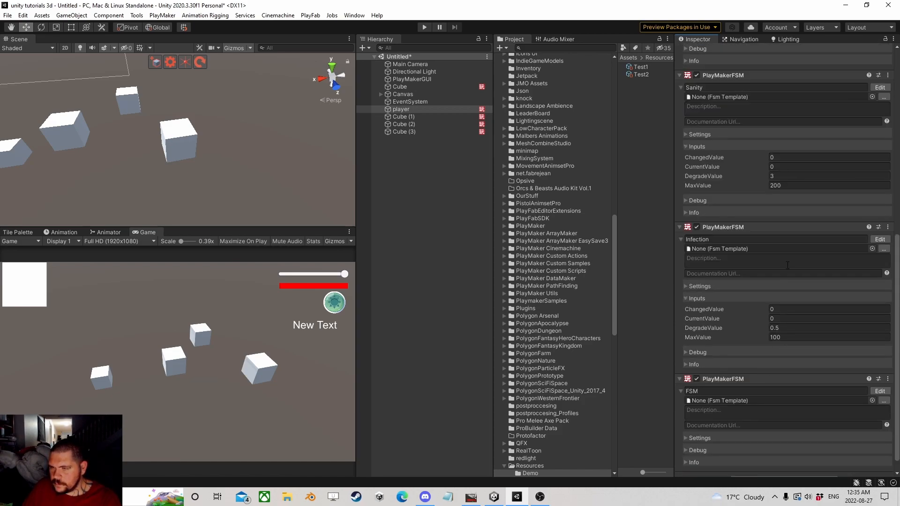
click(774, 328)
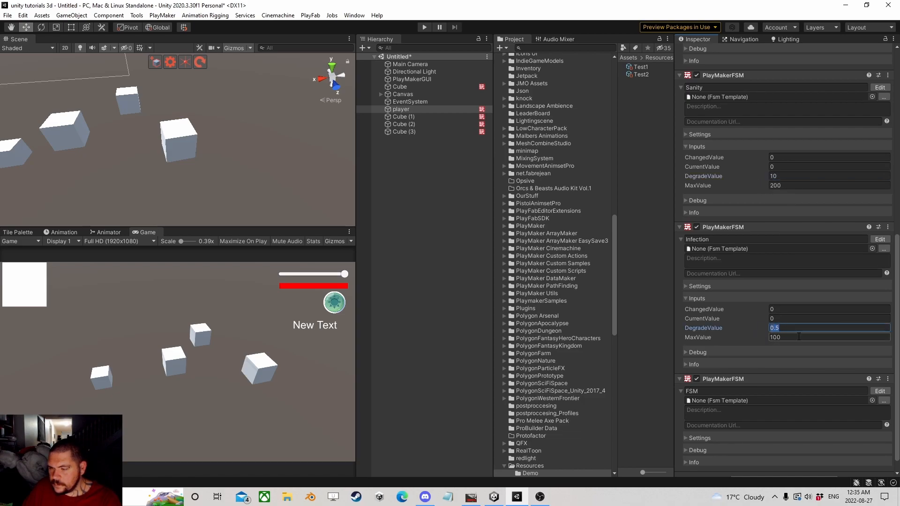
text(3)
key(Return)
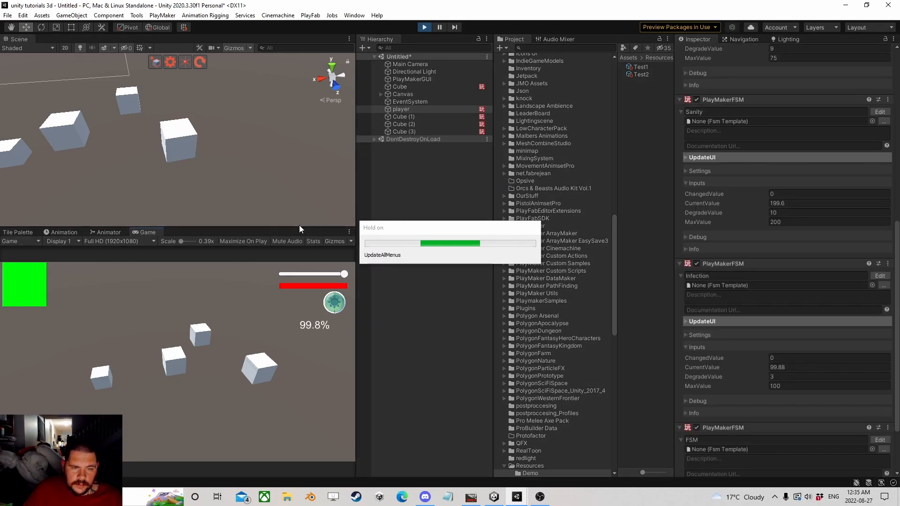
Play-test the scene in an enlarged Game view, consuming the Hunger, Thirsty, Sanity and Infection cubes while watching the stat displays, and stop playing.
drag(297, 227, 310, 144)
drag(356, 258, 473, 257)
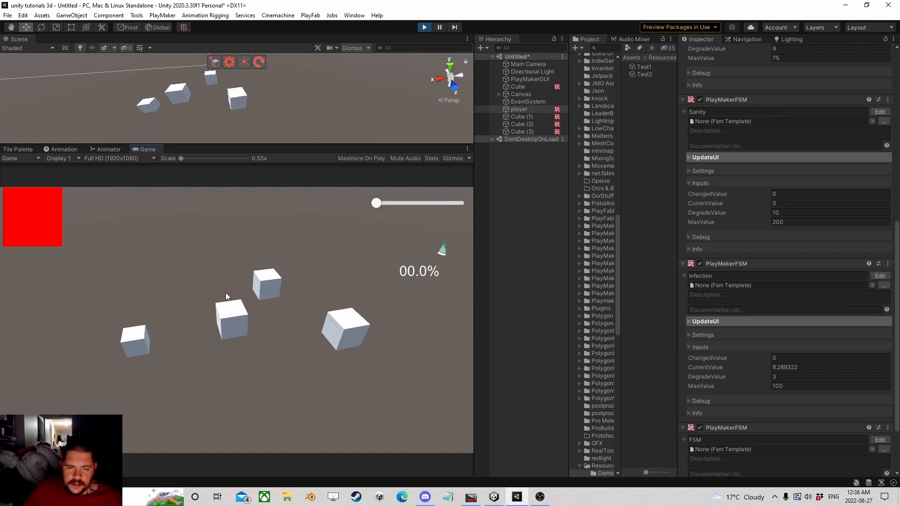
click(346, 328)
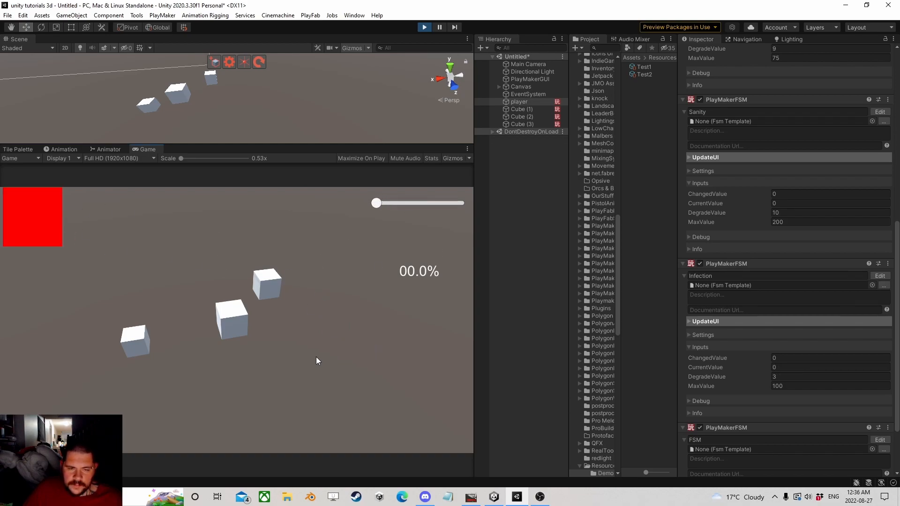
click(266, 287)
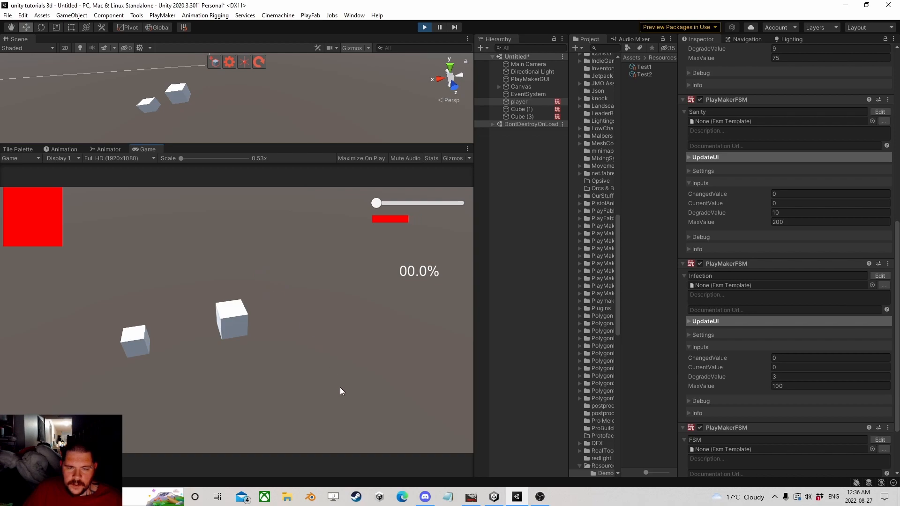
click(235, 322)
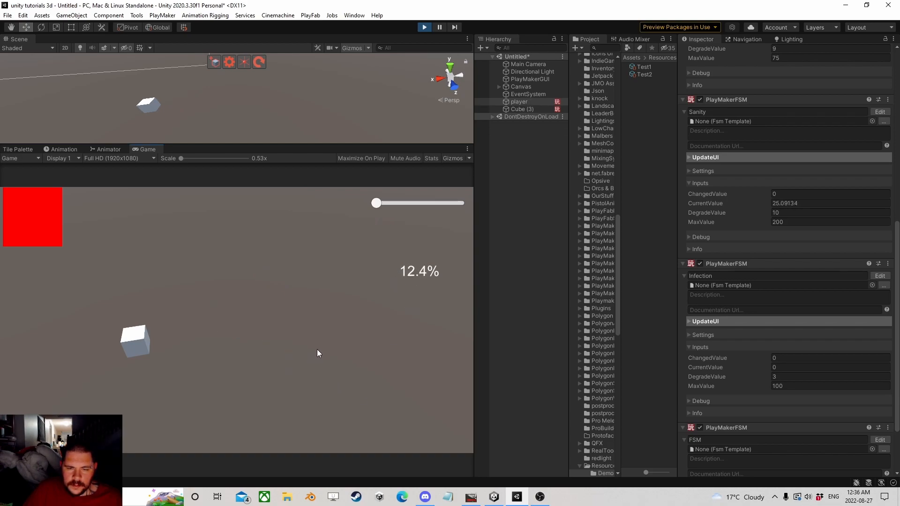
click(139, 342)
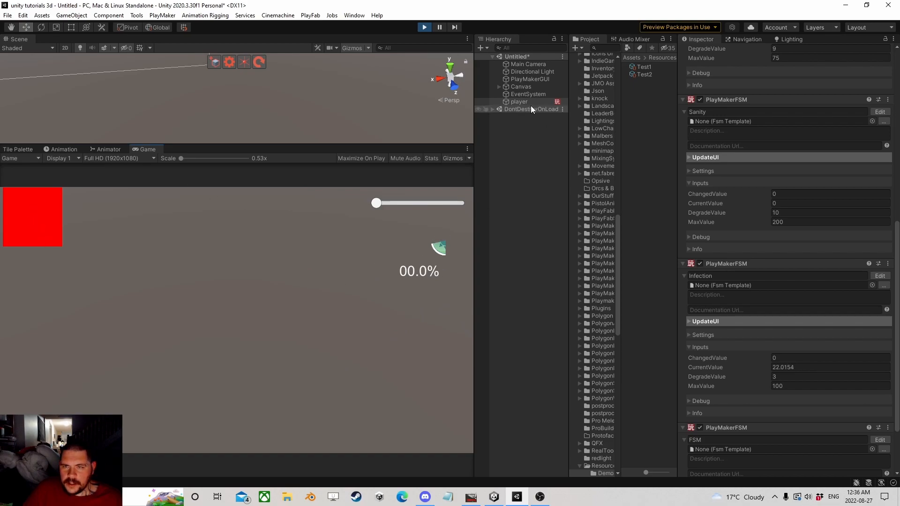
click(424, 27)
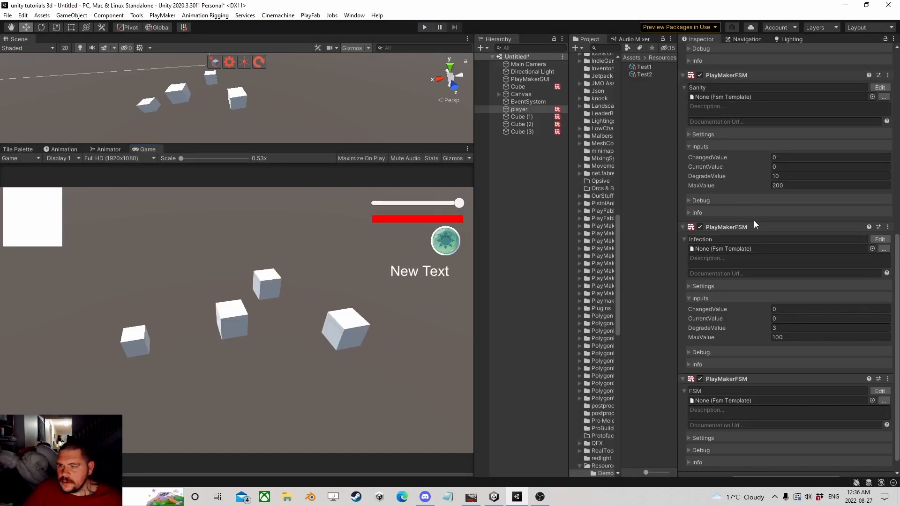
Review the player's Hunger FSM graph and the inputs of its Hunger, Thirsty, Sanity and Infection FSMs.
scroll(753, 232, up, 10)
click(880, 121)
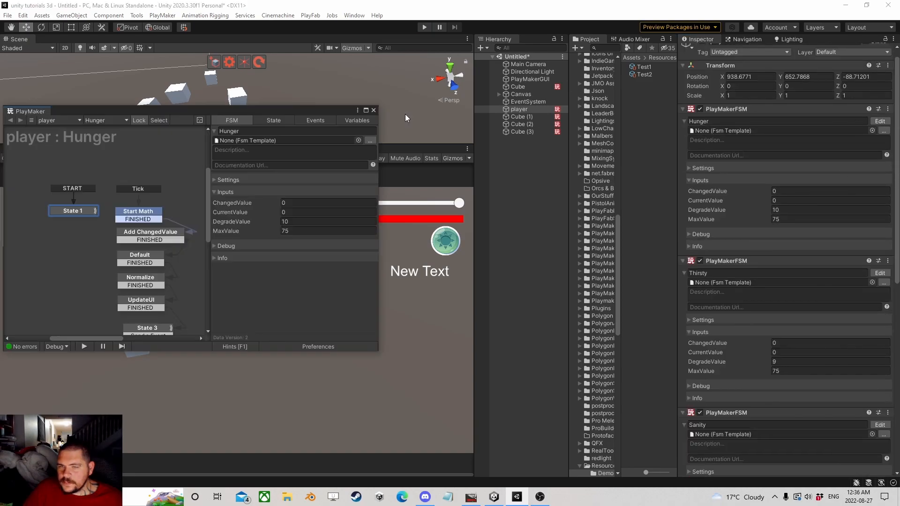
scroll(168, 218, down, 3)
middle_drag(135, 191, 93, 197)
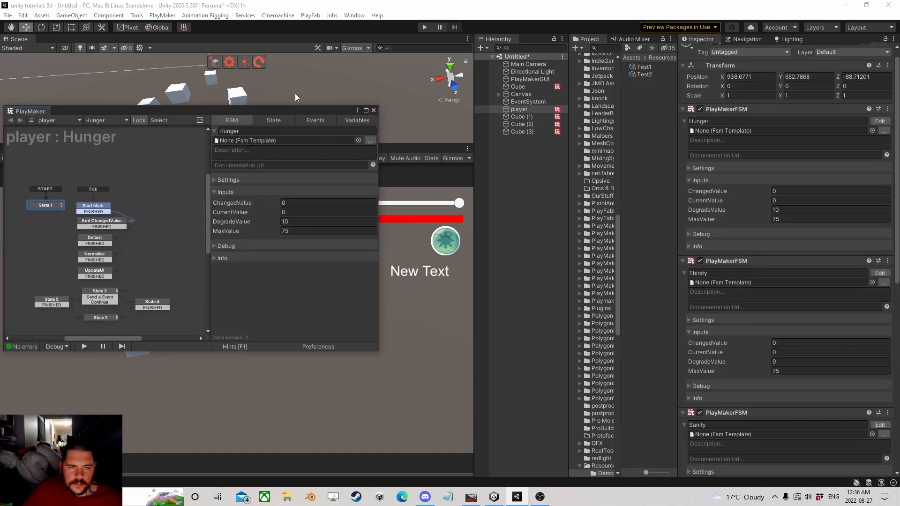
click(374, 110)
click(880, 273)
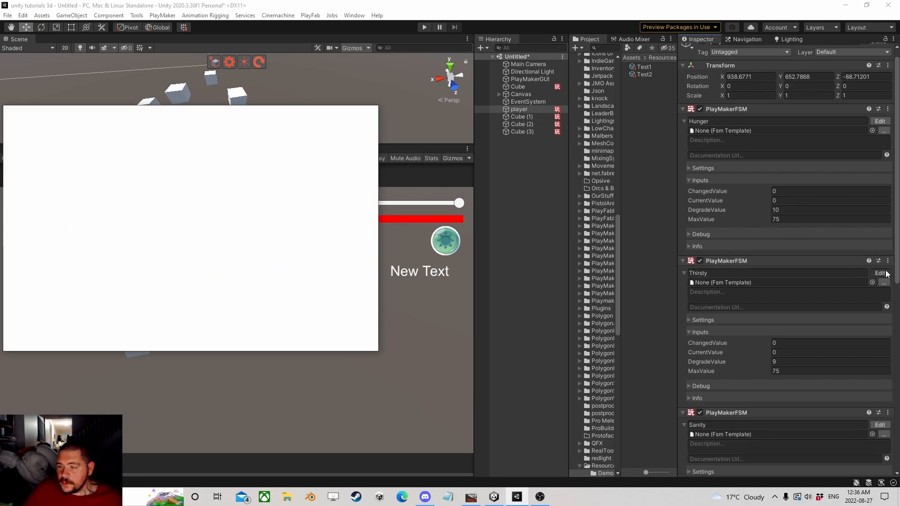
click(374, 111)
scroll(754, 284, down, 8)
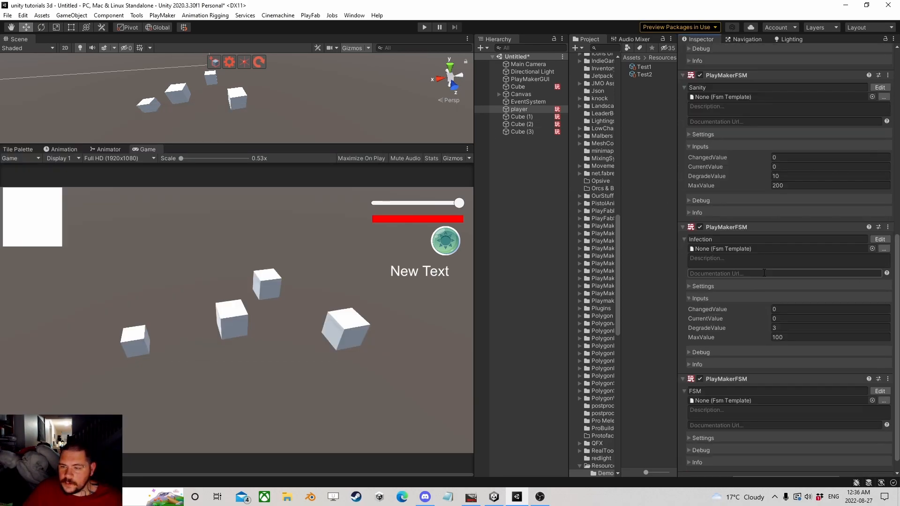
scroll(755, 284, up, 8)
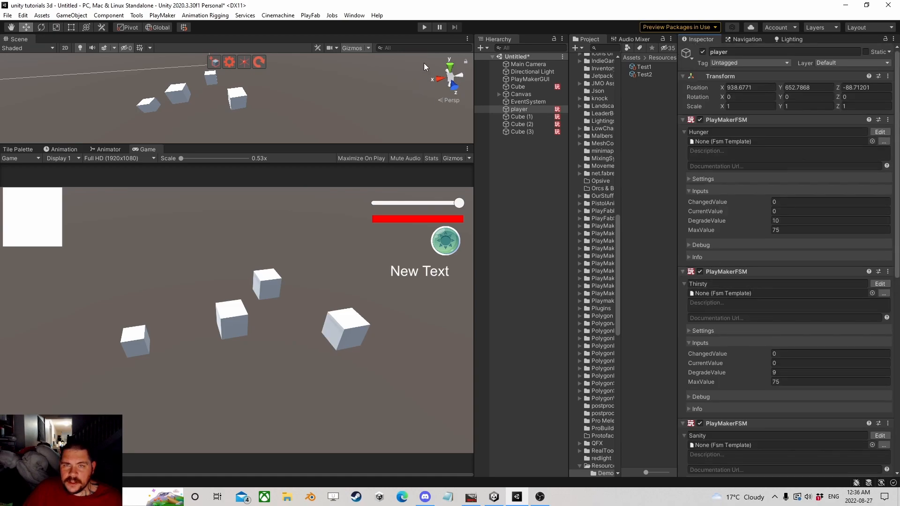